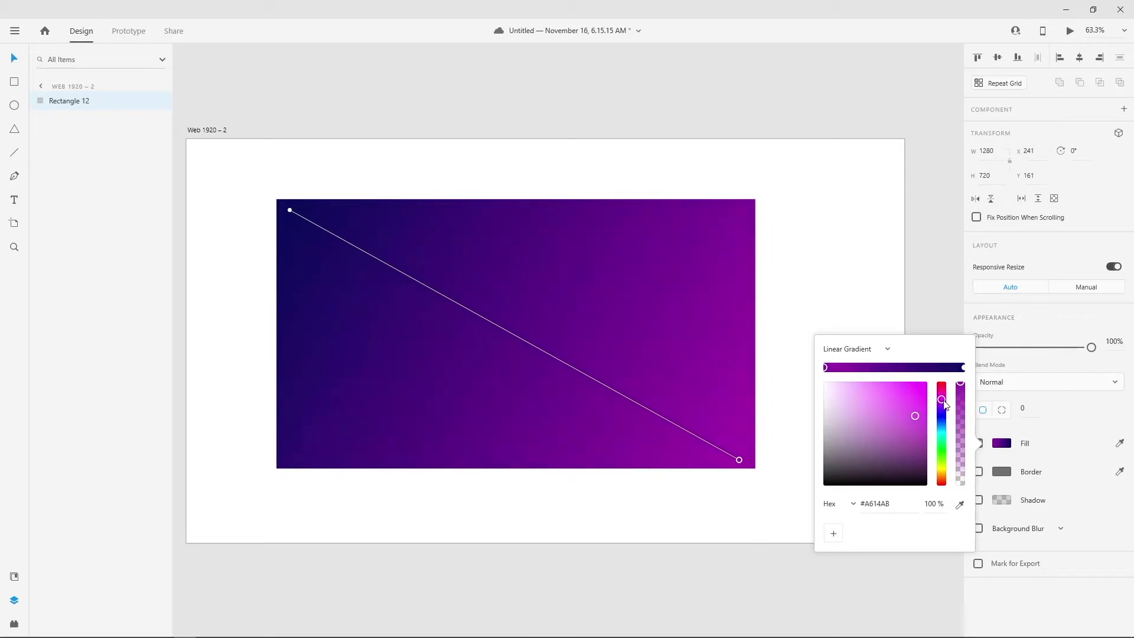
Step: Reverse the rectangle's linear gradient to run from purple at the upper left to dark blue at the lower right, starting outside the corner
drag(739, 460, 332, 251)
drag(290, 210, 760, 466)
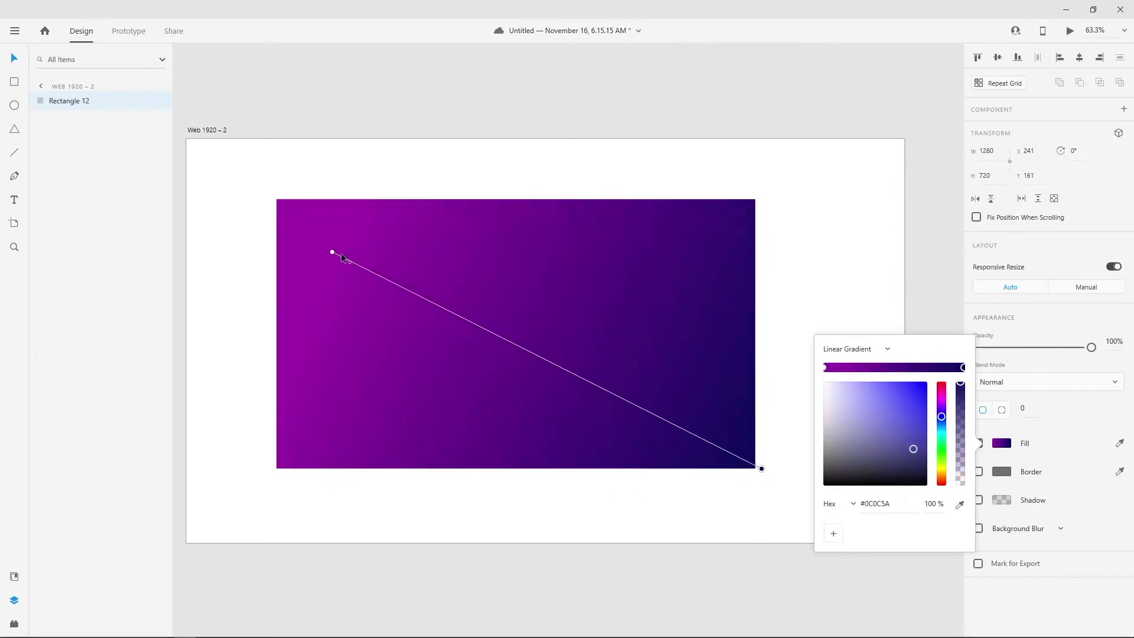
drag(332, 252, 417, 151)
click(836, 567)
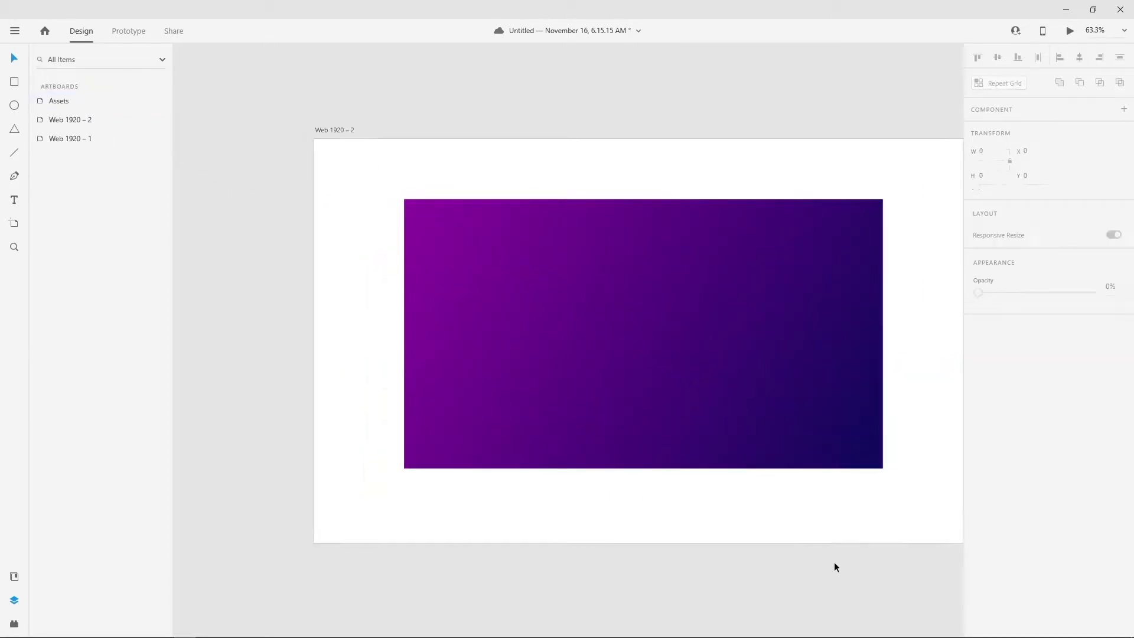
Step: Change the dark end color of the rectangle's linear gradient to #260D68
click(856, 452)
click(1007, 444)
click(794, 416)
right_click(793, 417)
click(761, 423)
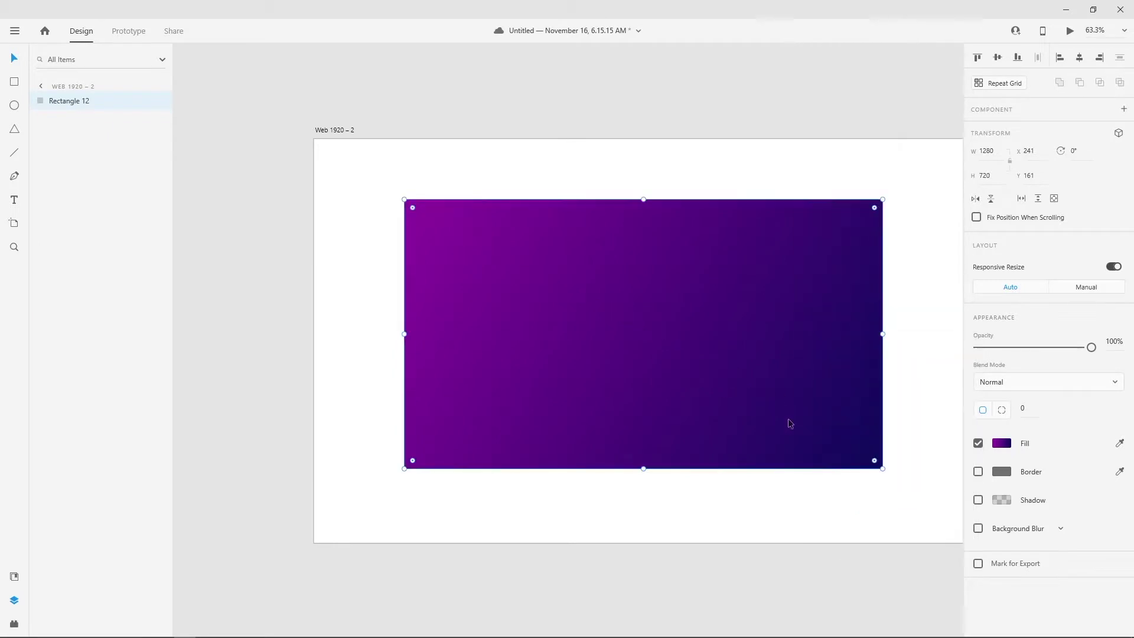
click(1008, 443)
key(Escape)
key(Escape)
scroll(594, 325, right, 3)
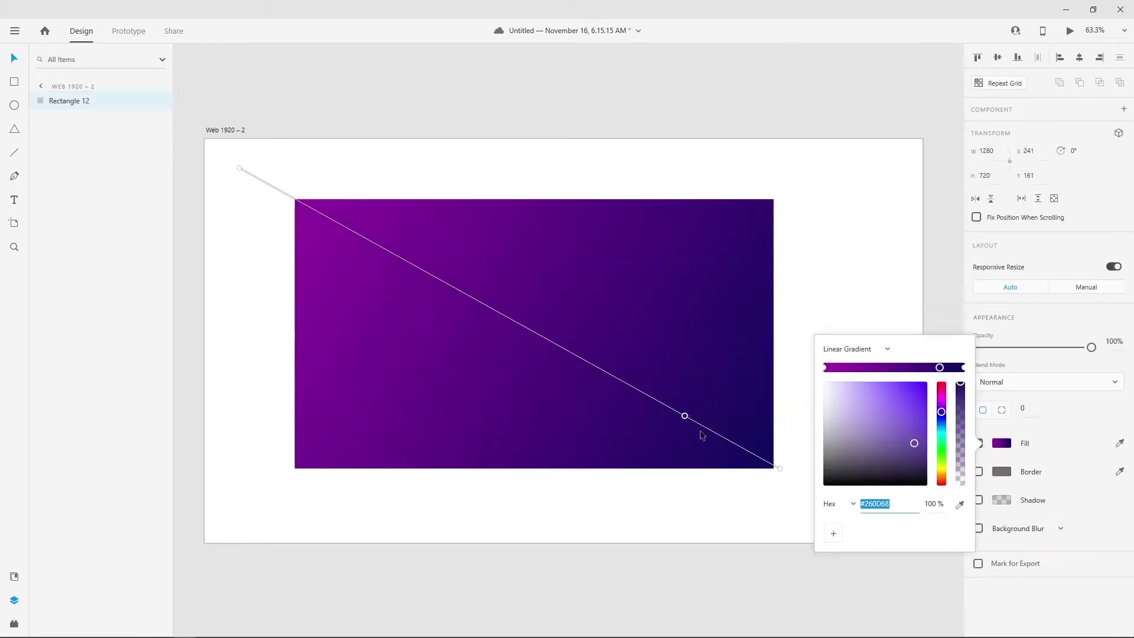
key(Escape)
key(Escape)
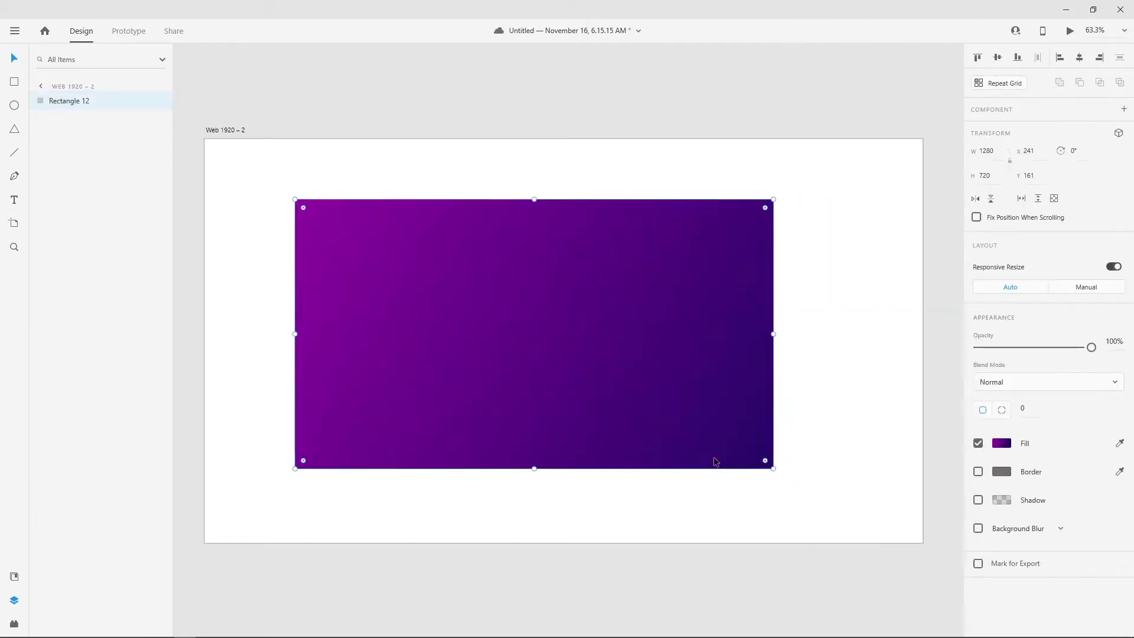
key(Escape)
Step: Darken the purple start color of the rectangle's linear gradient slightly
click(630, 388)
click(1002, 443)
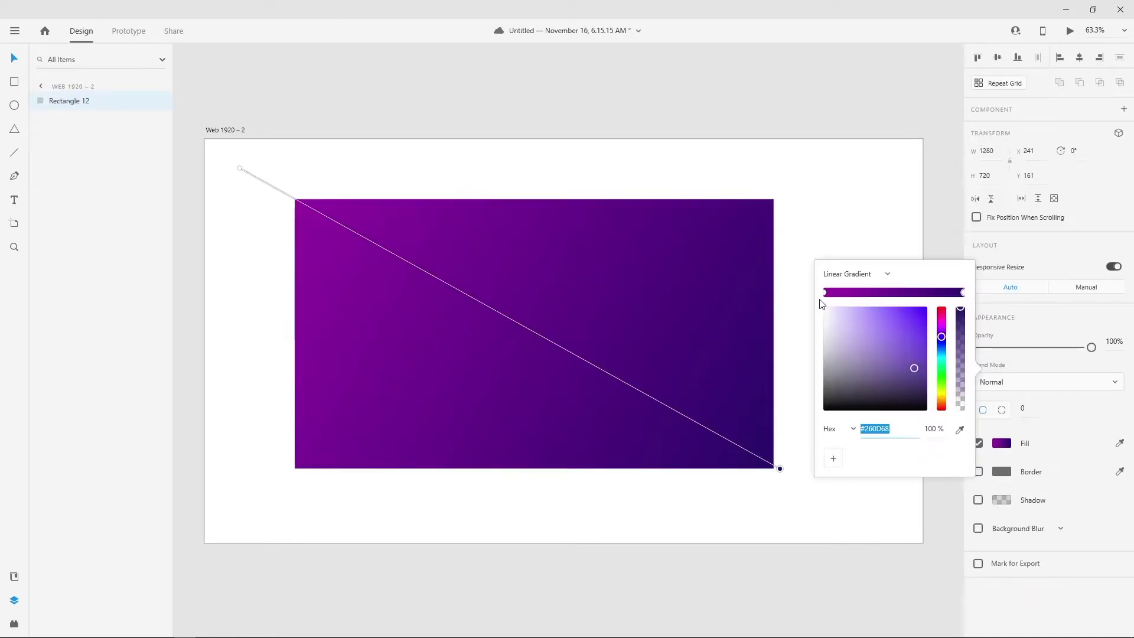
click(825, 292)
key(Escape)
key(Escape)
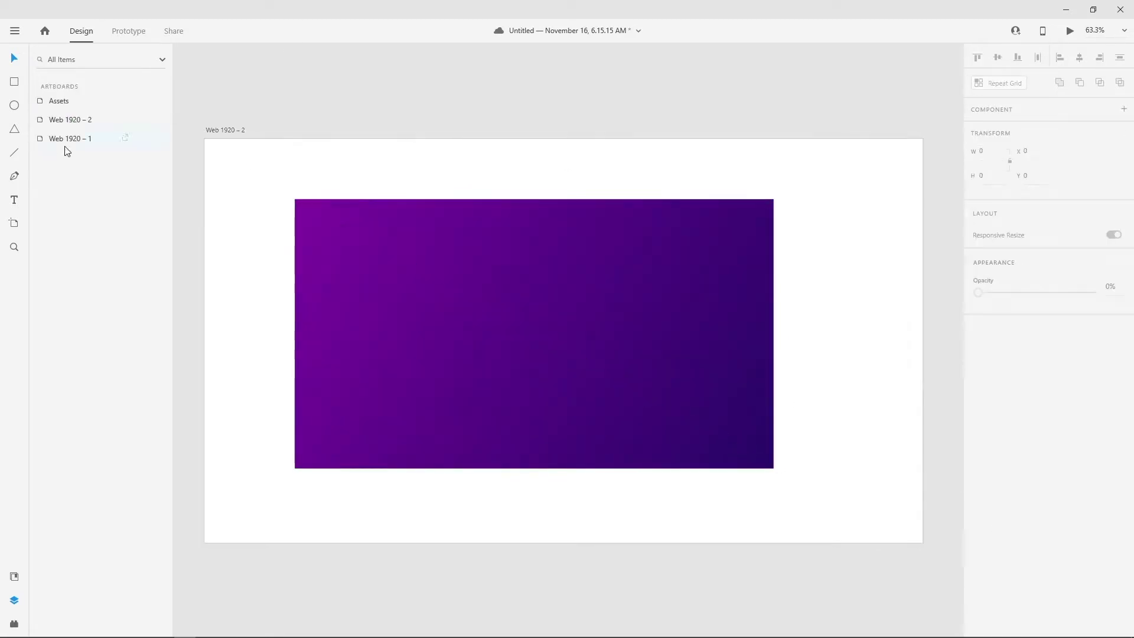
click(438, 302)
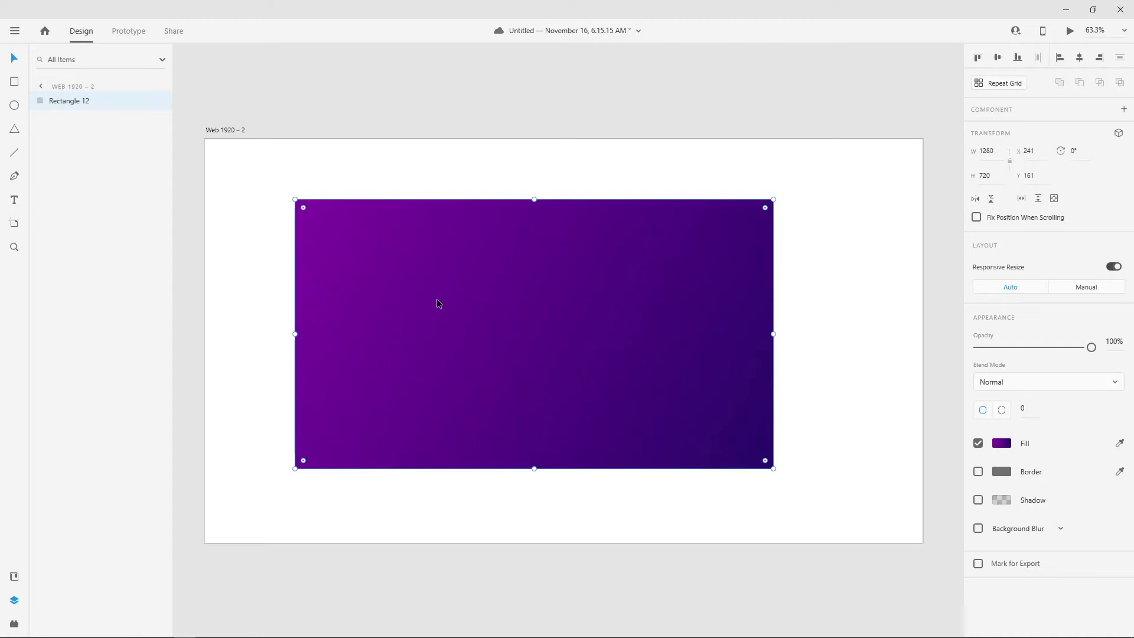
key(Escape)
Step: Draw a thin white bar 60 wide and about 5 high on the upper-left area of the gradient rectangle, without a border
click(14, 82)
drag(348, 257, 378, 261)
click(993, 155)
text(60)
key(Return)
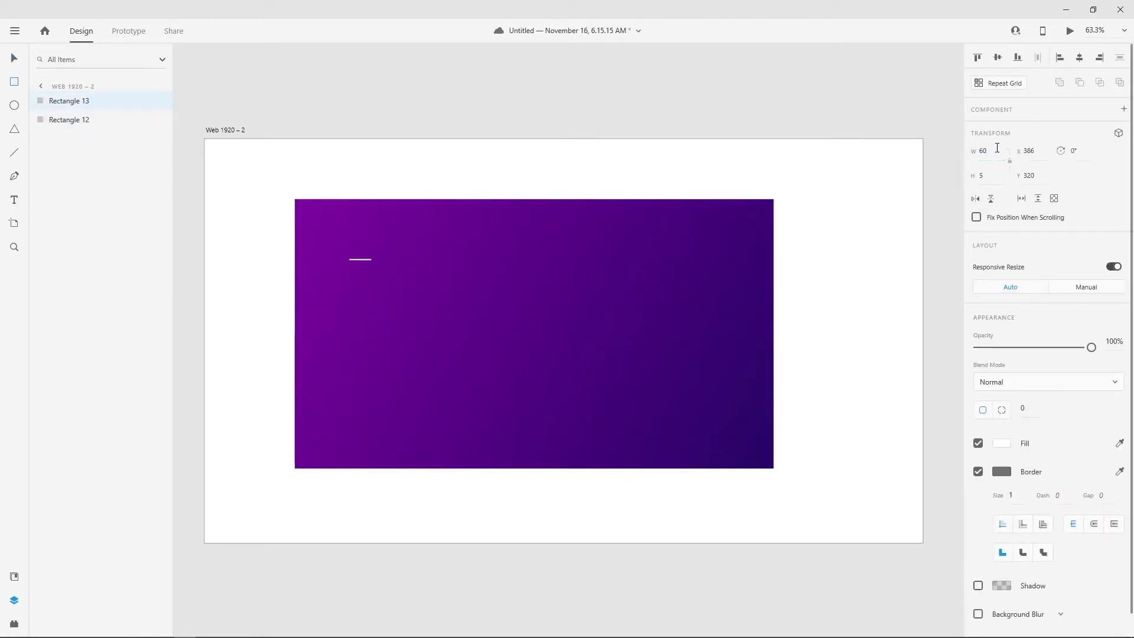
click(978, 471)
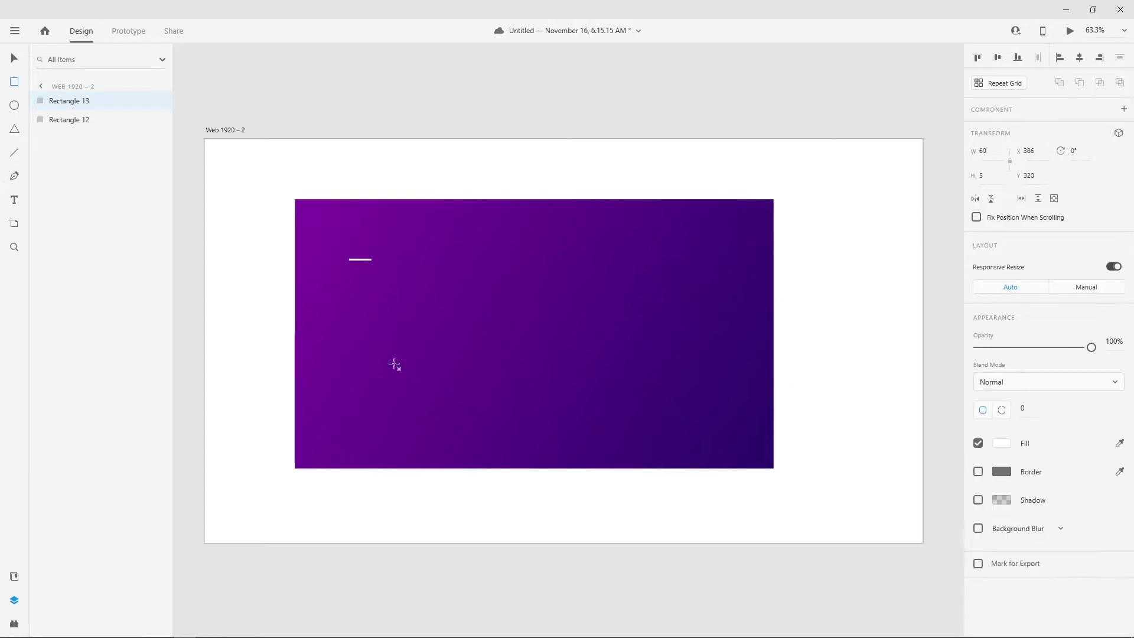
Step: Duplicate the white bar downward into an evenly spaced stack of three, deleting the extra fourth copy
key(z)
click(360, 259)
key(v)
drag(359, 260, 354, 332)
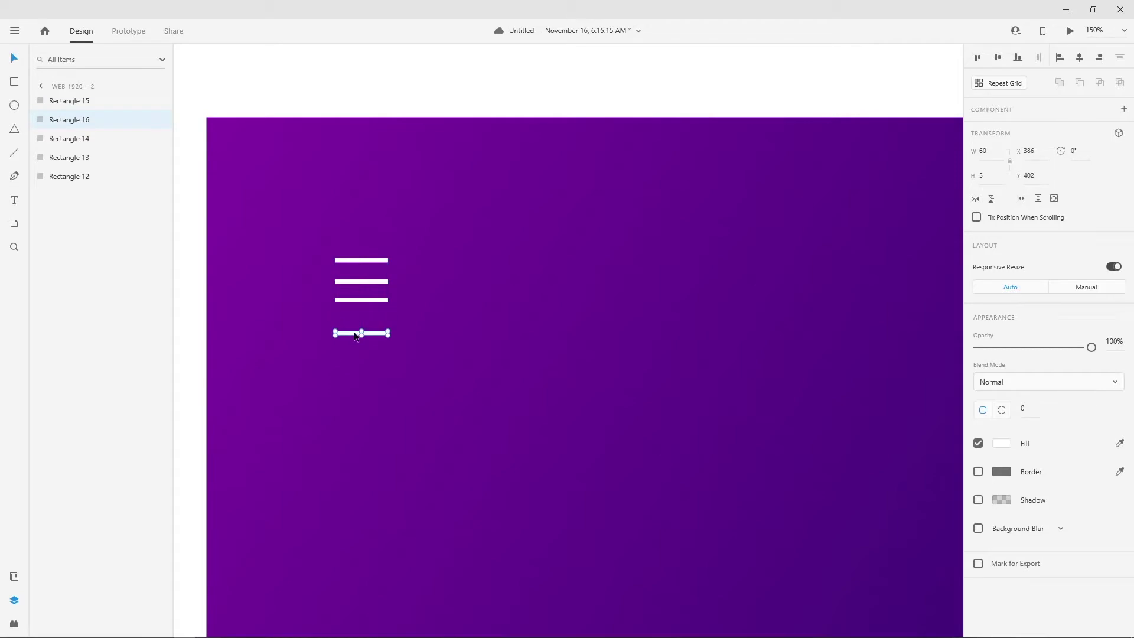
key(Delete)
click(358, 285)
drag(357, 286, 360, 298)
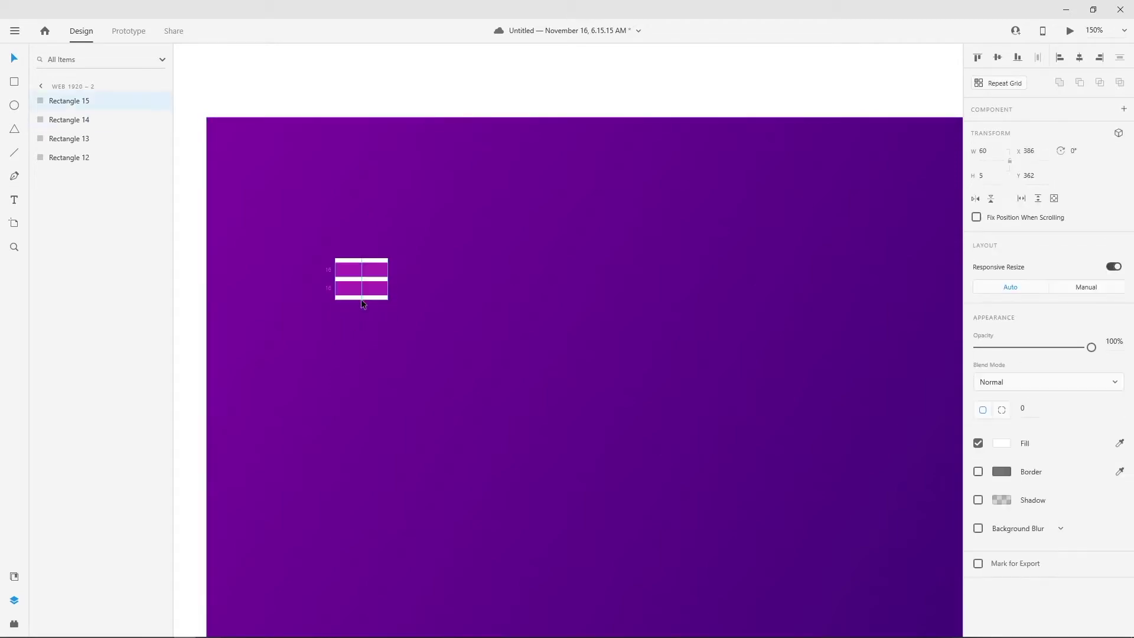
click(452, 264)
Step: Move the three stacked bars together into the upper-left corner of the gradient rectangle
click(363, 260)
shift+click(365, 280)
shift+click(356, 298)
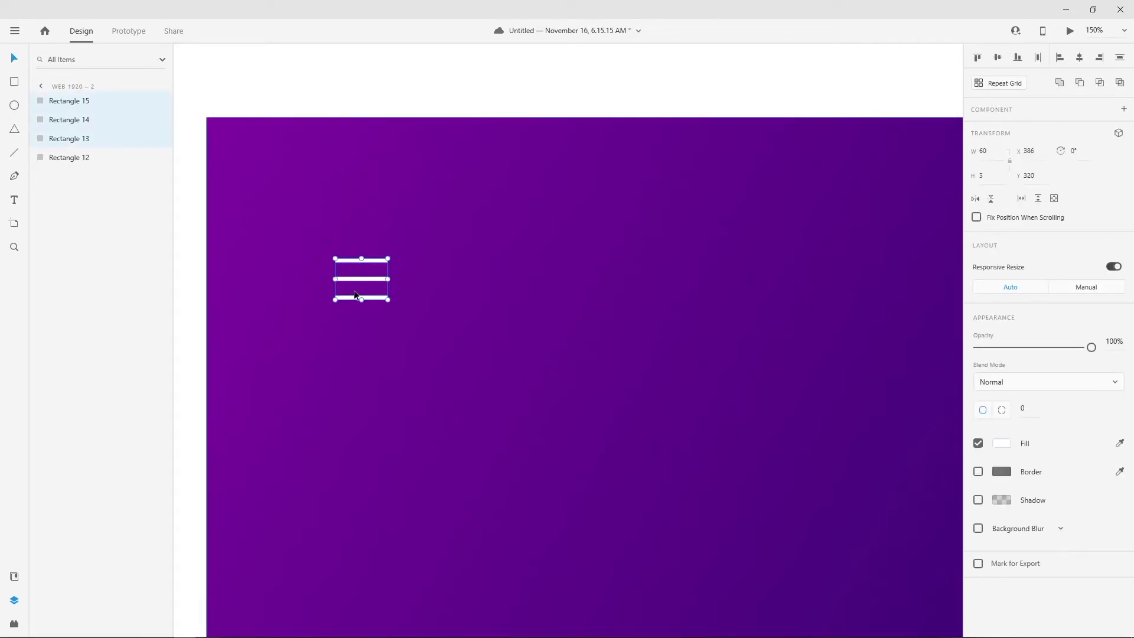
mouse_move(374, 261)
mouse_down()
mouse_move(322, 239)
mouse_move(279, 153)
mouse_move(320, 197)
mouse_up()
Step: Draw a white box about 243 by 47 beside the three bars, with a corner radius of 10 and no border
key(r)
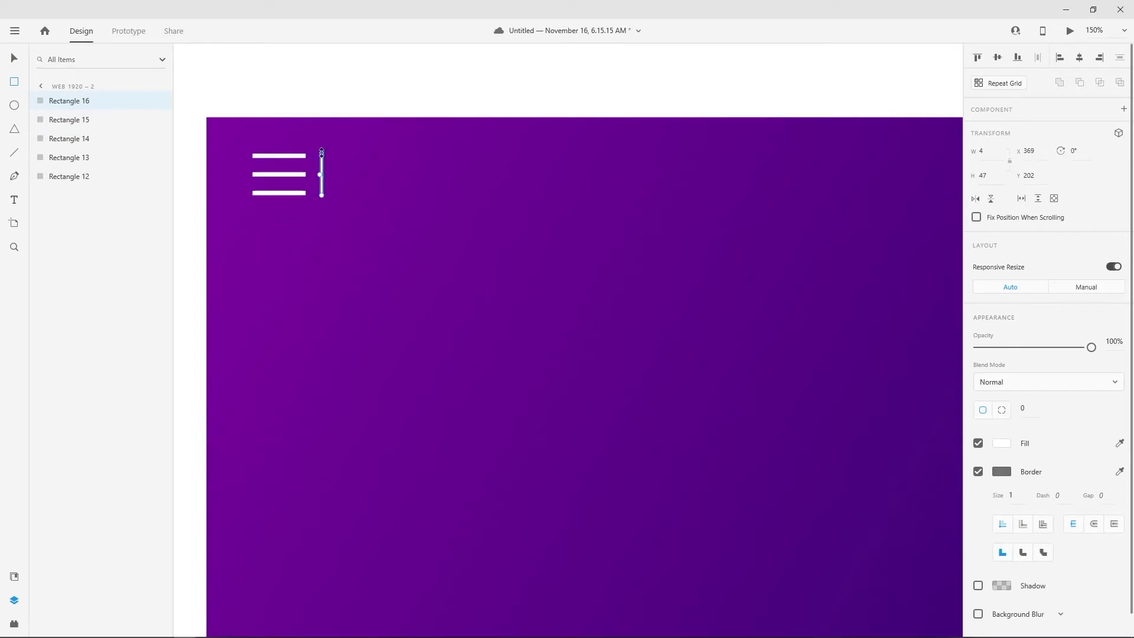
drag(319, 175, 540, 162)
drag(331, 182, 349, 176)
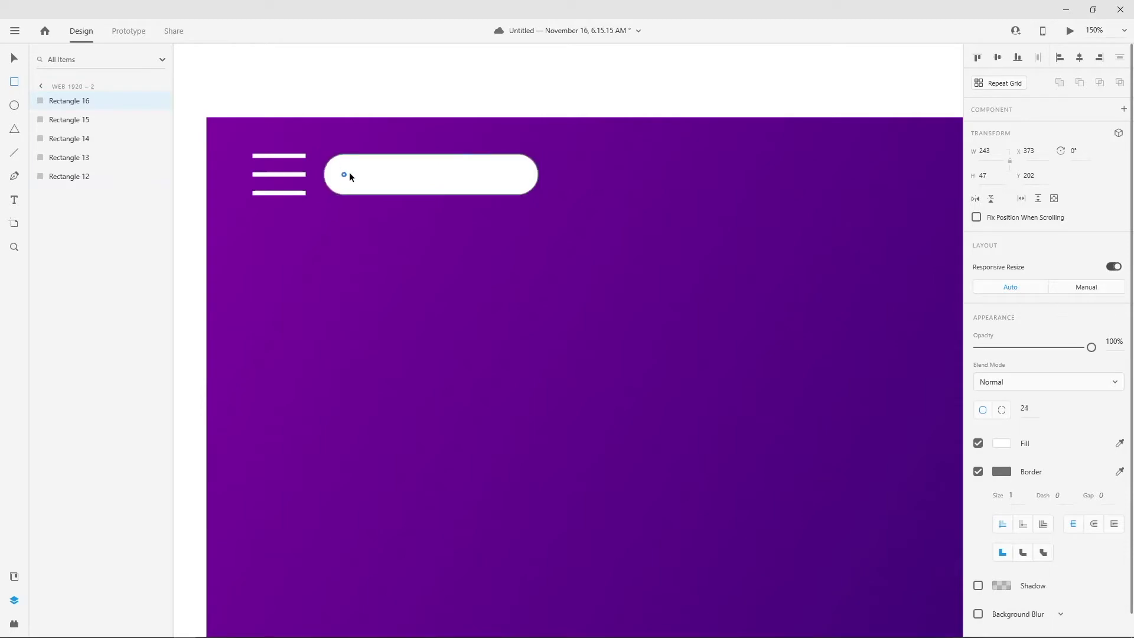
mouse_move(520, 173)
mouse_down()
mouse_move(533, 152)
mouse_move(528, 161)
mouse_up()
click(978, 471)
click(978, 470)
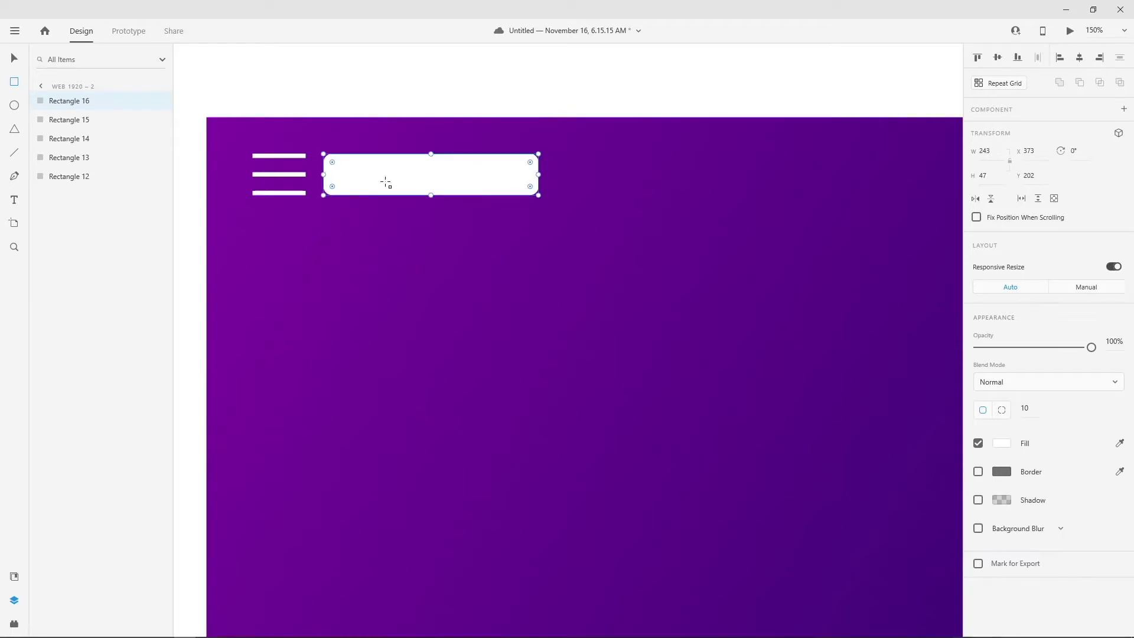
Step: Move the white rounded box horizontally away from the three bars to about X 484
drag(453, 168, 526, 154)
click(520, 165)
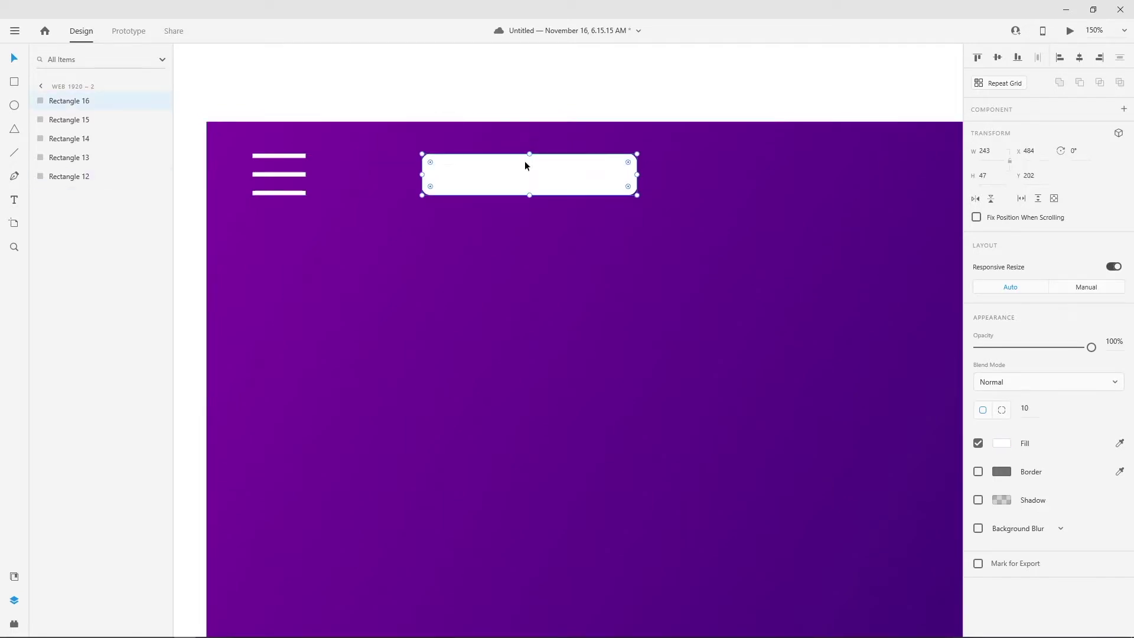
click(494, 227)
click(531, 185)
Step: Round the corners of the large gradient background rectangle with a radius of 30
click(67, 139)
click(62, 176)
scroll(654, 158, down, 3)
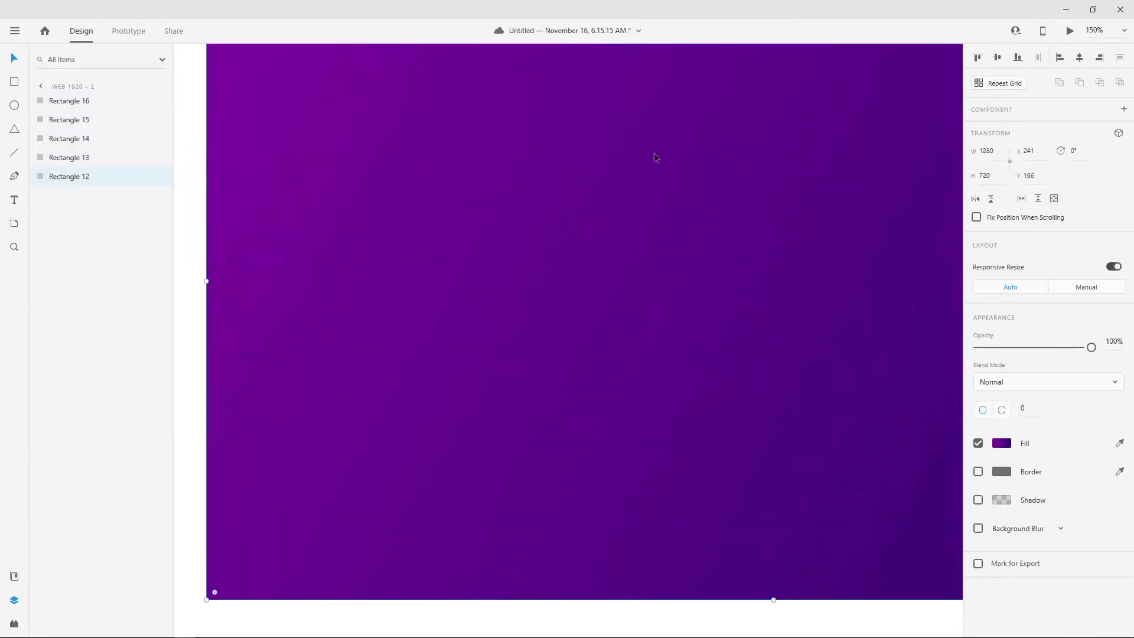
click(1124, 30)
click(1061, 101)
scroll(241, 190, up, 3)
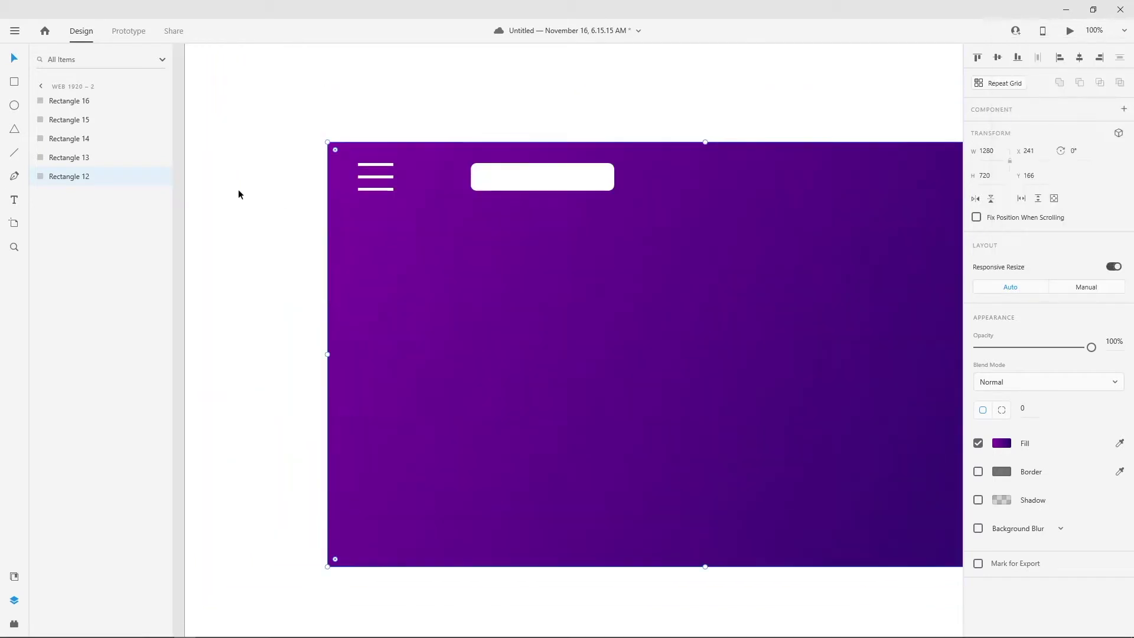
key(Escape)
scroll(293, 164, down, 2)
click(941, 438)
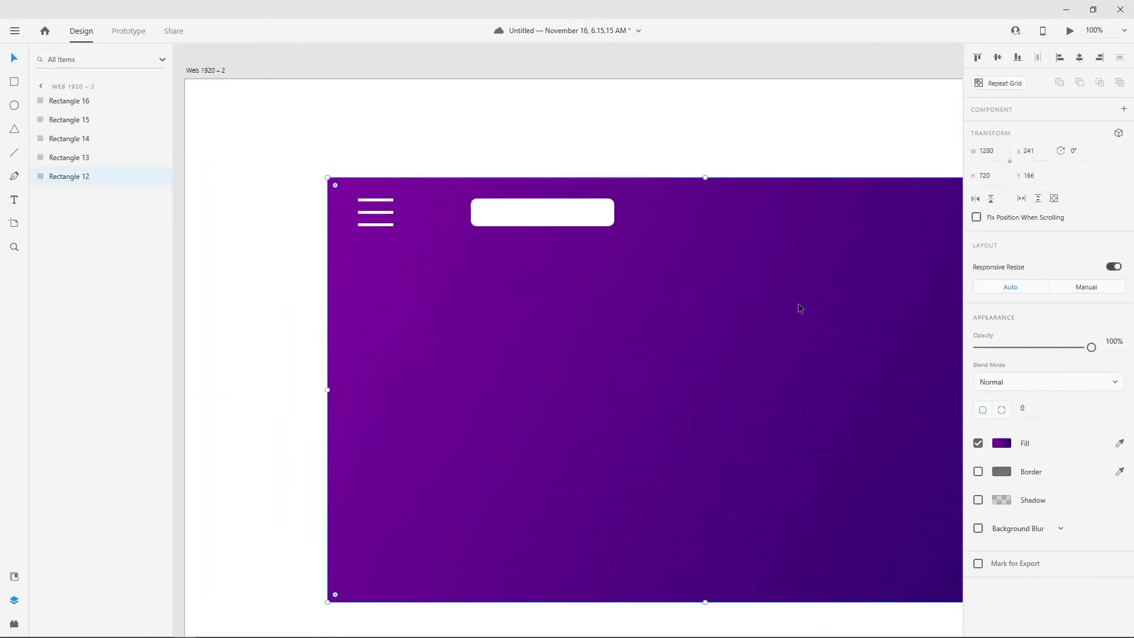
scroll(907, 227, down, 2)
click(1124, 30)
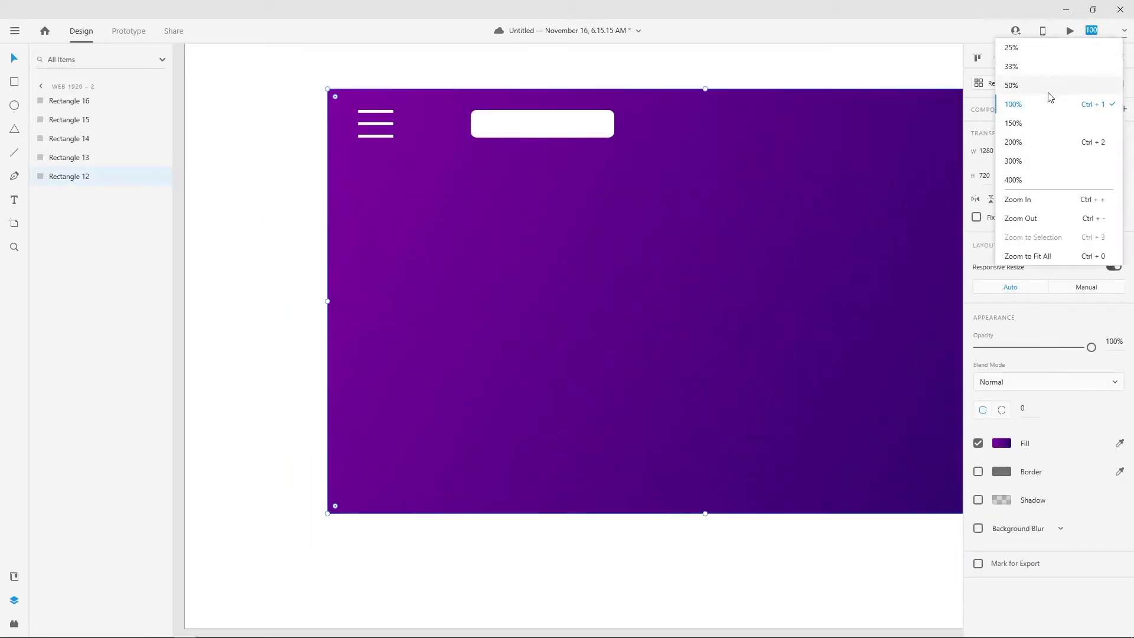
click(1060, 82)
click(959, 502)
scroll(959, 502, right, 2)
click(594, 215)
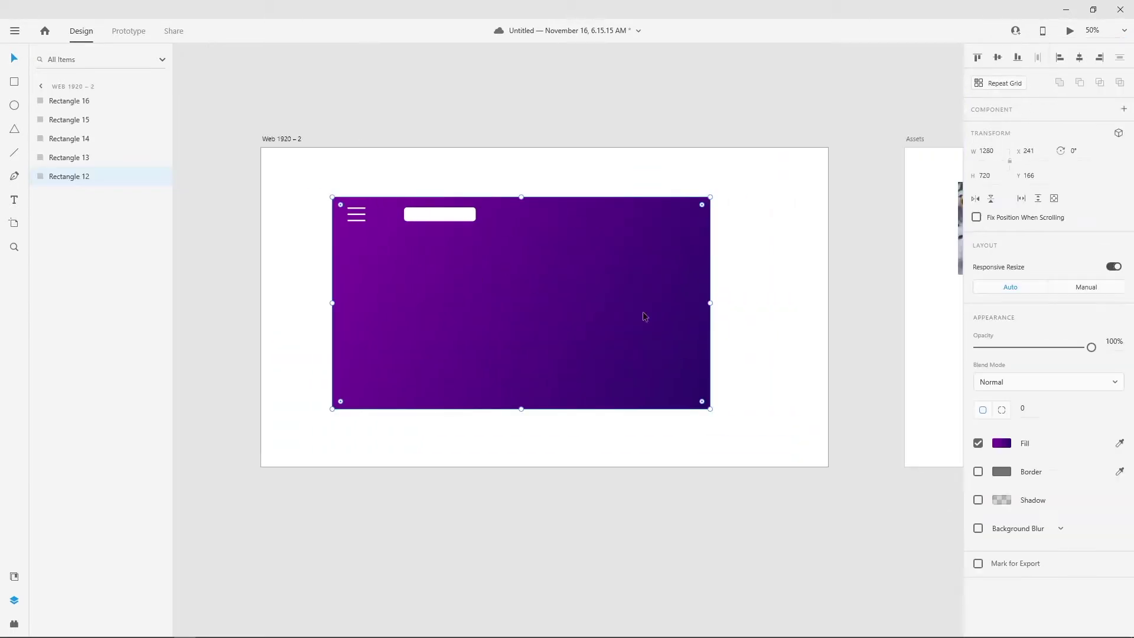
text(30)
key(Return)
Step: Enlarge the background, bars and white box together until the background is about 1624 by 913, placed at about X 136, Y 101
shift+click(364, 221)
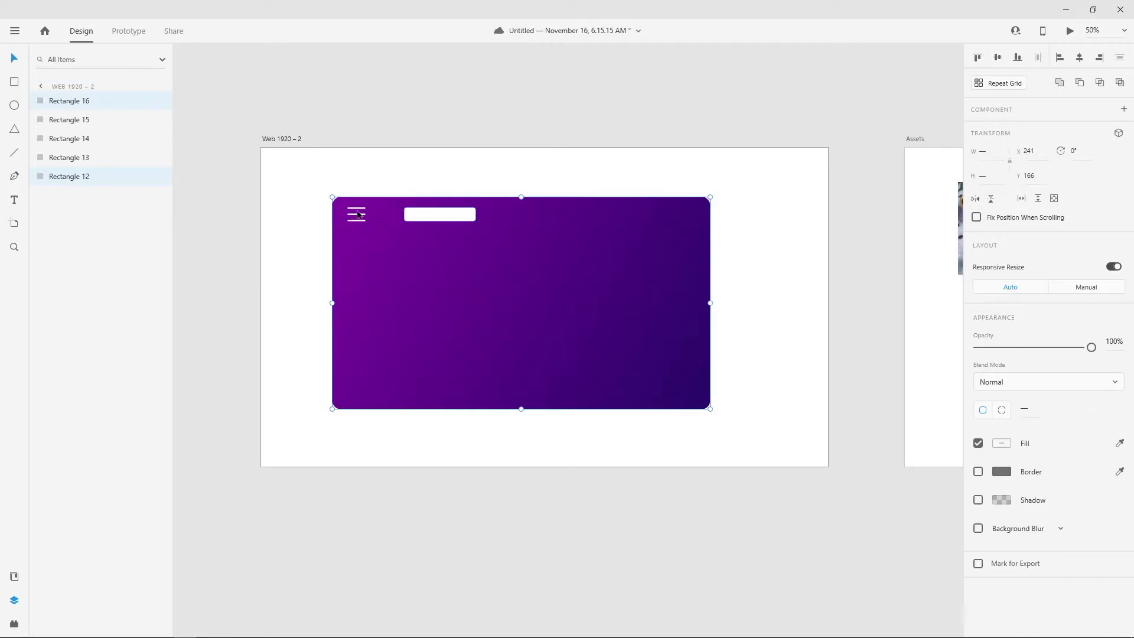
shift+click(358, 215)
shift+click(355, 222)
drag(710, 409, 789, 453)
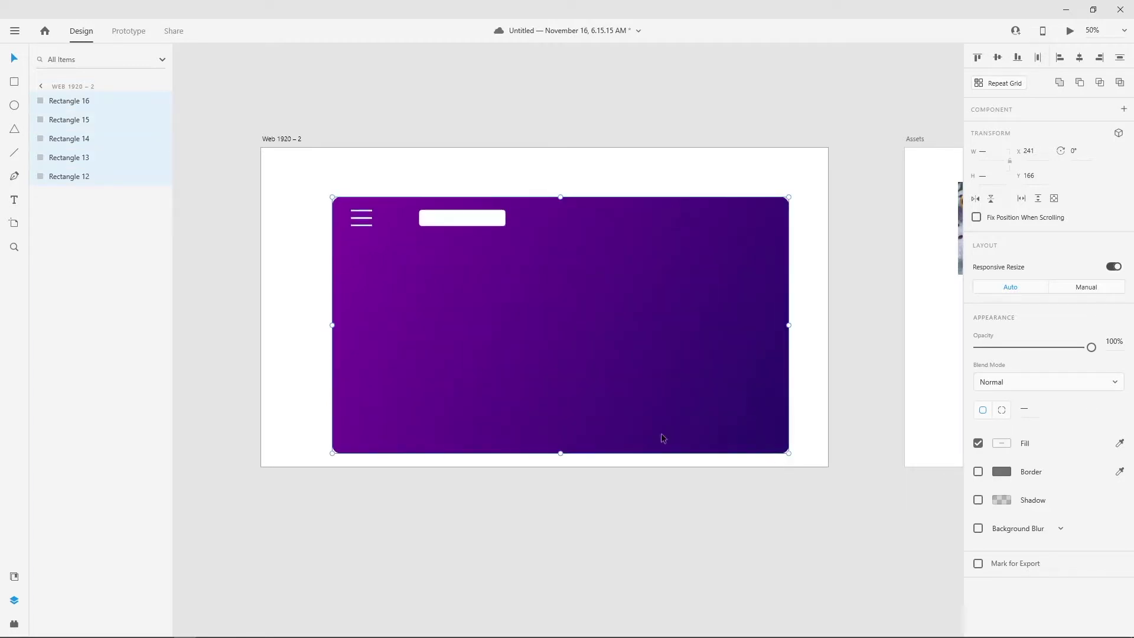
drag(332, 195, 309, 184)
drag(547, 332, 548, 343)
Step: Try aligning the background, bars and white box together by their vertical and horizontal centers
click(997, 57)
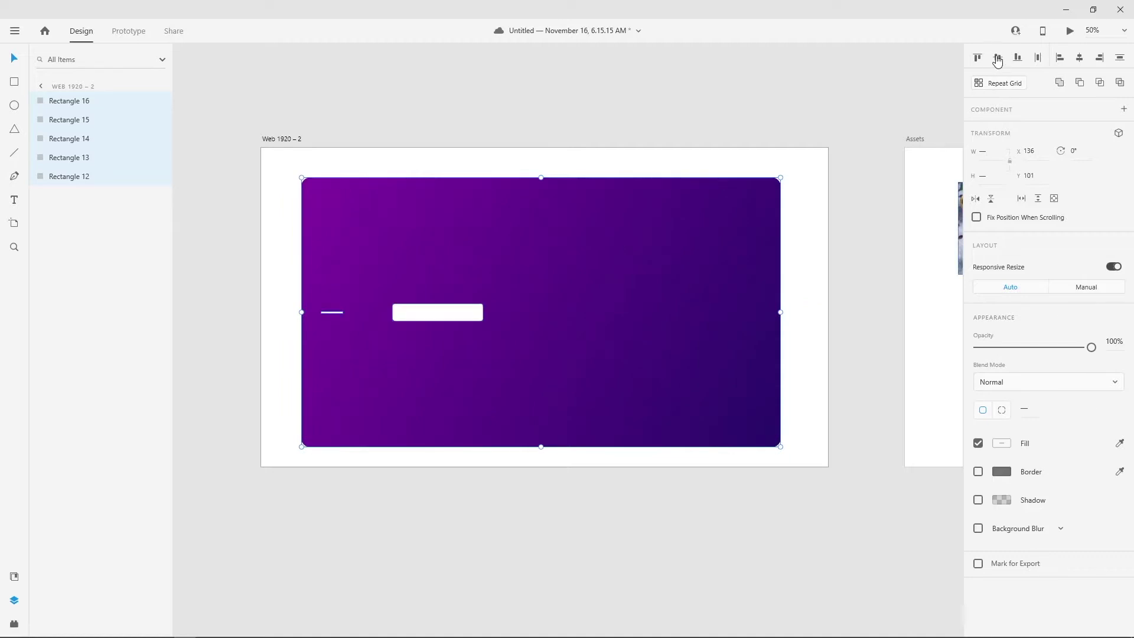
click(1080, 58)
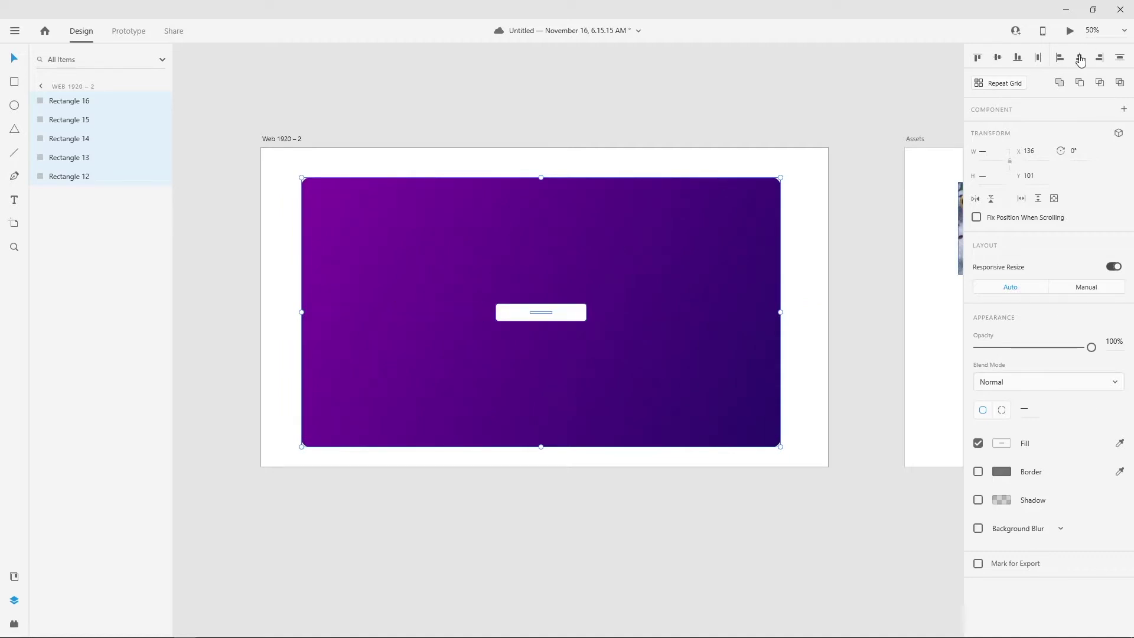
click(879, 216)
Step: Center only the gradient background rectangle vertically and horizontally on the artboard
click(707, 244)
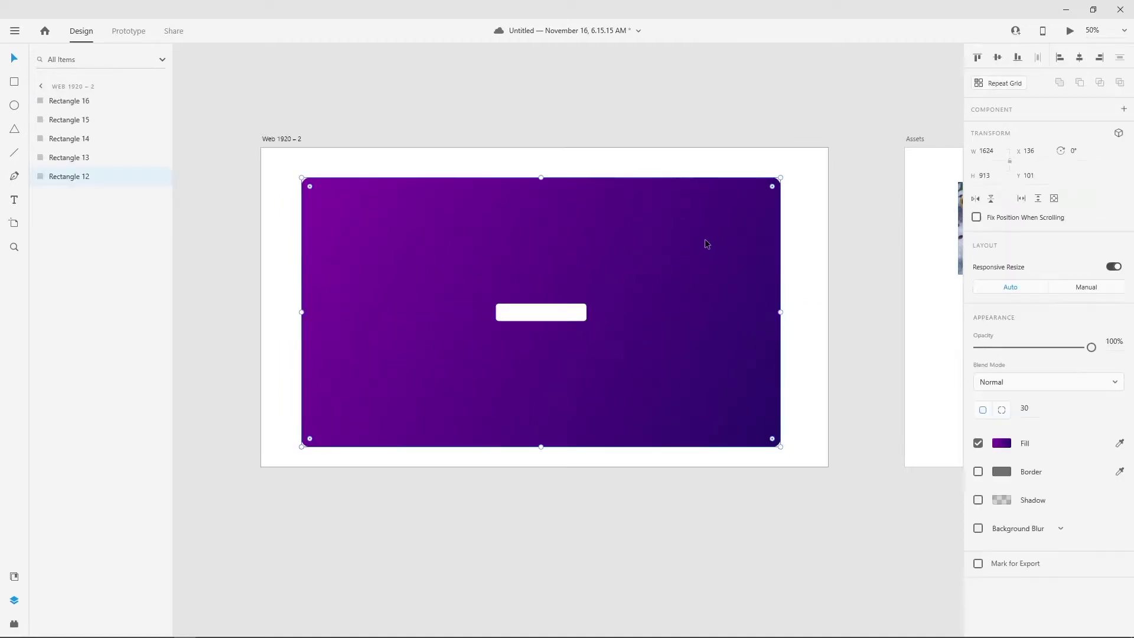
click(1000, 57)
click(1080, 57)
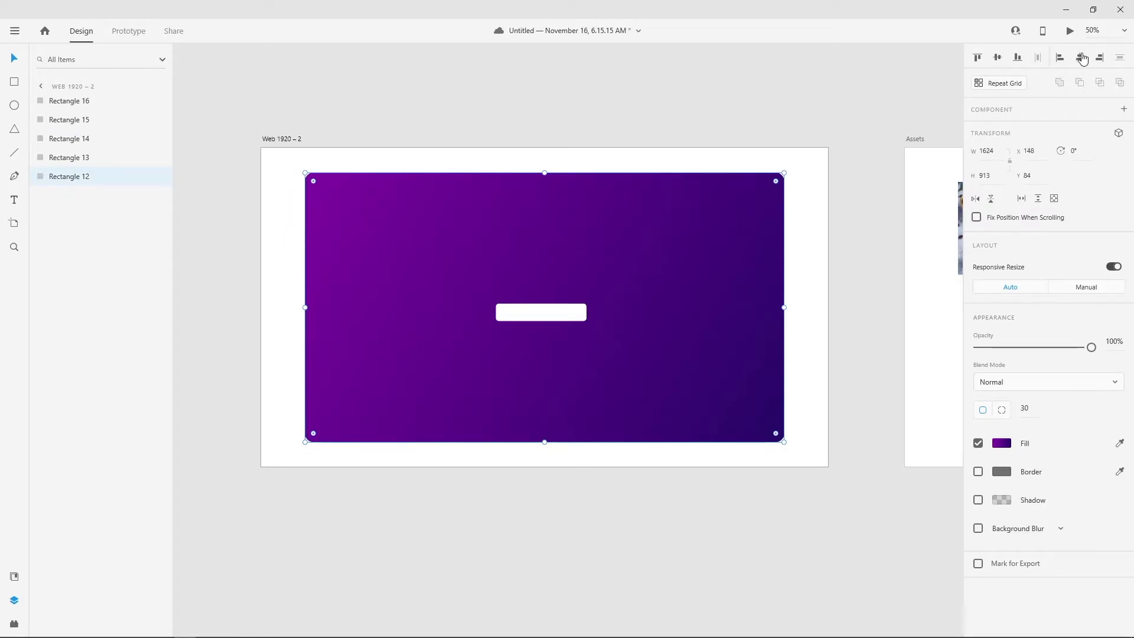
key(Escape)
Step: Move the white box to the background's upper-left area and restack the three bars evenly just left of it
click(541, 311)
drag(540, 311, 407, 189)
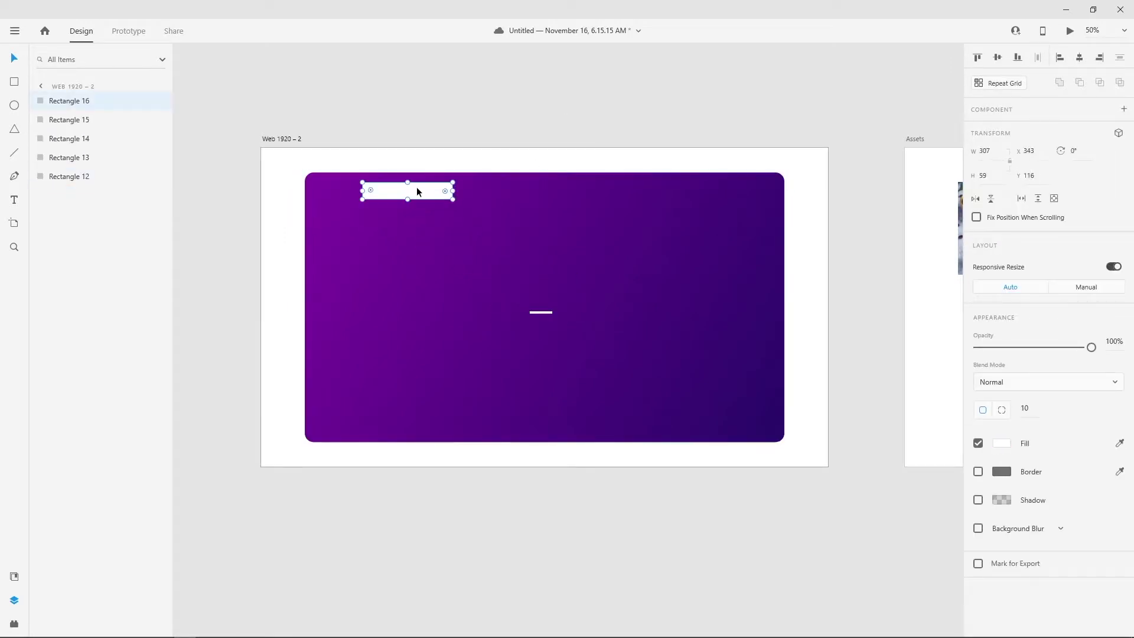
click(60, 158)
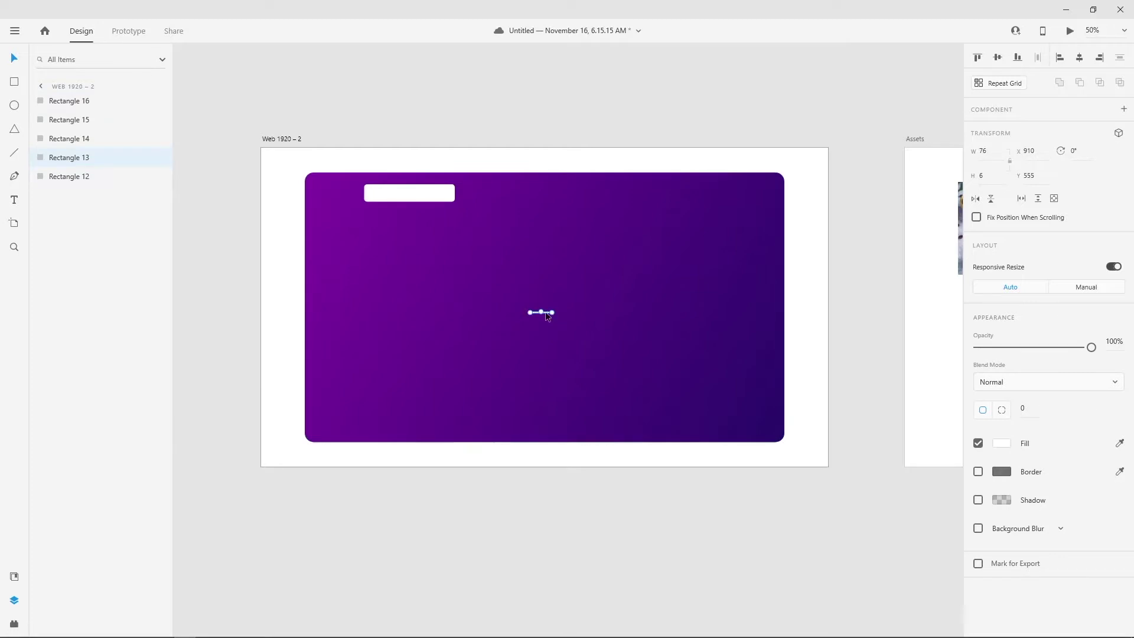
drag(547, 316, 339, 187)
drag(552, 311, 345, 196)
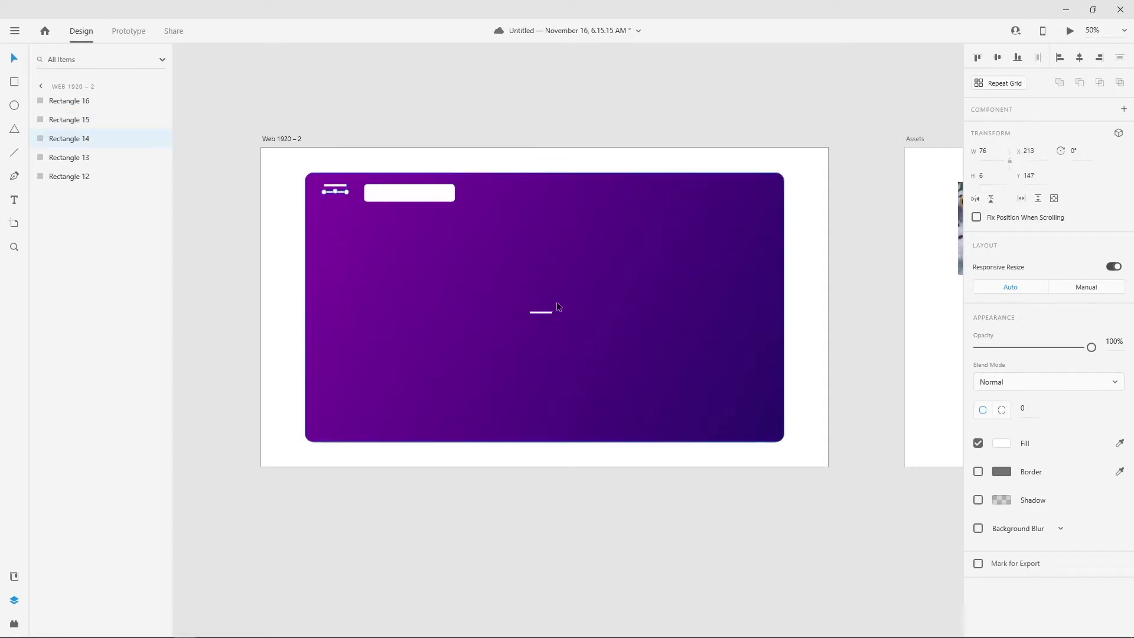
click(543, 311)
drag(341, 199, 342, 197)
click(350, 235)
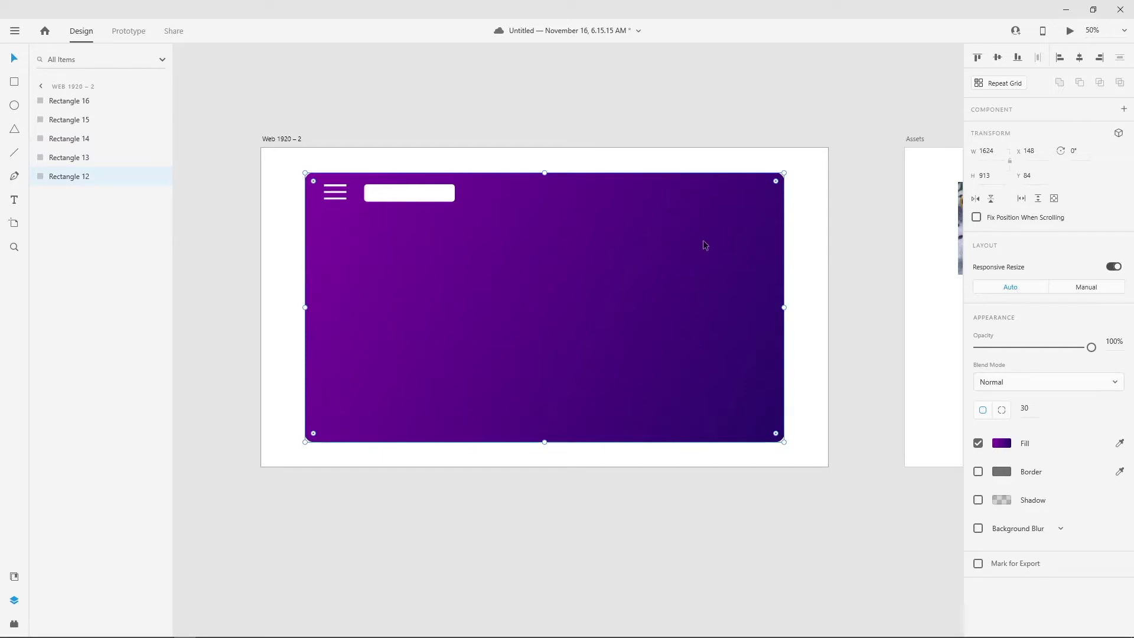
Step: Add the text "Coffee" just to the right of the white box at the top of the background
click(469, 193)
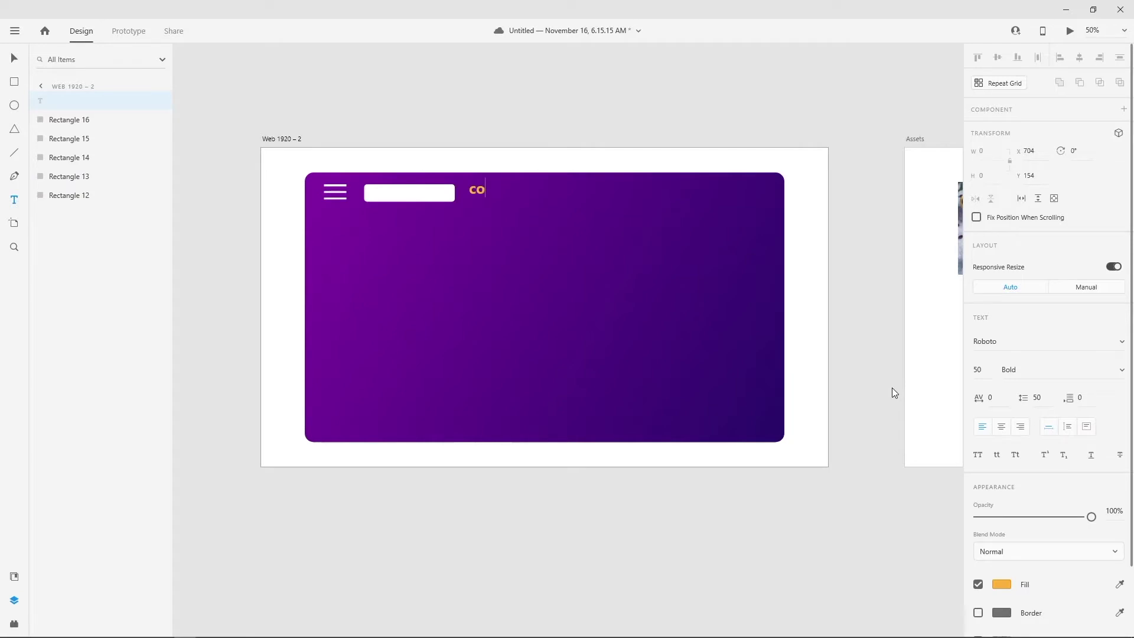
text(Coffee)
key(shift+Left)
key(shift+Left)
key(shift+Left)
key(shift+Left)
key(shift+Left)
key(shift+Left)
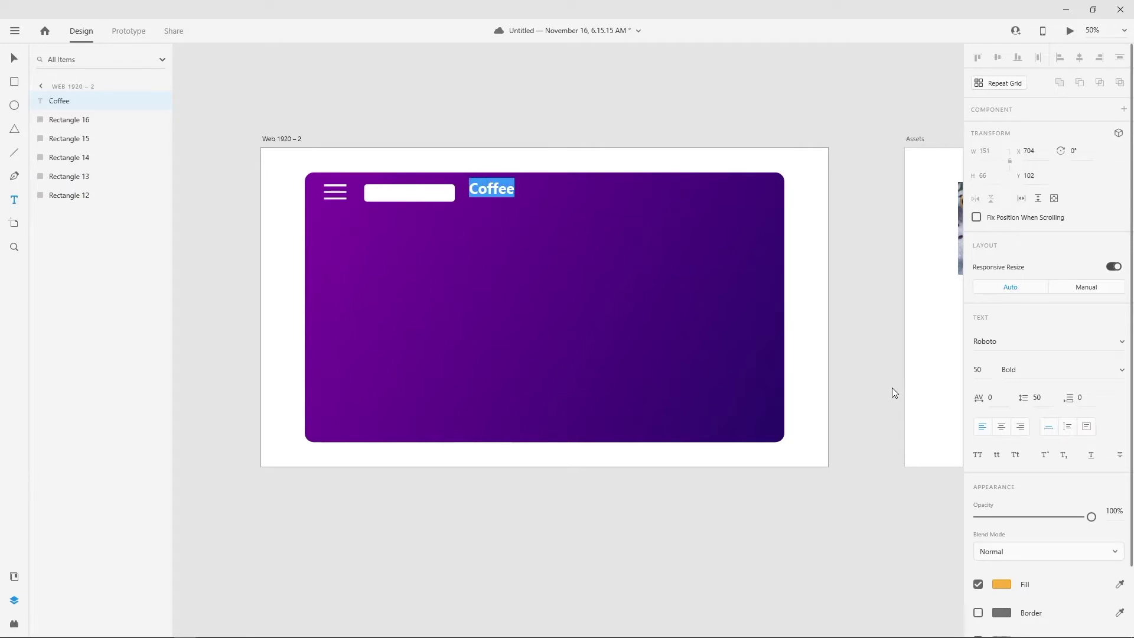
key(Escape)
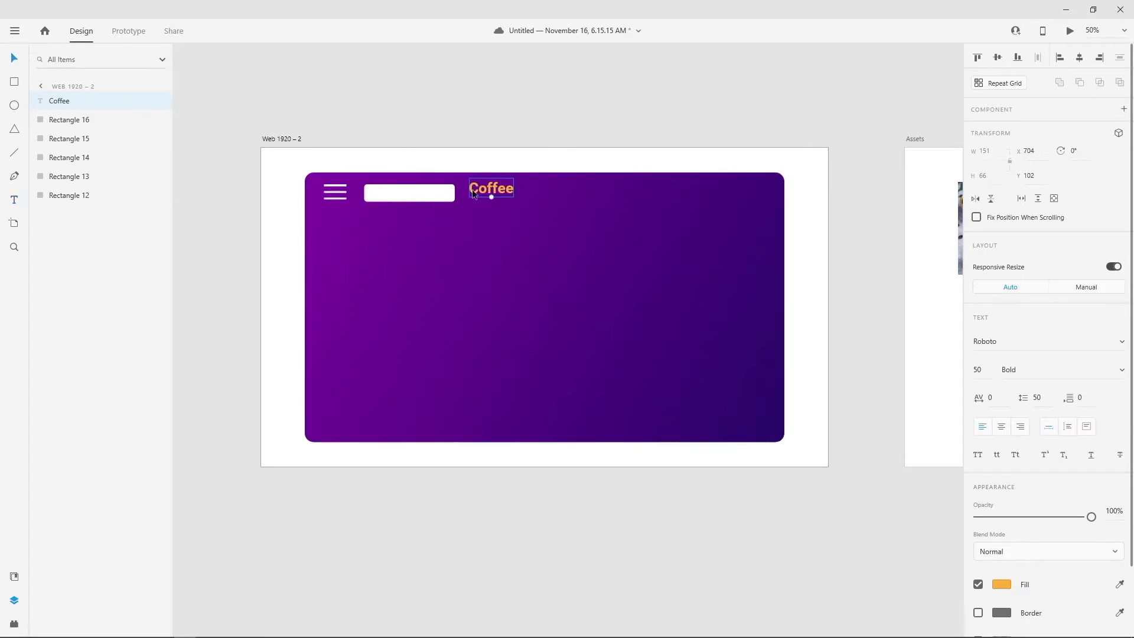
Step: Move the "Coffee" text to the background's upper-right corner and set its font size to 60
drag(474, 195, 722, 200)
double_click(748, 192)
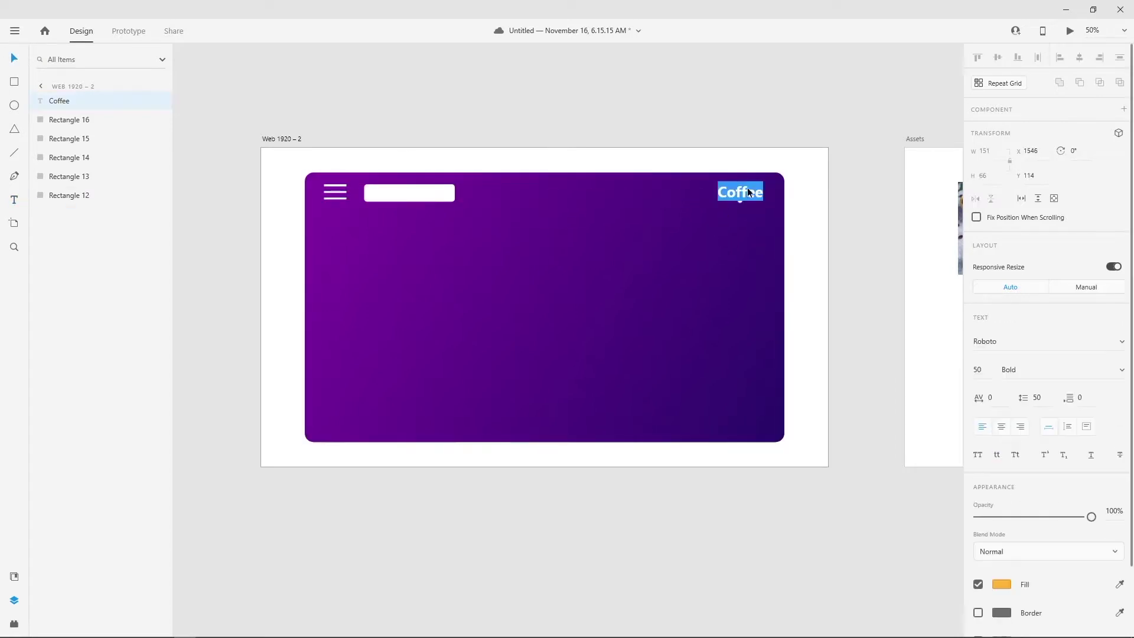
click(986, 370)
text(60)
key(Return)
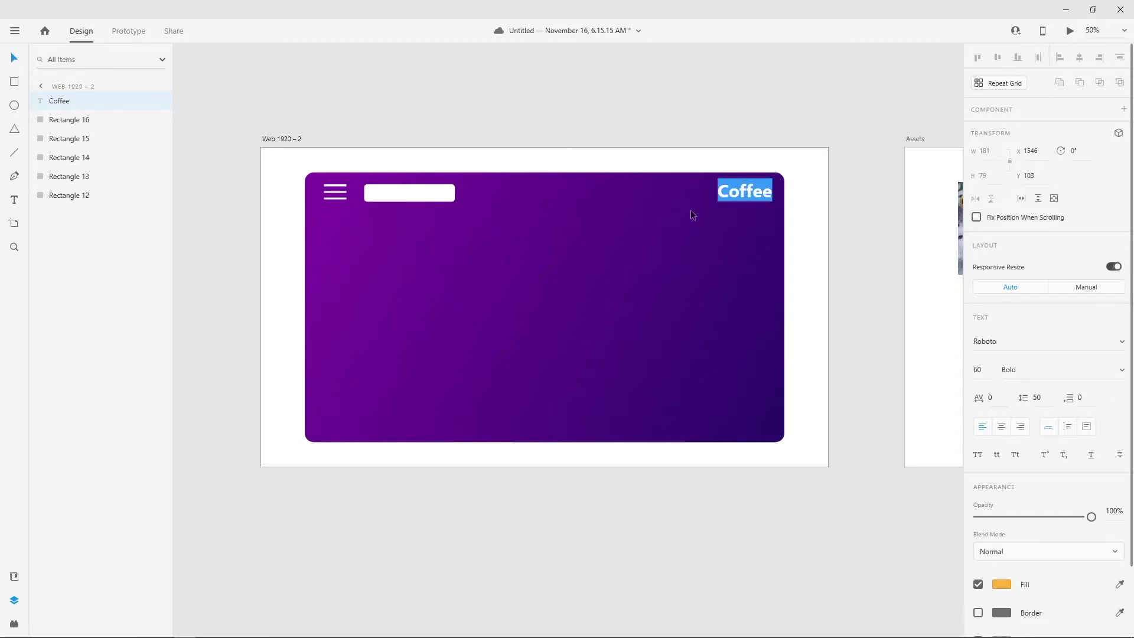
key(Escape)
click(644, 299)
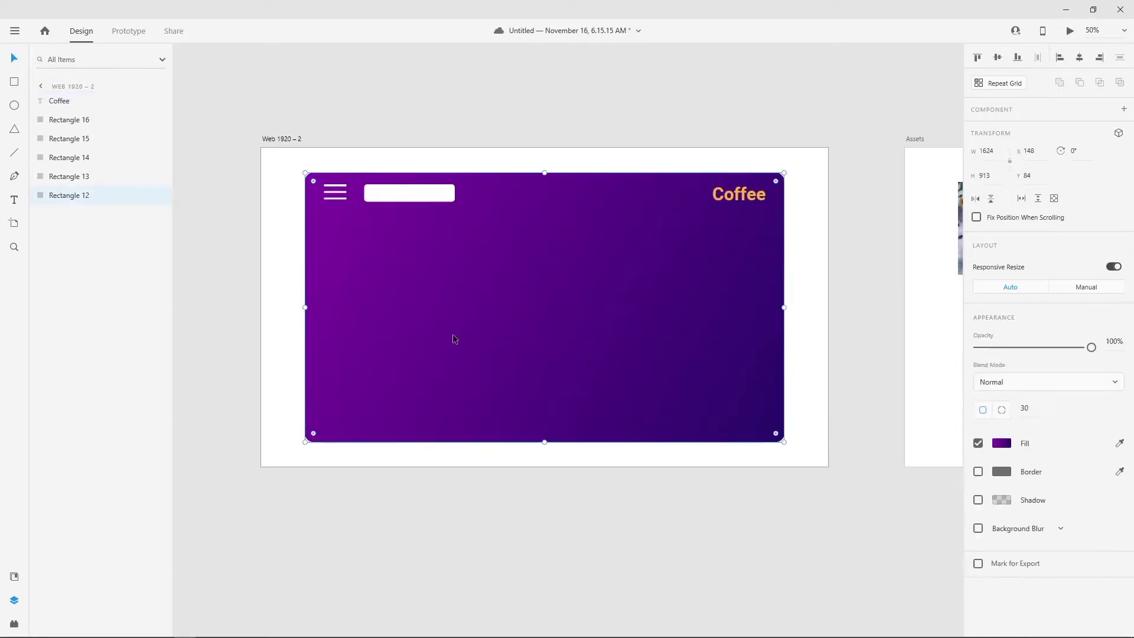
Step: Group the three hamburger bars and name the group "menu"
click(14, 81)
click(86, 180)
shift+click(82, 140)
right_click(80, 139)
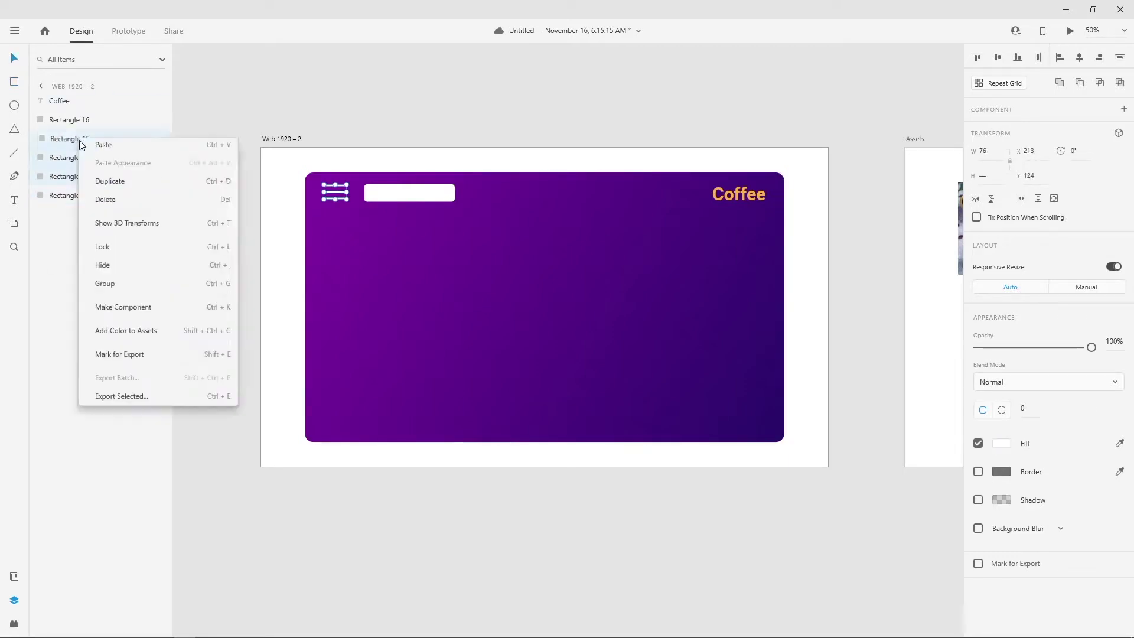
click(113, 321)
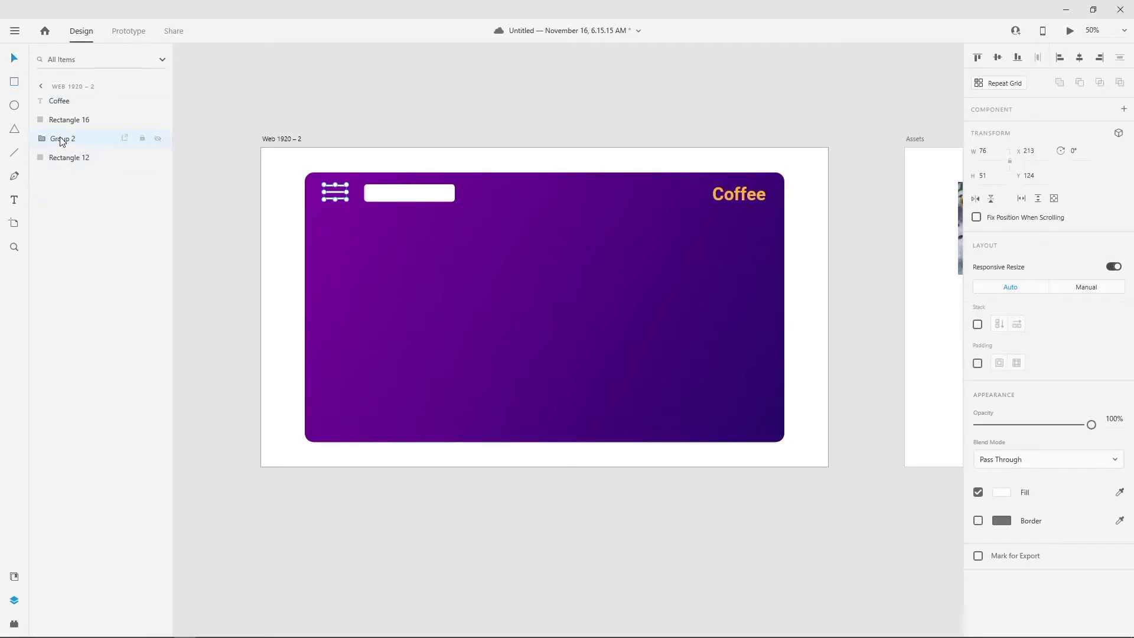
double_click(64, 140)
text(menu)
key(Return)
Step: Draw a circle on the background below the white header box and set its width and height to 30
click(75, 120)
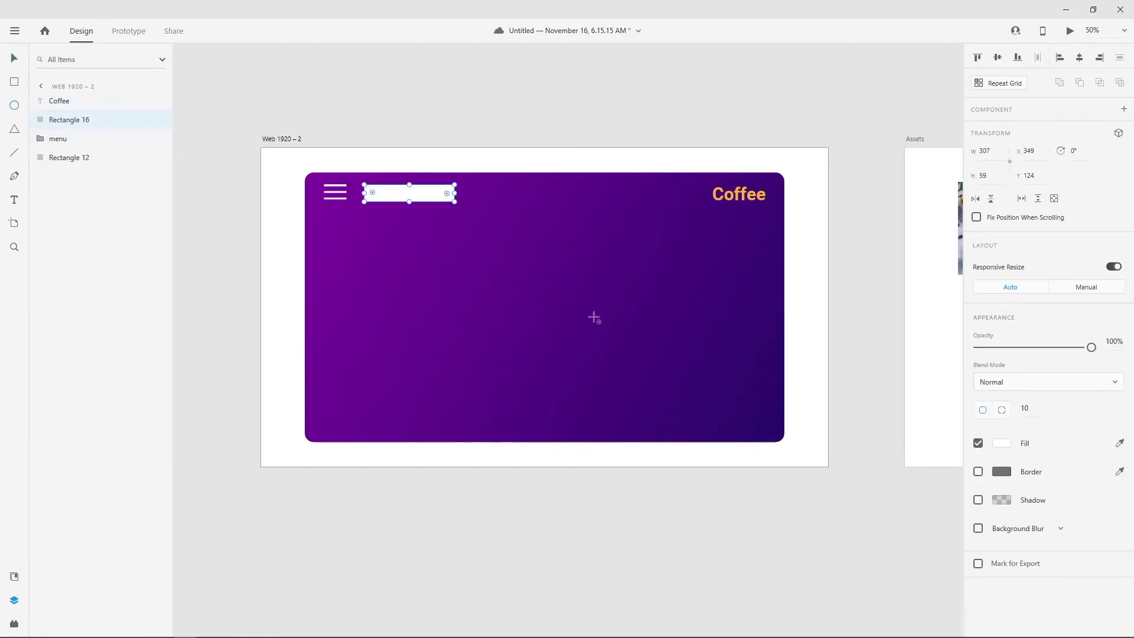
key(e)
drag(446, 245, 464, 266)
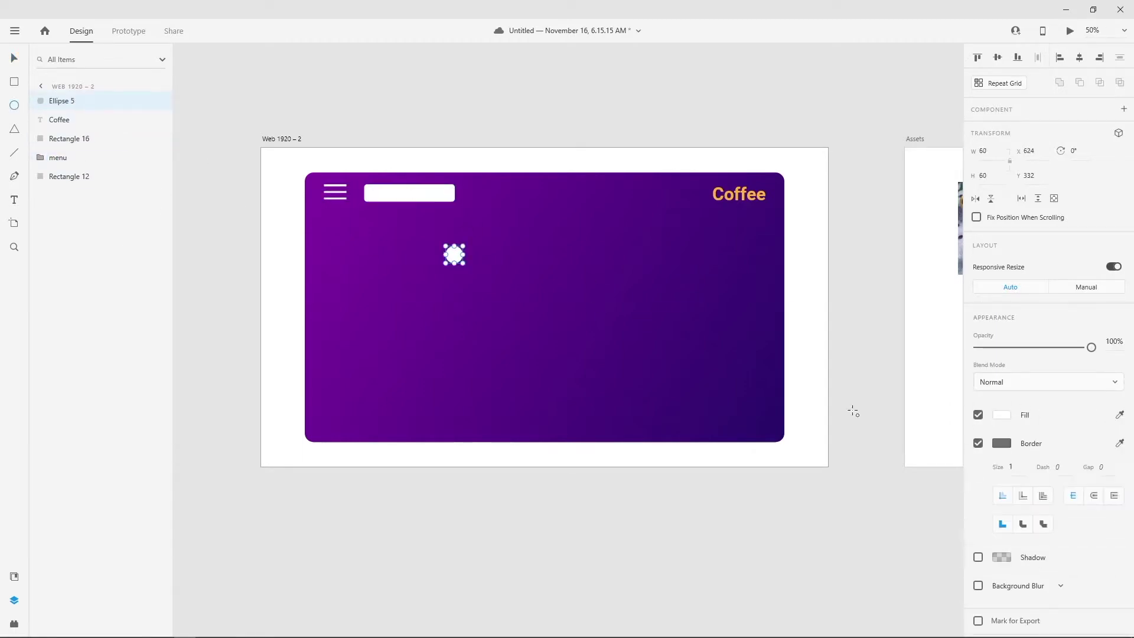
click(985, 152)
text(30)
key(Tab)
text(30)
key(Return)
Step: Give the small circle a white border of size 3 and turn off its fill
click(1015, 467)
text(3)
click(1002, 443)
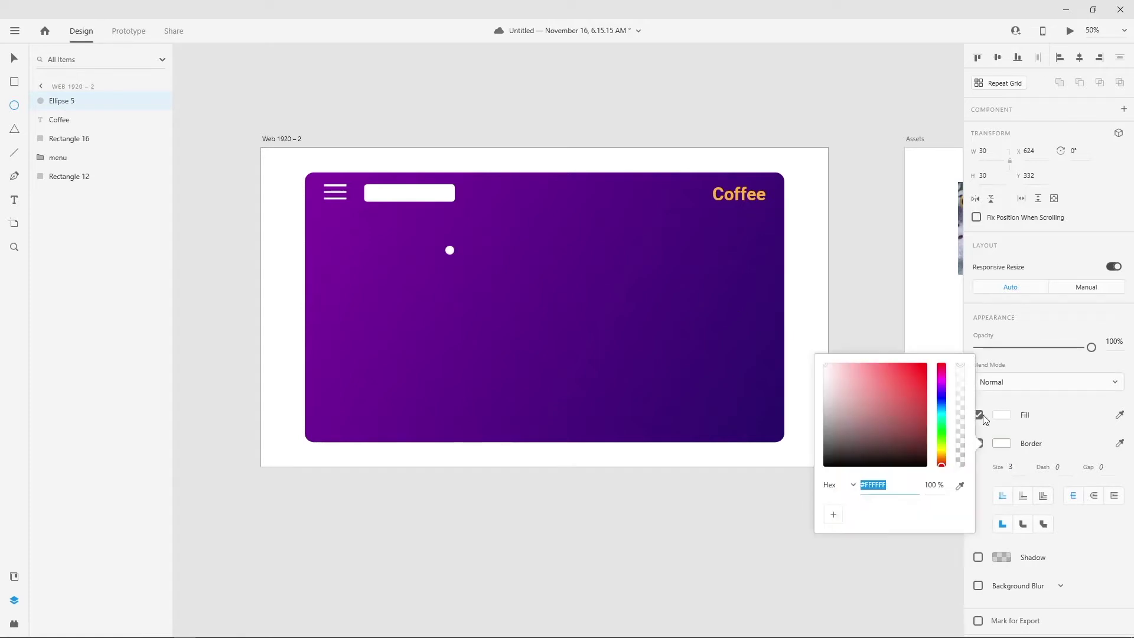
click(980, 416)
click(979, 416)
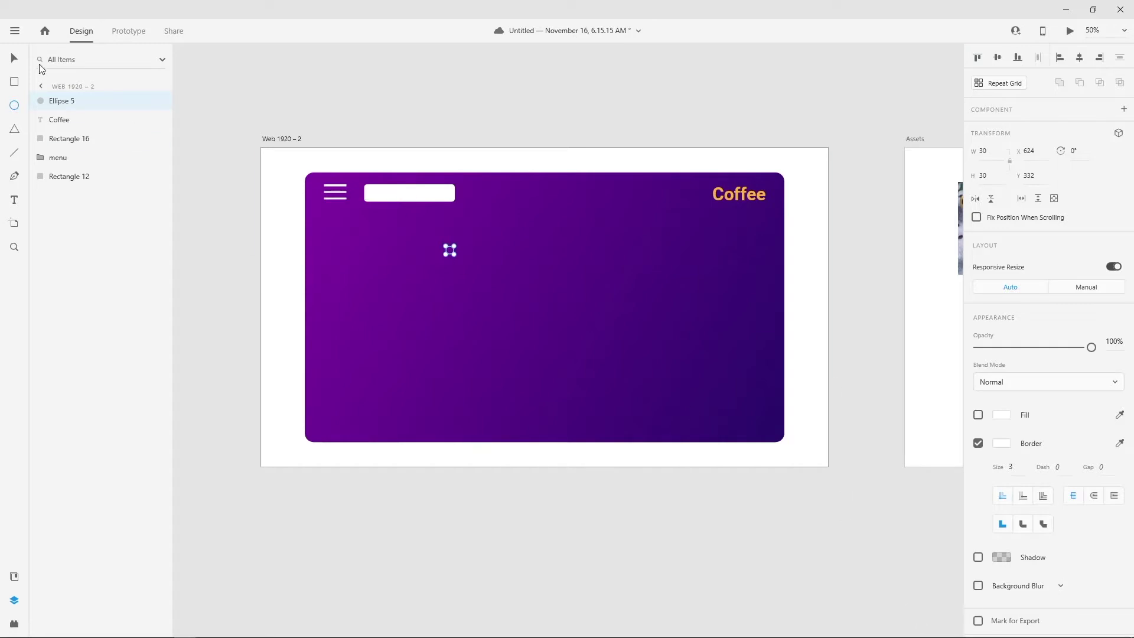
Step: Apply a background blur to the white header box with amount 30, brightness -9 and opacity 0%
click(390, 202)
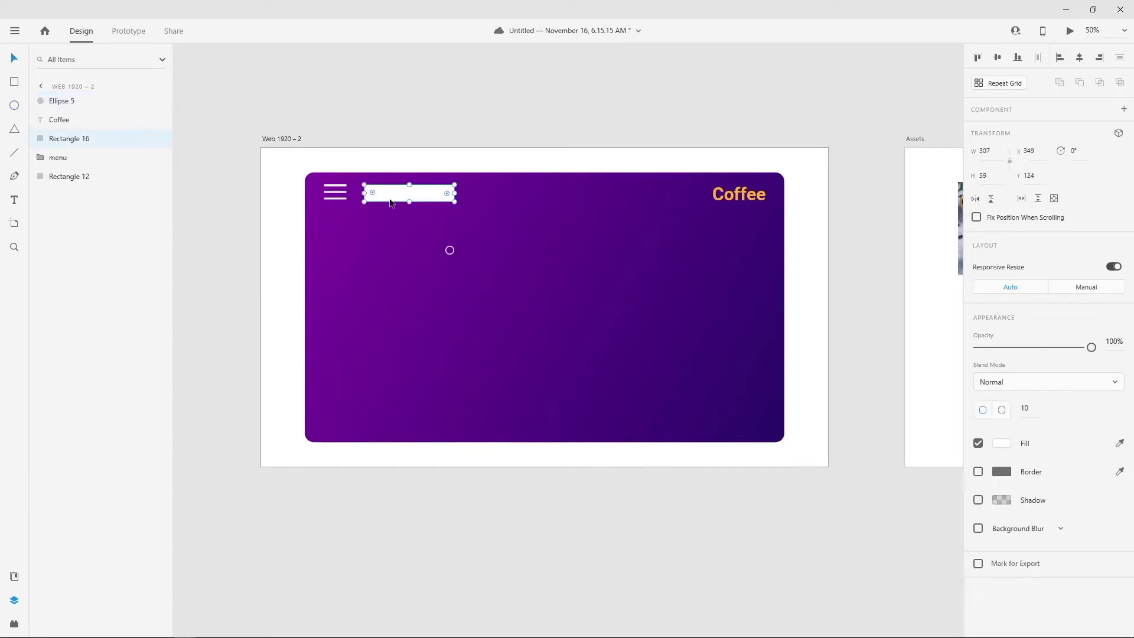
click(978, 528)
drag(1014, 558, 1033, 590)
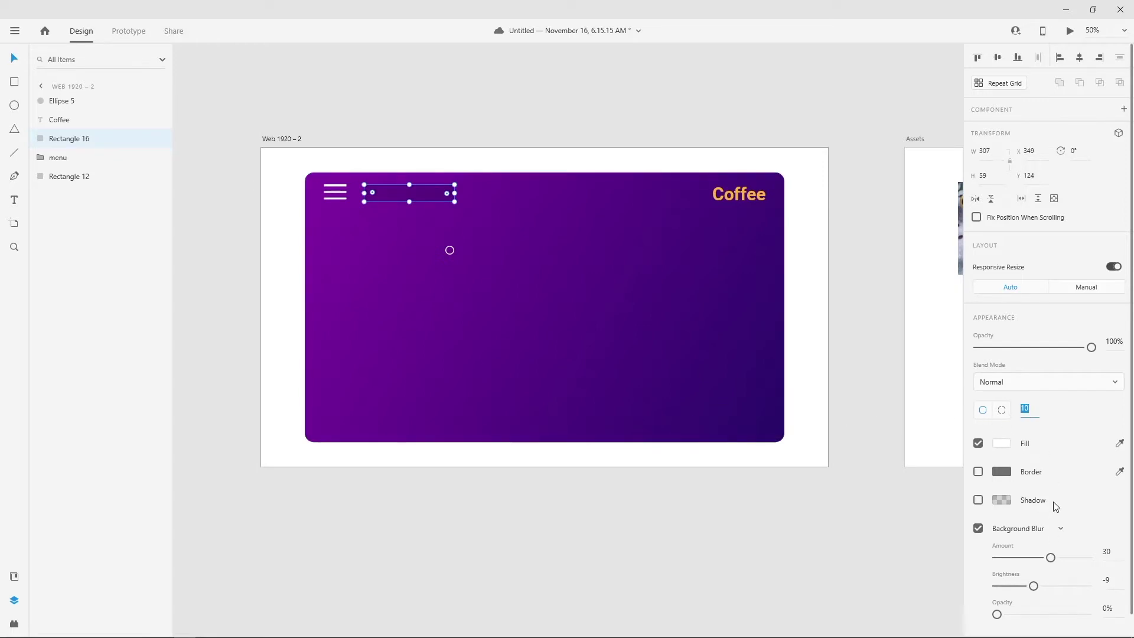
click(502, 271)
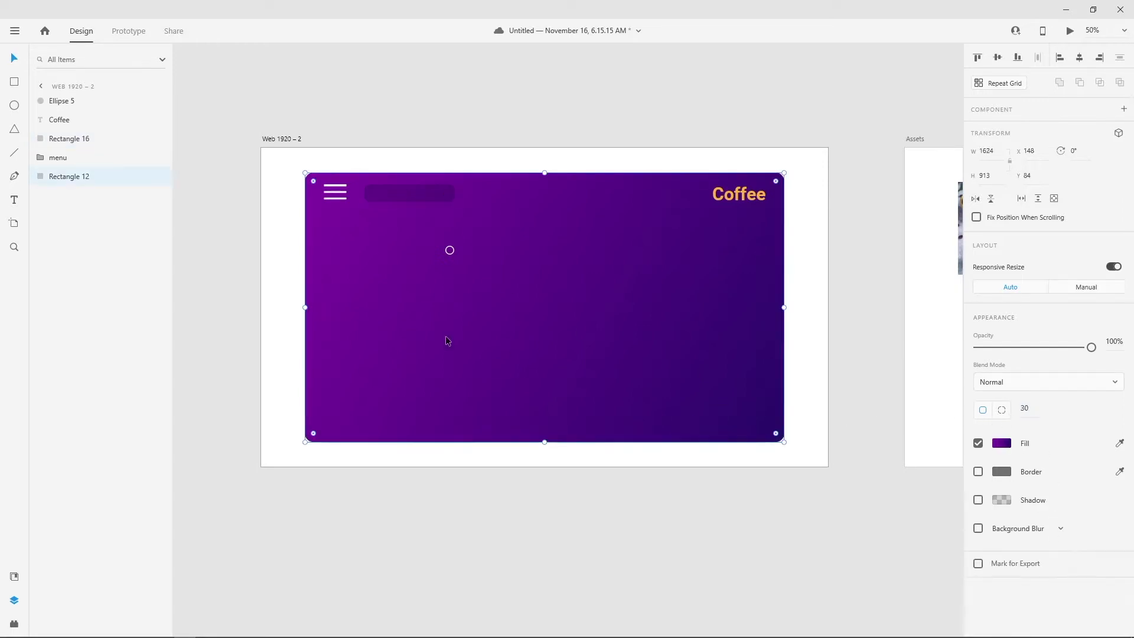
Step: Move the outlined circle into the right end of the header box, at X 593 and Y 133
scroll(452, 254, up, 2)
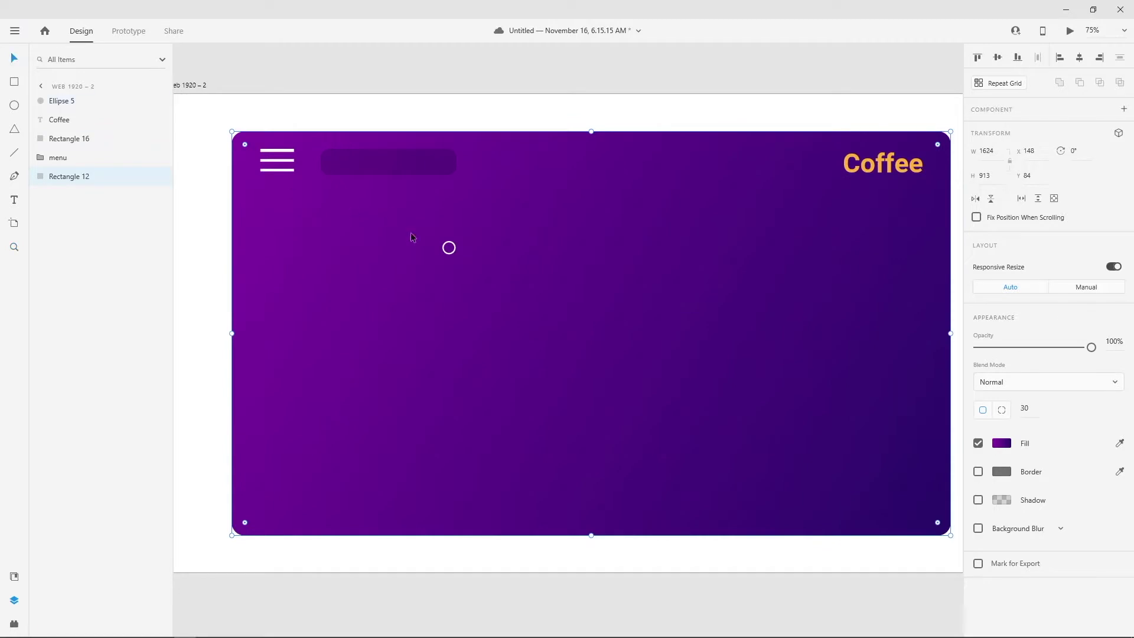
click(447, 247)
drag(450, 252, 438, 166)
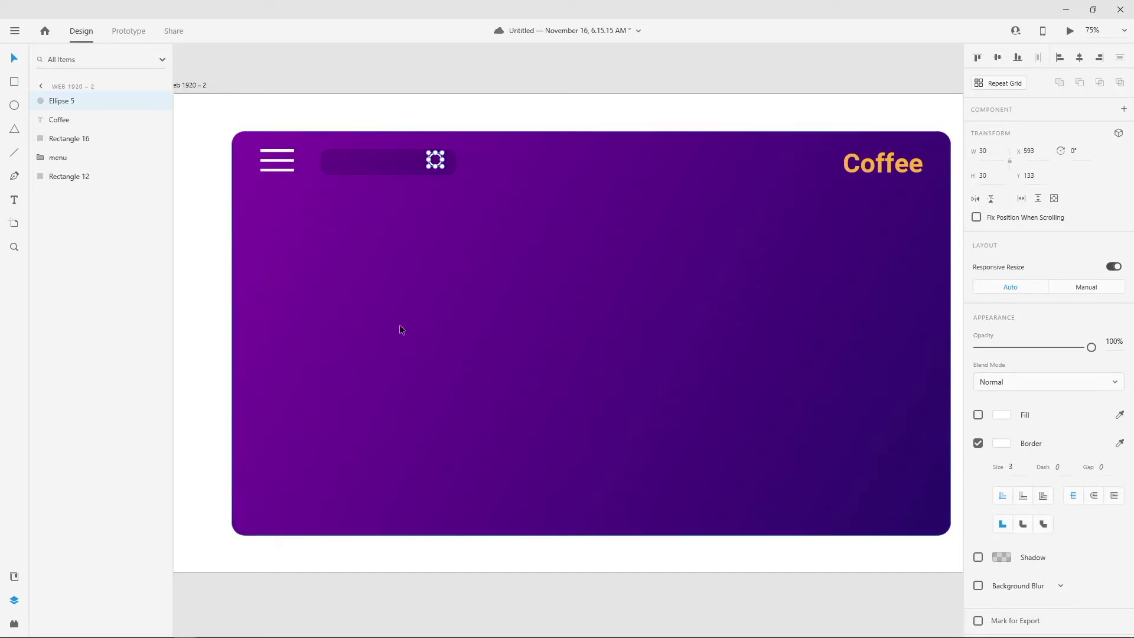
Step: Duplicate the lowest hamburger bar, take the copy out of the menu group, and place it below the header box
click(281, 171)
click(40, 157)
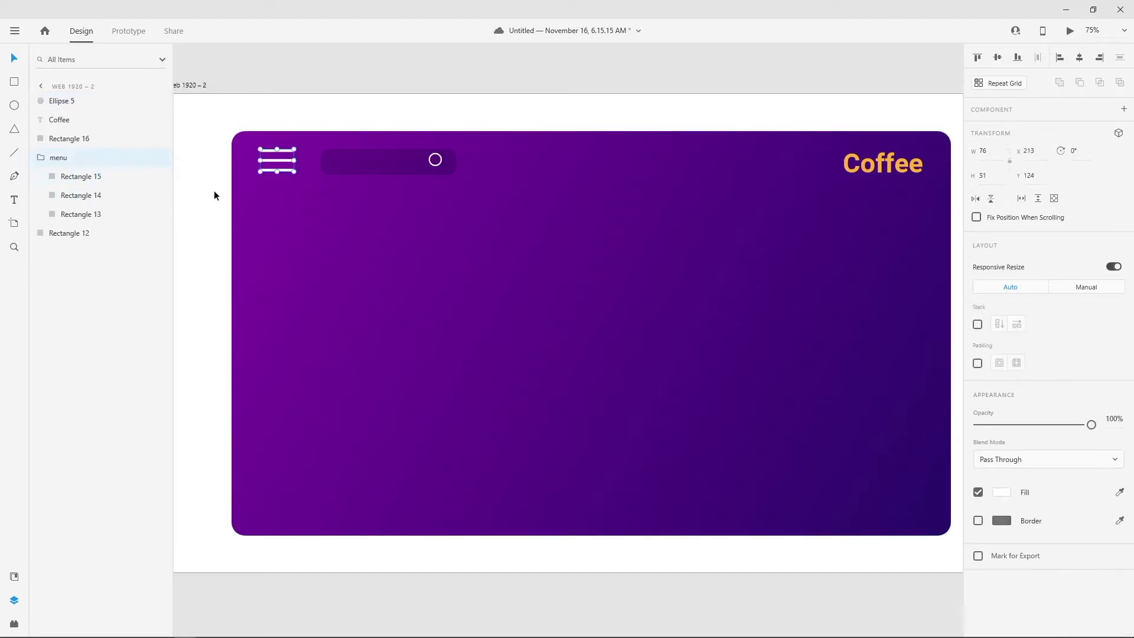
click(75, 215)
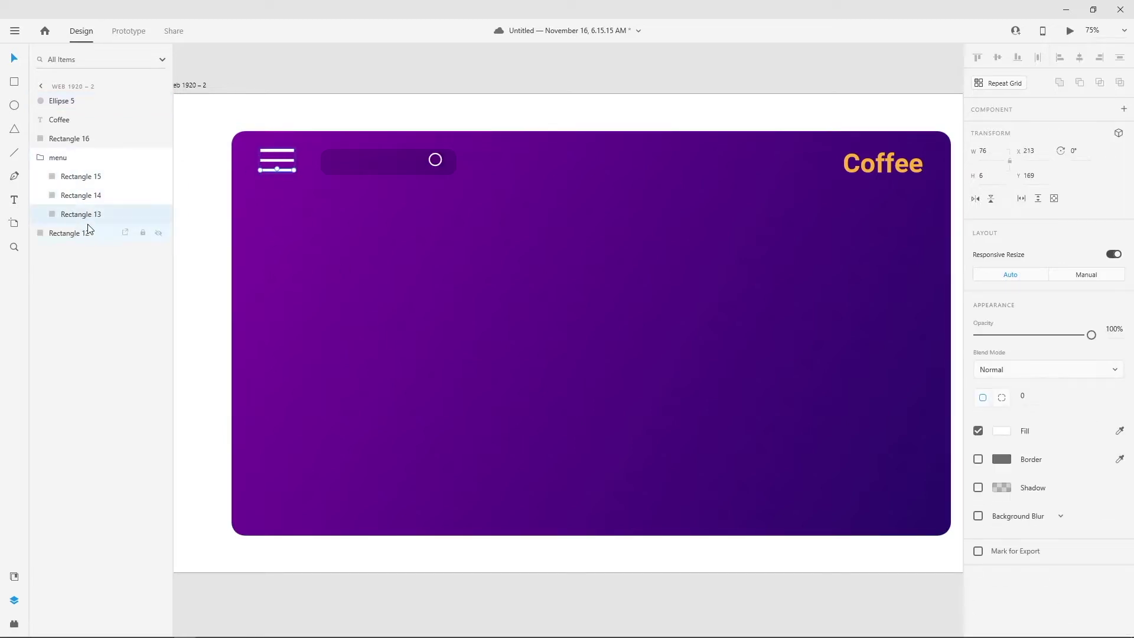
key(ctrl+d)
drag(81, 176, 83, 92)
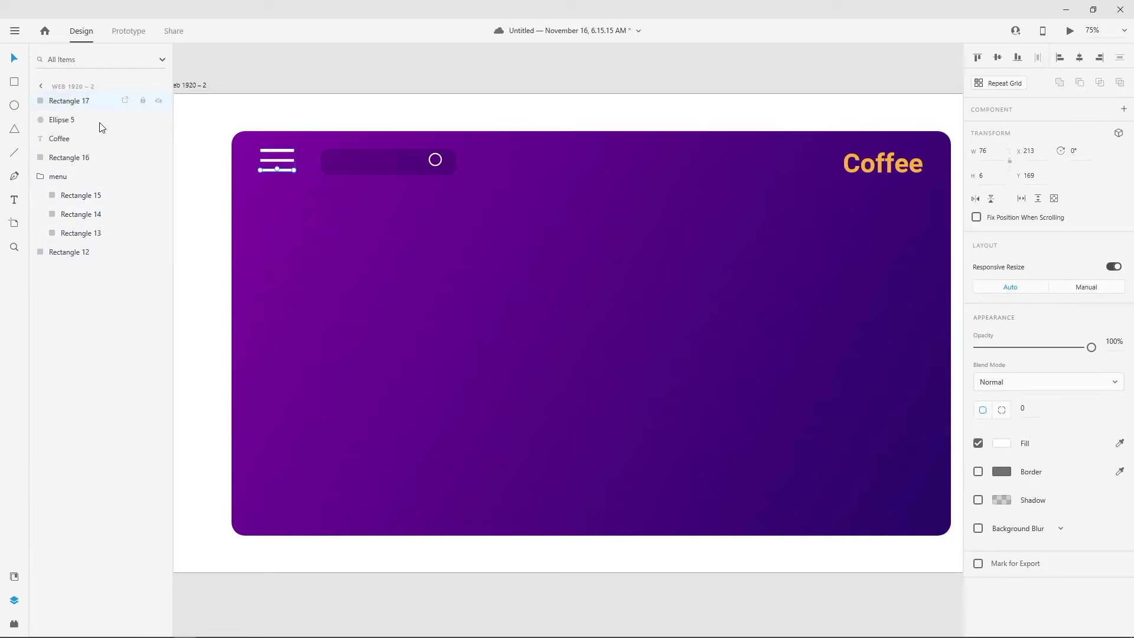
drag(284, 171, 451, 240)
Step: Set the copied bar's width to 30, height to 3 and rotation to 45°
text(20)
key(Return)
text(3)
key(Return)
click(1078, 151)
text(54)
key(Return)
text(45)
key(Return)
click(440, 238)
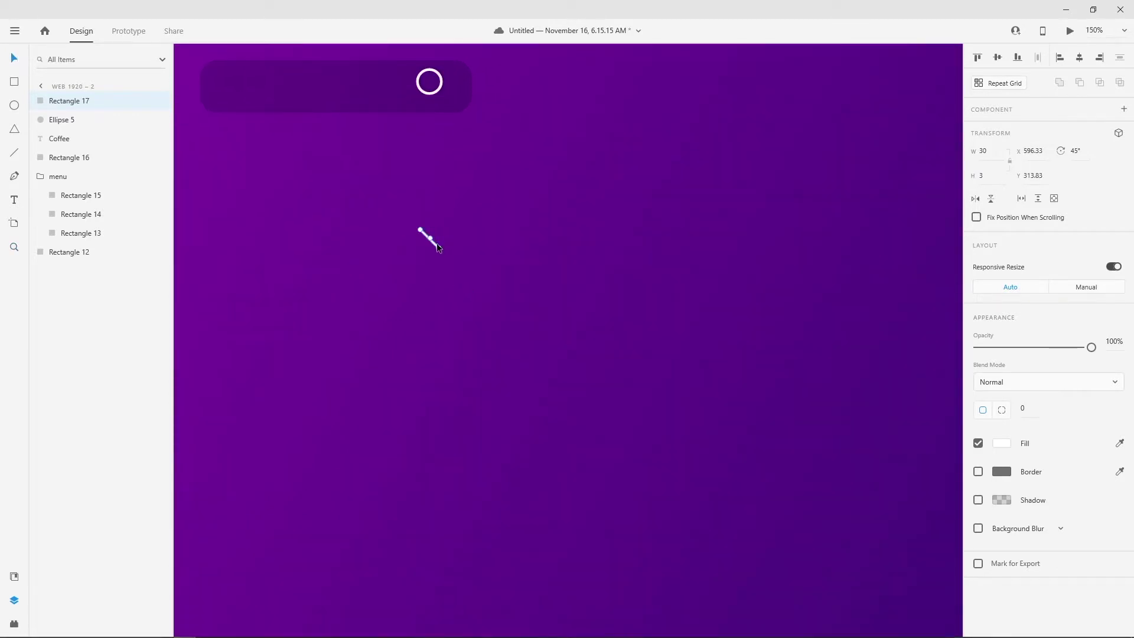
Step: Attach the slanted bar to the circle's lower-right edge as a magnifier handle and set its width to 20
drag(434, 245, 453, 103)
drag(453, 104, 449, 101)
click(995, 152)
text(20)
key(Return)
click(458, 181)
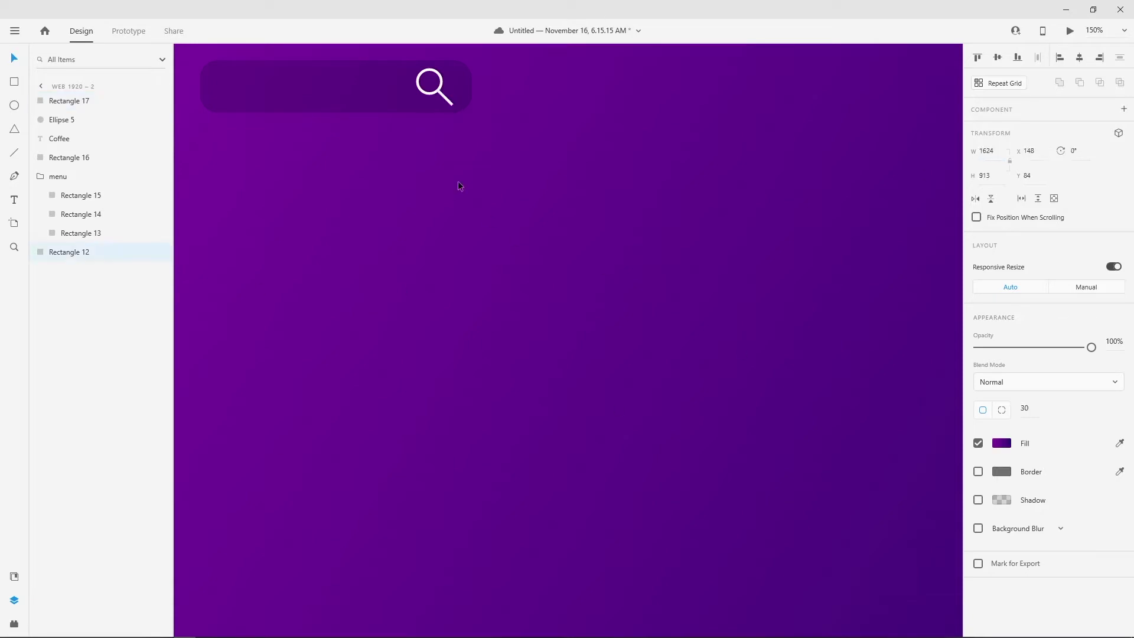
click(444, 96)
click(423, 194)
Step: Draw a white rectangle of 265 by 61 below the hamburger icon and set its rotation to 0°
click(1124, 30)
click(1033, 102)
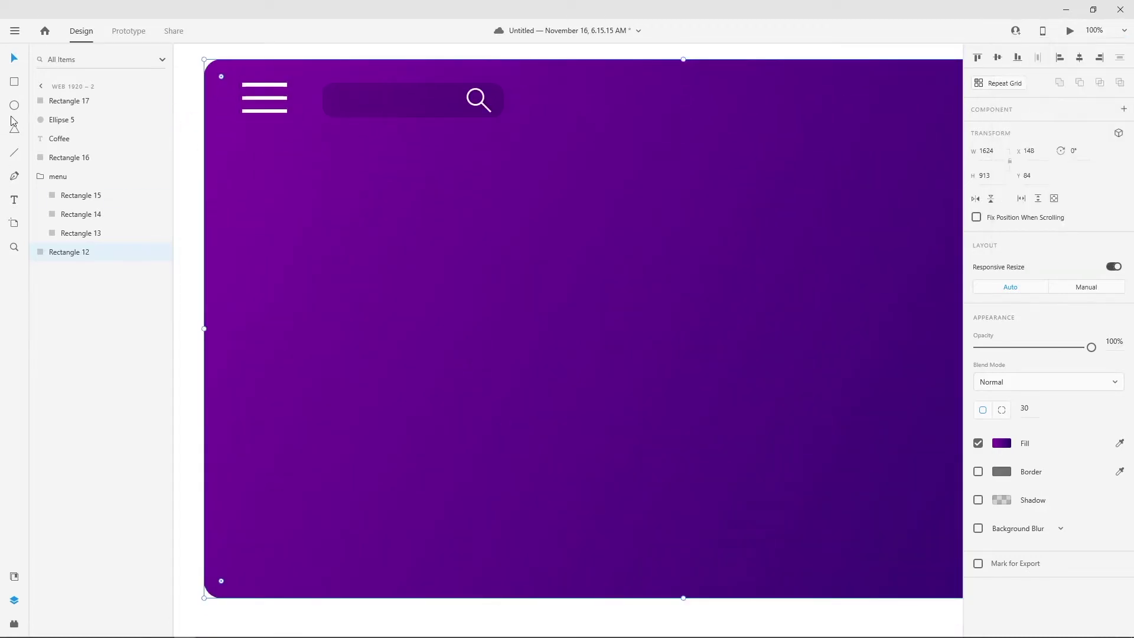
click(14, 81)
drag(243, 163, 399, 200)
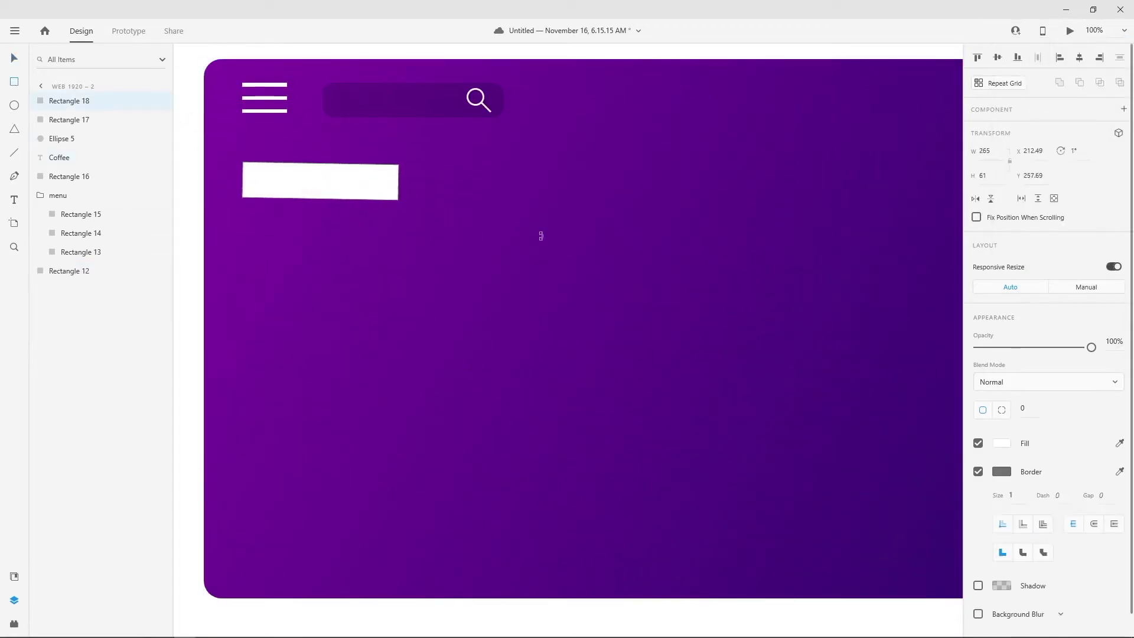
drag(541, 235, 503, 284)
click(1089, 152)
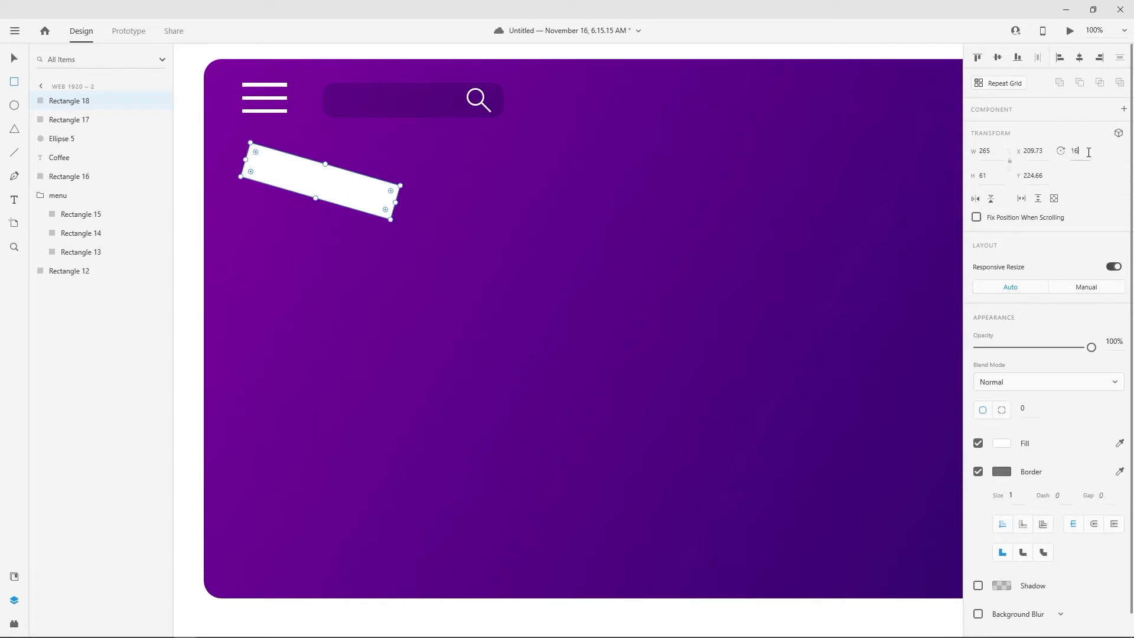
text(0)
key(Return)
click(13, 59)
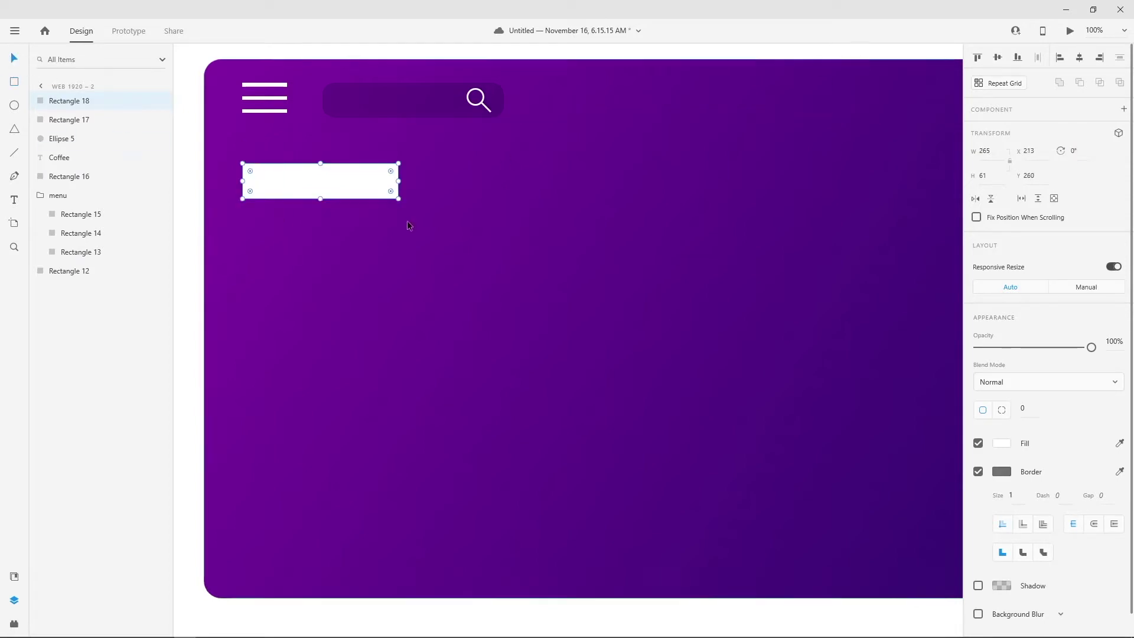
Step: Enlarge the white rectangle to a 600 by 600 square positioned at X 213 and Y 269
drag(413, 185, 505, 193)
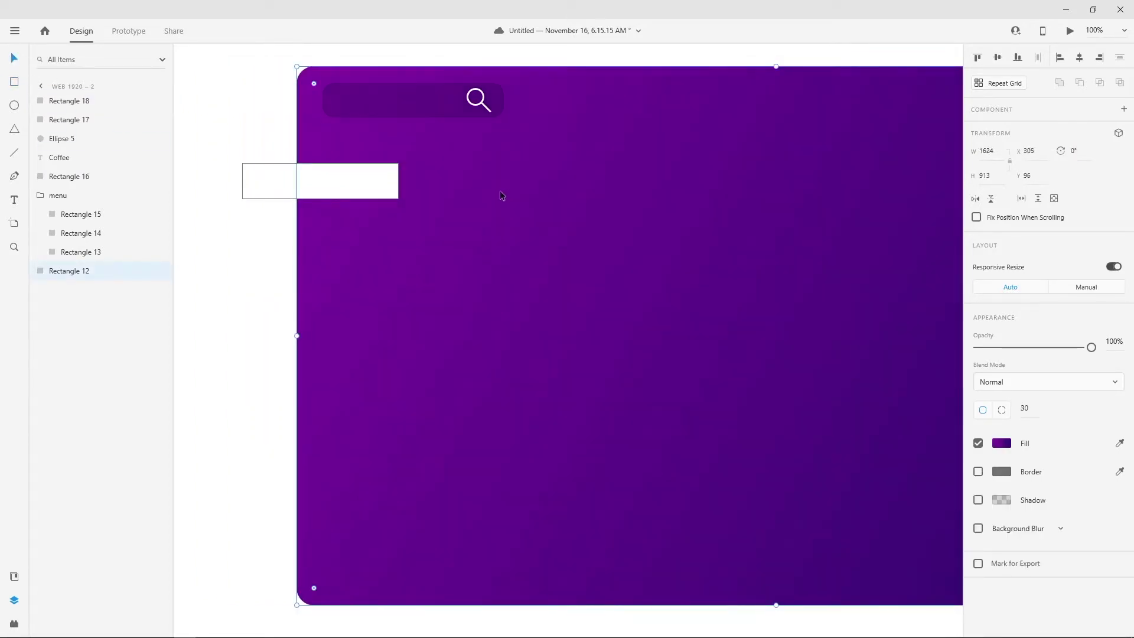
key(ctrl+z)
click(388, 177)
drag(398, 181, 591, 191)
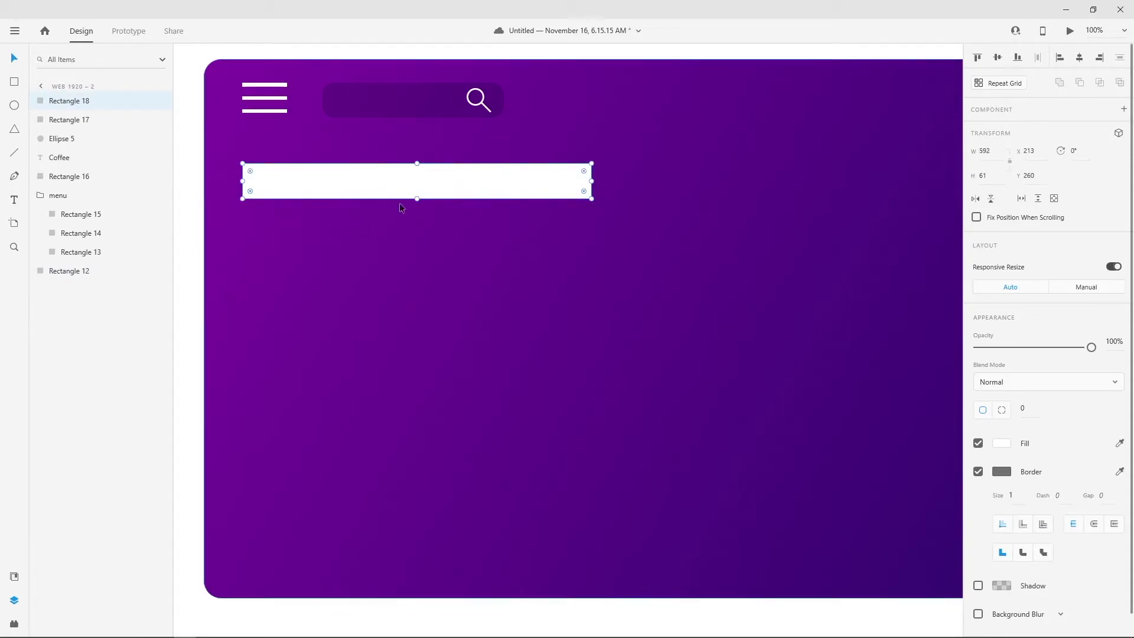
drag(417, 200, 425, 527)
drag(392, 380, 387, 385)
scroll(886, 495, down, 1)
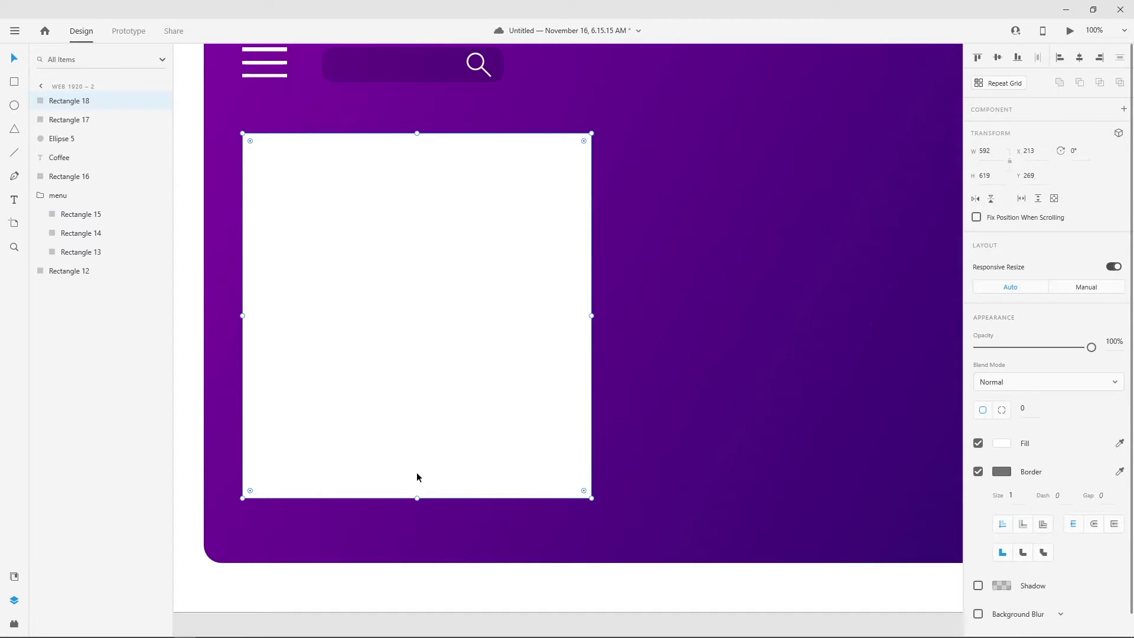
drag(421, 501, 417, 487)
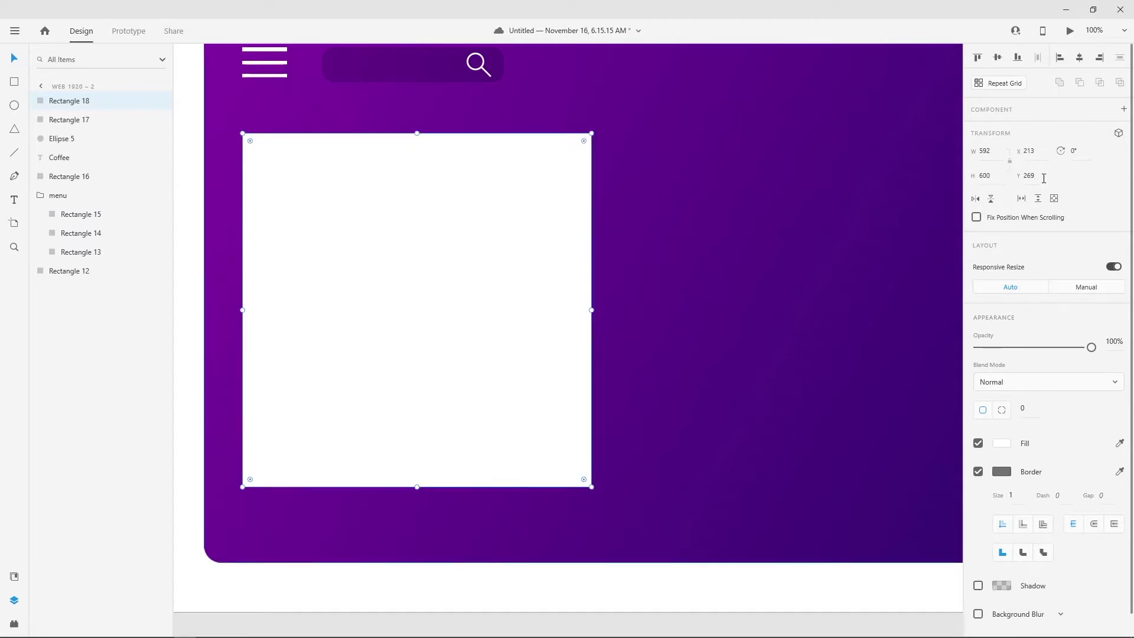
click(995, 151)
key(Return)
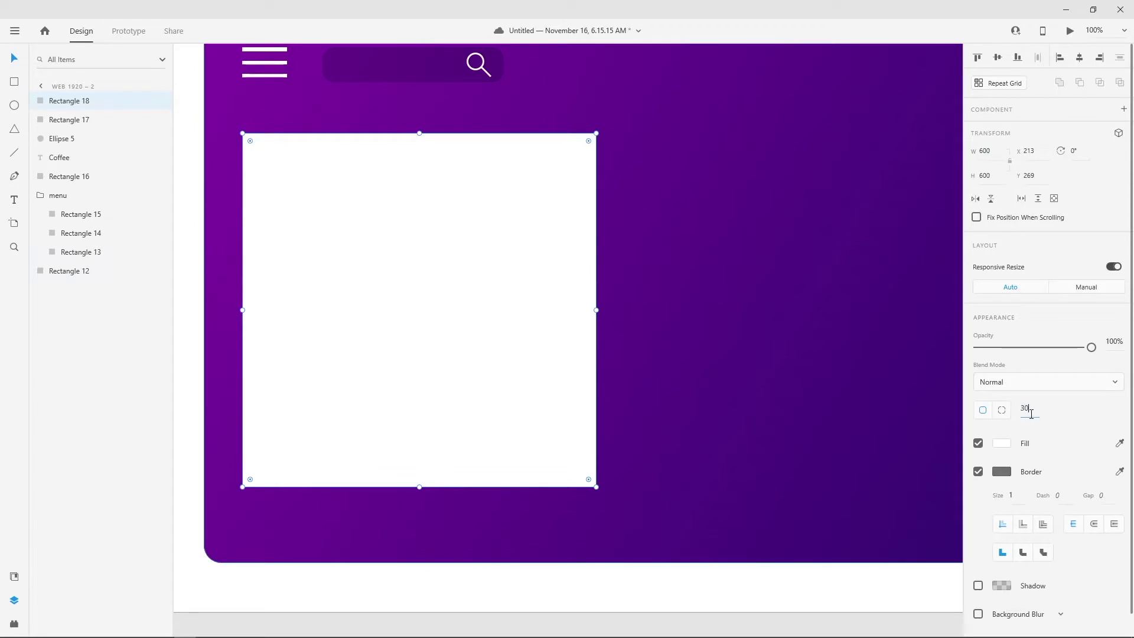
Step: Set the white square's corner radius to 30
click(1031, 414)
text(30)
key(Return)
Step: Duplicate the rounded square to the right at X 513 and turn off the border
drag(465, 231, 586, 253)
click(978, 472)
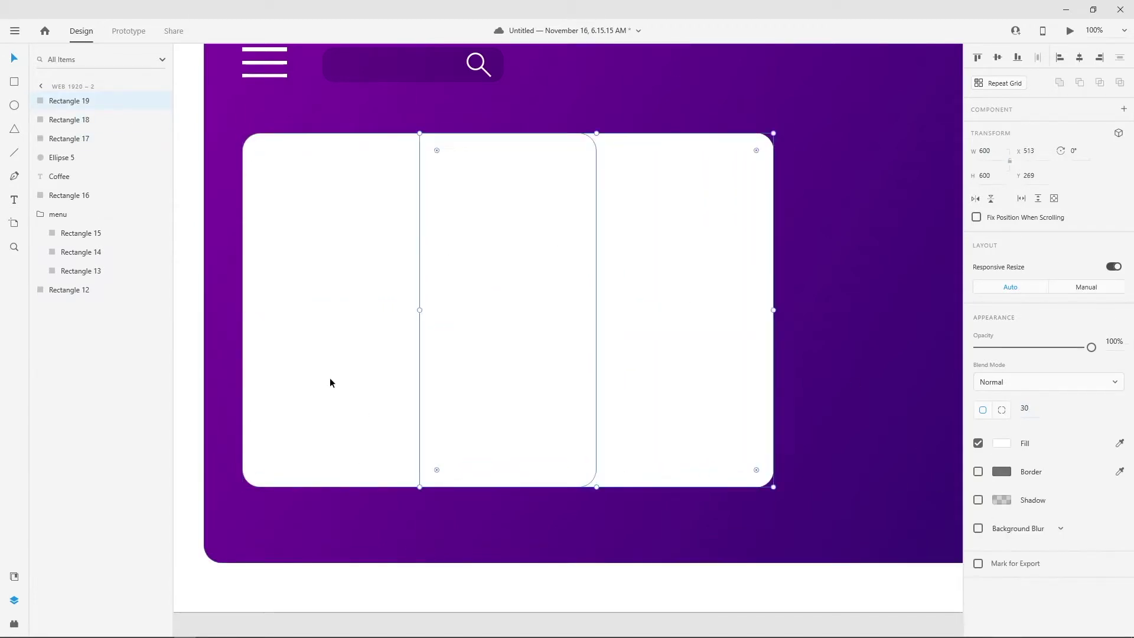
click(330, 382)
click(676, 357)
Step: Set the duplicated square's width and height to 580
click(981, 152)
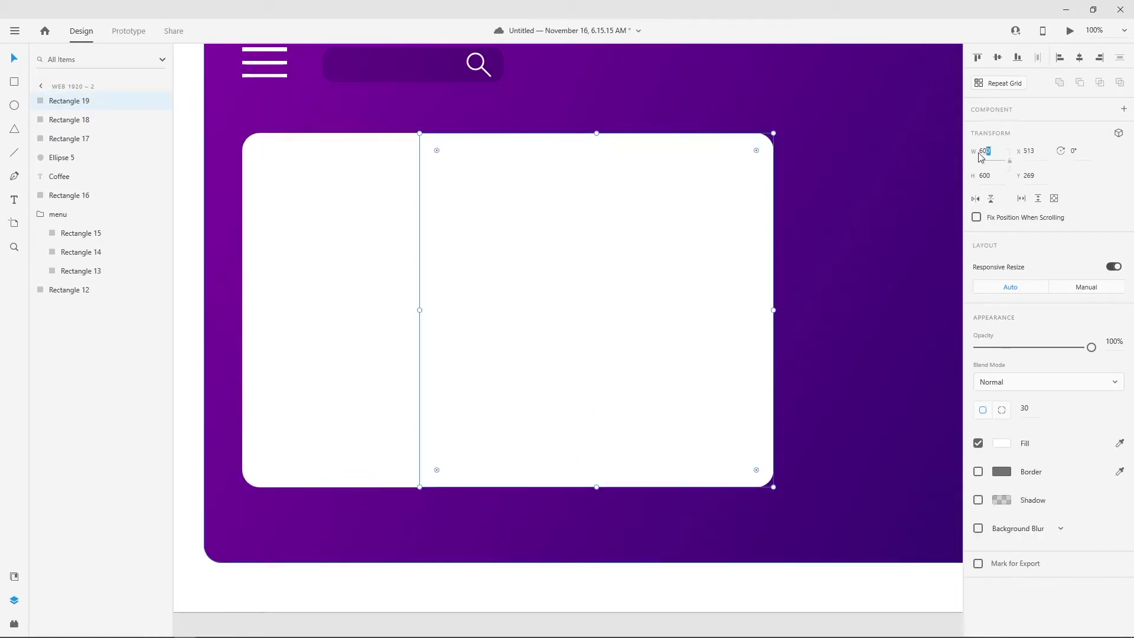
text(580)
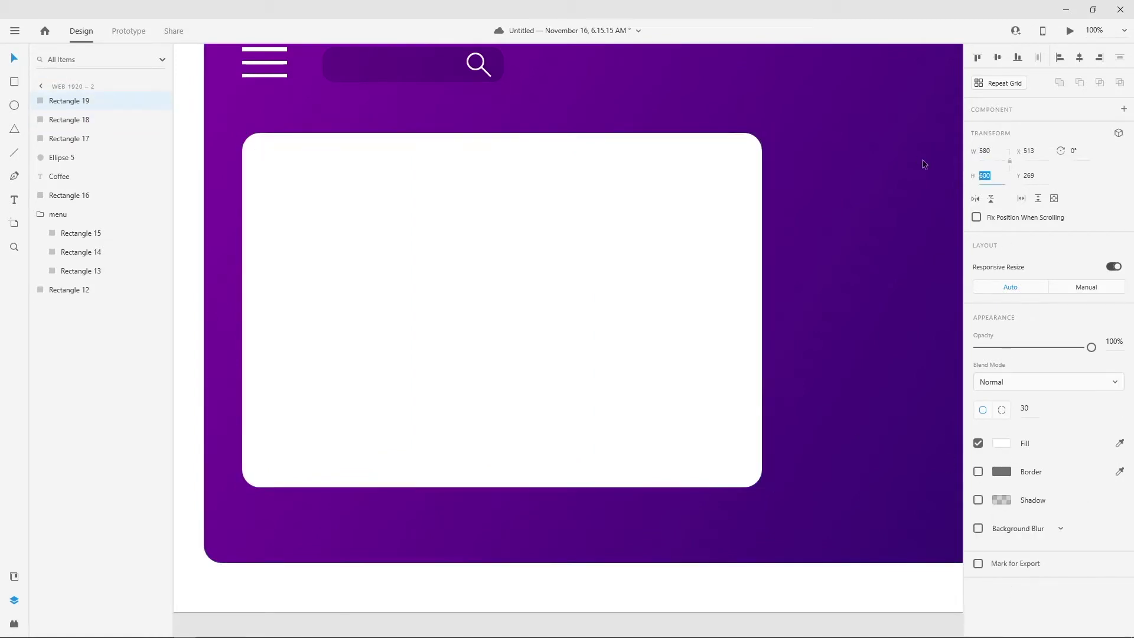
key(Tab)
text(580)
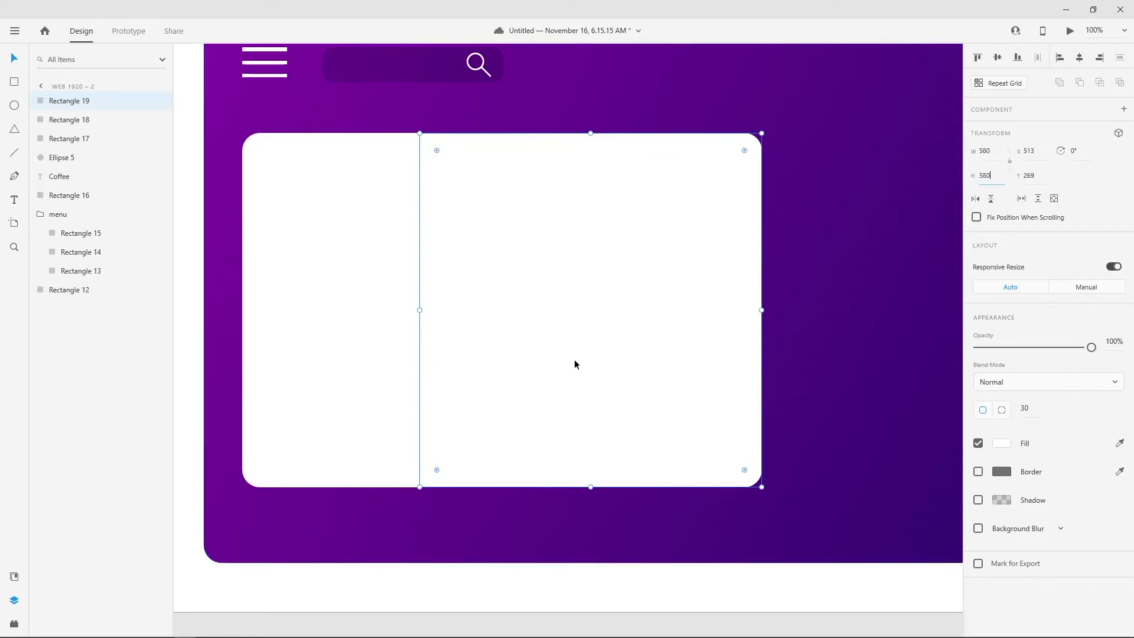
click(573, 346)
click(604, 355)
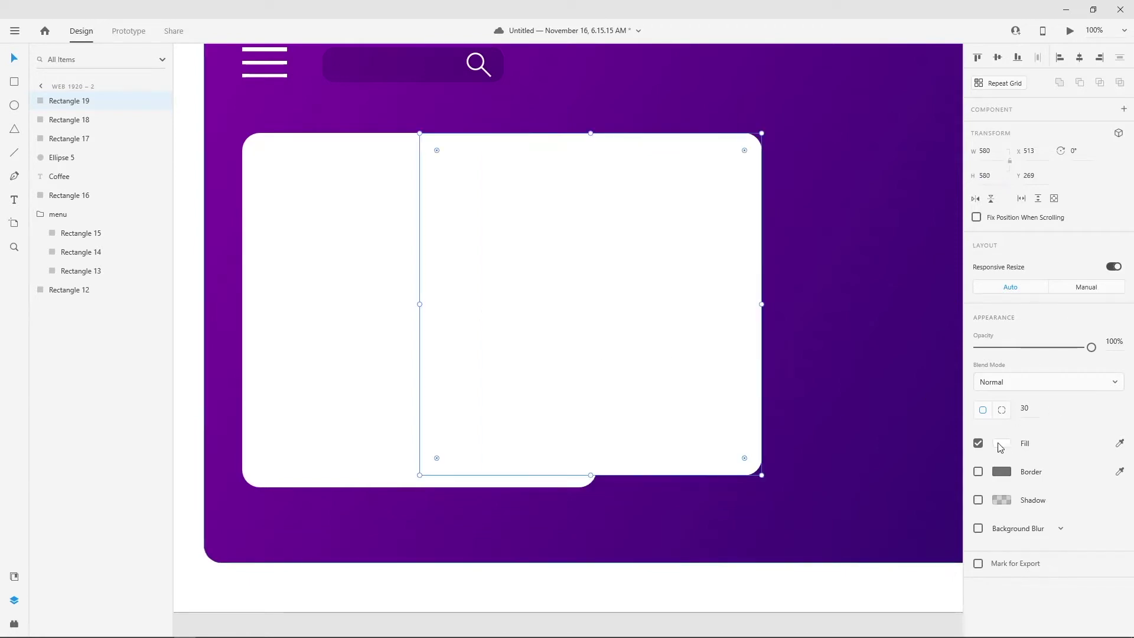
Step: Fill the 580 by 580 square with pink and place it inside the white square at X 223 and Y 279
click(1000, 447)
click(856, 393)
drag(549, 299, 398, 296)
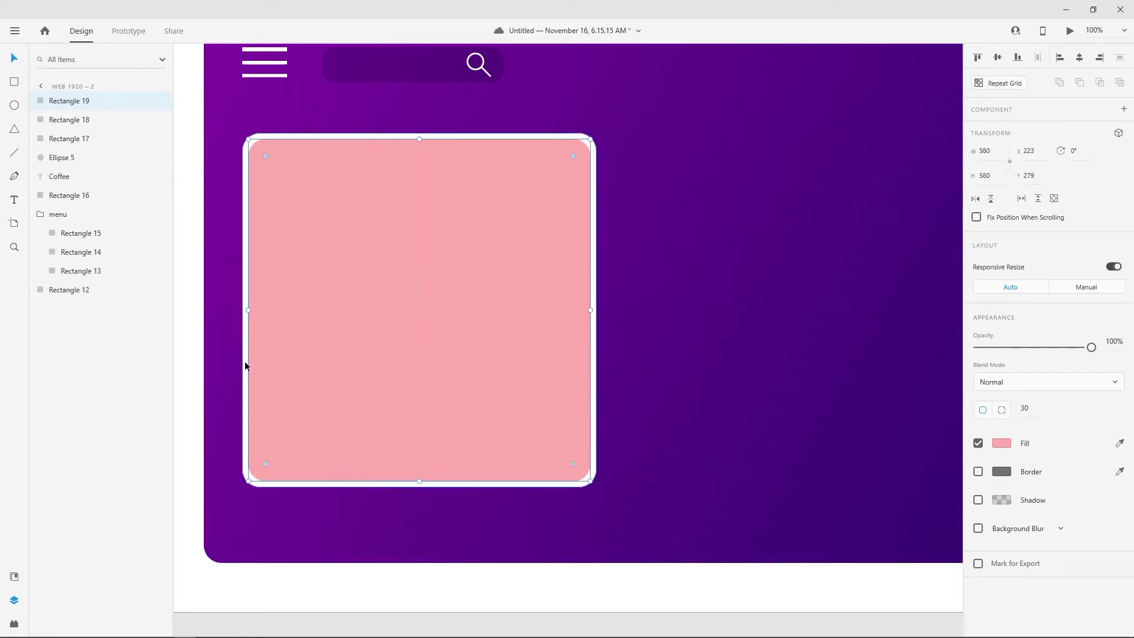
Step: Align the pink square and the white square to each other's centre horizontally and vertically
shift+click(245, 366)
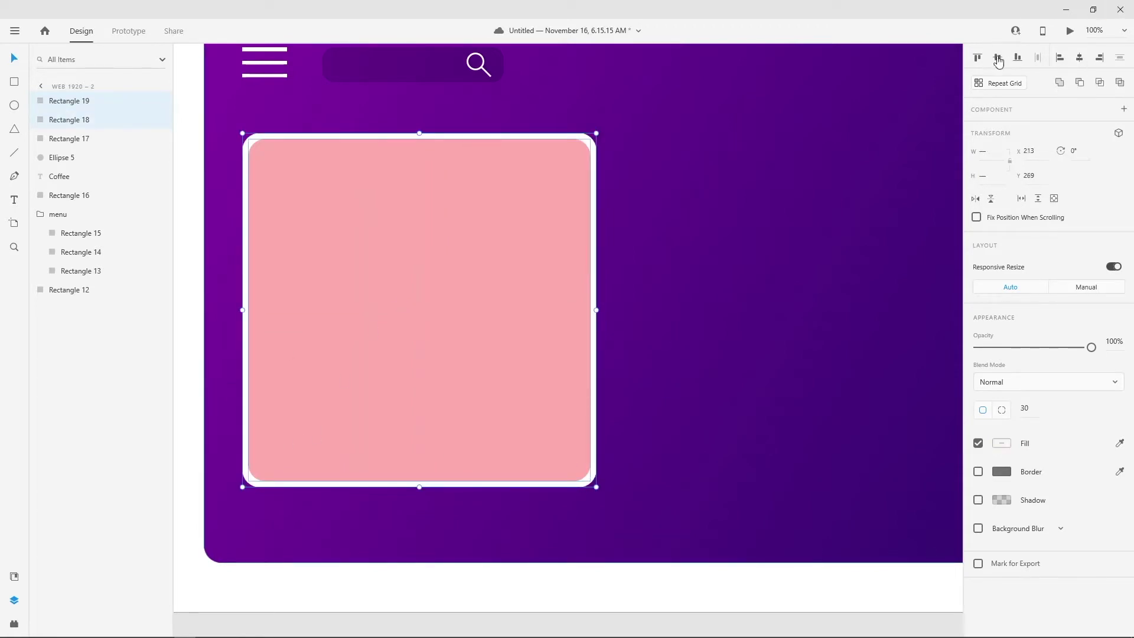
click(1018, 57)
click(998, 57)
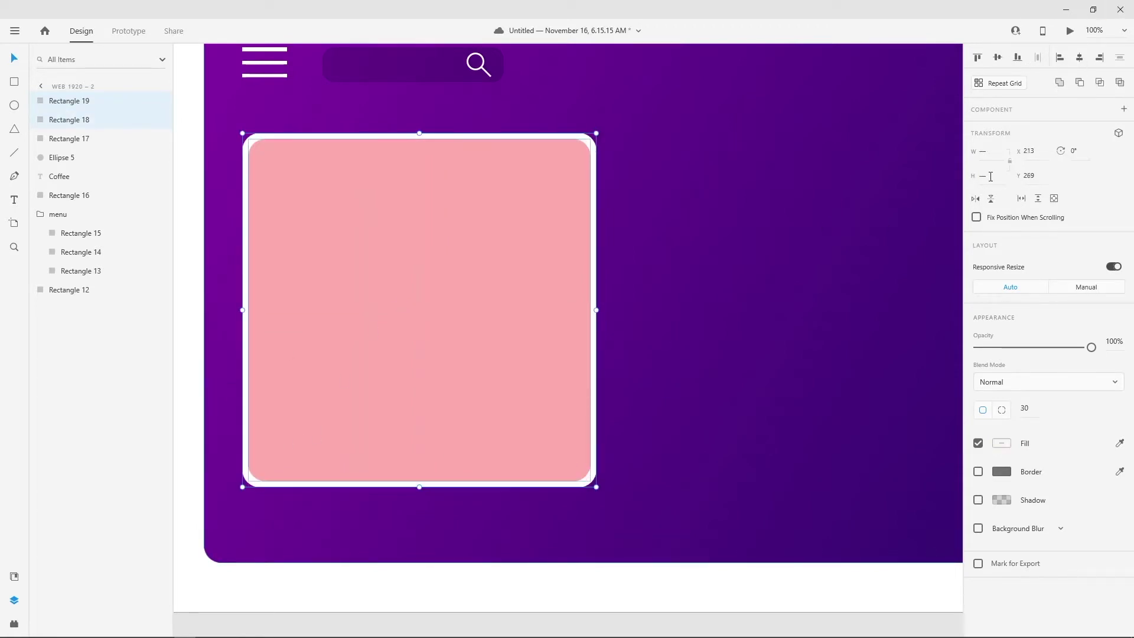
click(1060, 57)
click(1080, 57)
click(679, 296)
click(494, 289)
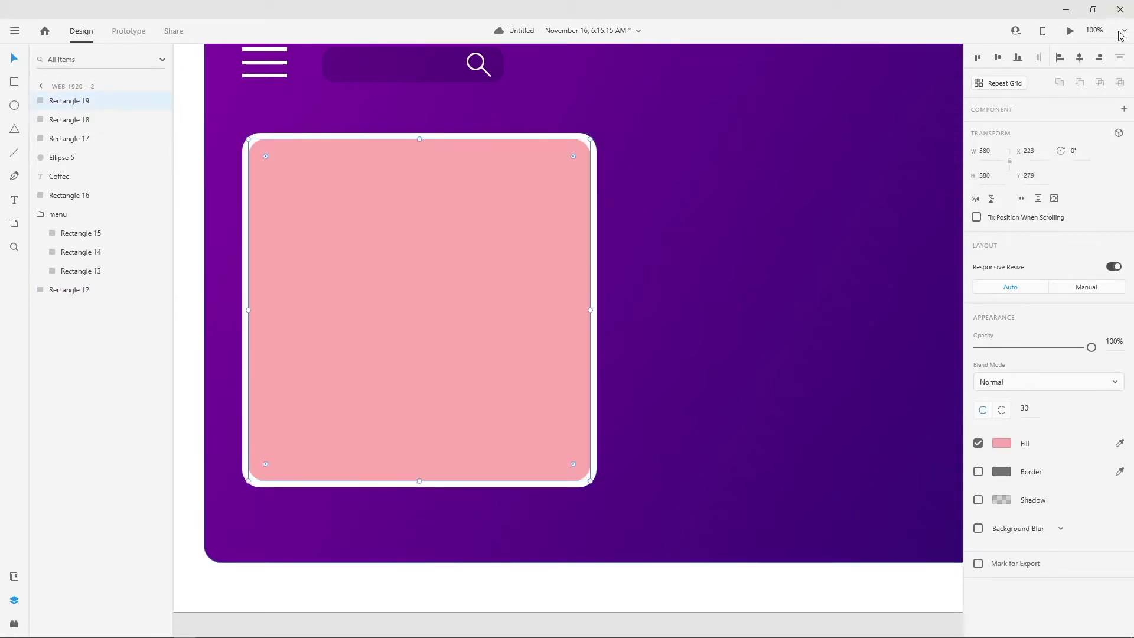
Step: Place a copy of the dalgona coffee photo from the Assets artboard onto the pink square
click(1122, 33)
click(1060, 66)
click(920, 232)
scroll(944, 225, right, 3)
click(910, 238)
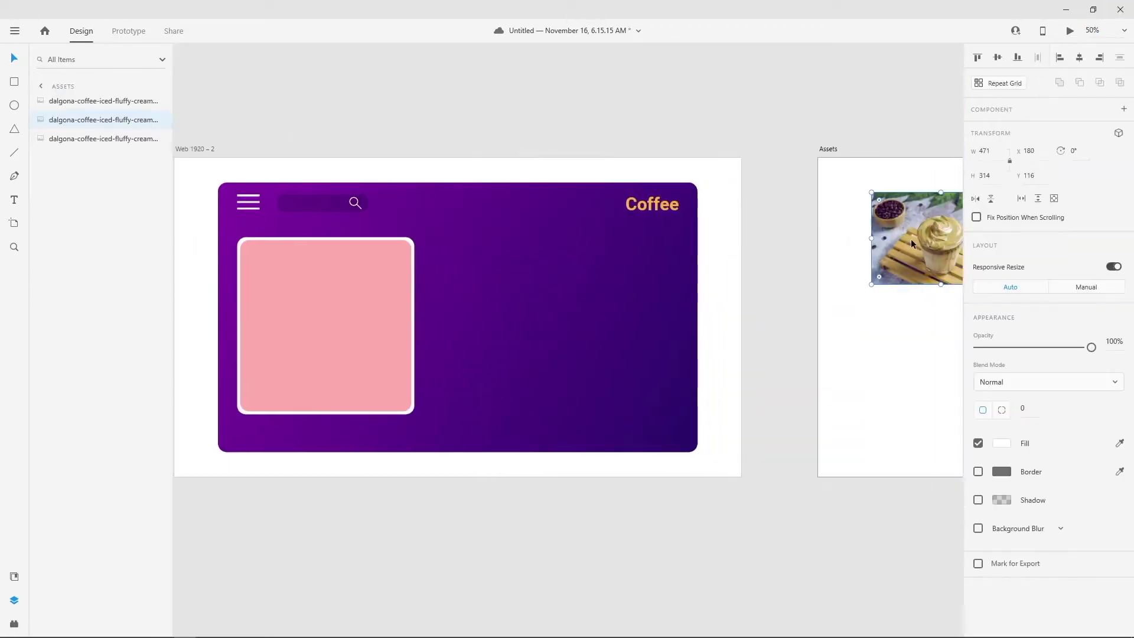
drag(927, 235, 318, 289)
scroll(473, 354, down, 2)
click(179, 505)
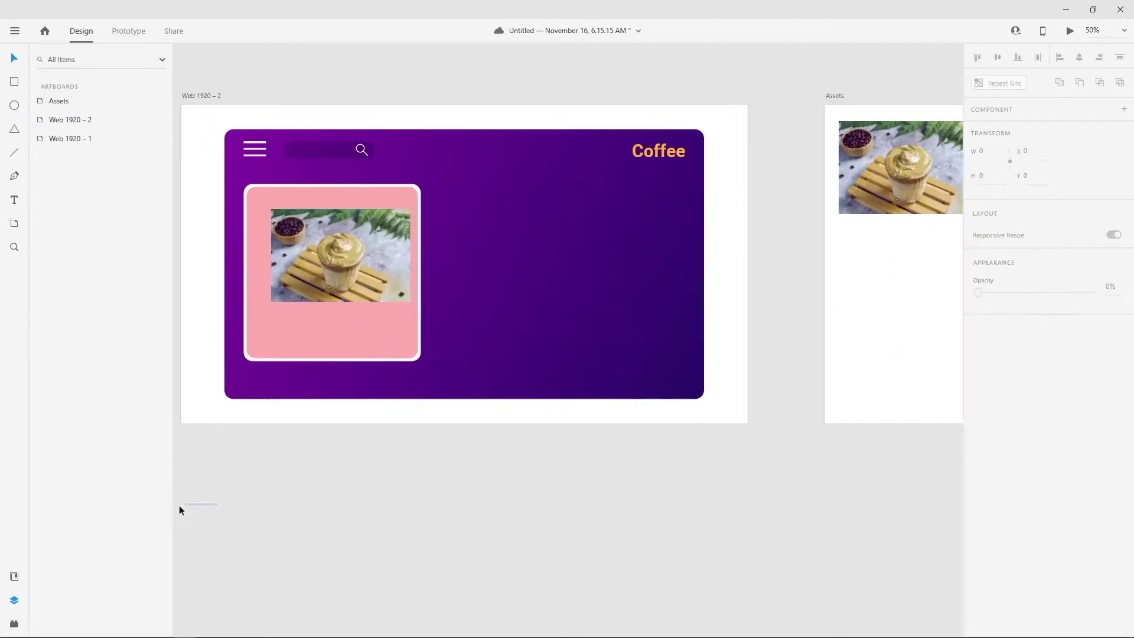
scroll(179, 505, left, 1)
Step: Enlarge the coffee photo to about 921 by 614 and position it so it covers the whole framed square
drag(391, 243, 353, 224)
drag(408, 271, 537, 405)
drag(480, 319, 449, 317)
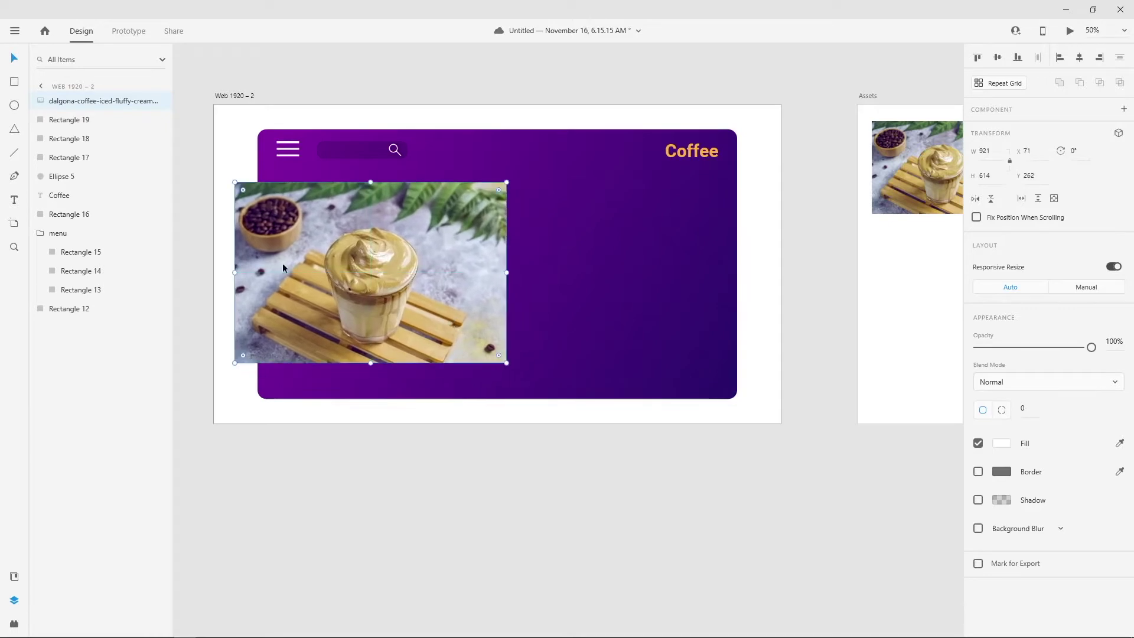
Step: Mask the coffee photo with the pink rounded square
click(84, 121)
shift+click(88, 102)
right_click(87, 100)
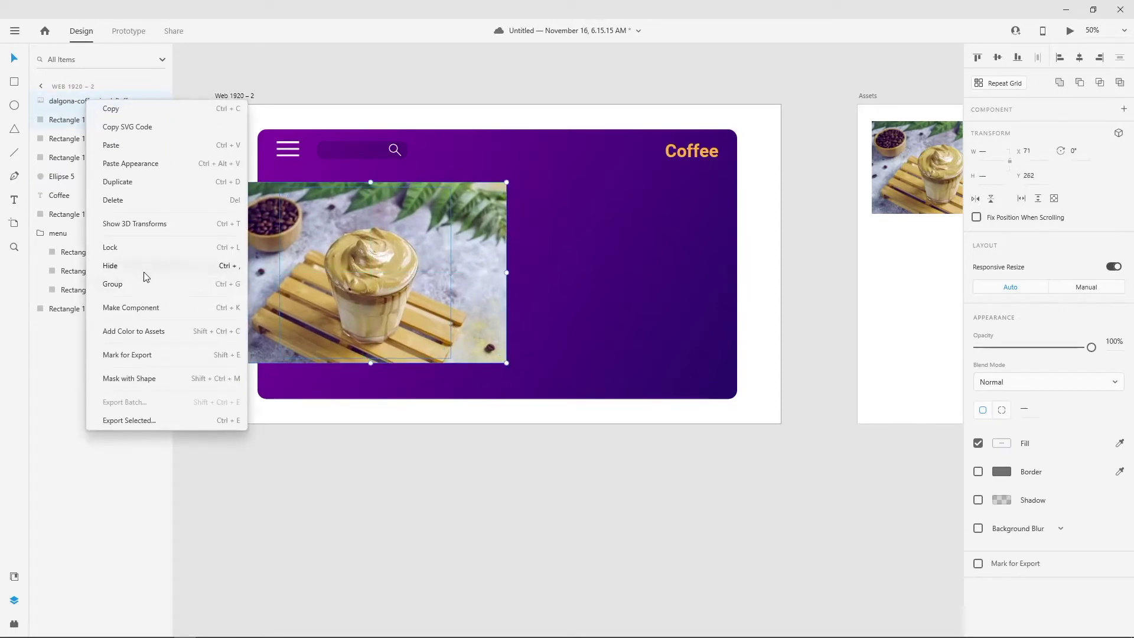
click(145, 380)
click(546, 308)
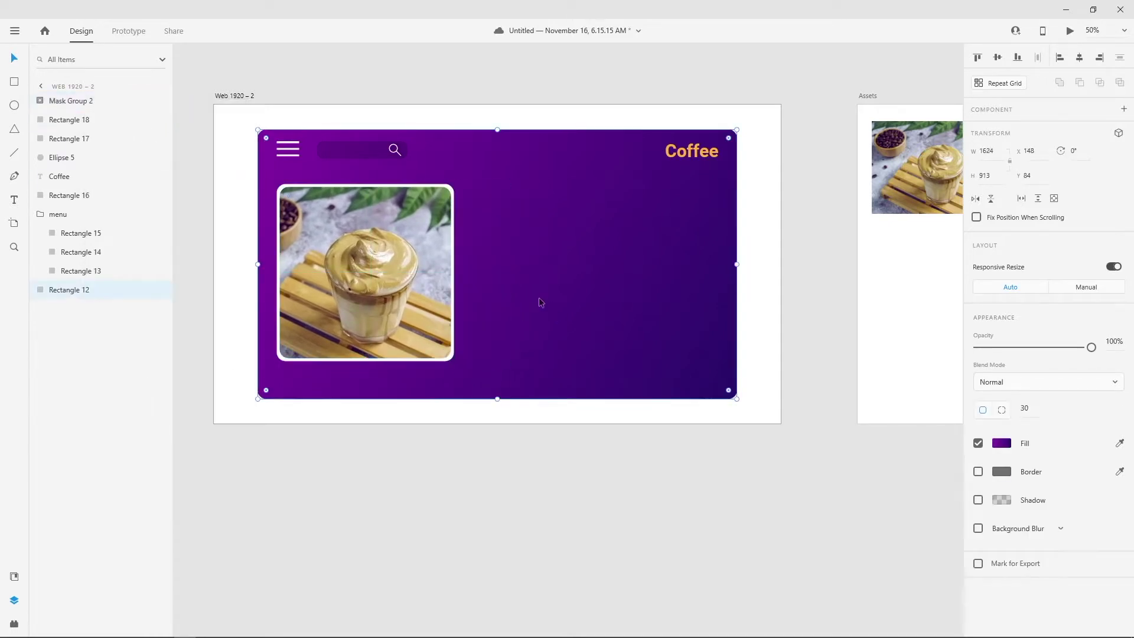
Step: Reposition the coffee photo inside its mask so more of the bean bowl shows beside the glass
click(371, 309)
drag(370, 309, 395, 271)
click(359, 452)
click(388, 285)
double_click(387, 284)
click(350, 473)
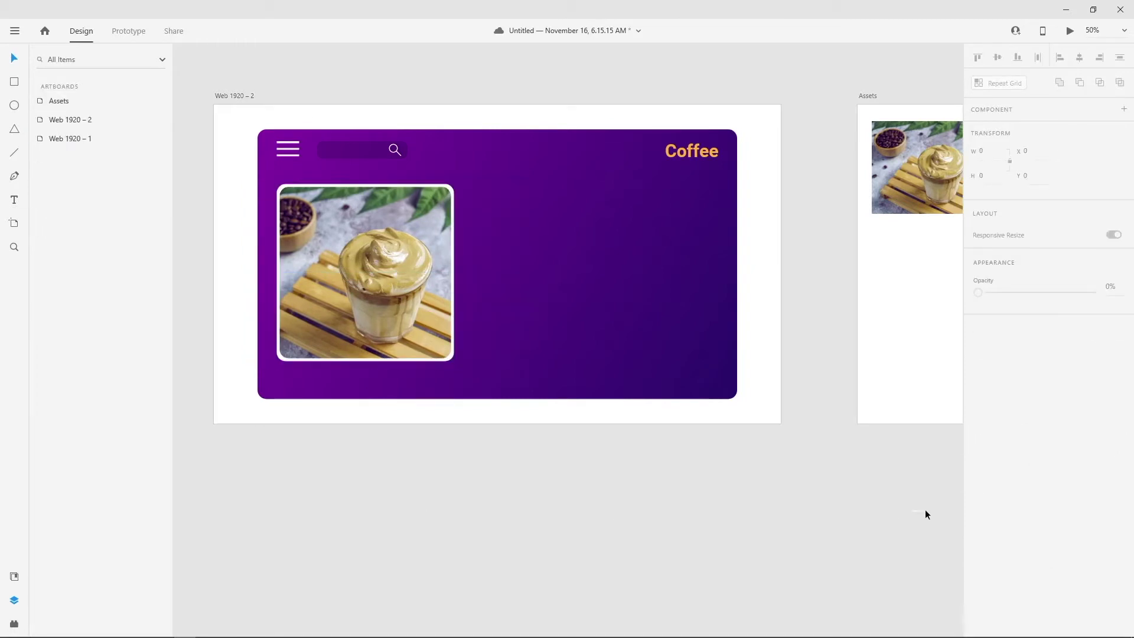
click(466, 159)
click(556, 447)
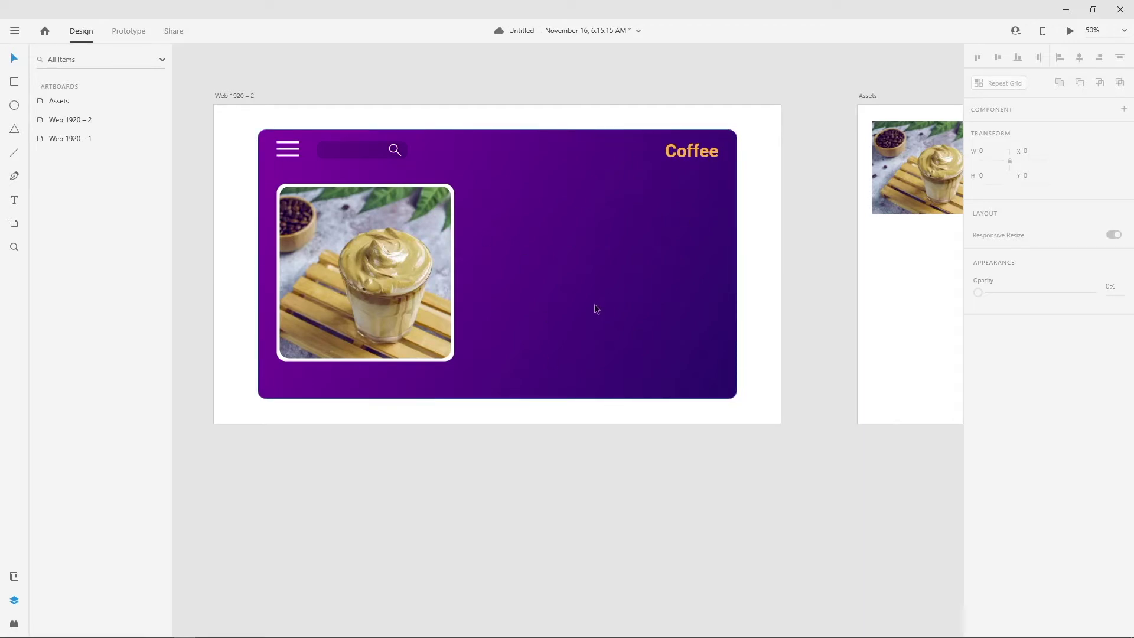
Step: Add the text "Mochaccino" at size 80 beside the photo and shift it to X 1066
key(t)
click(505, 180)
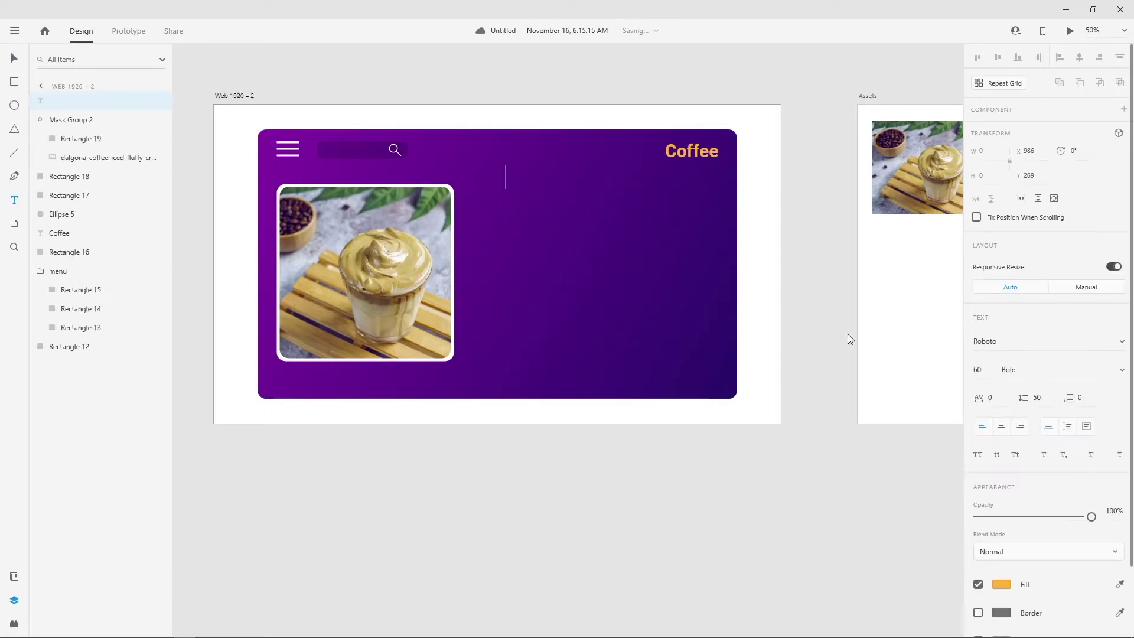
click(976, 370)
key(Return)
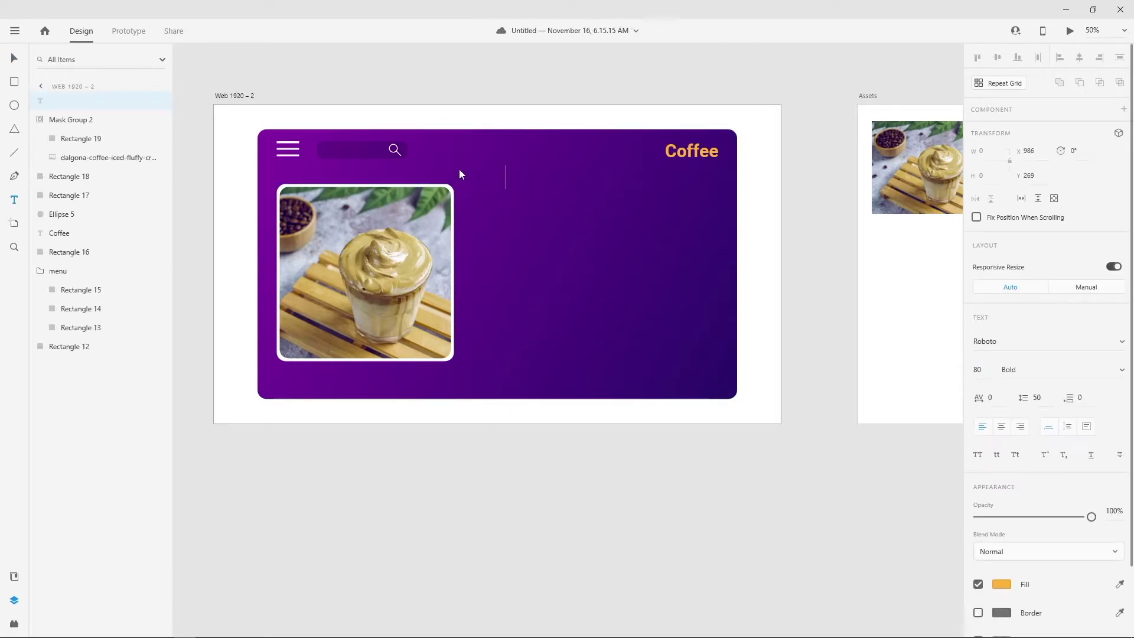
text(Mocha)
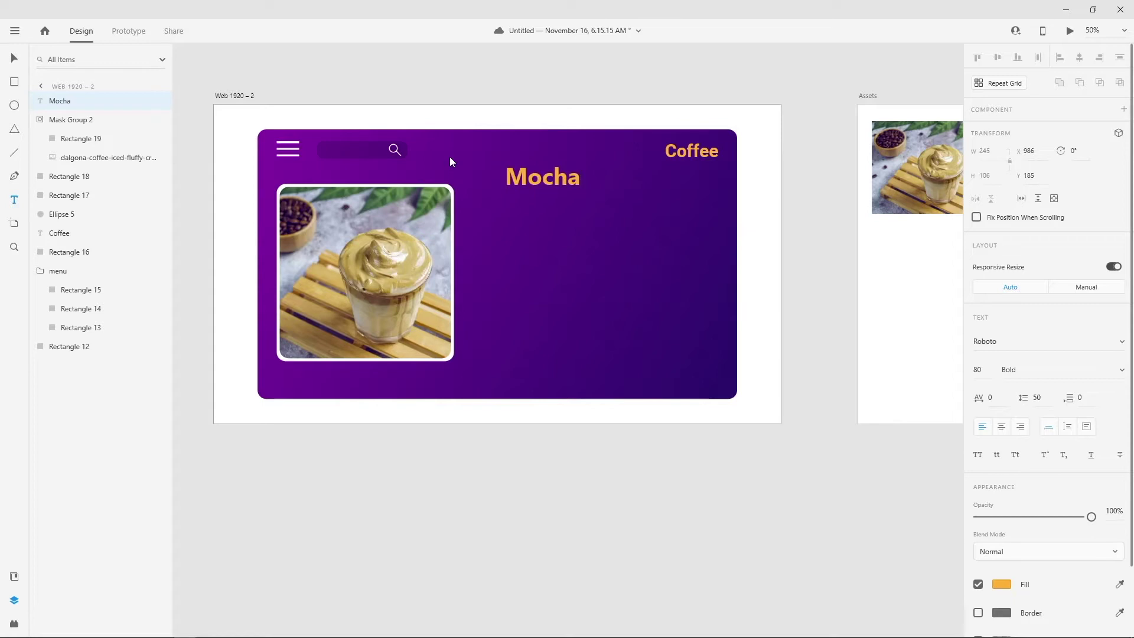
text(ccino)
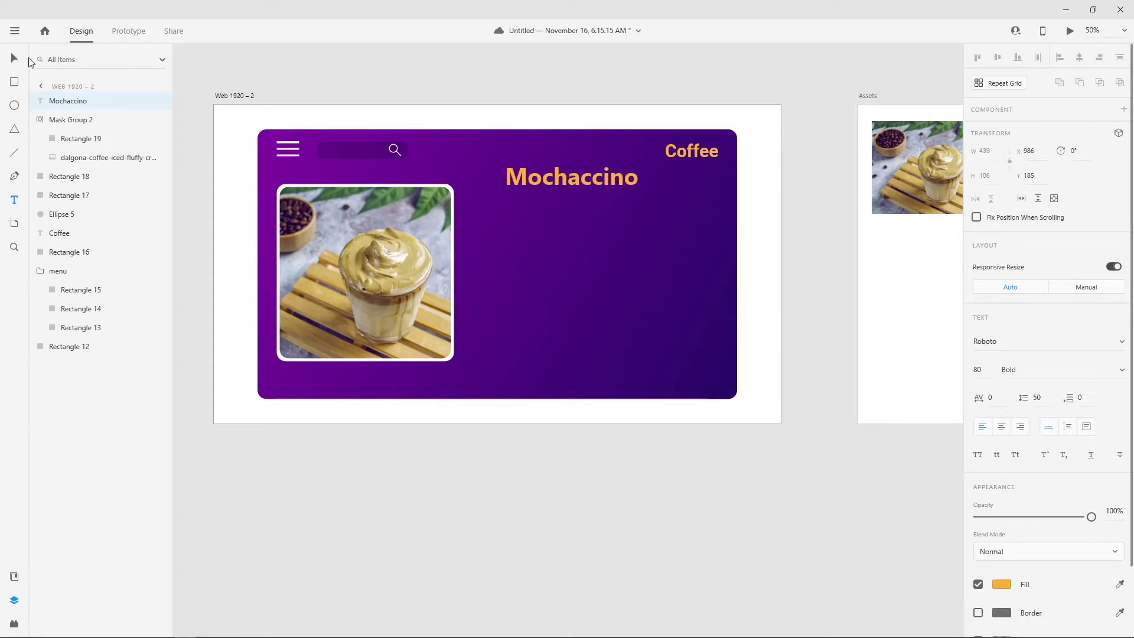
key(Escape)
drag(561, 182, 584, 183)
click(570, 223)
Step: Add the text "Dalgona" below Mochaccino
click(531, 205)
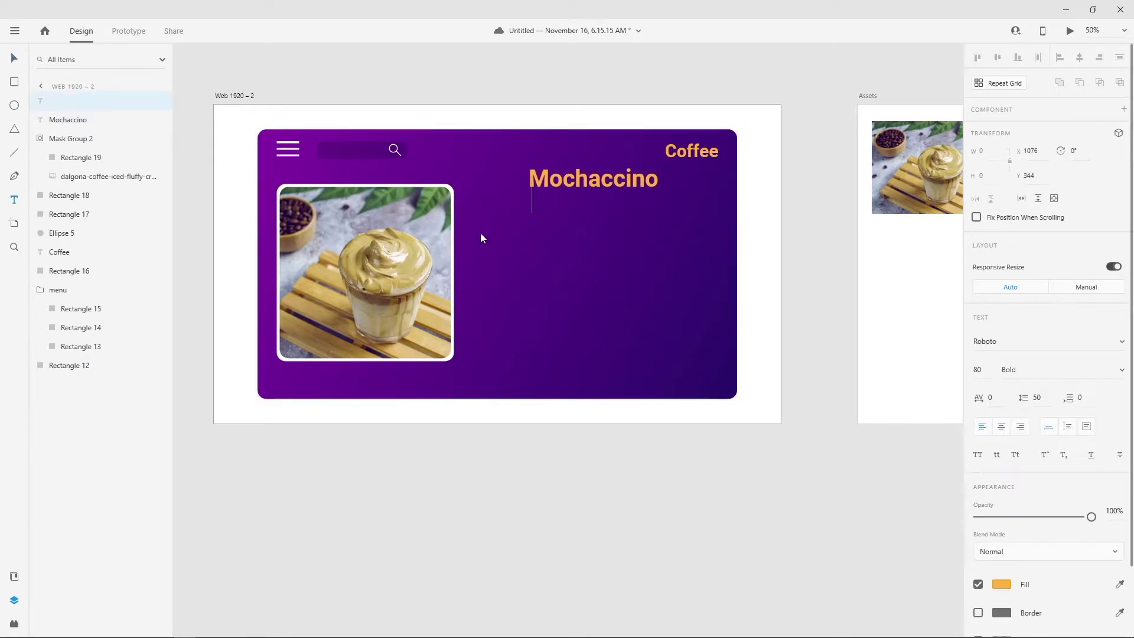
text(Dalgona)
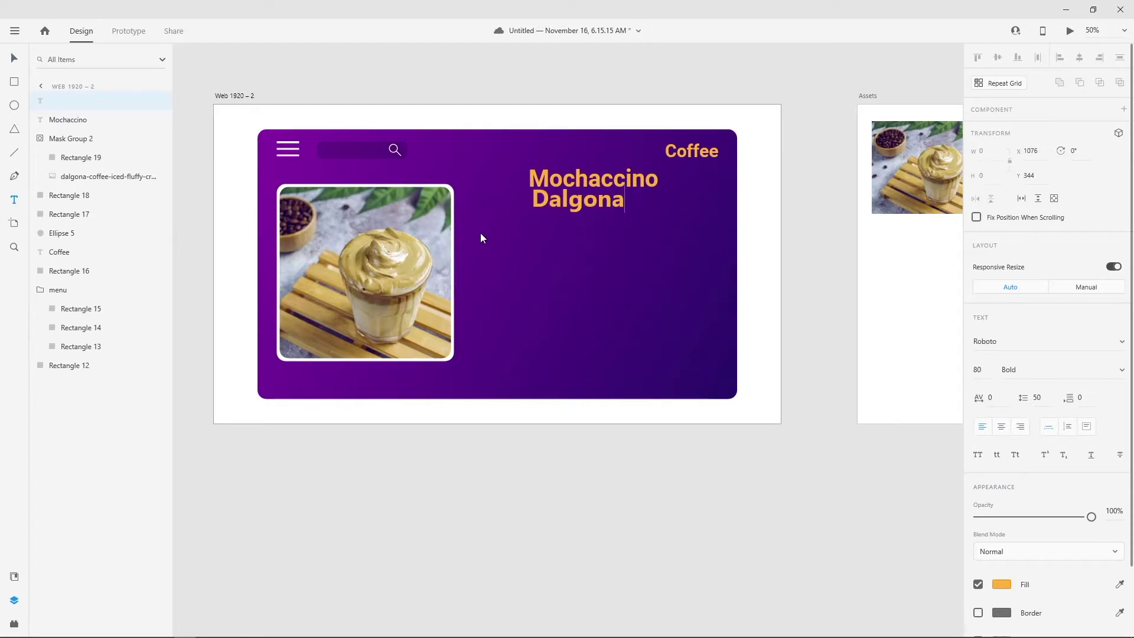
key(Escape)
Step: Left-align Dalgona with Mochaccino at X 1066 and nudge it up close beneath that word
drag(573, 201, 570, 207)
key(Up)
key(Up)
key(Up)
key(Up)
key(Up)
key(Up)
key(Up)
key(Up)
key(Up)
key(Up)
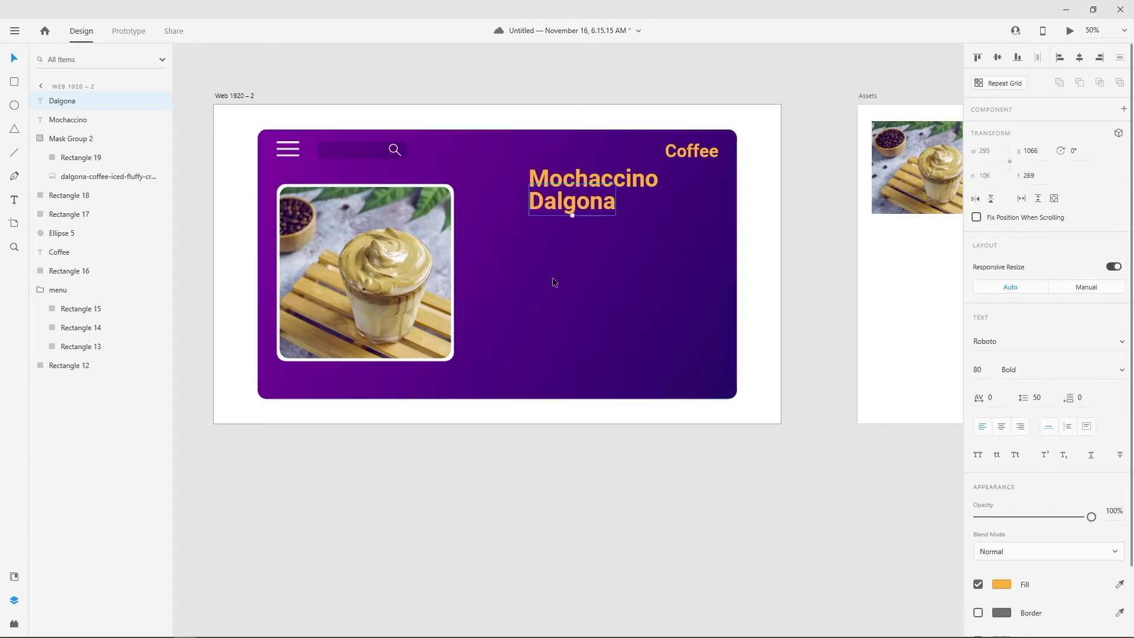
click(560, 311)
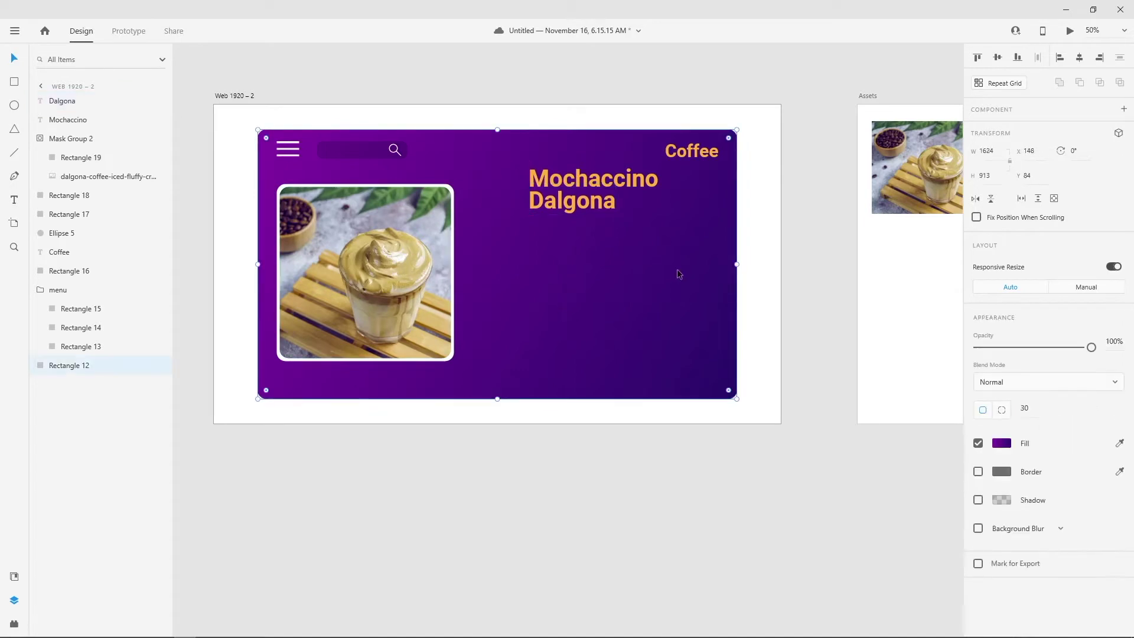
Step: Open the Lorem Ipsum plugin and try to fill a small new text area below Dalgona with placeholder text
key(t)
click(529, 228)
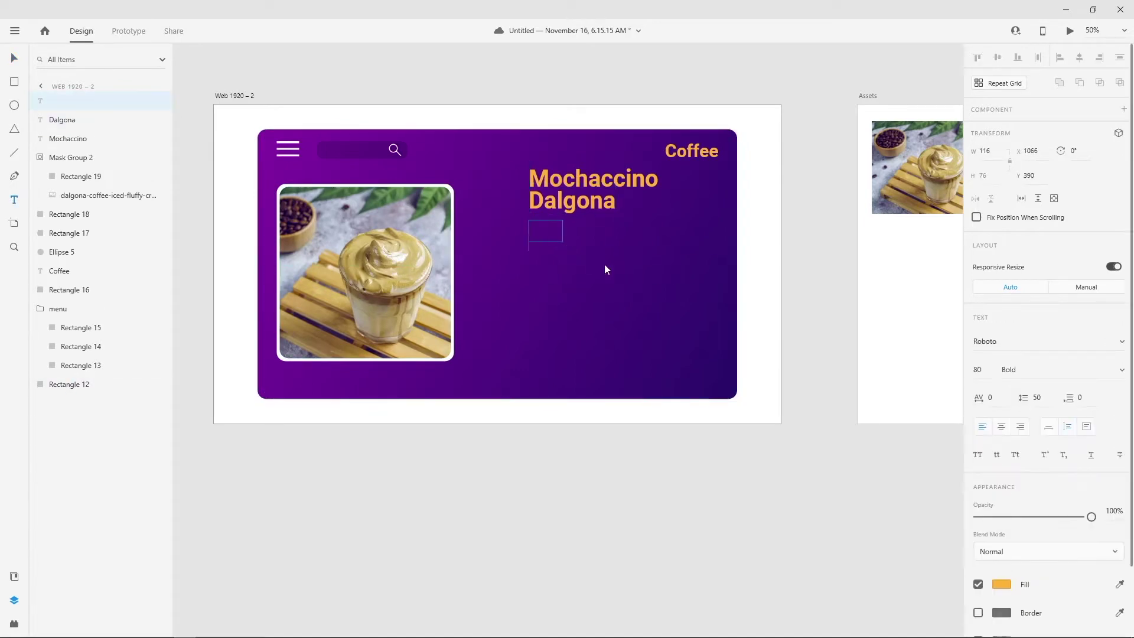
click(14, 624)
click(104, 83)
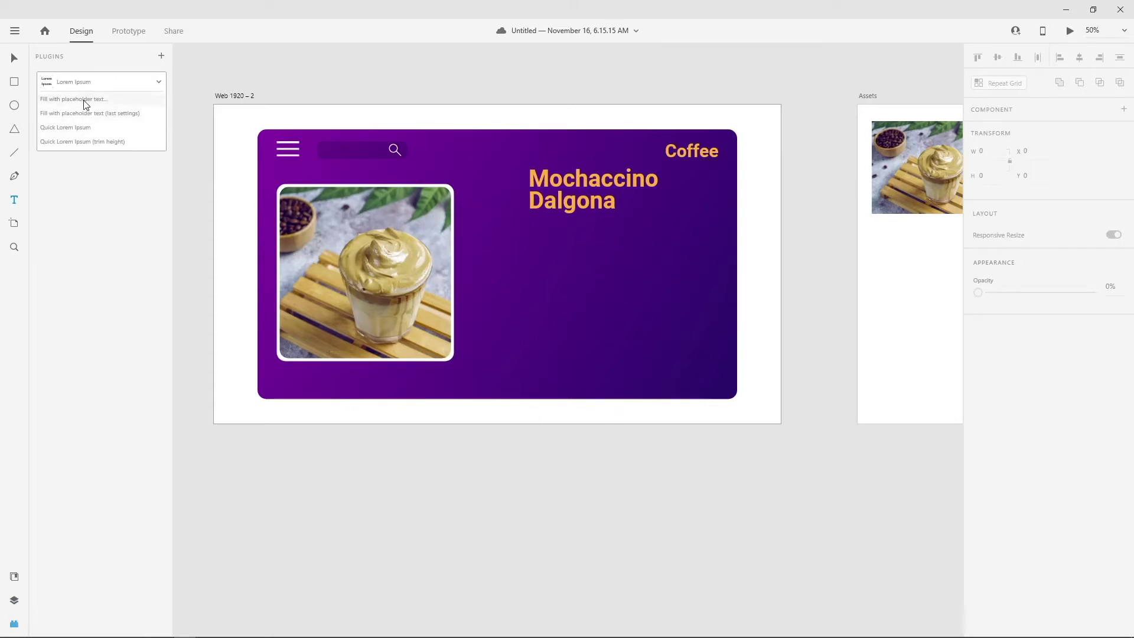
click(83, 99)
click(642, 343)
Step: Draw a rectangle about 618 by 214 below Dalgona and fill it with Lorem Ipsum (Latin, Standard) text, accepting the plugin's privacy policy
key(r)
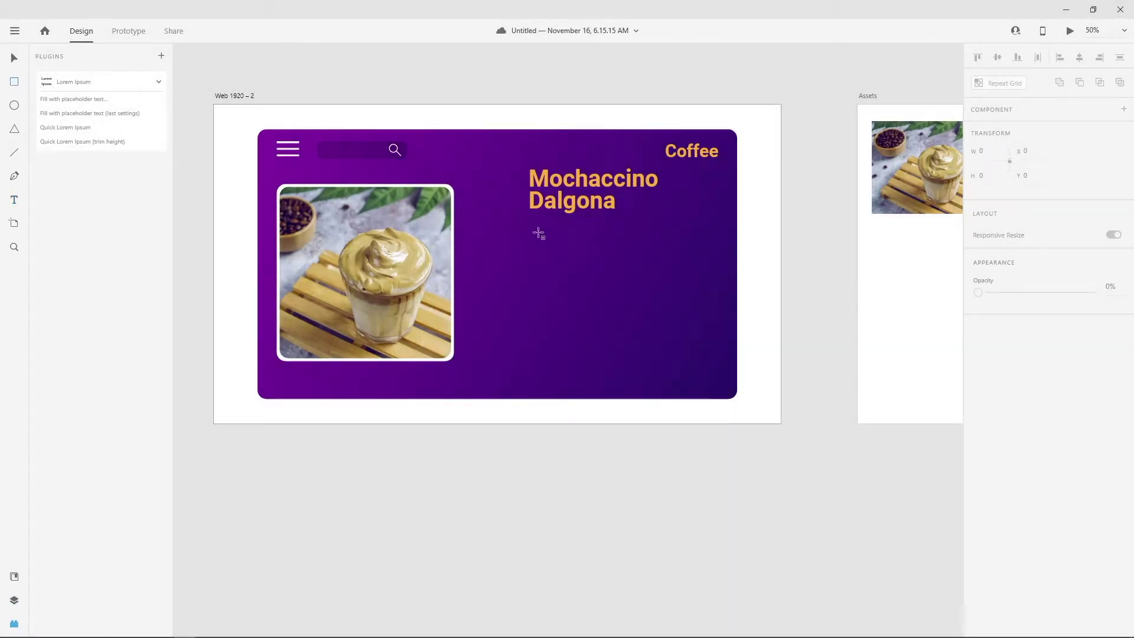
drag(529, 227, 711, 289)
click(84, 99)
click(455, 392)
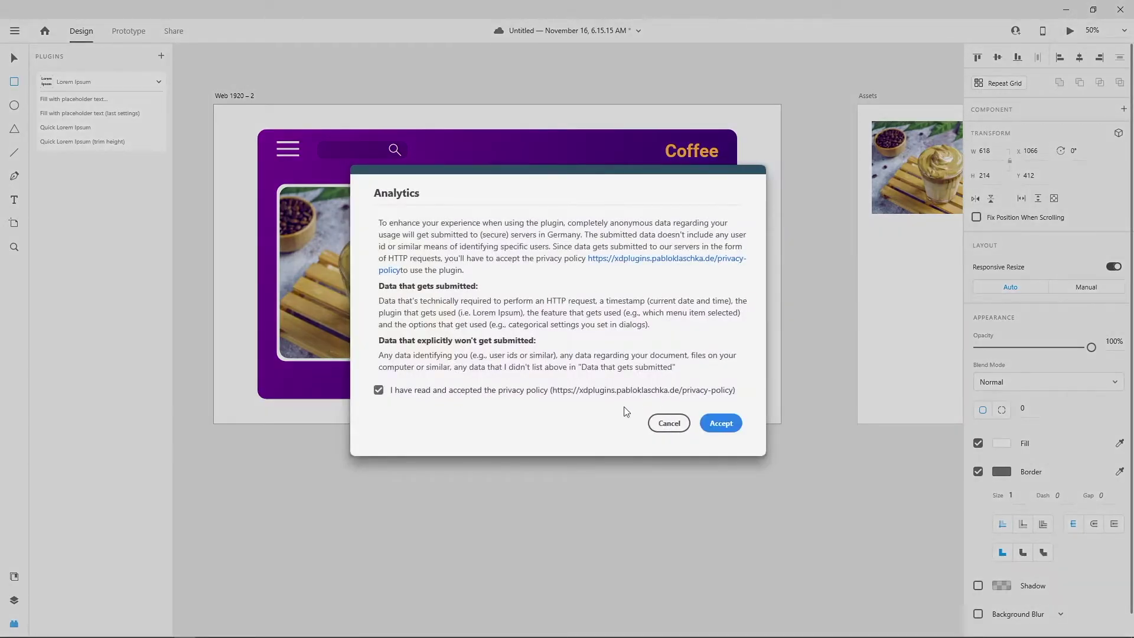
click(728, 423)
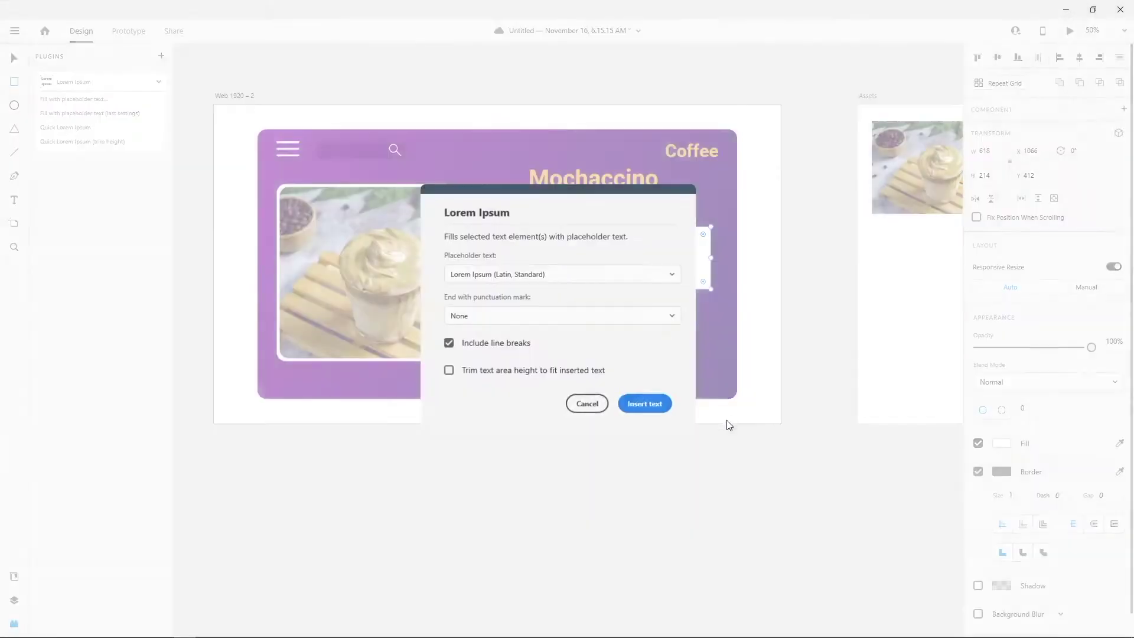
click(643, 404)
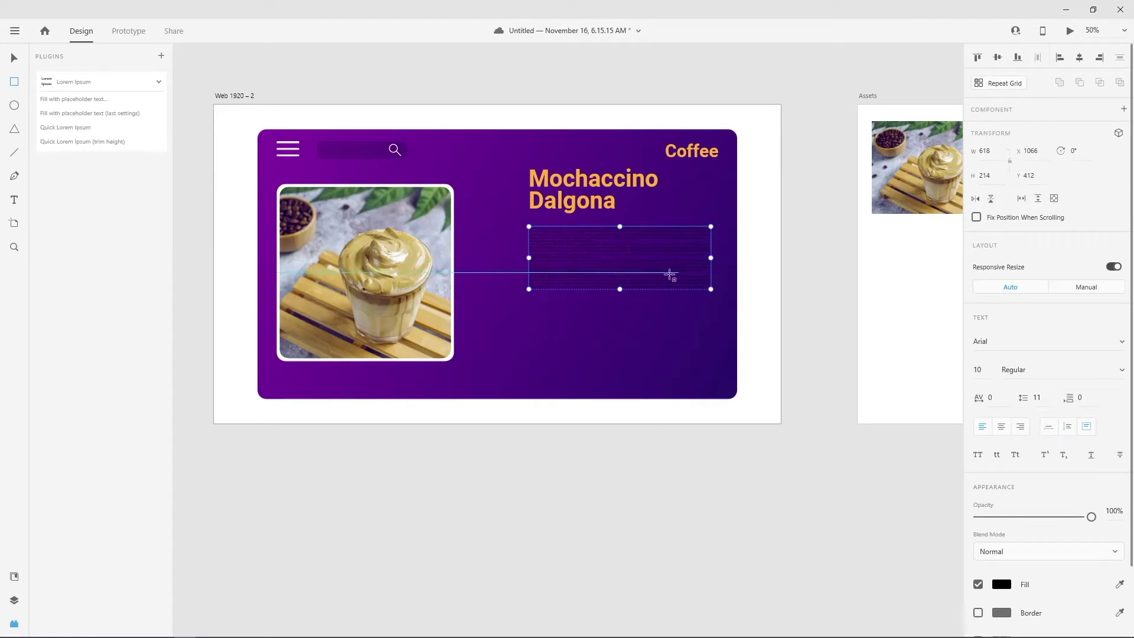
Step: Set the placeholder paragraph's font size to 30
double_click(585, 256)
click(977, 370)
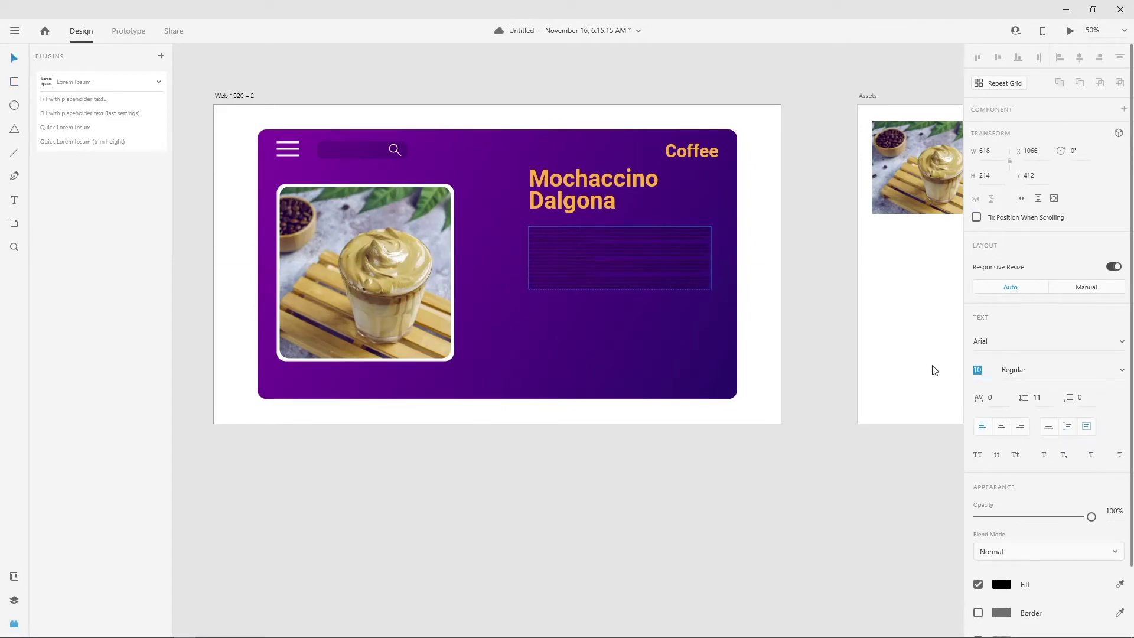
key(Return)
click(663, 469)
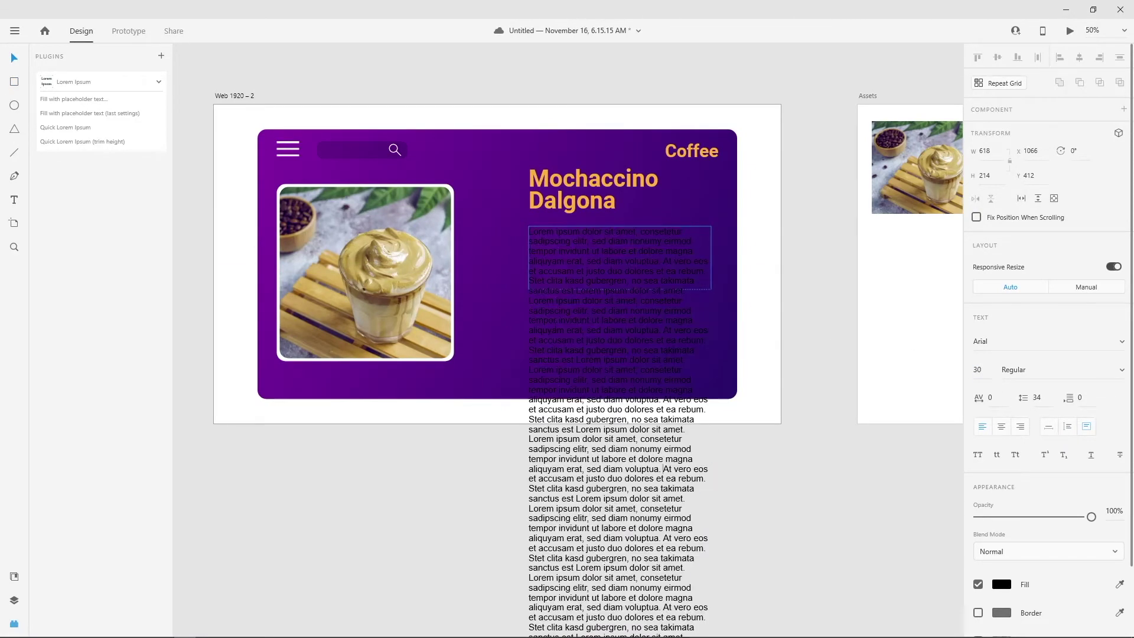
Step: Delete the placeholder text that overflows its box and move the paragraph slightly up
double_click(543, 300)
click(583, 301)
key(Escape)
key(Return)
key(Escape)
mouse_move(623, 247)
mouse_down()
mouse_move(611, 250)
mouse_move(624, 241)
mouse_up()
click(628, 302)
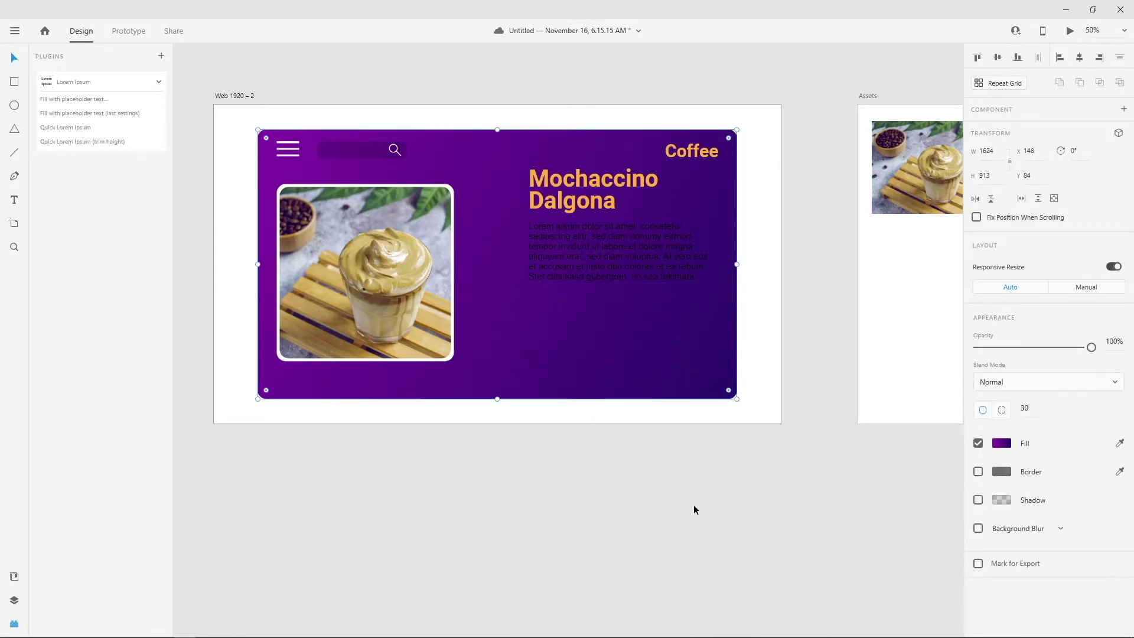
Step: Reduce the paragraph's text box height to about 169 and lower it to Y 430
click(615, 283)
drag(620, 283, 568, 254)
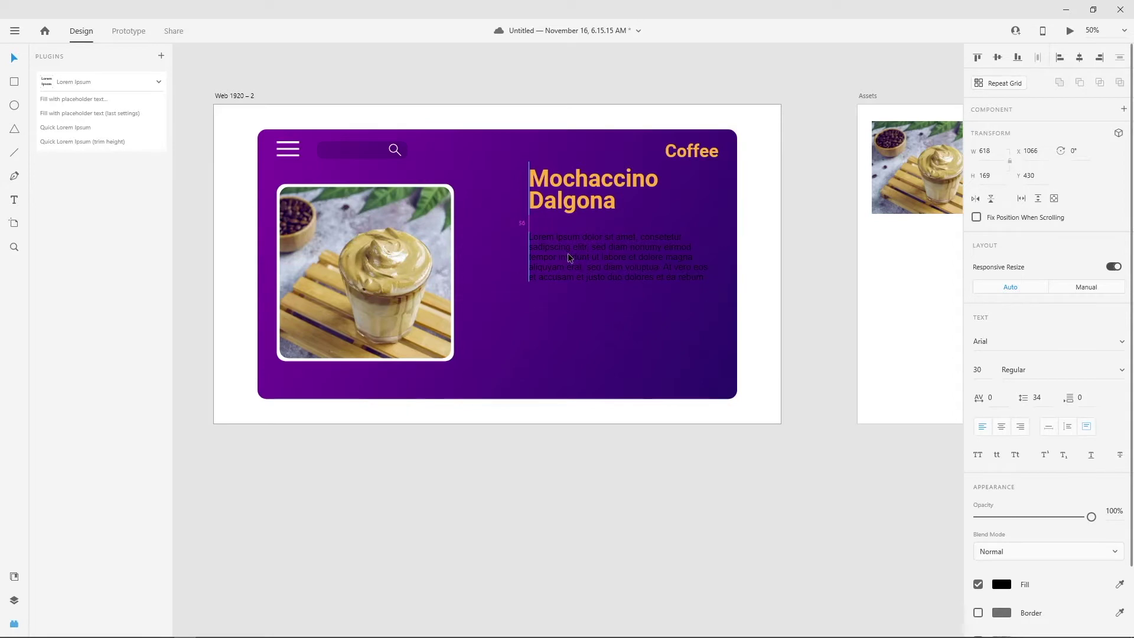
click(650, 324)
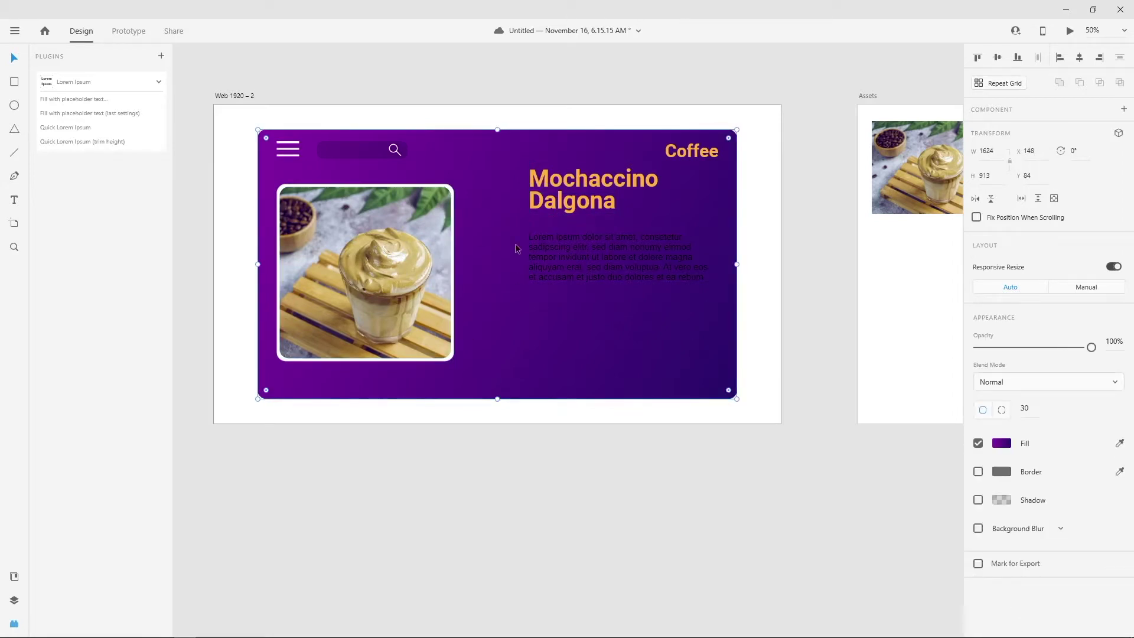
Step: Move the paragraph down to Y 456 and Dalgona down to Y 299 to widen the line spacing
drag(596, 272, 588, 272)
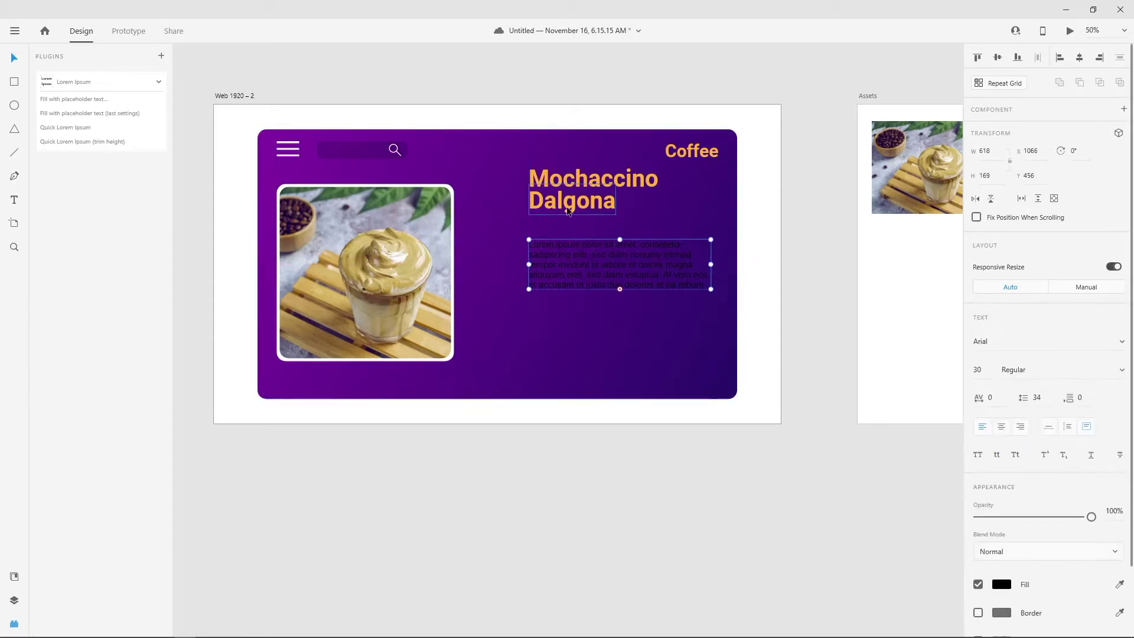
click(571, 219)
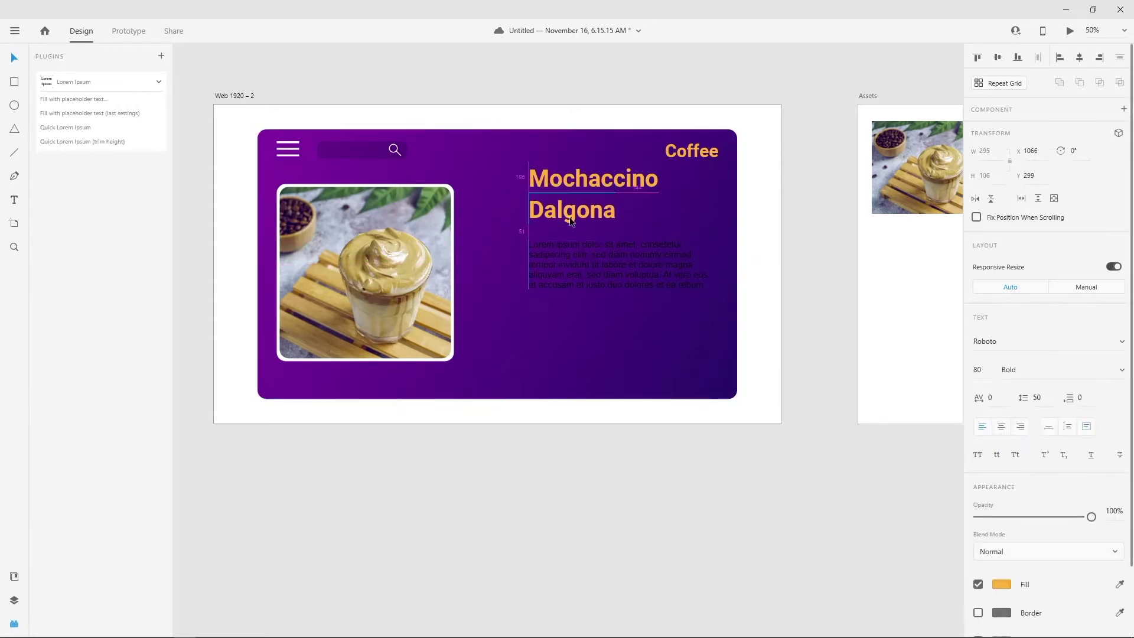
Step: Set the font size of Mochaccino to 100
double_click(577, 184)
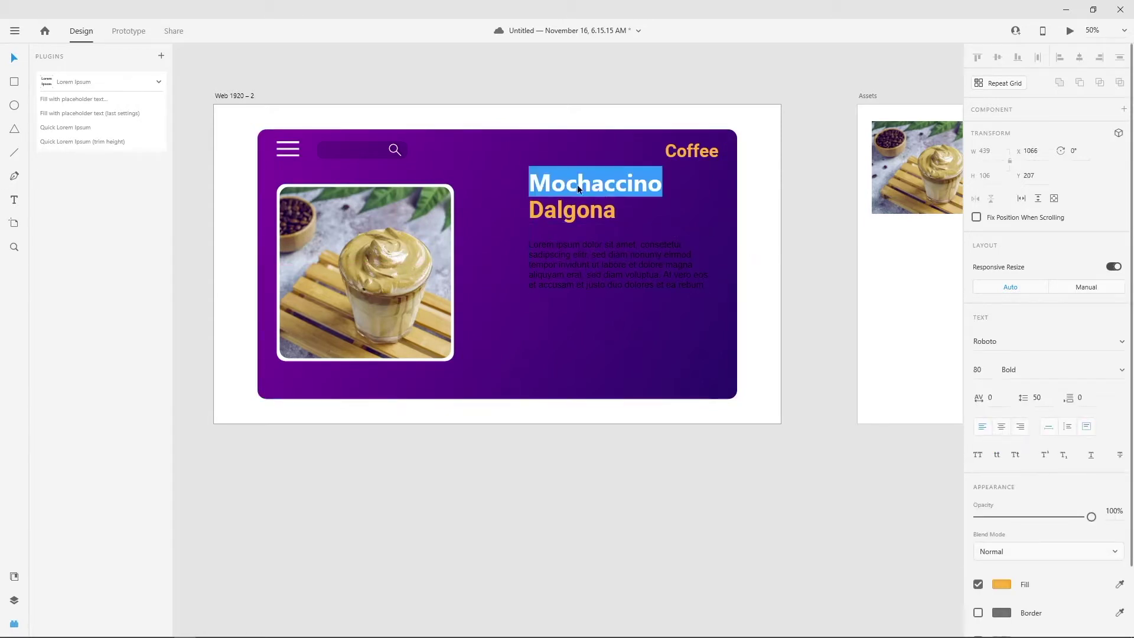
click(980, 369)
text(100)
key(Return)
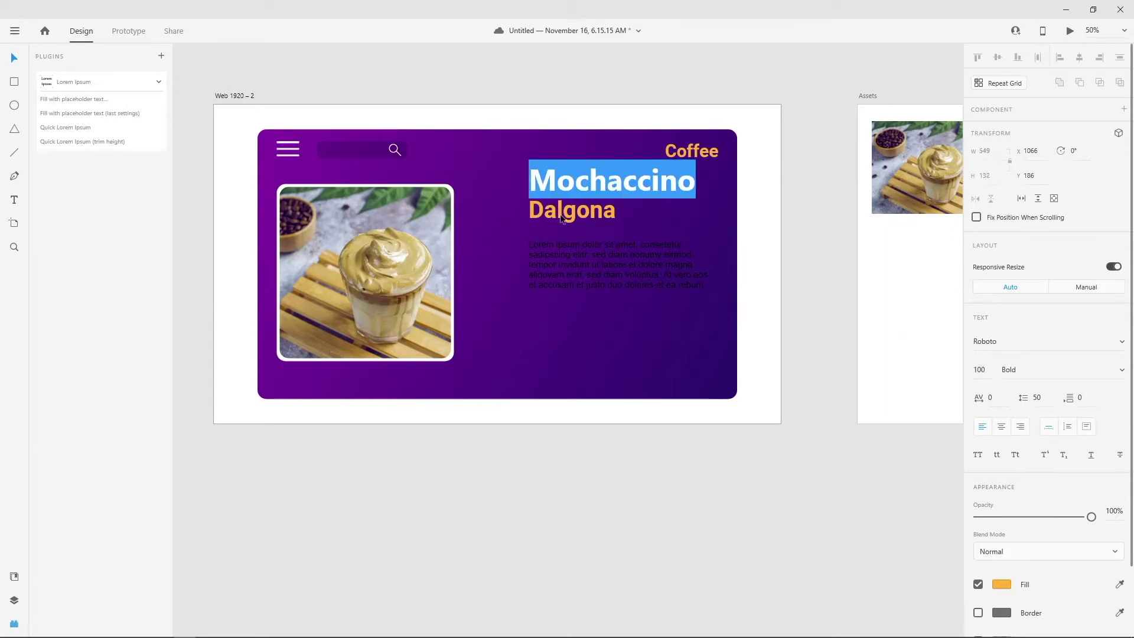
key(Escape)
Step: Move Mochaccino slightly down and lower Dalgona to Y 318
drag(576, 186, 575, 190)
key(Escape)
click(575, 216)
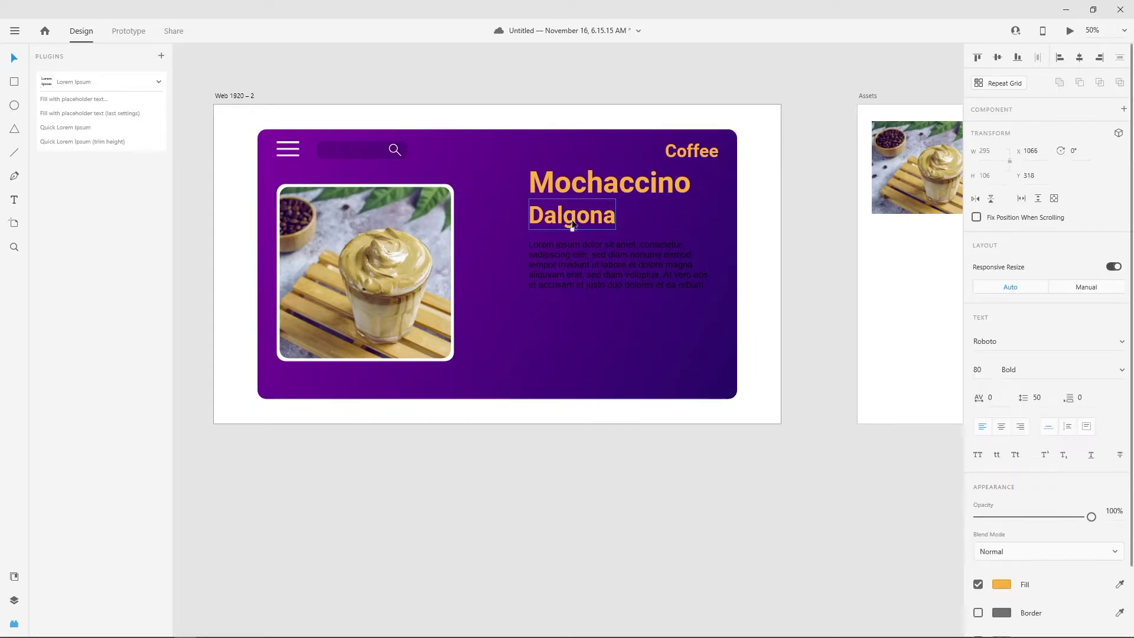
Step: Recolour Dalgona with purple sampled from the card background, lightened to a bright purple
click(1007, 585)
click(960, 589)
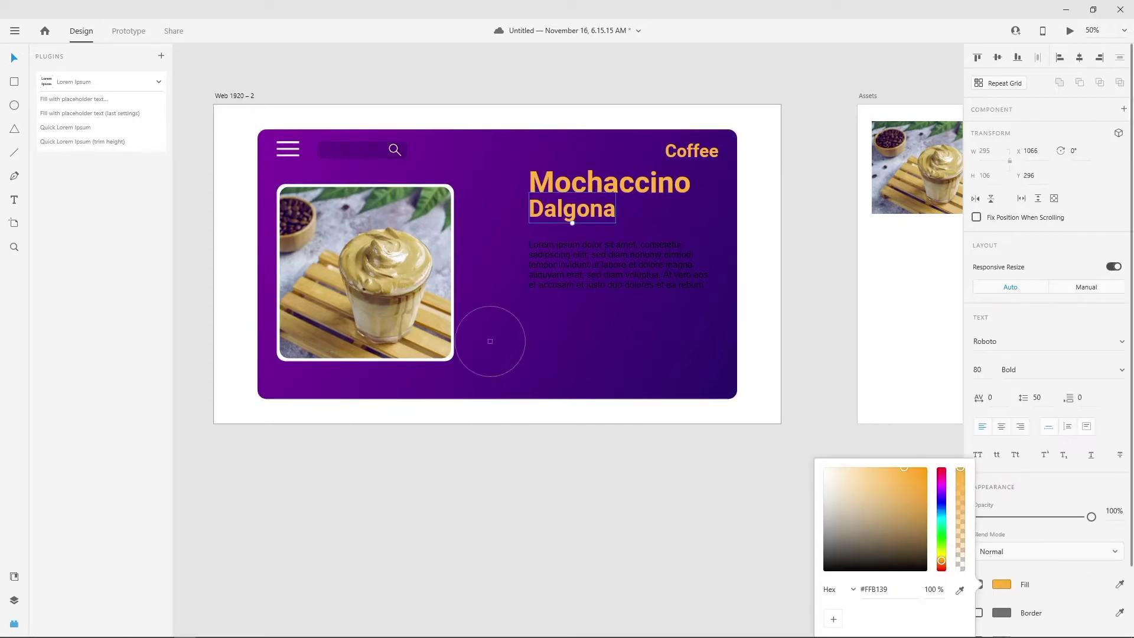
click(281, 178)
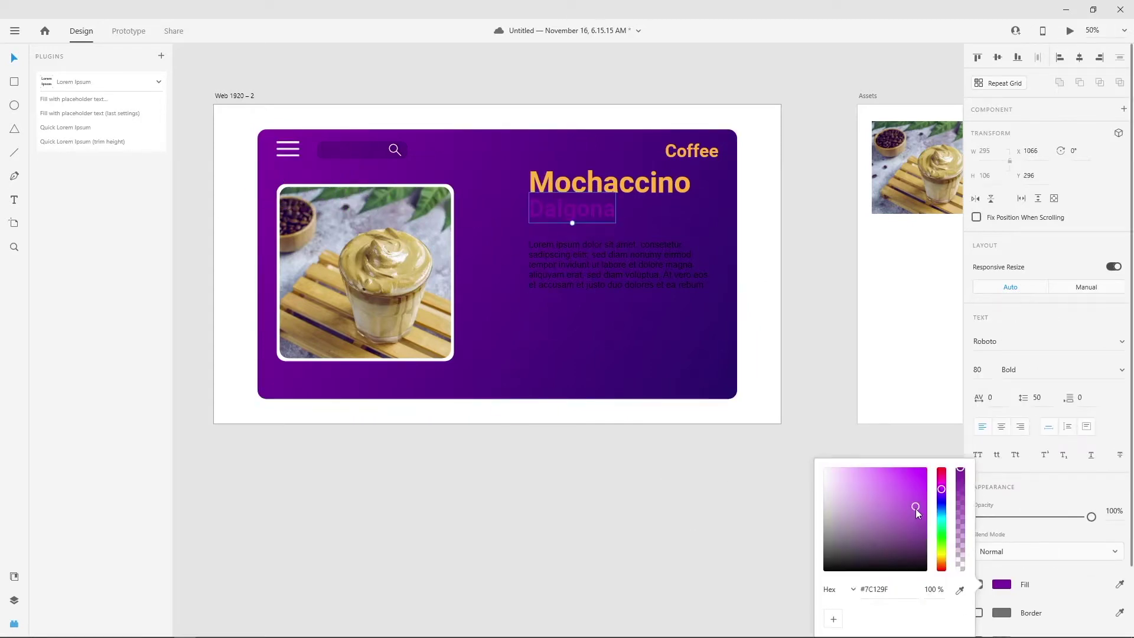
mouse_move(909, 490)
mouse_down()
mouse_move(910, 512)
mouse_move(910, 477)
mouse_move(884, 522)
mouse_move(872, 509)
mouse_move(861, 484)
mouse_move(881, 456)
mouse_up()
Step: Raise the paragraph to about Y 448 and shorten its text box to a height of about 152
click(544, 265)
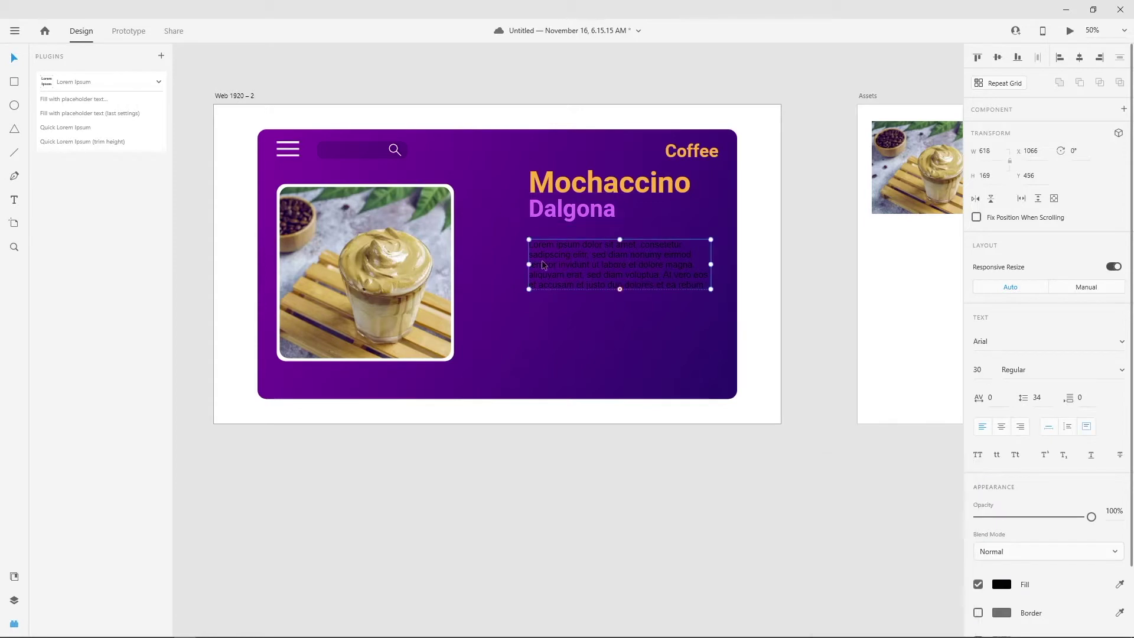
key(Up)
key(Up)
key(Up)
key(Up)
key(Up)
key(Up)
key(Up)
key(Up)
key(Up)
key(Up)
key(Up)
key(Up)
key(Up)
key(Up)
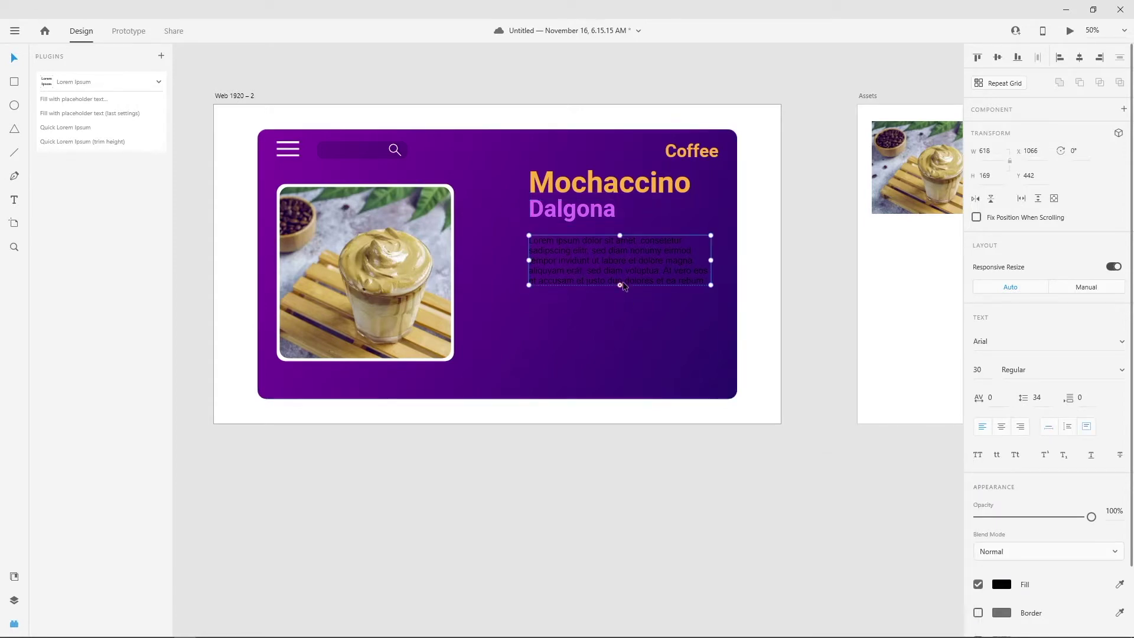
drag(619, 285, 628, 258)
click(619, 286)
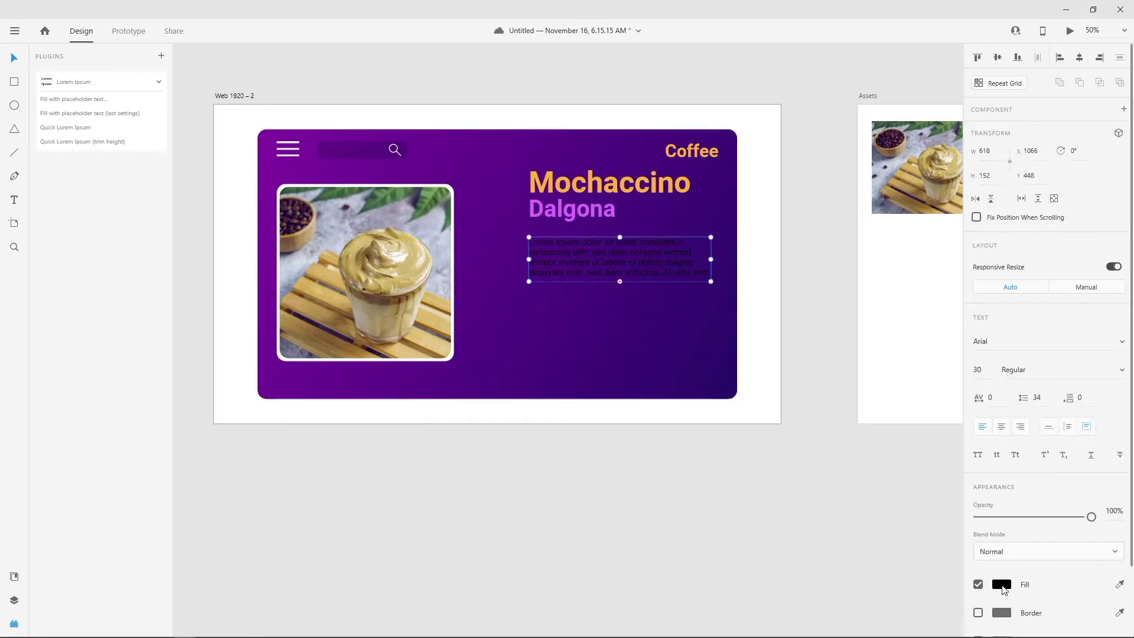
Step: Fill the placeholder paragraph with a light purple, about #9F74E5, based on a colour sampled from the card
click(1002, 585)
mouse_move(849, 485)
mouse_down()
mouse_move(830, 498)
mouse_move(859, 466)
mouse_move(876, 466)
mouse_move(845, 470)
mouse_move(887, 486)
mouse_move(899, 471)
mouse_move(878, 487)
mouse_move(874, 477)
mouse_up()
click(960, 590)
click(692, 397)
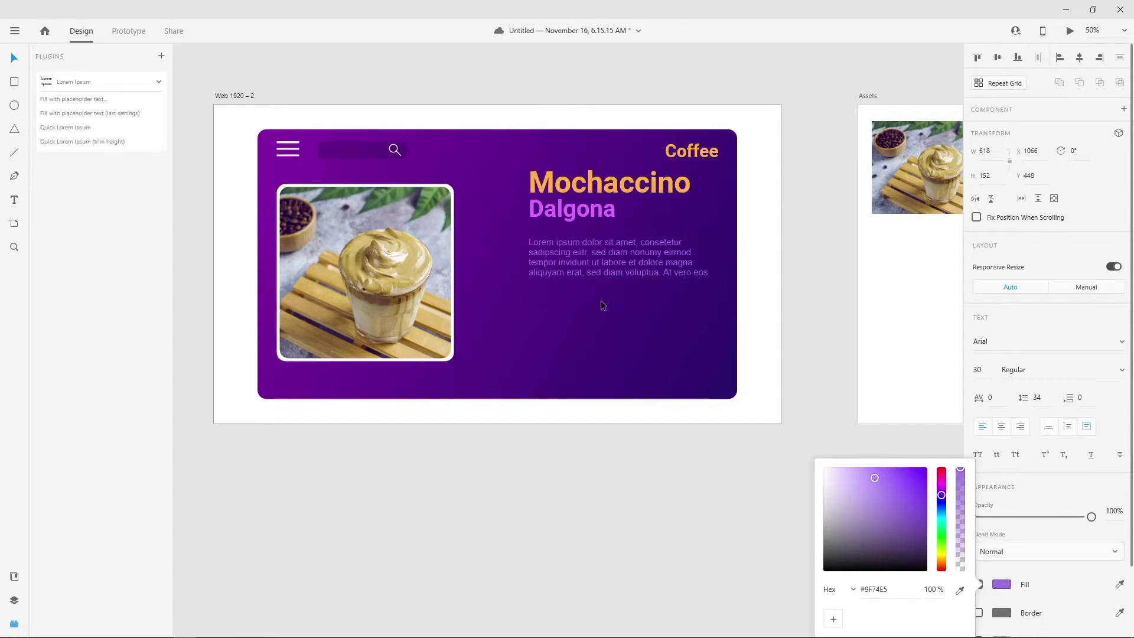
Step: Add the text Price below the paragraph, aligned with its left edge
click(594, 319)
key(t)
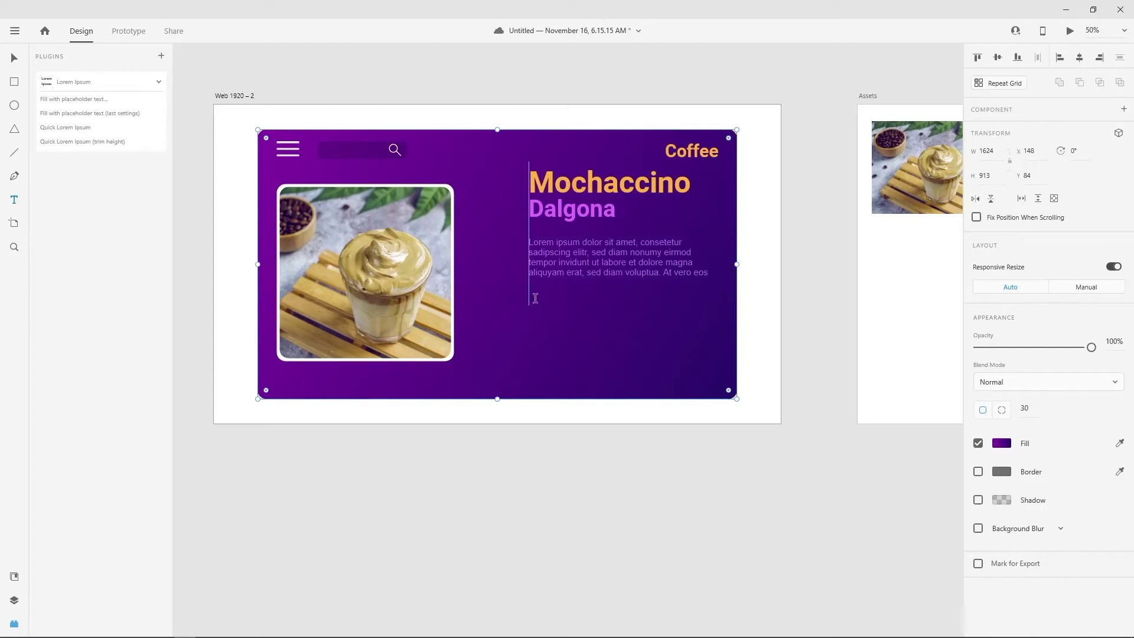
click(529, 300)
text(Price)
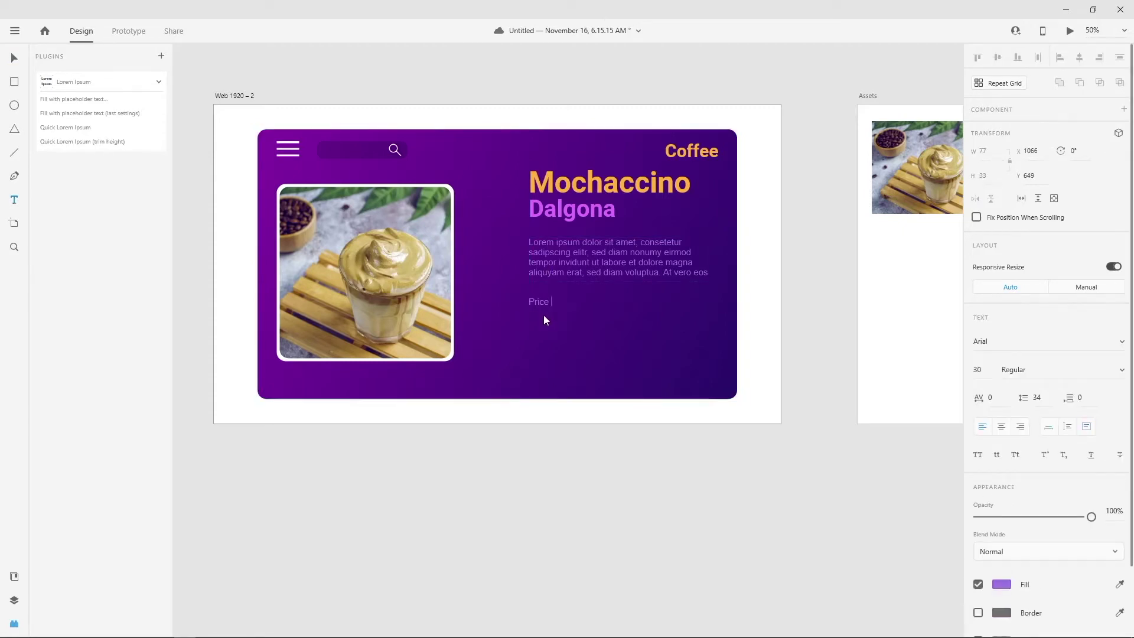
Step: Set the Price text to Roboto at size 40
key(ctrl+a)
click(980, 370)
text(40)
key(Return)
click(1004, 341)
key(BackSpace)
text(Roboto)
key(Return)
key(Escape)
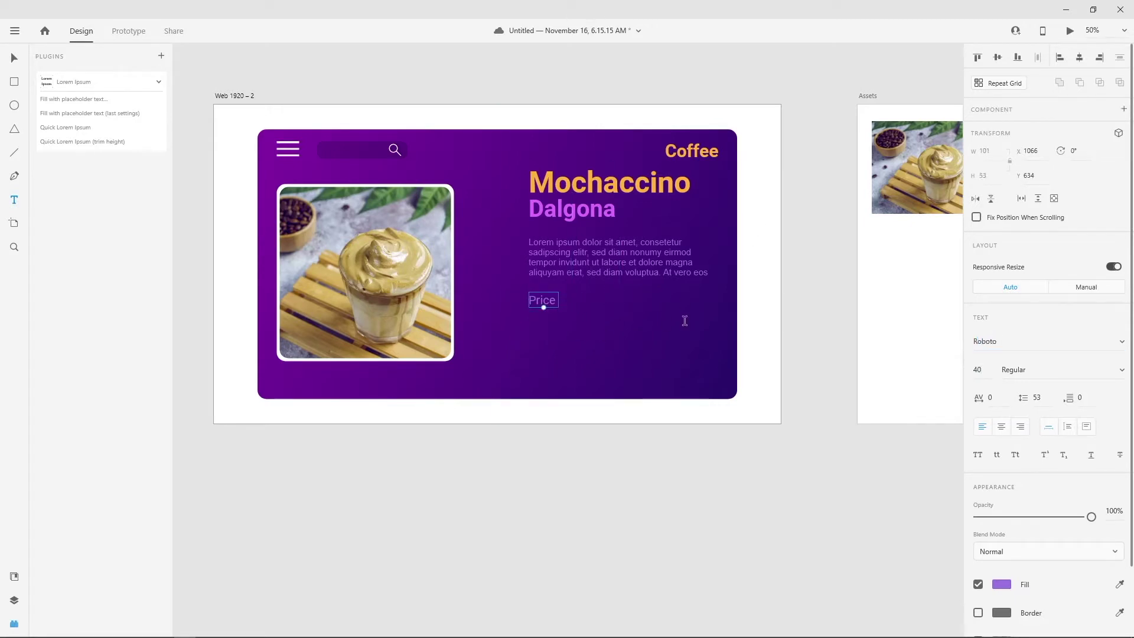
Step: Change the placeholder paragraph's font to Roboto and extend its text box height to about 162
double_click(589, 265)
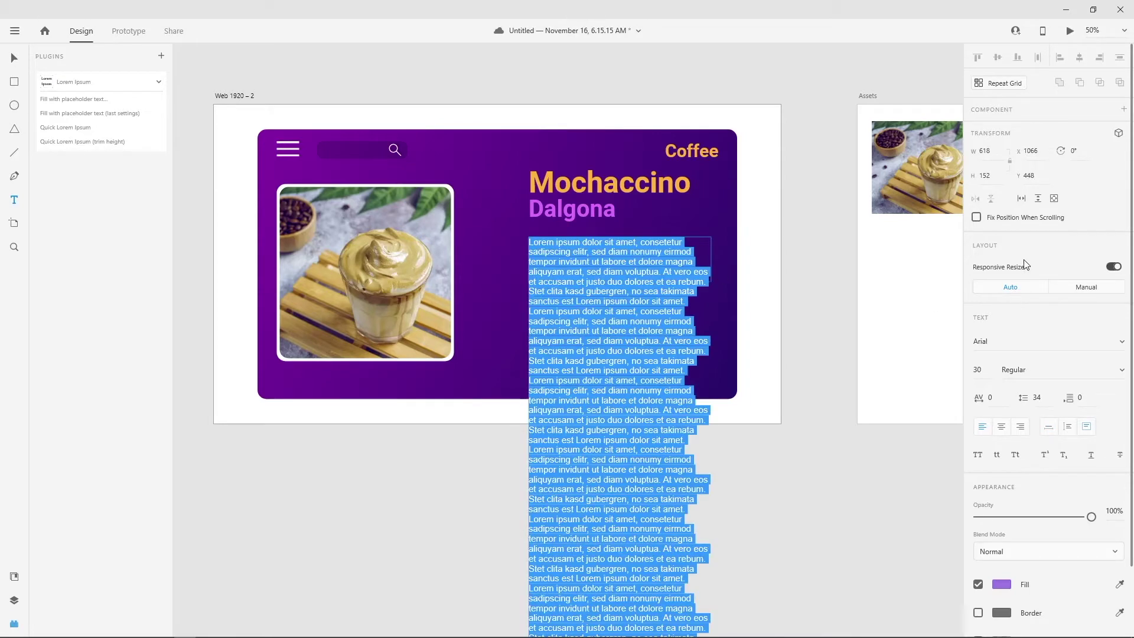
click(1003, 339)
text(Roboto)
key(Return)
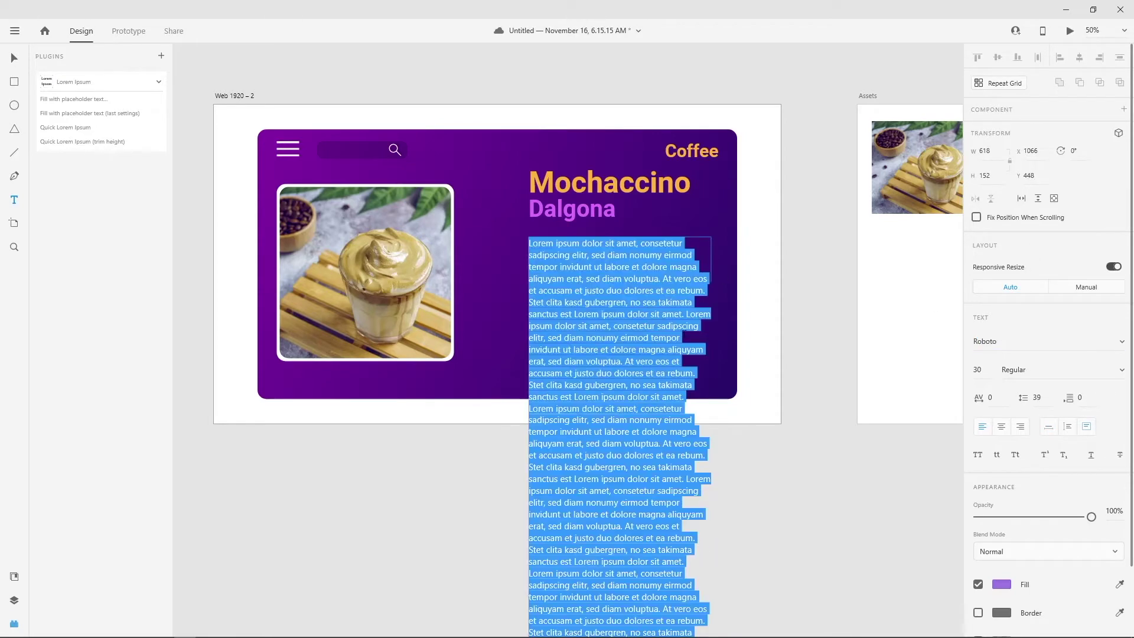
key(Escape)
drag(620, 284, 621, 287)
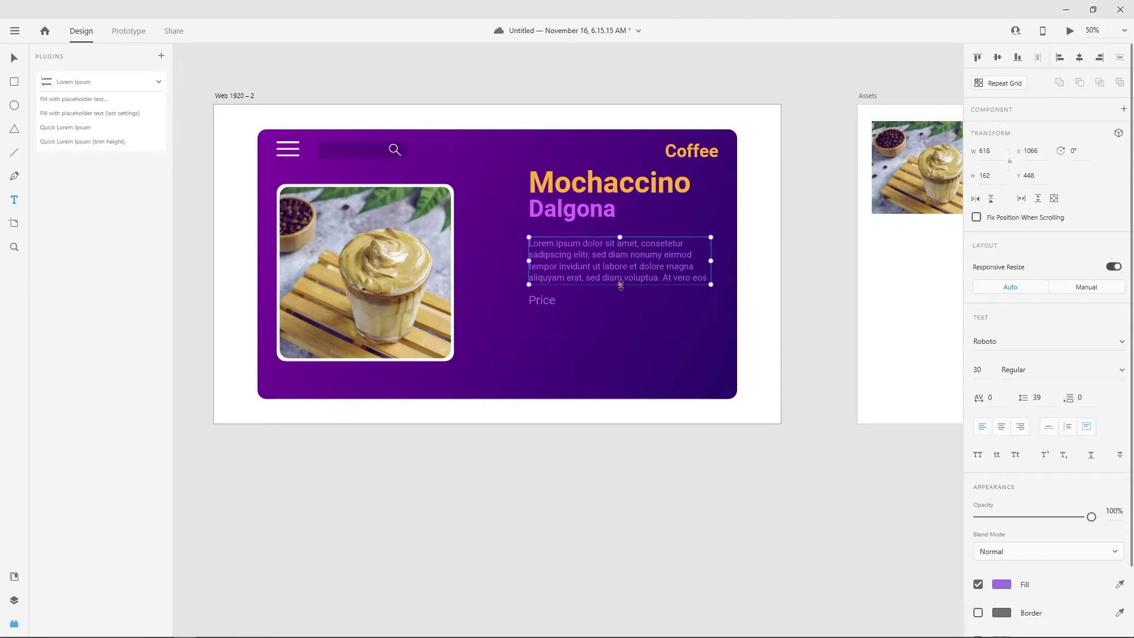
Step: Set the Coffee logo text in the card's upper-right corner to Montez at size 80
double_click(617, 184)
key(Tab)
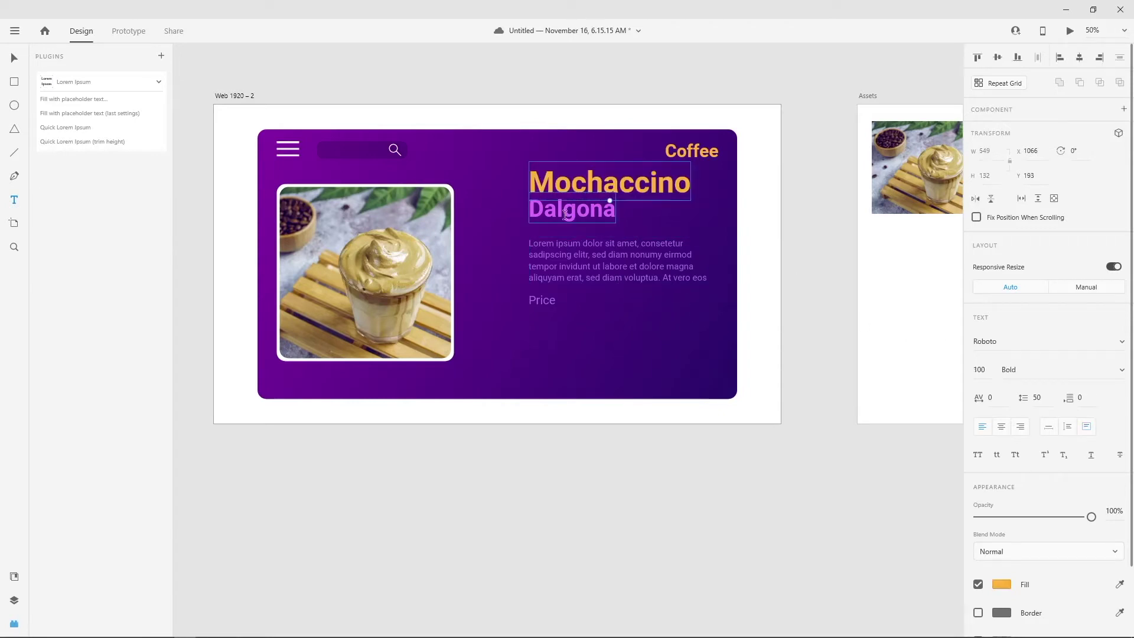
key(Tab)
click(1014, 342)
text(Montez)
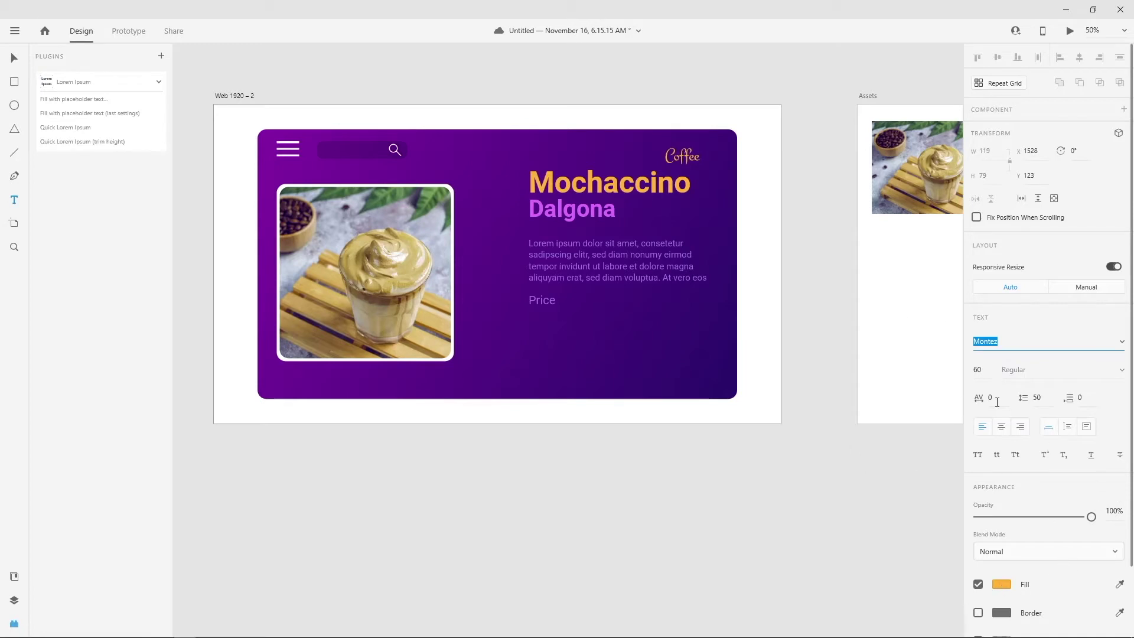
click(990, 369)
text(80)
key(Return)
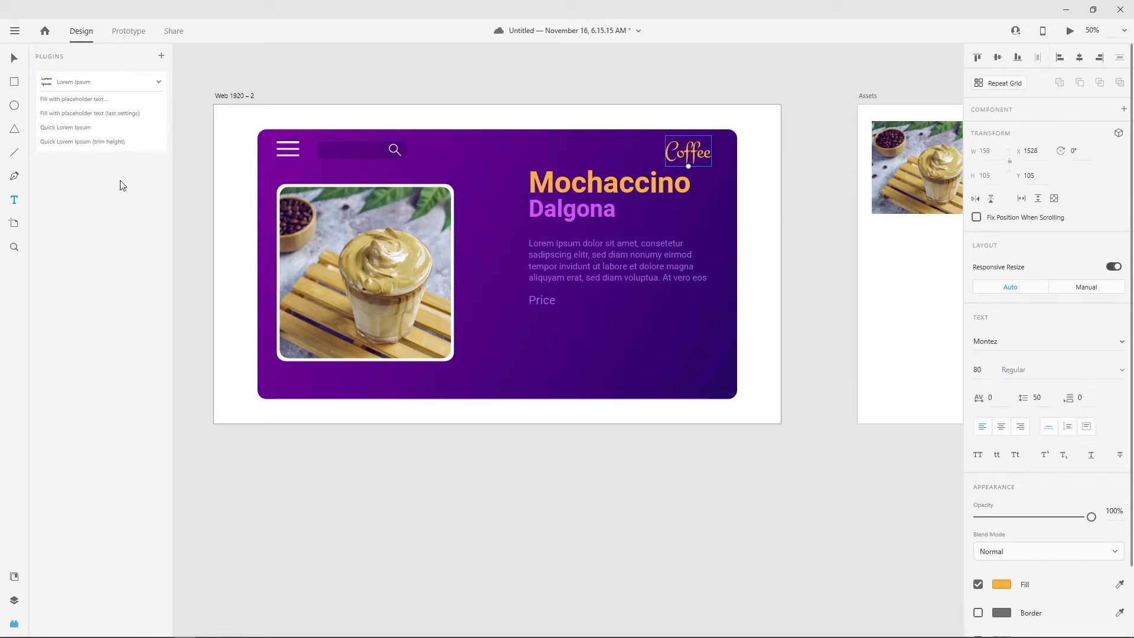
Step: Move Mochaccino, the paragraph and Price together left to X 1027 and slightly down
key(v)
shift+click(582, 189)
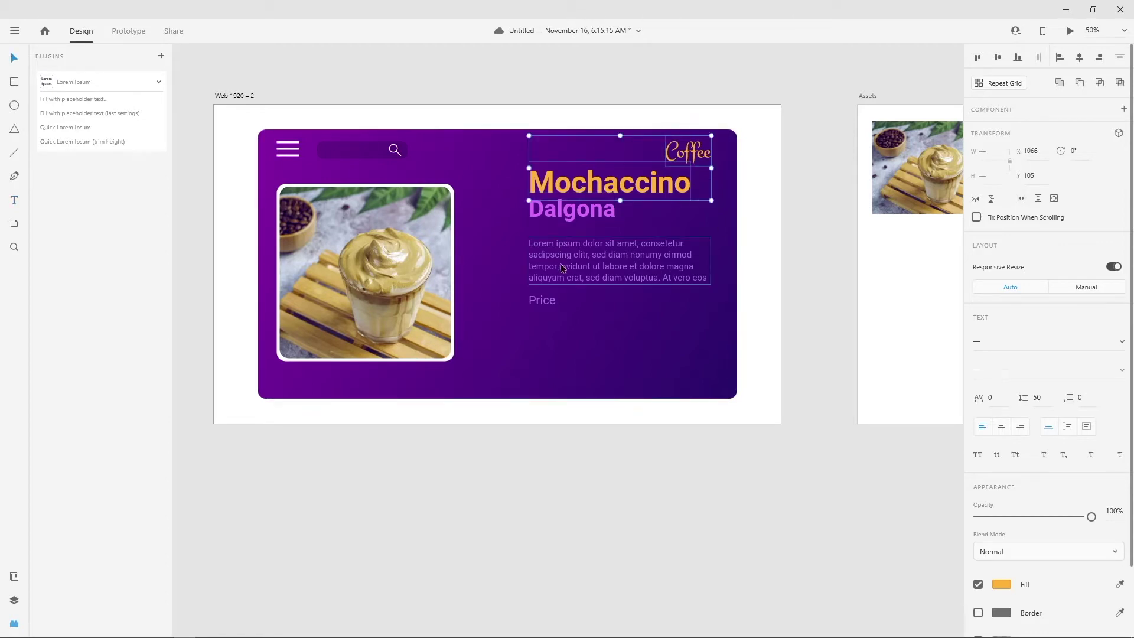
shift+click(582, 243)
shift+click(695, 153)
shift+click(543, 301)
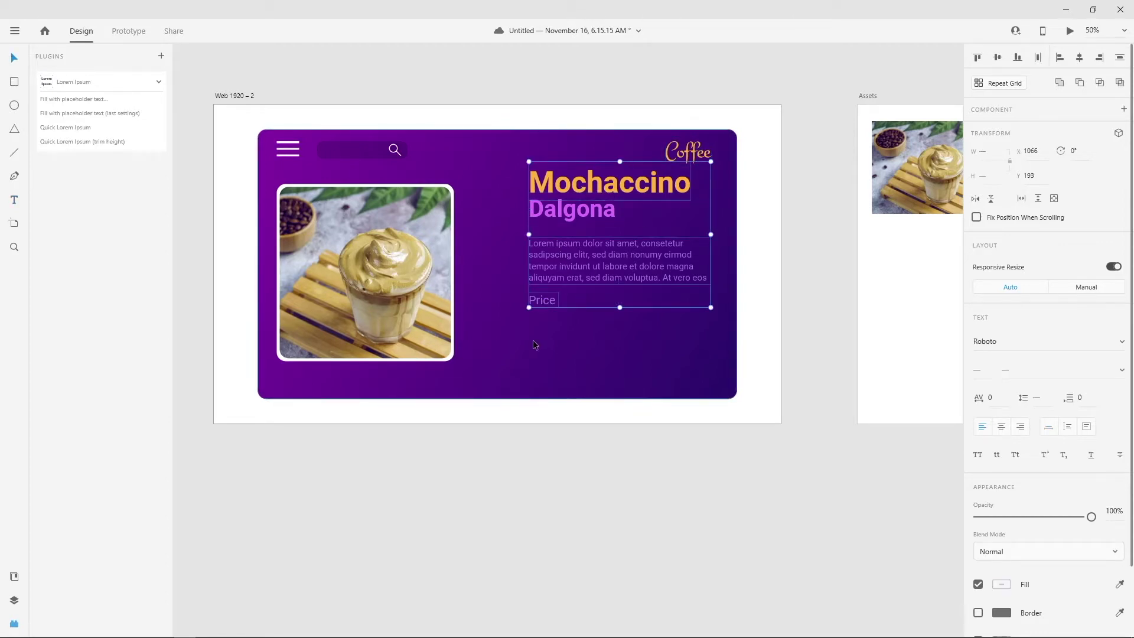
key(Down)
key(Down)
key(Down)
key(Down)
key(Down)
key(Down)
key(Down)
key(Left)
key(Left)
key(Left)
key(Left)
key(Left)
key(Left)
key(Left)
key(Left)
key(Left)
key(Left)
key(Left)
key(Left)
key(Left)
key(Left)
key(Left)
key(Left)
key(Left)
key(Left)
key(Left)
key(Left)
key(Left)
key(Left)
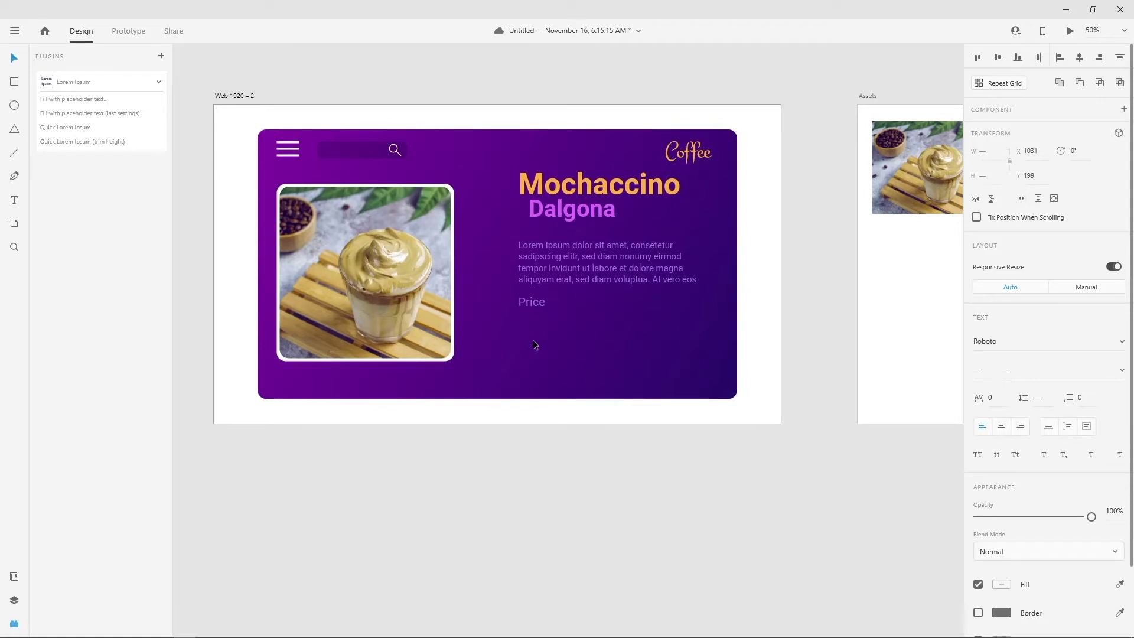
key(Down)
key(Left)
key(Left)
key(Left)
key(Left)
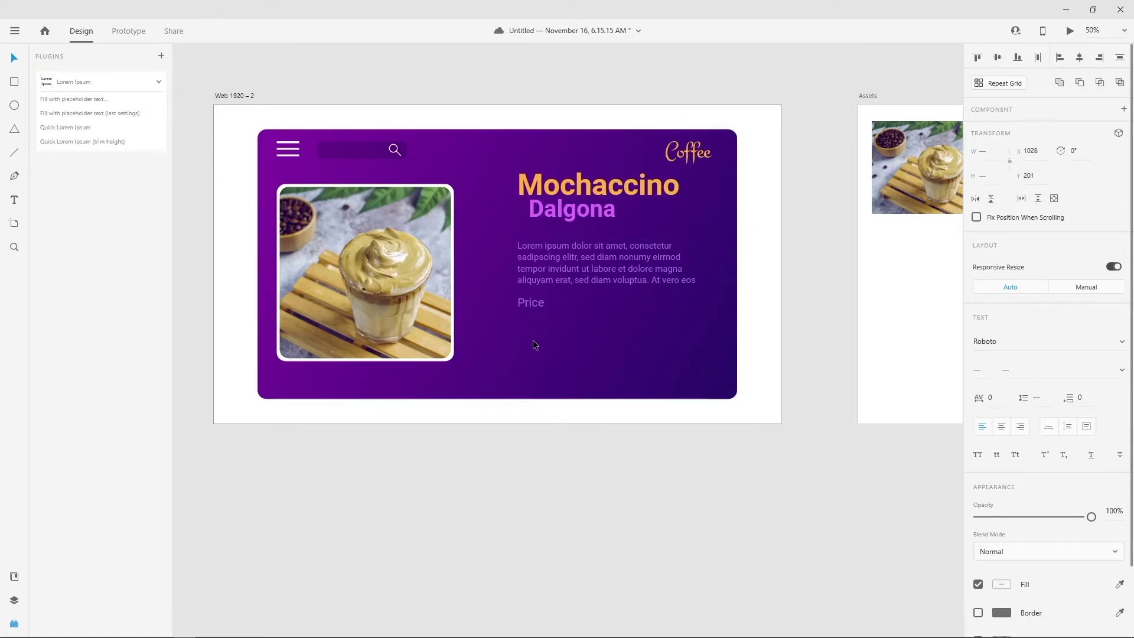
key(Down)
click(405, 395)
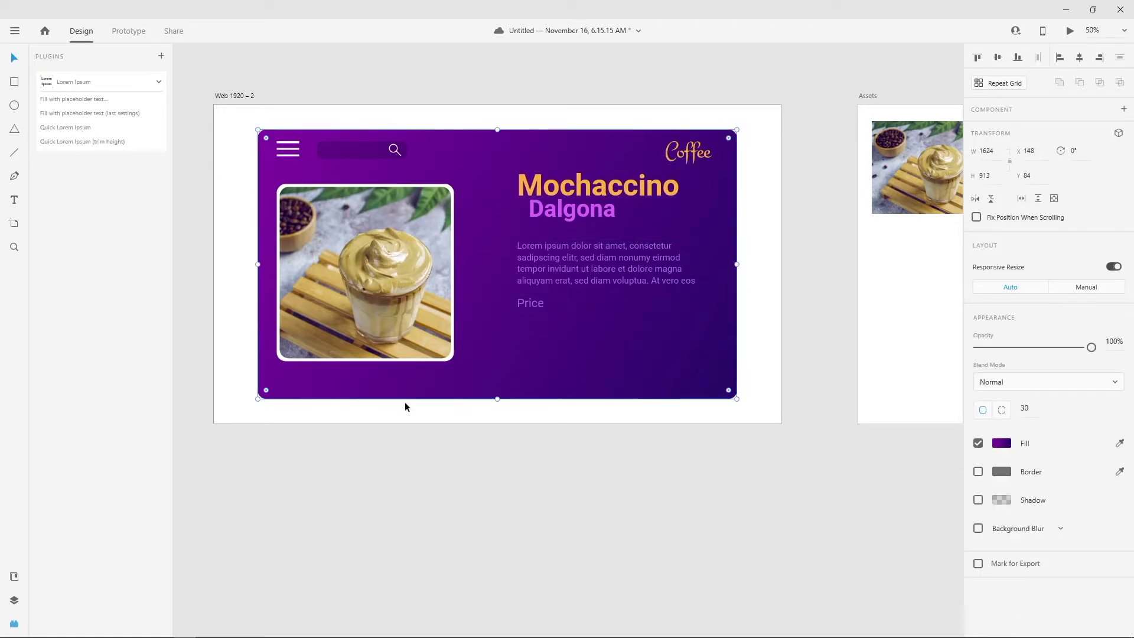
Step: Move Dalgona right to X 1092 and down to Y 298 so it sits indented under Mochaccino
click(570, 210)
key(Right)
key(Right)
key(Right)
key(Right)
key(Right)
key(Right)
key(Right)
key(Right)
key(Right)
key(Right)
key(Right)
key(Right)
key(Right)
key(Right)
key(Right)
key(Right)
key(Right)
key(Right)
key(Right)
key(Right)
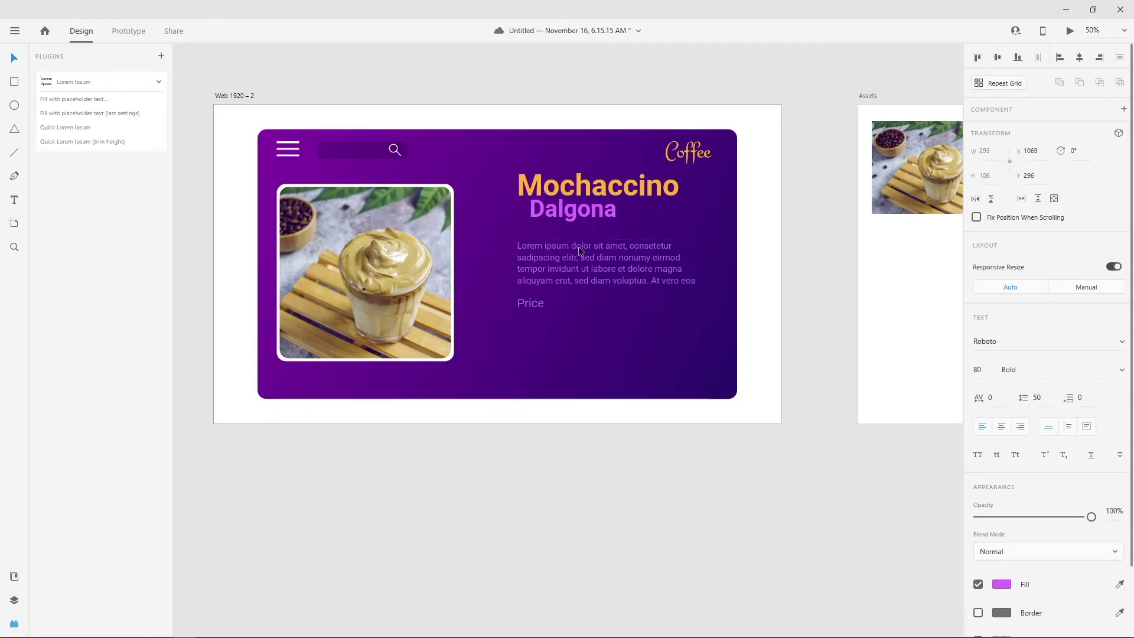
key(Down)
key(Down)
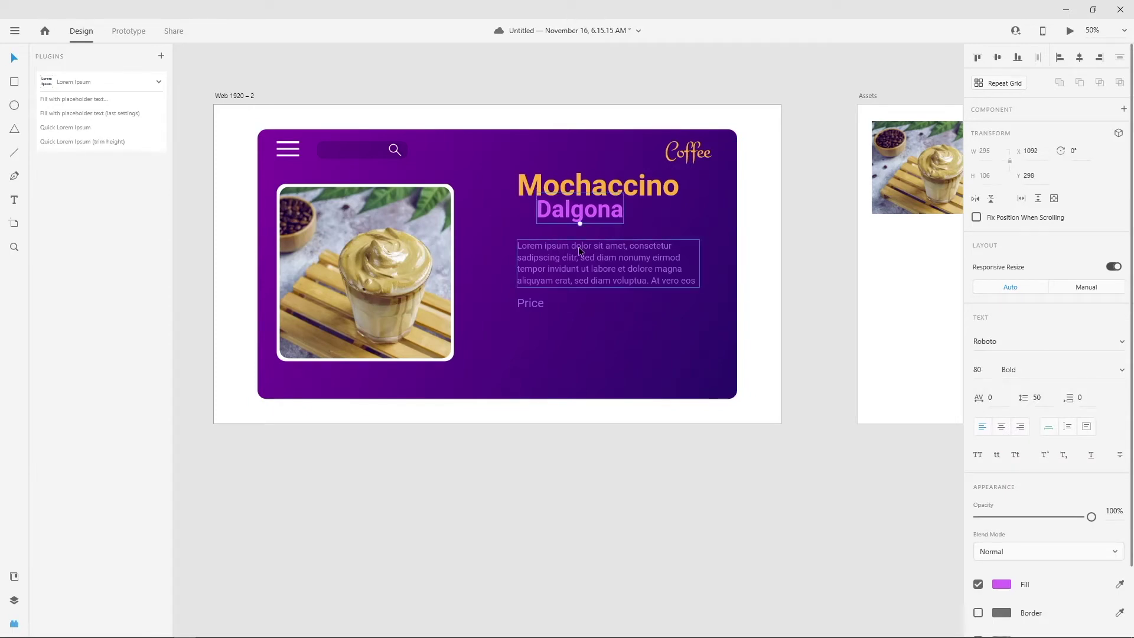
click(826, 193)
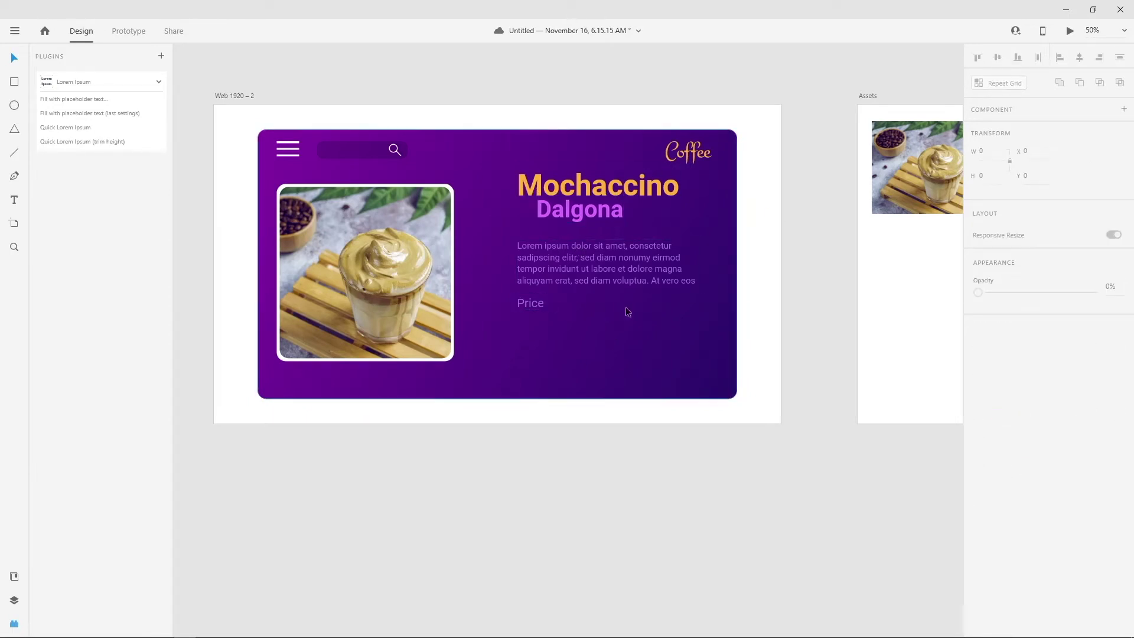
Step: Draw a white rectangle about 595 by 107 below Price and round its ends fully into a pill-shaped button
click(14, 81)
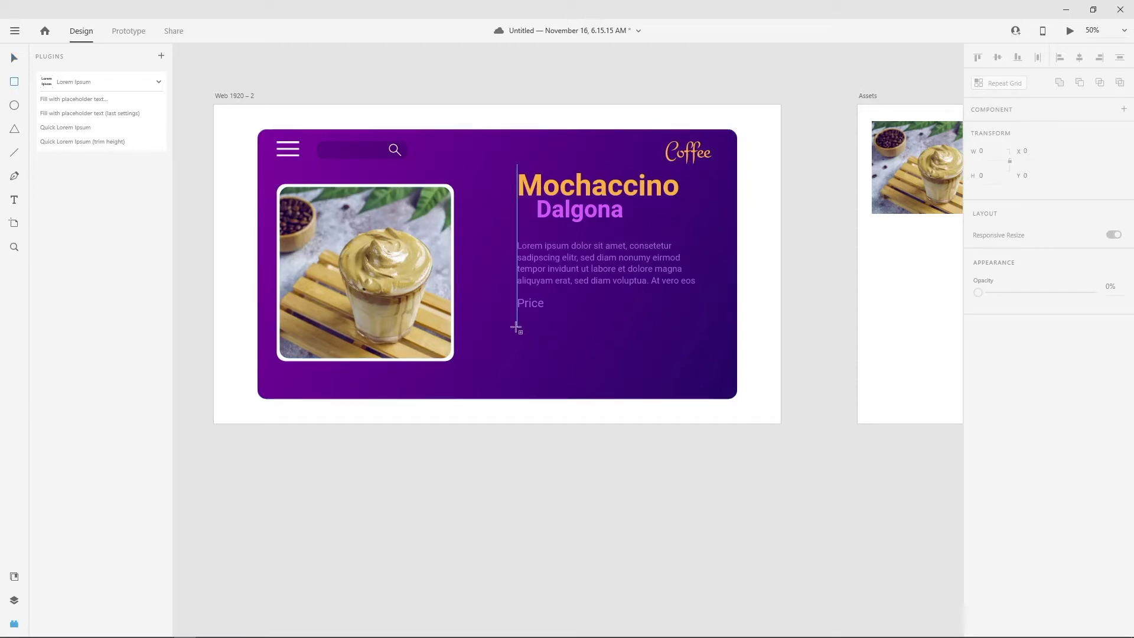
mouse_move(517, 326)
mouse_down()
mouse_move(590, 343)
mouse_move(690, 330)
mouse_move(676, 336)
mouse_move(693, 341)
mouse_up()
drag(604, 343, 604, 358)
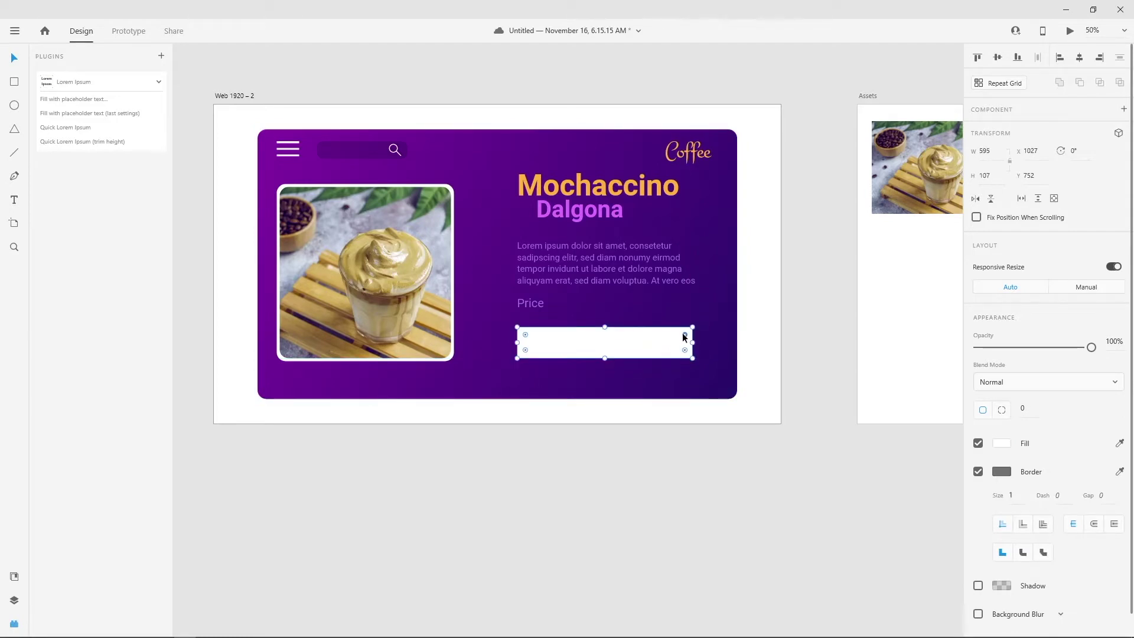
drag(684, 334, 627, 342)
click(652, 282)
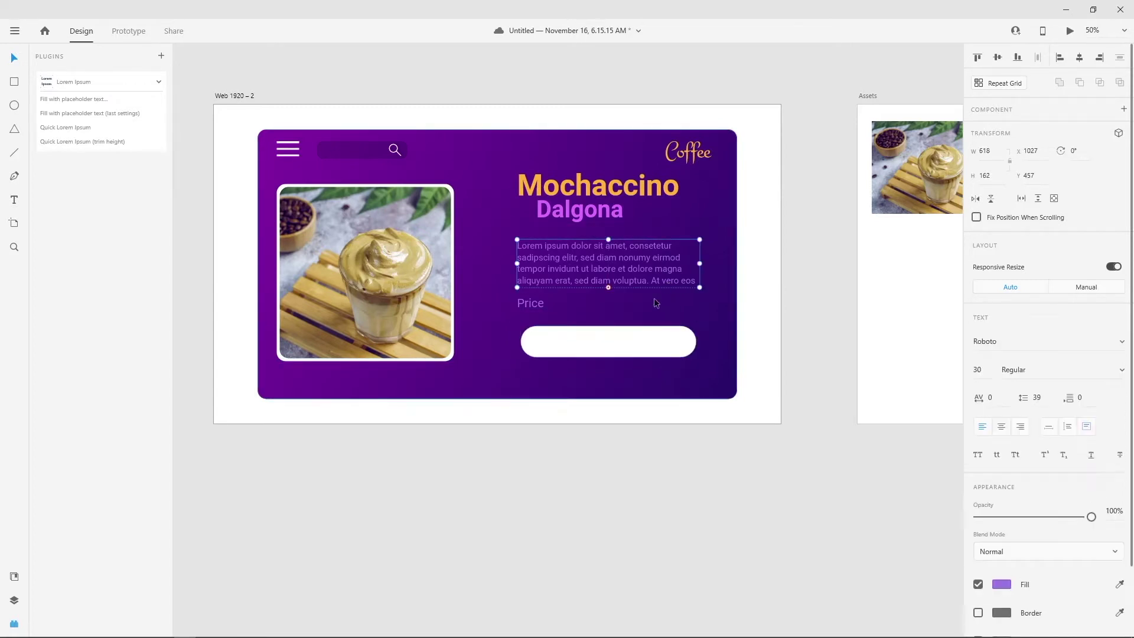
Step: Add the text Add to cart on the white button
key(t)
click(581, 338)
text(Add)
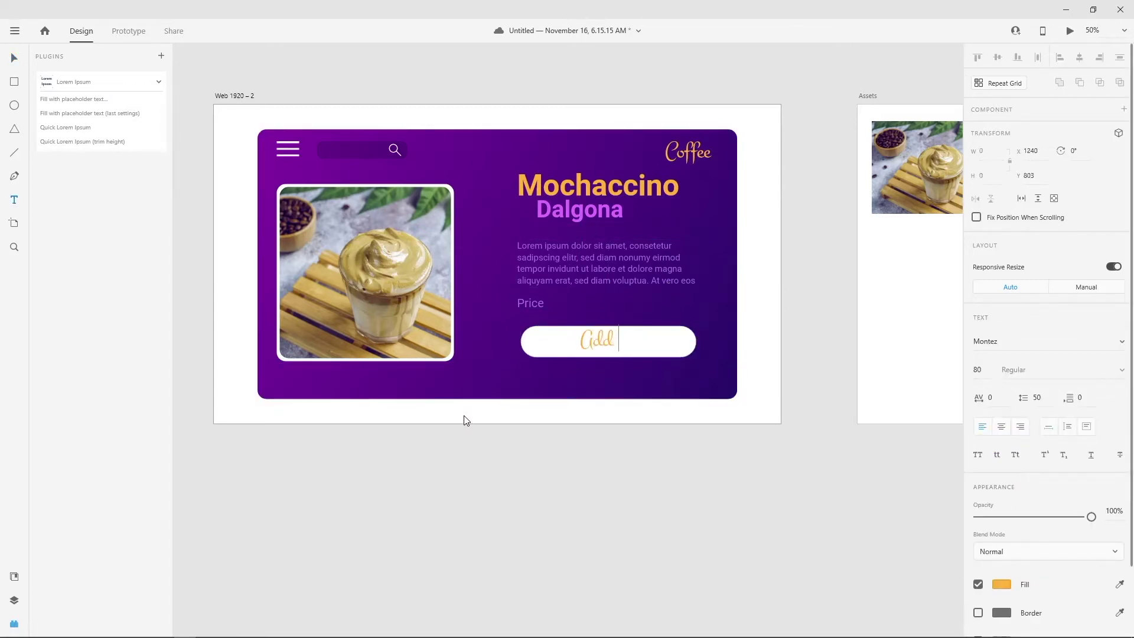
text( to cart)
click(1018, 344)
key(Up)
key(Up)
key(Up)
key(Up)
key(Up)
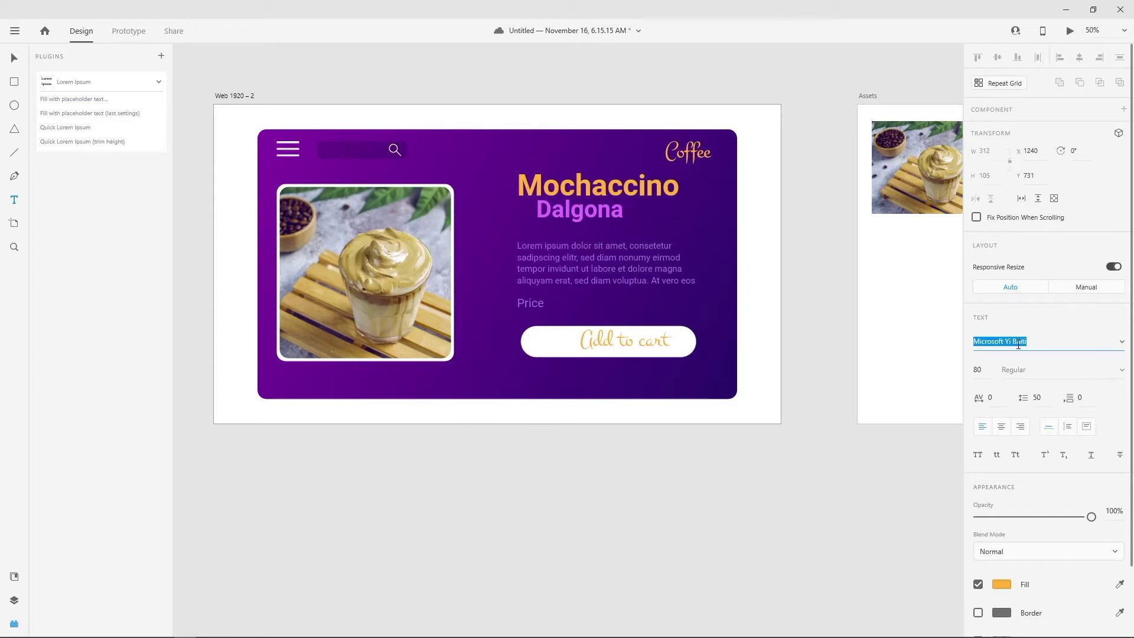
key(Escape)
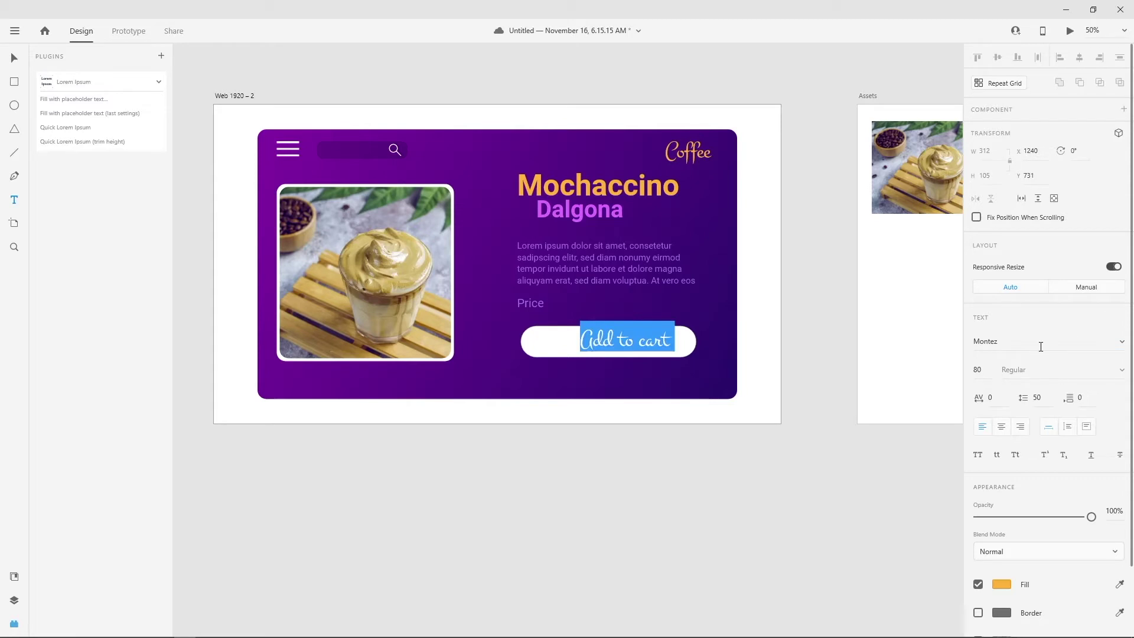
Step: Change the font of the Add to cart text to Poppins
click(1041, 345)
text(Poppins)
key(Return)
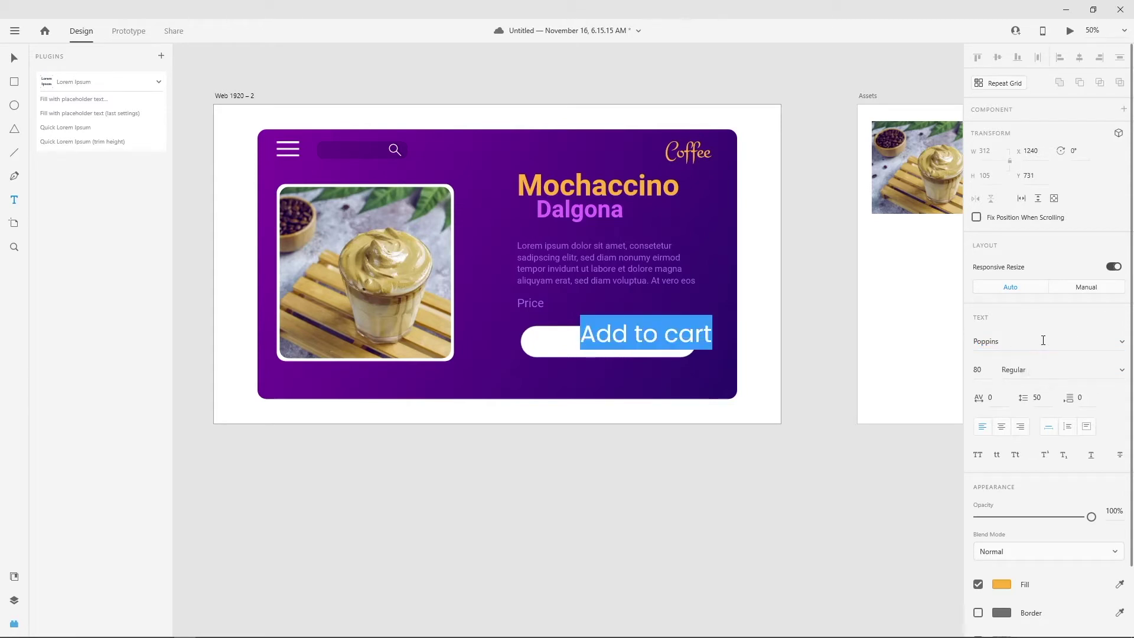
Step: Set the Add to cart text to size 60 and centre it on the white button
click(16, 58)
drag(654, 344, 624, 344)
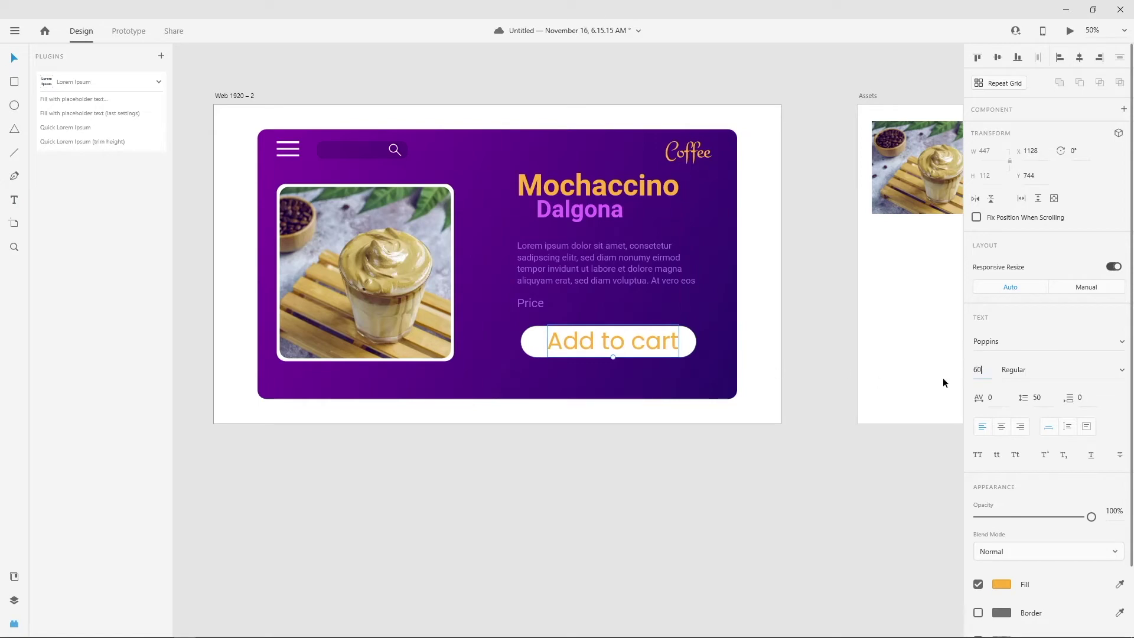
key(Return)
drag(602, 356, 614, 345)
click(792, 278)
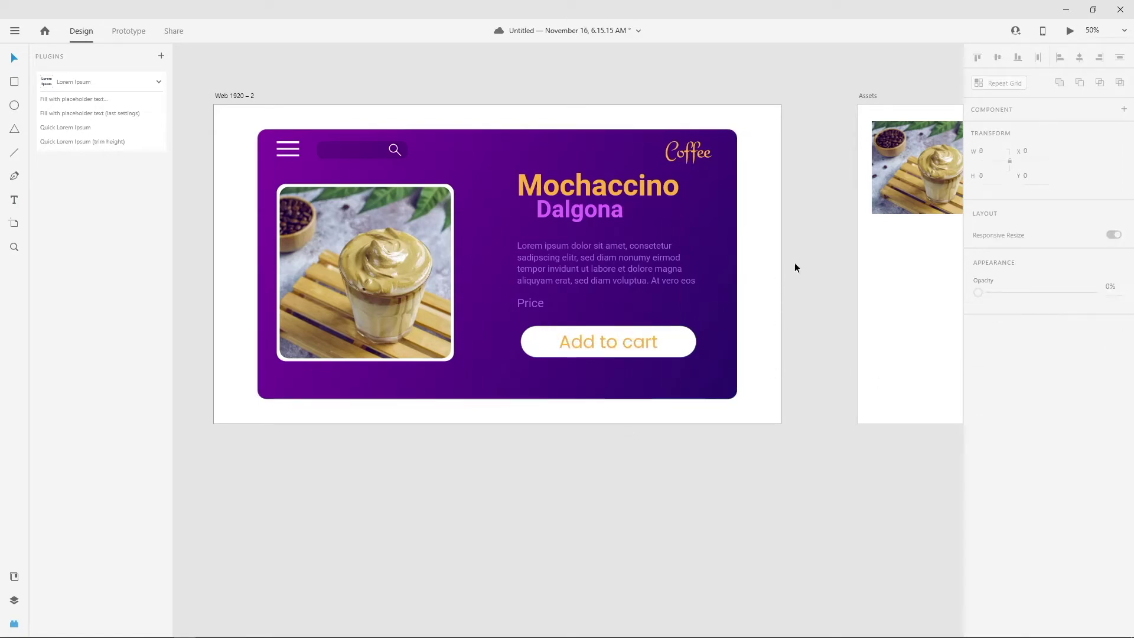
click(546, 342)
click(999, 473)
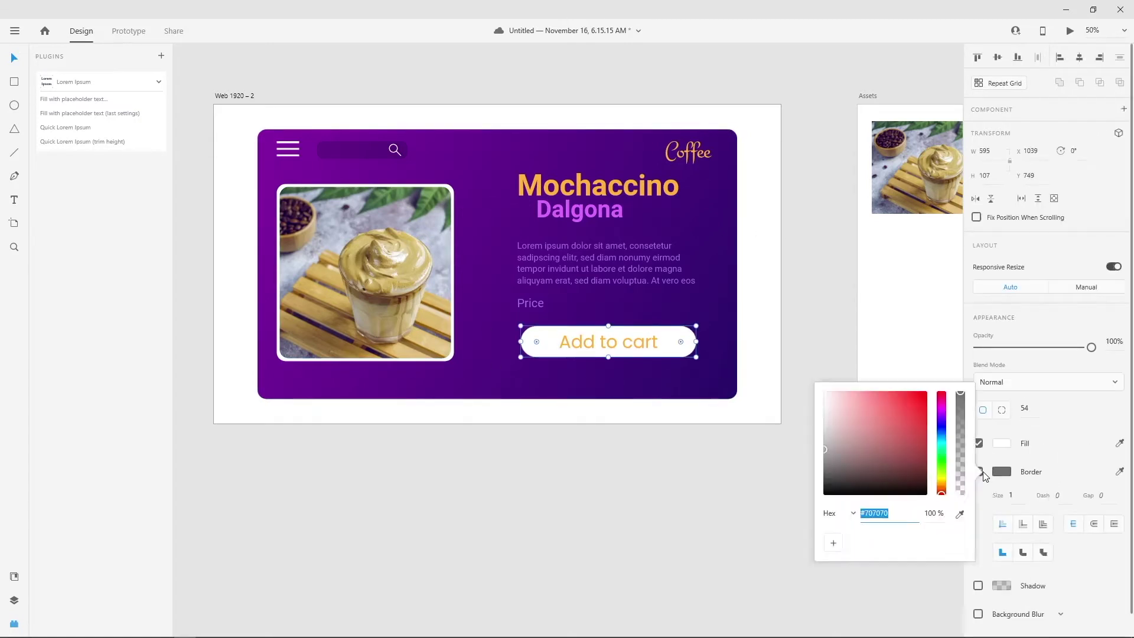
key(Escape)
key(Escape)
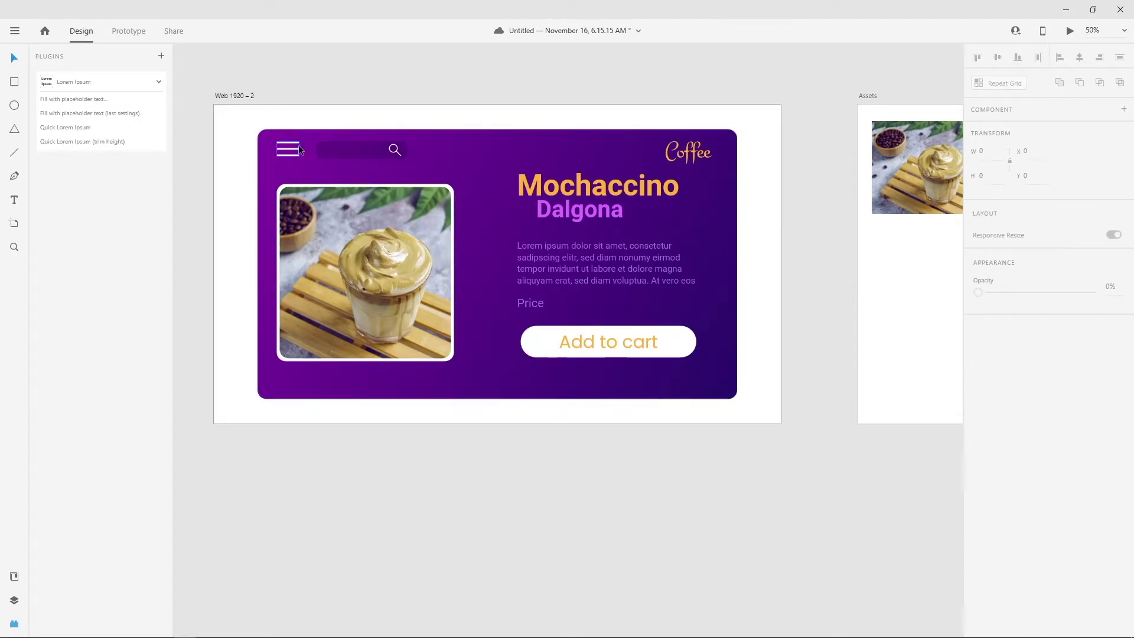
Step: Recolour the menu icon's three lines with the orange sampled from the Mochaccino heading
click(298, 148)
click(1002, 492)
click(961, 547)
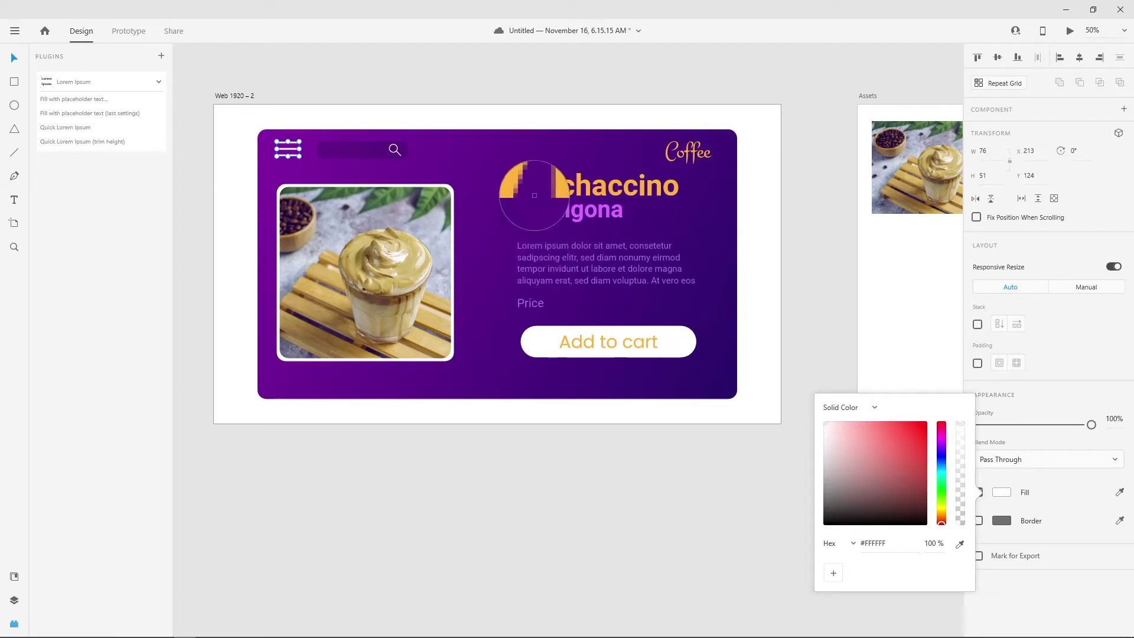
click(533, 197)
click(389, 66)
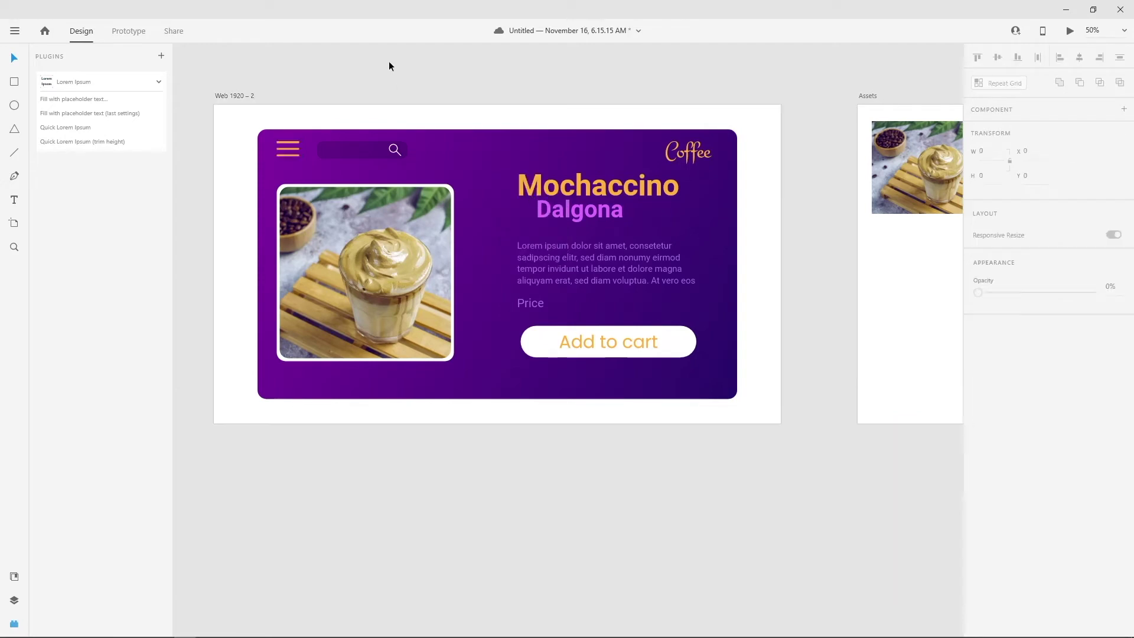
double_click(394, 150)
click(430, 98)
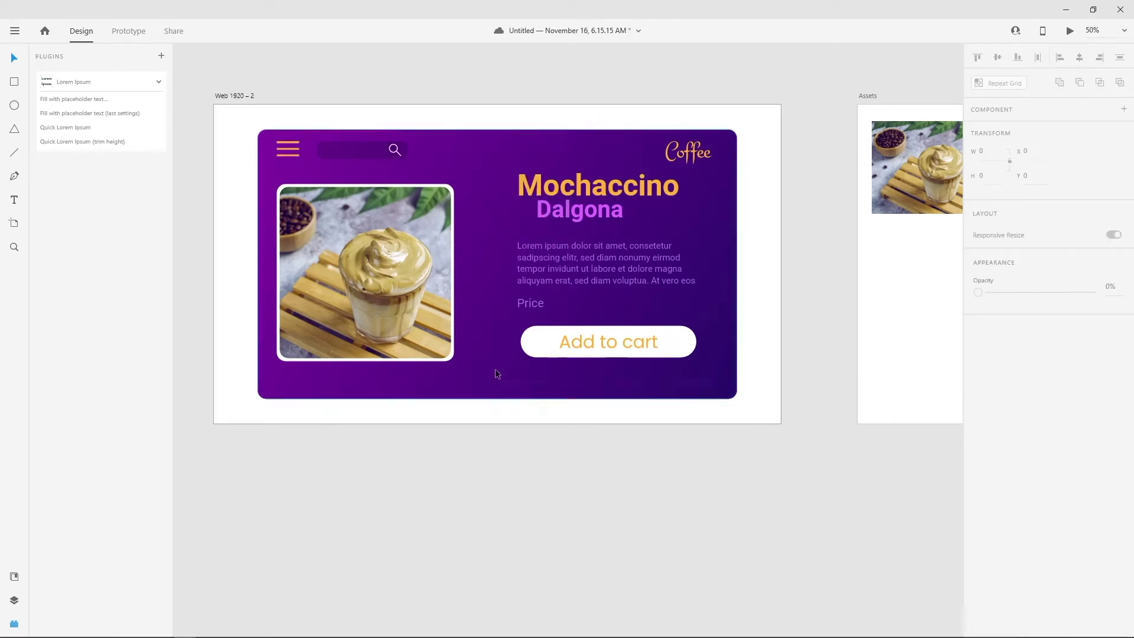
Step: Fill the Web 1920 – 2 artboard background with the orange sampled from the Mochaccino heading
click(230, 227)
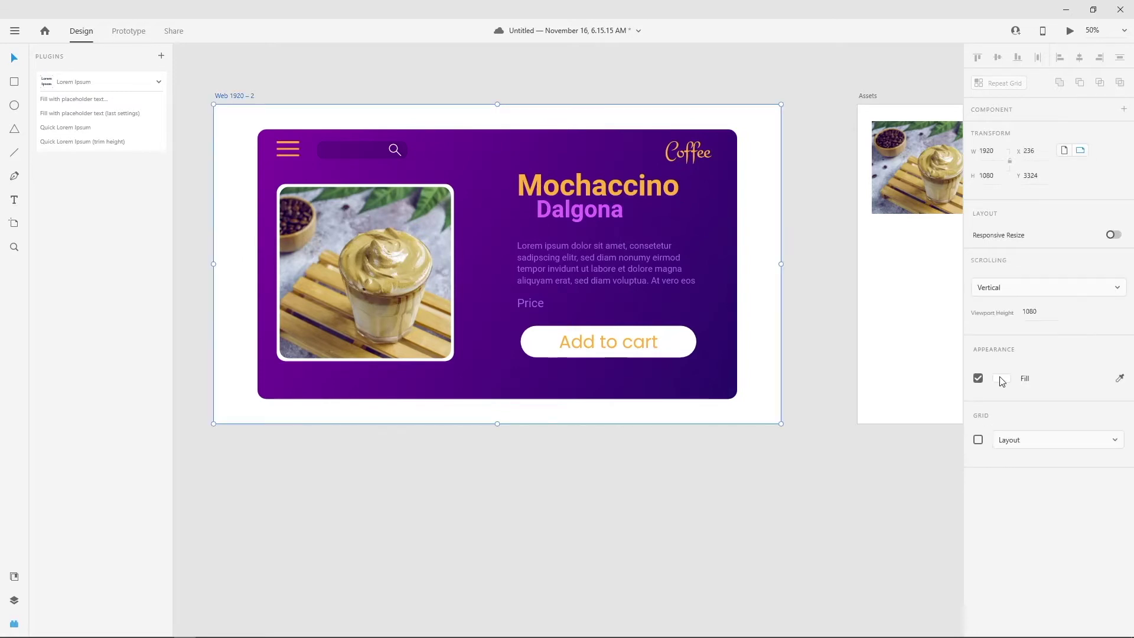
click(1003, 378)
click(959, 429)
click(523, 183)
click(762, 497)
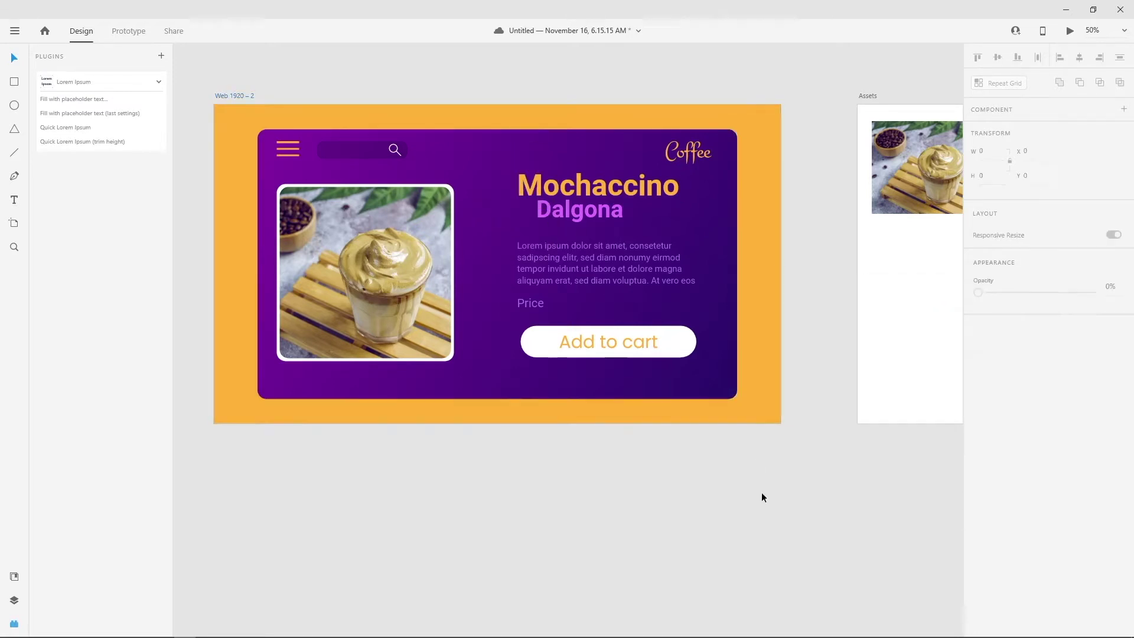
Step: Add a black shadow to the purple gradient card with Y 10, blur 20 and about 59% opacity
click(713, 348)
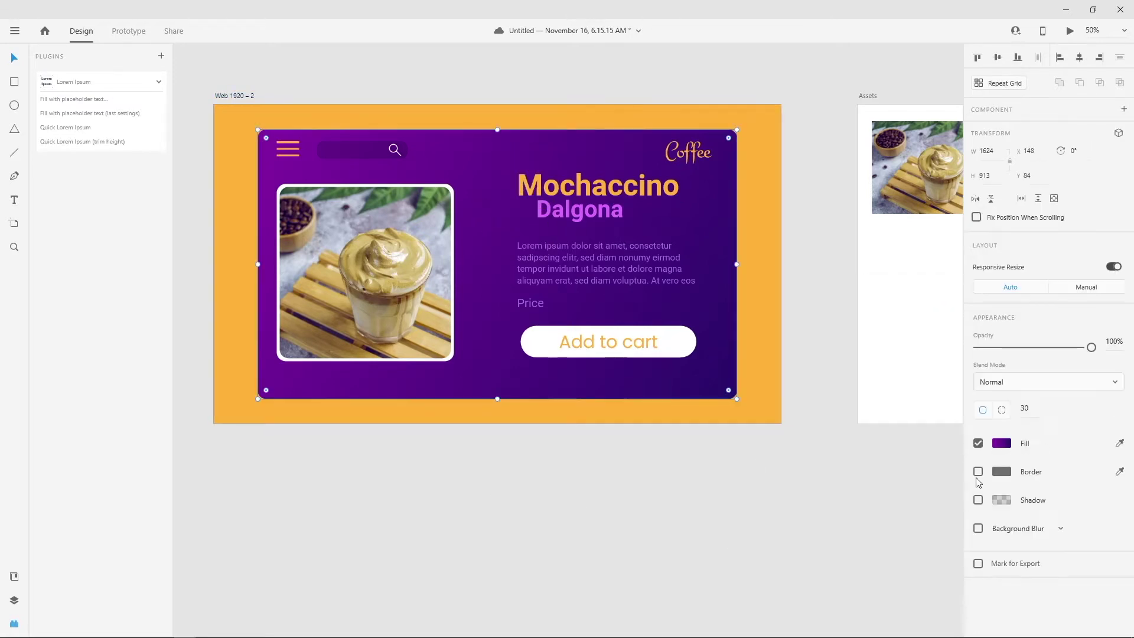
click(978, 499)
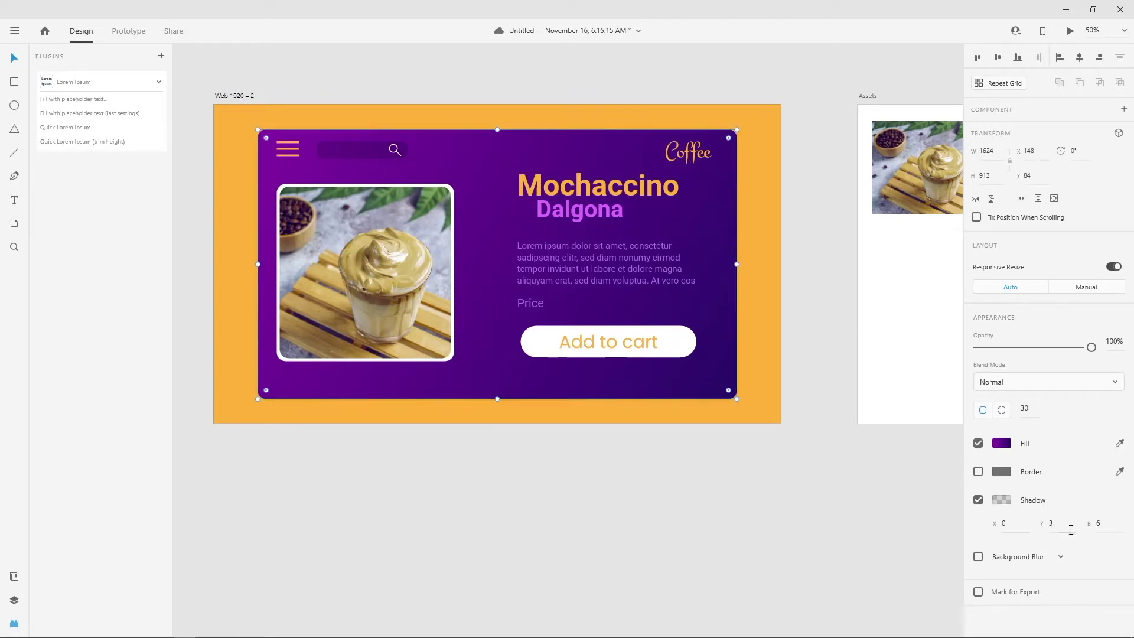
text(20)
click(1051, 523)
text(0)
click(1038, 532)
text(10)
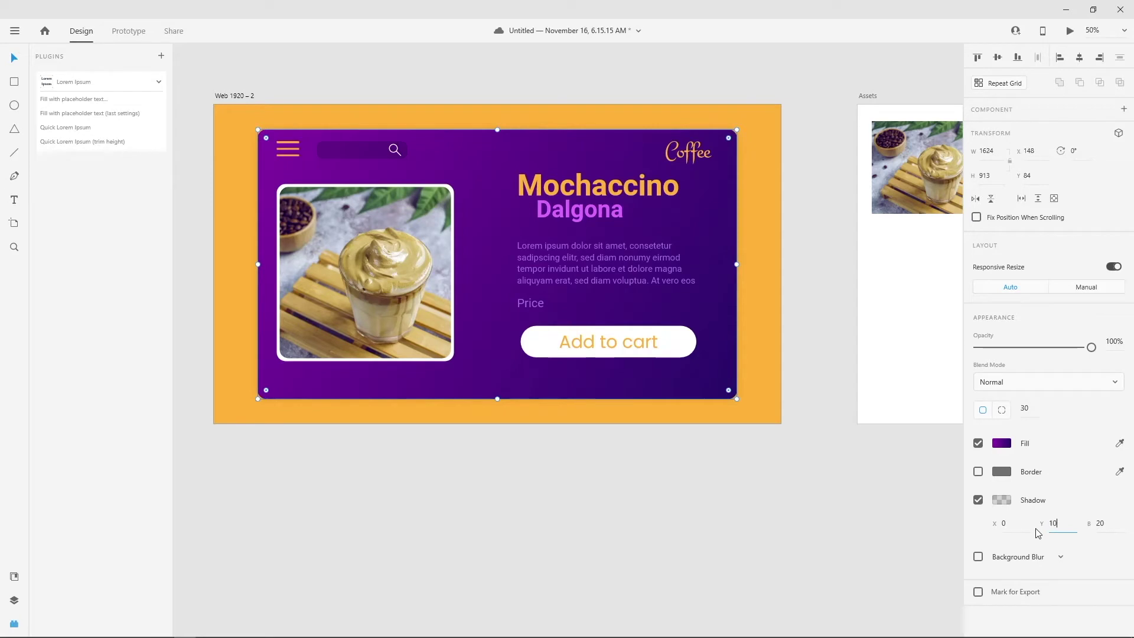
click(1007, 503)
drag(960, 506, 960, 471)
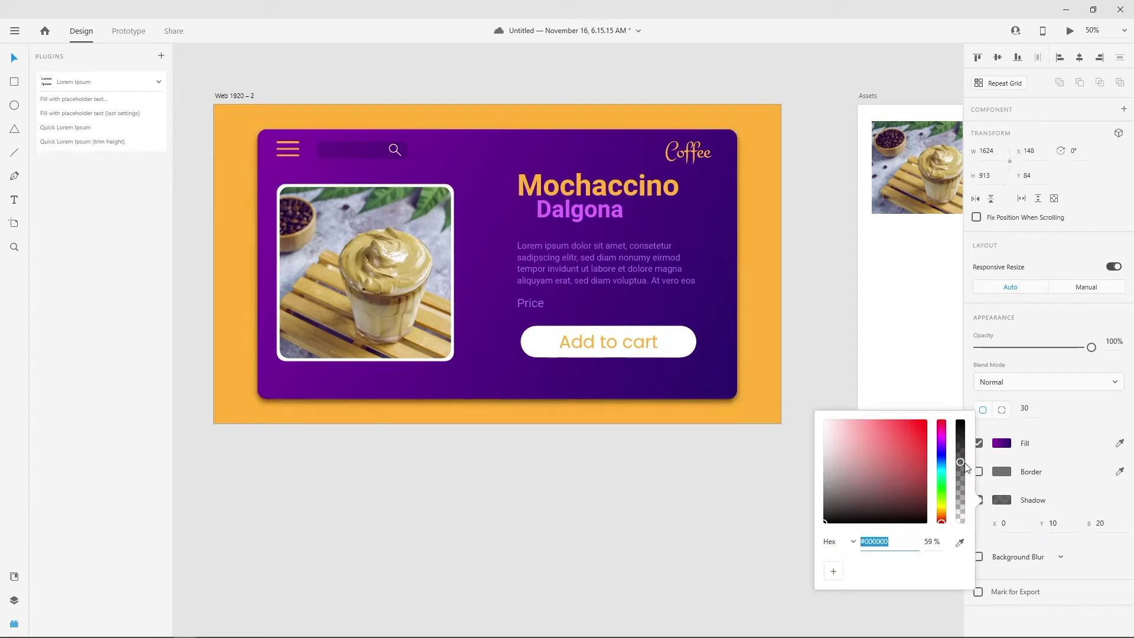
click(604, 555)
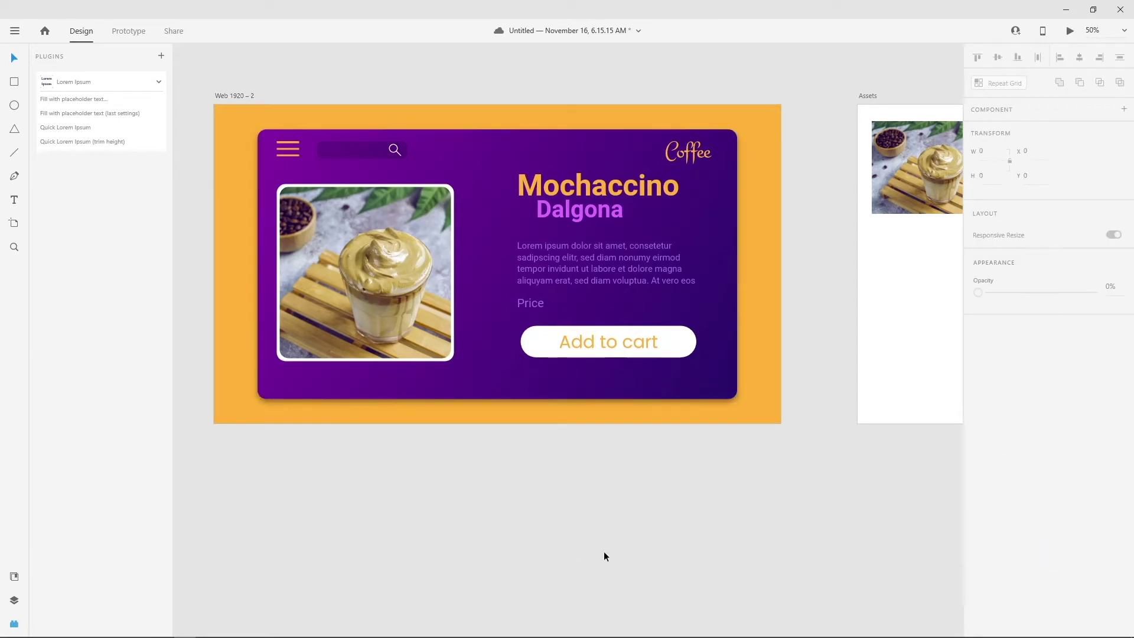
Step: Recolour the border of the search icon's circle with the orange sampled from the Mochaccino heading
key(z)
click(407, 144)
key(v)
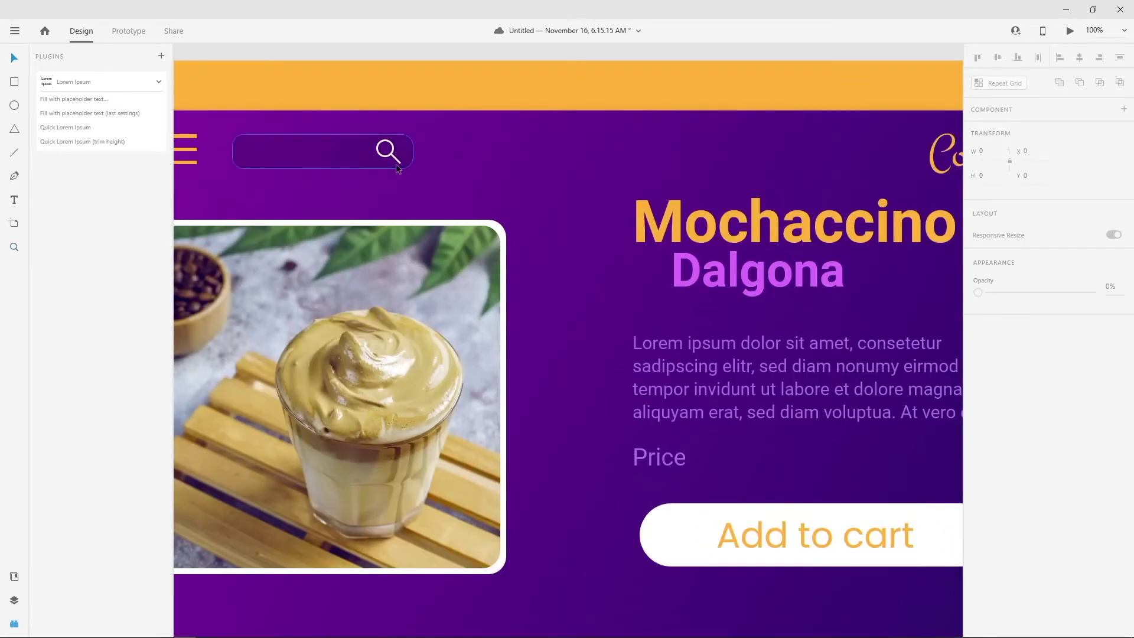
click(399, 161)
shift+click(399, 161)
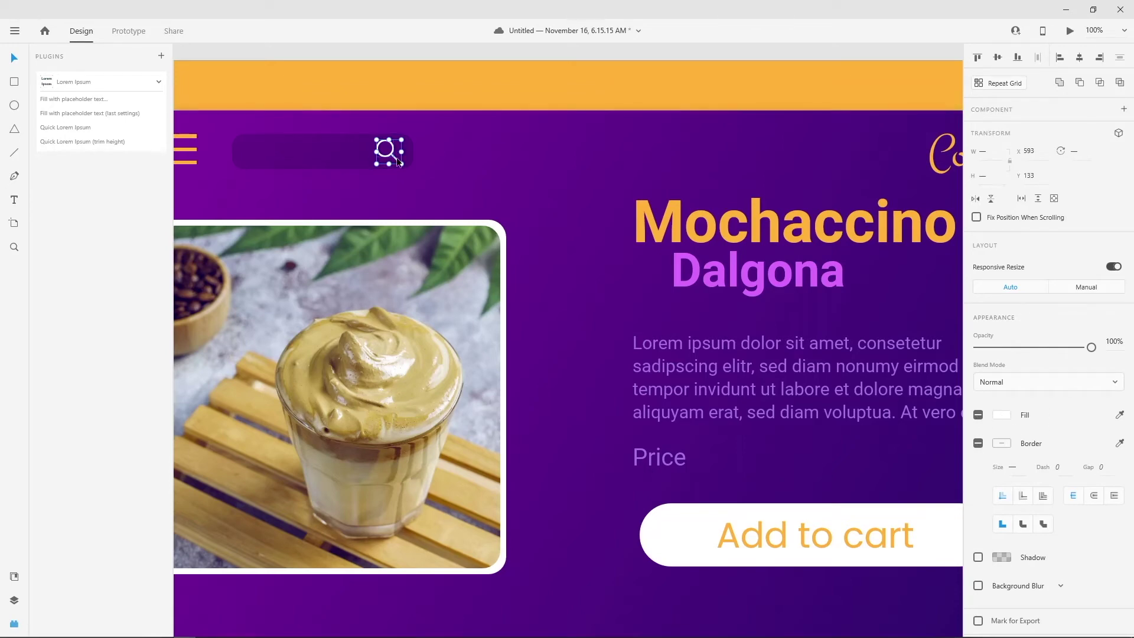
key(ctrl+g)
click(1001, 443)
click(960, 485)
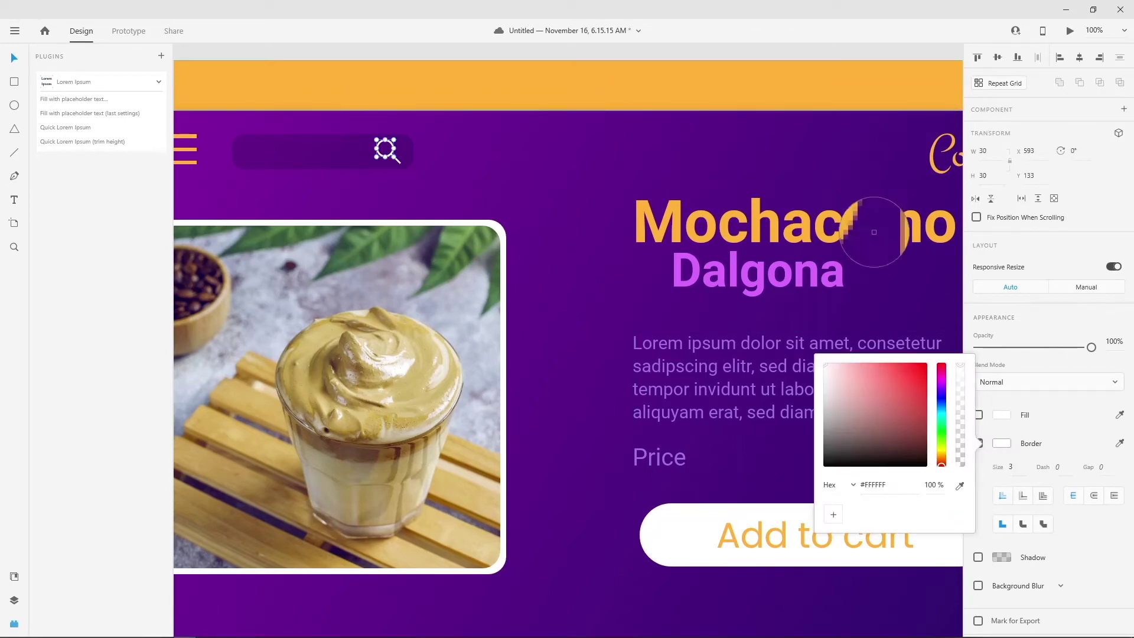
click(852, 227)
Step: Fill the search icon's slanted handle with the Mochaccino heading's orange
double_click(395, 158)
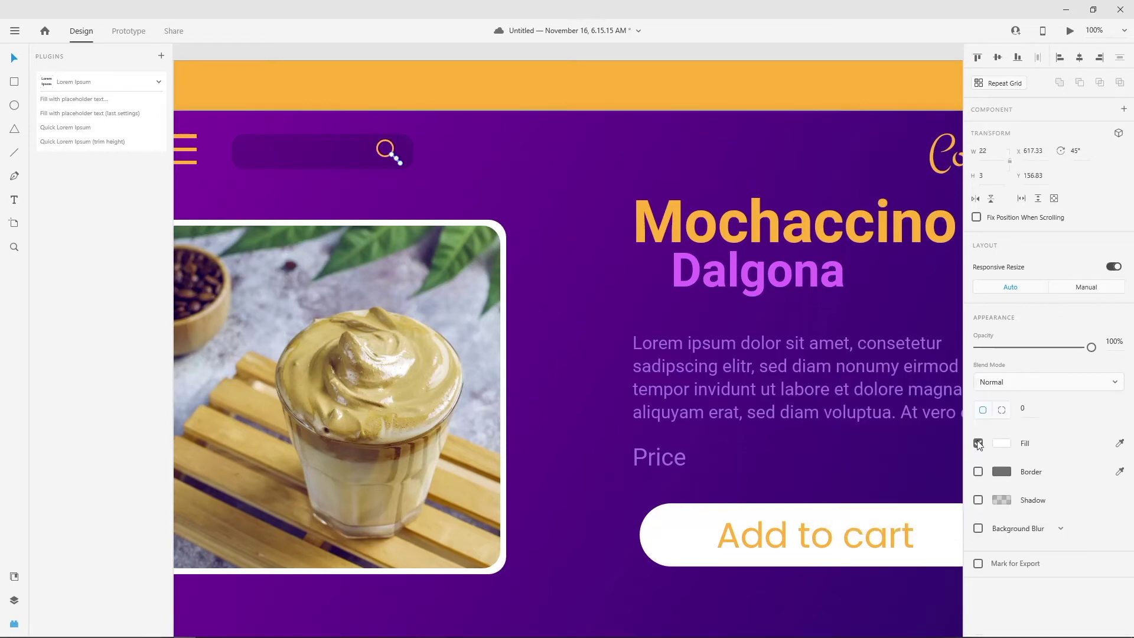
click(998, 471)
click(960, 495)
click(676, 232)
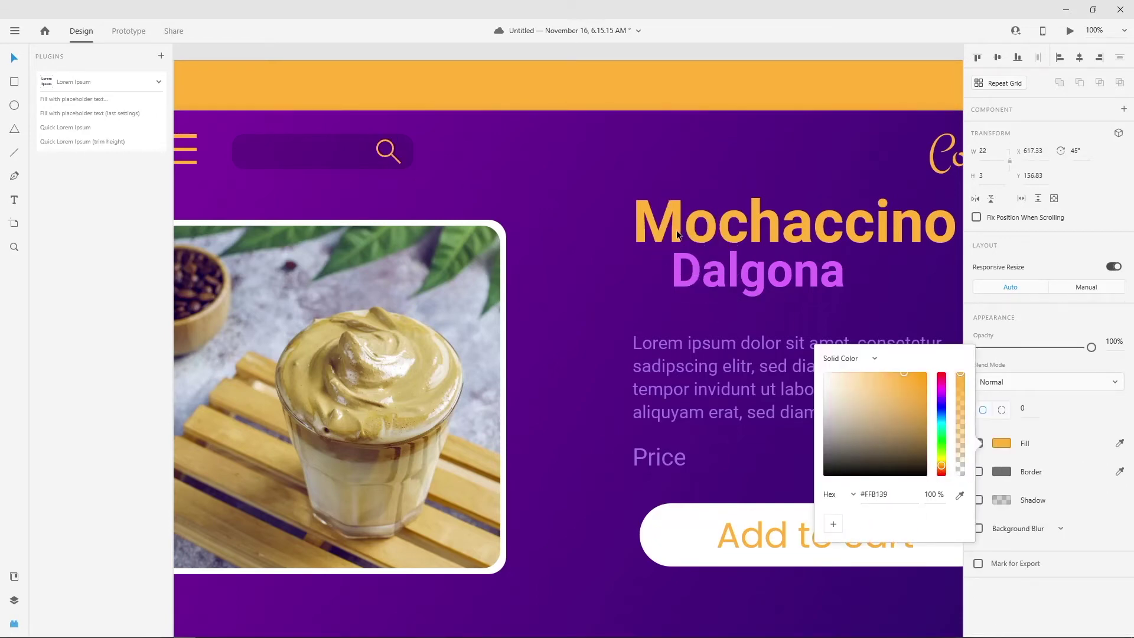
Step: Add the text search inside the search box
key(t)
click(274, 153)
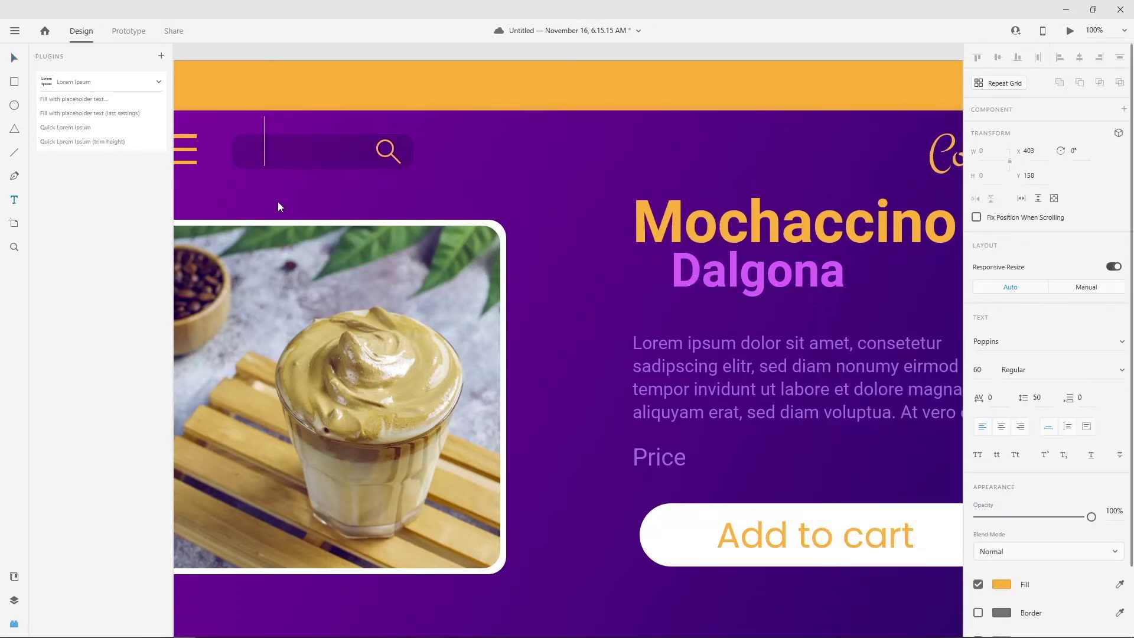
text(S)
key(BackSpace)
text(sear)
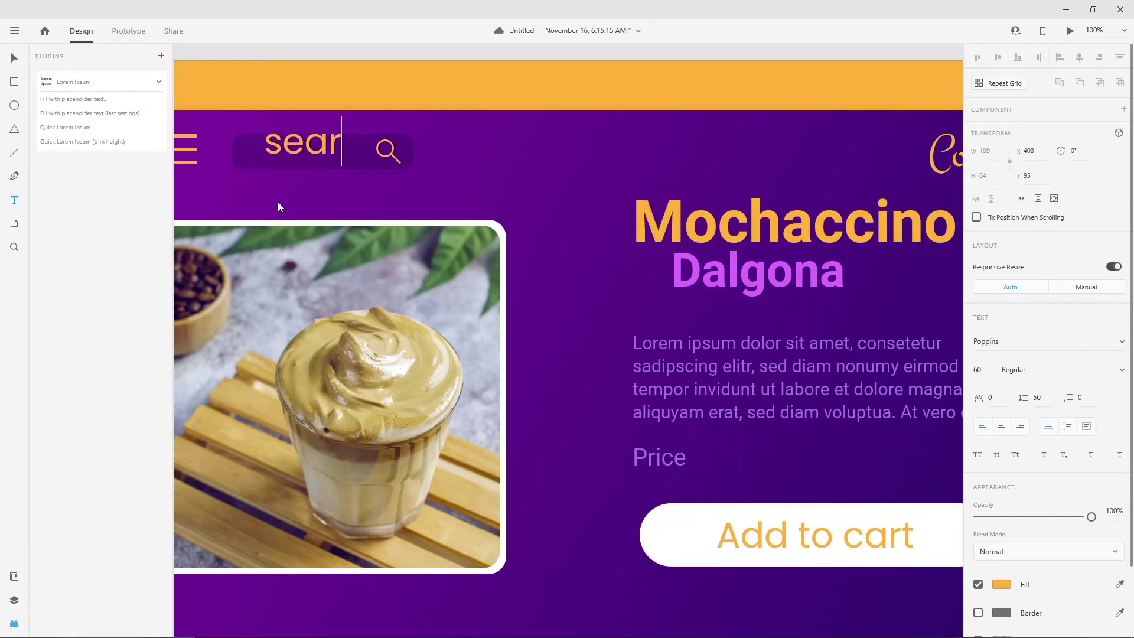
text(ch)
Step: Set the search text to the Roboto font at size 30
key(ctrl+a)
click(1033, 342)
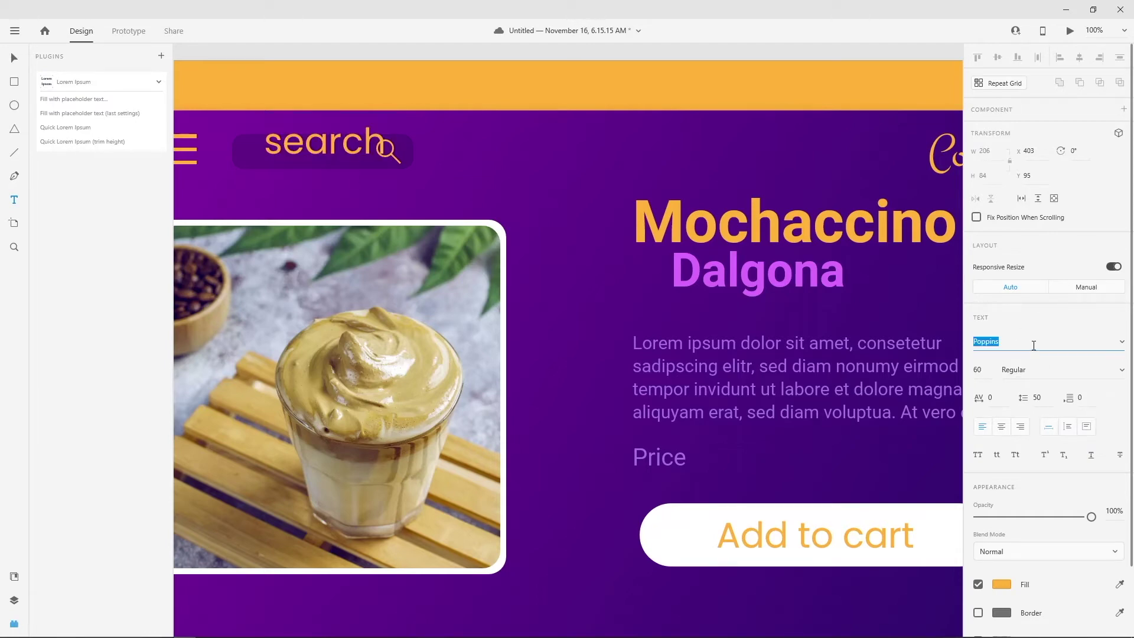
text(Roboto)
key(Return)
click(978, 369)
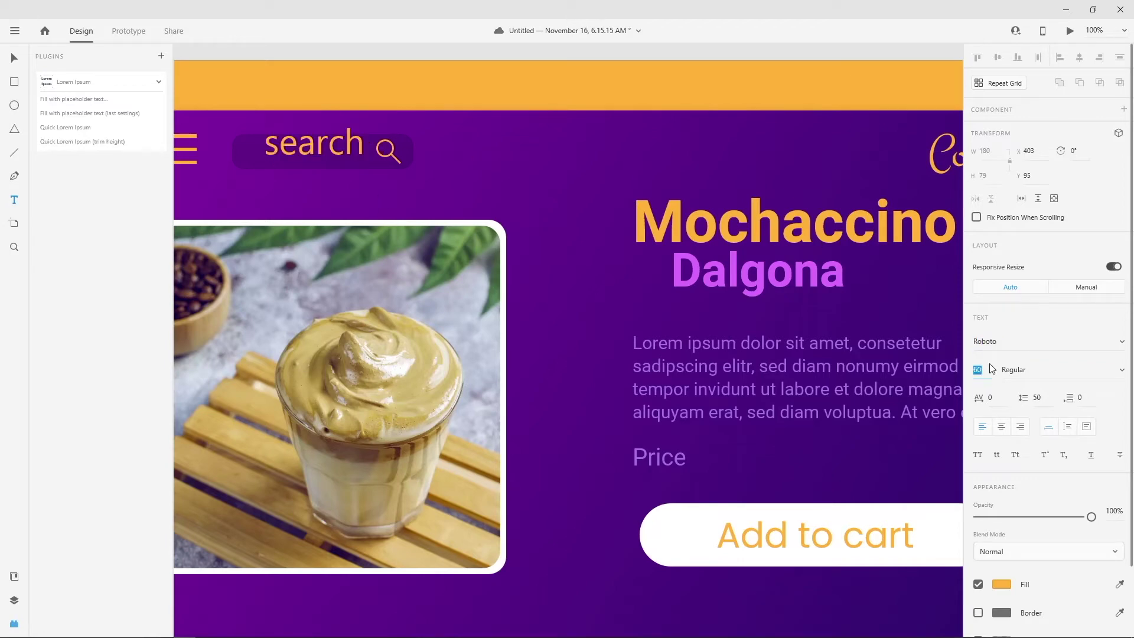
text(30)
key(Return)
Step: Move the search text inside the search box to about X 452, Y 134
click(16, 59)
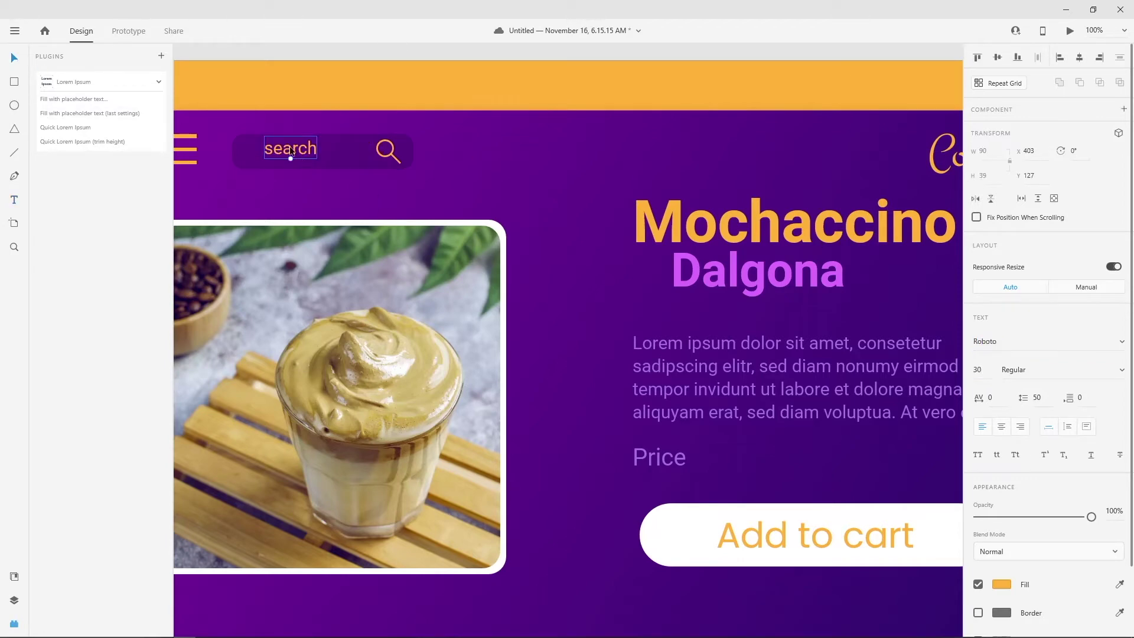
mouse_move(294, 151)
mouse_down()
mouse_move(329, 151)
mouse_move(315, 153)
mouse_up()
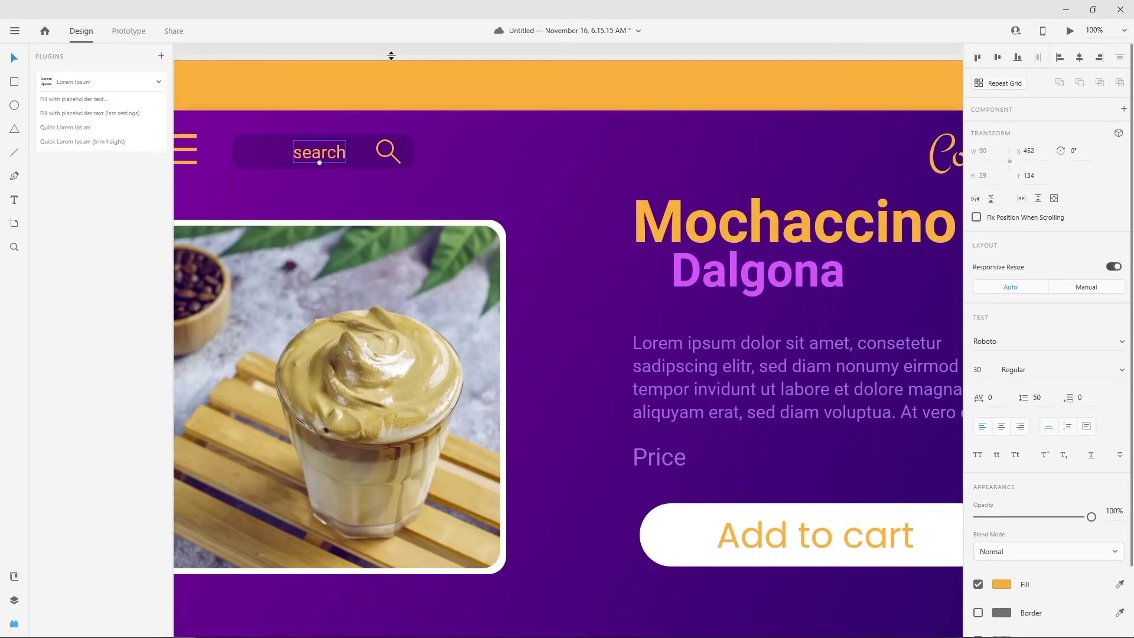
click(390, 54)
scroll(447, 68, up, 1)
click(1124, 30)
click(1083, 69)
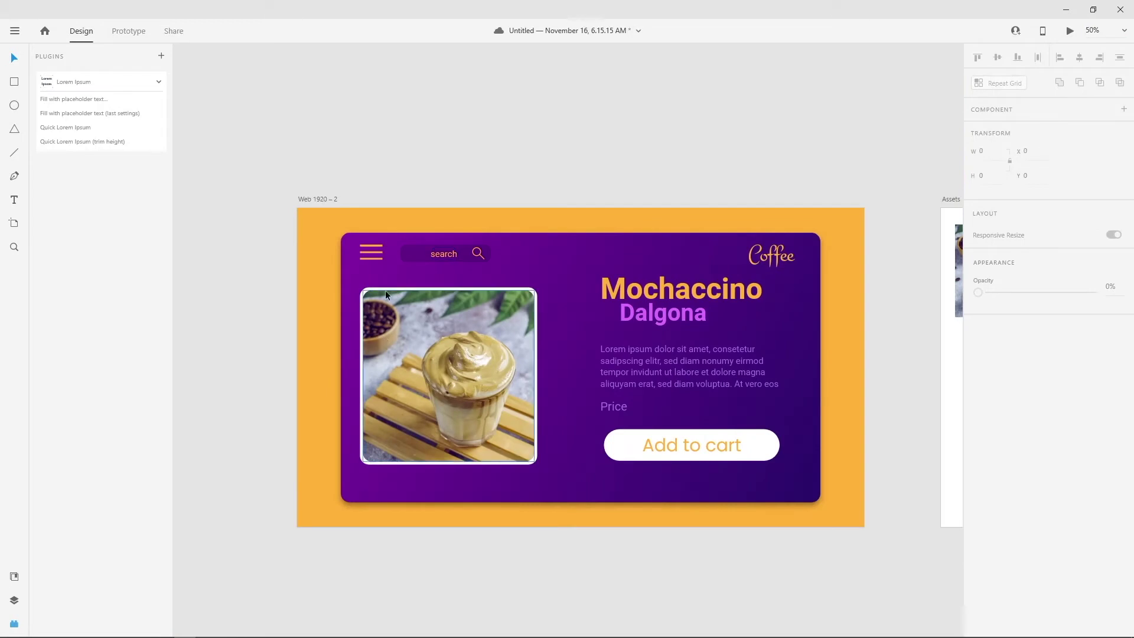
Step: Nudge the search text slightly up and to the left to balance it beside the search icon
click(443, 255)
key(Up)
key(Up)
key(Right)
key(Right)
key(Right)
key(Right)
key(Right)
key(Right)
key(Right)
key(Right)
key(Right)
key(Right)
key(Right)
key(Right)
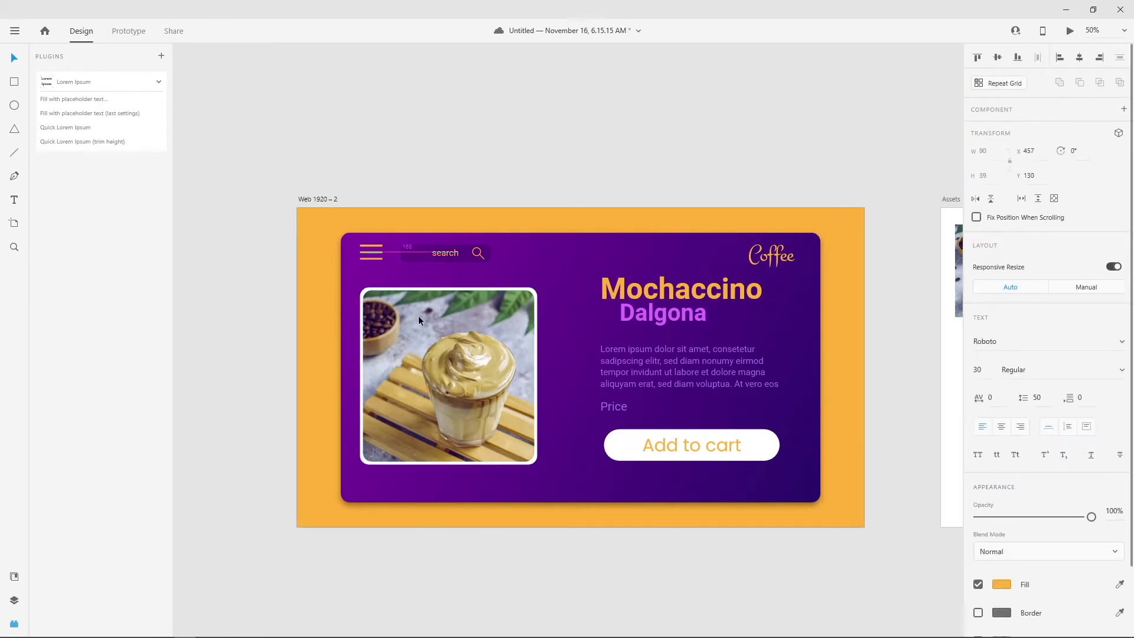
key(Left)
key(Left)
key(Left)
key(Left)
key(Left)
key(Left)
key(Left)
key(Left)
key(Left)
key(Left)
key(Left)
key(Left)
key(Left)
key(Left)
key(Left)
key(Left)
key(Left)
key(Left)
key(Down)
key(Left)
key(Down)
key(Escape)
Step: Add the text Know Recipe above the Add to cart button, on the same line as Price
scroll(676, 499, down, 3)
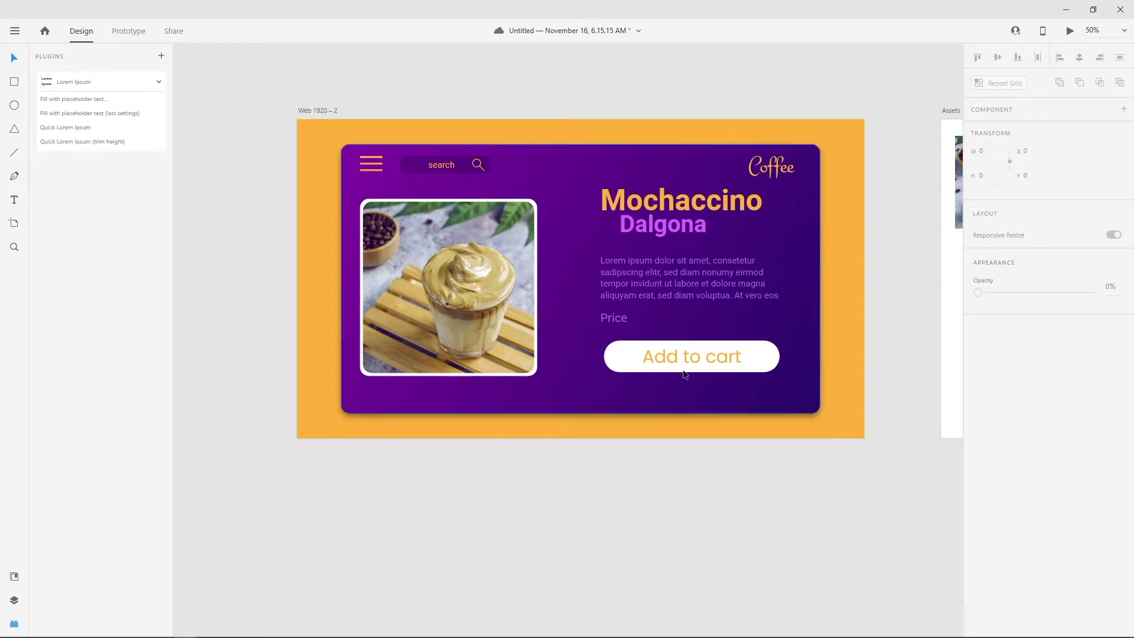
key(t)
click(707, 322)
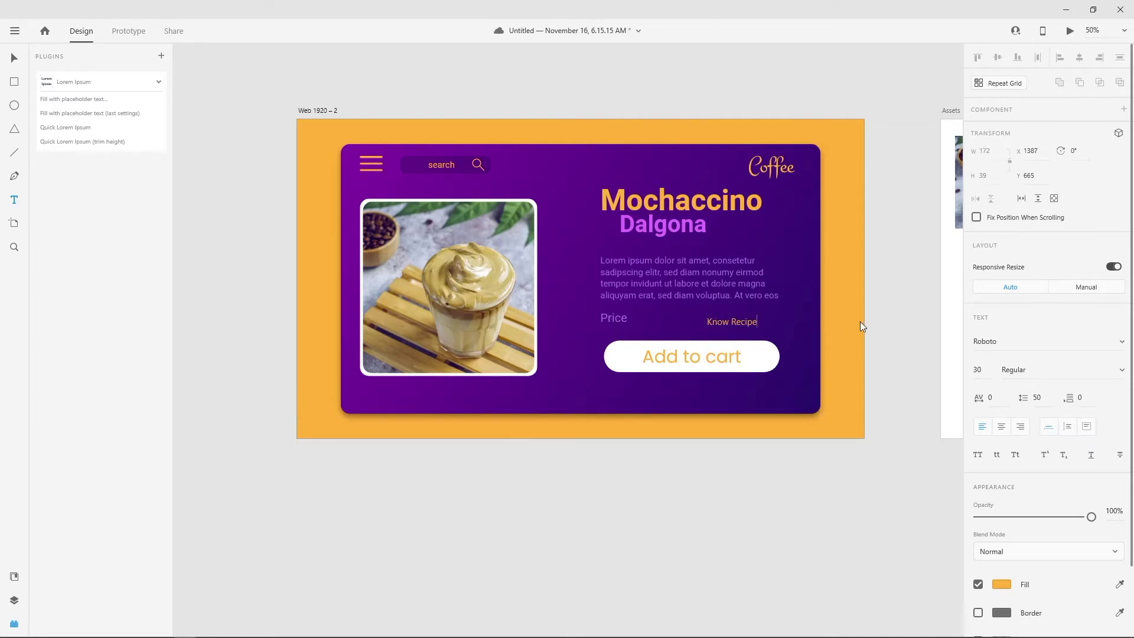
click(1015, 341)
key(Escape)
key(Escape)
Step: Change the Know Recipe text to Poppins and shift it slightly up and left, level with Price
double_click(748, 322)
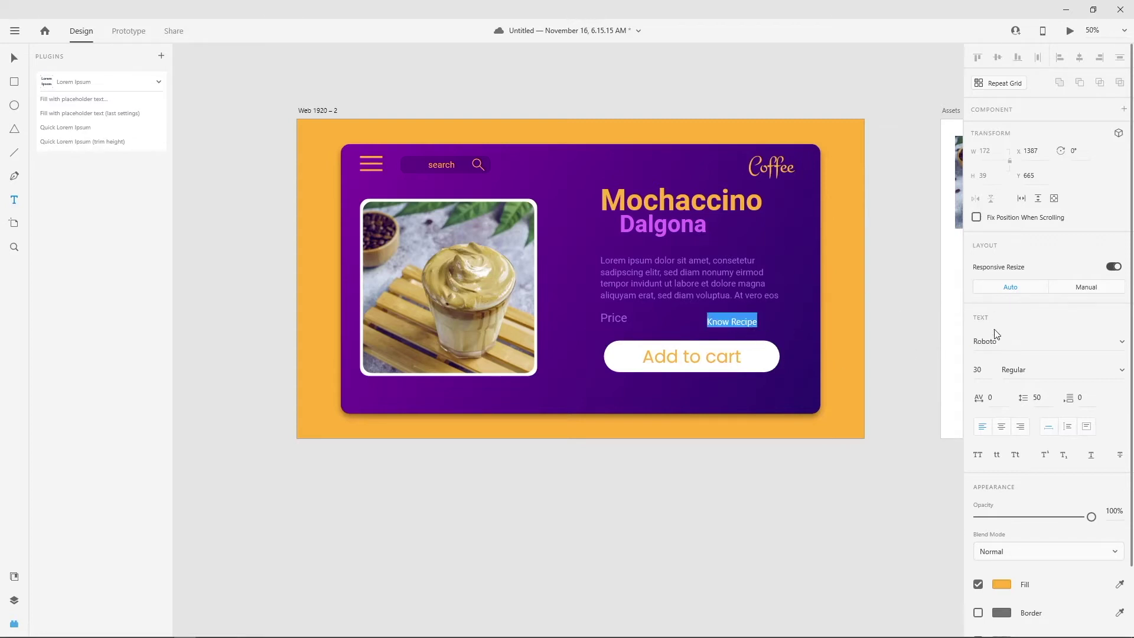
click(1002, 341)
text(Poppins)
key(Escape)
drag(749, 325, 739, 321)
click(656, 331)
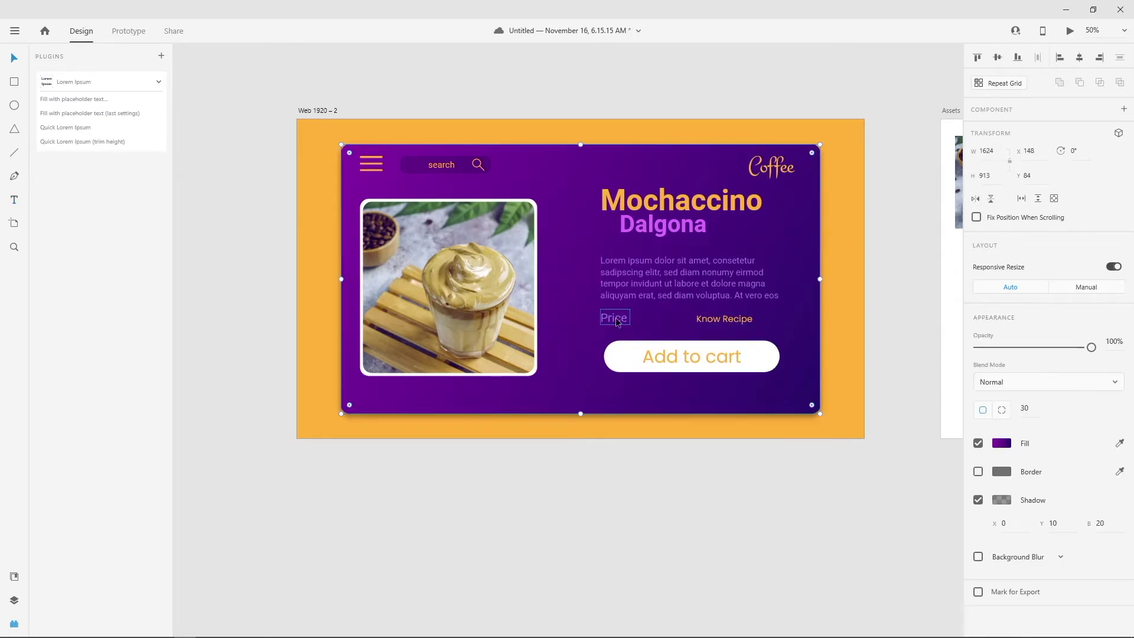
Step: Change the font of the Price text to Poppins
click(616, 320)
click(626, 317)
click(617, 319)
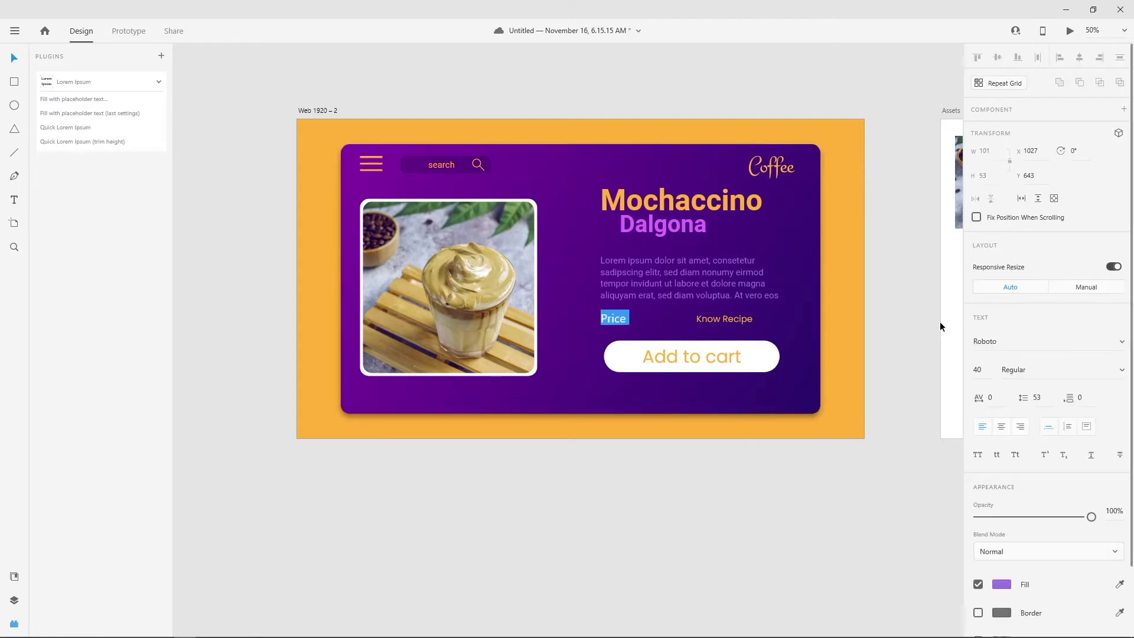
click(1007, 342)
text(Poppins)
key(Return)
click(678, 508)
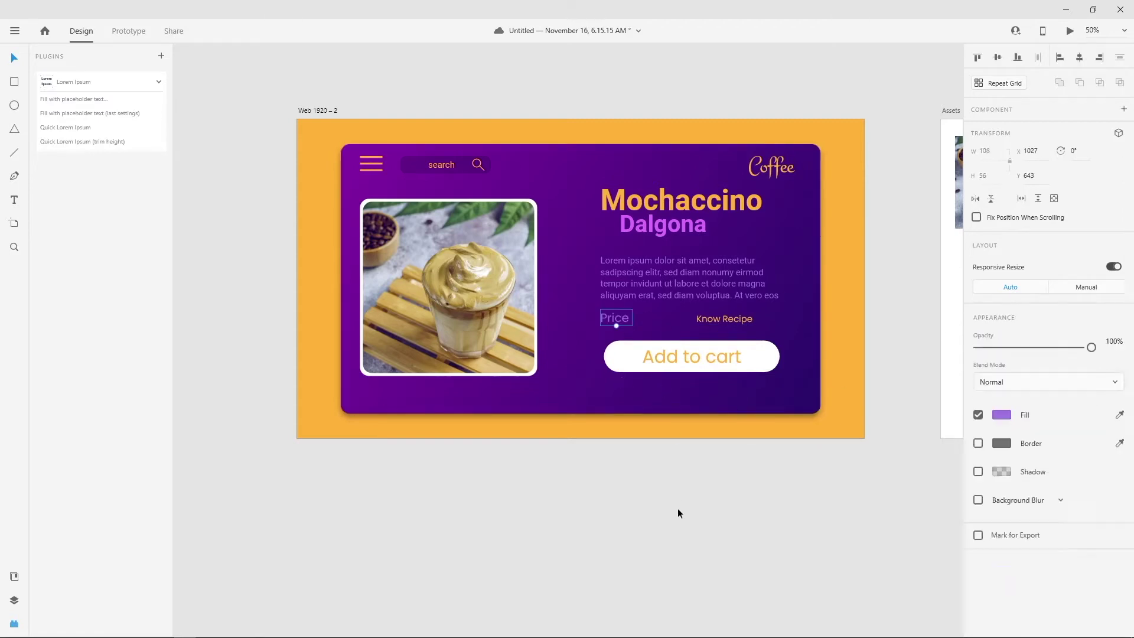
Step: Move the Price text slightly down, closer to the Add to cart button
key(z)
click(712, 328)
key(v)
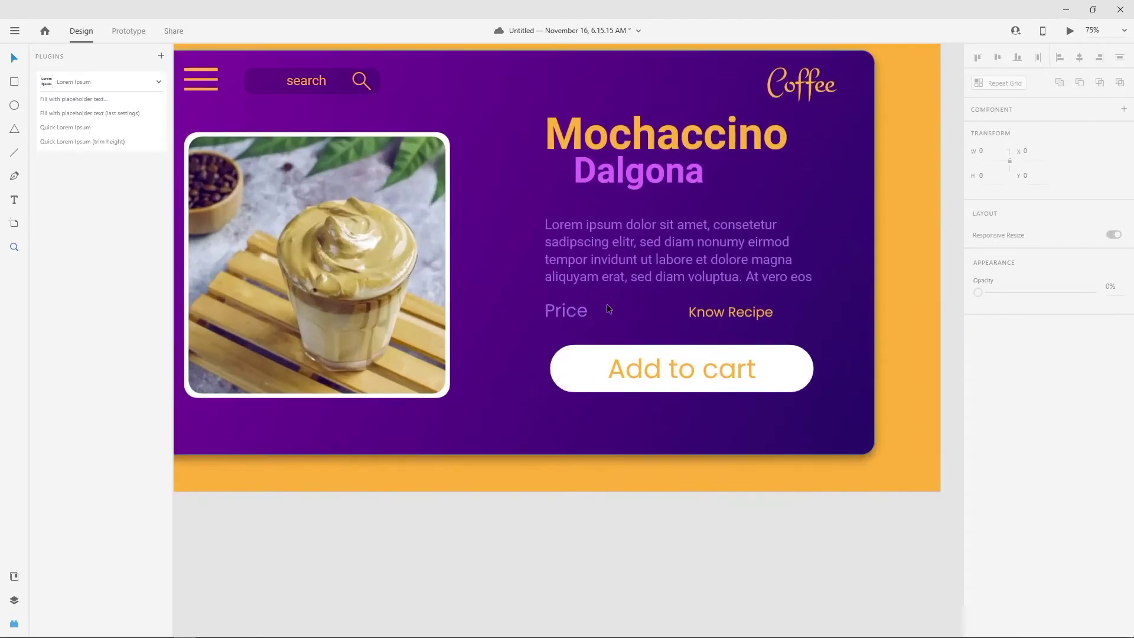
drag(586, 312, 583, 313)
Step: Try size 40 on the Know Recipe text
click(734, 312)
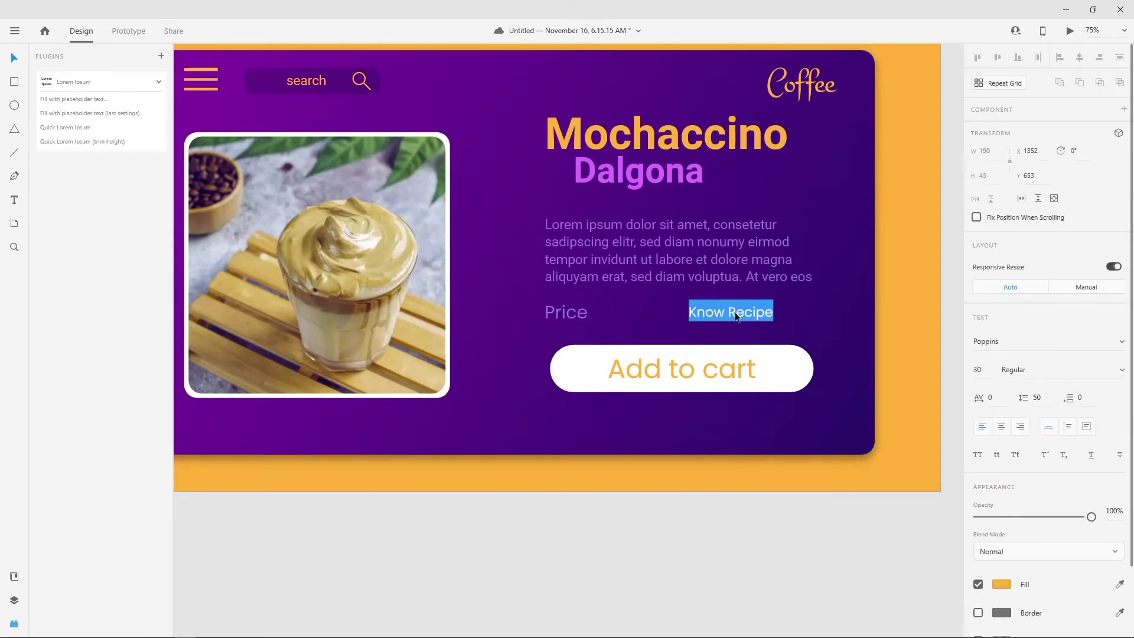
click(986, 370)
text(40)
key(Return)
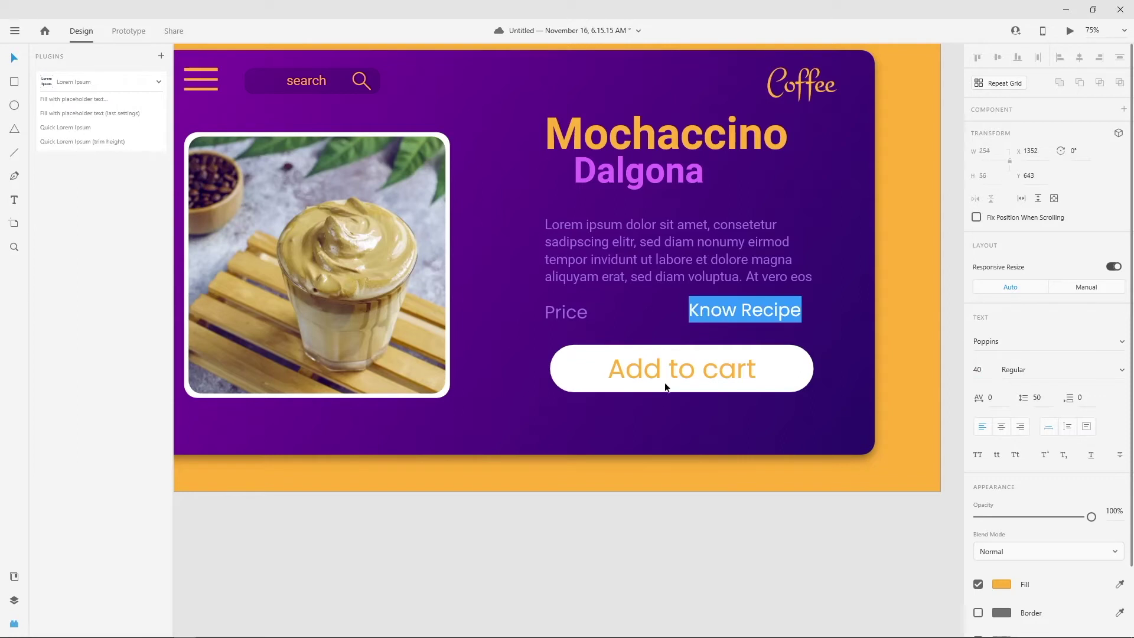
key(shift+Down)
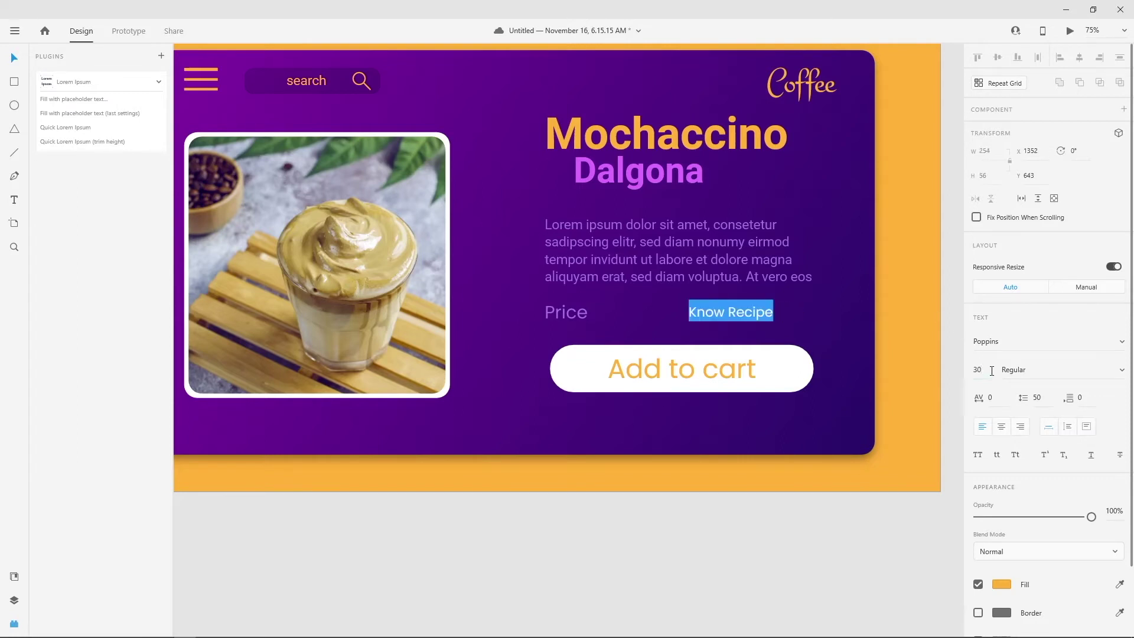
Step: Move the Know Recipe text slightly down and left to about X 1336, Y 660
click(16, 59)
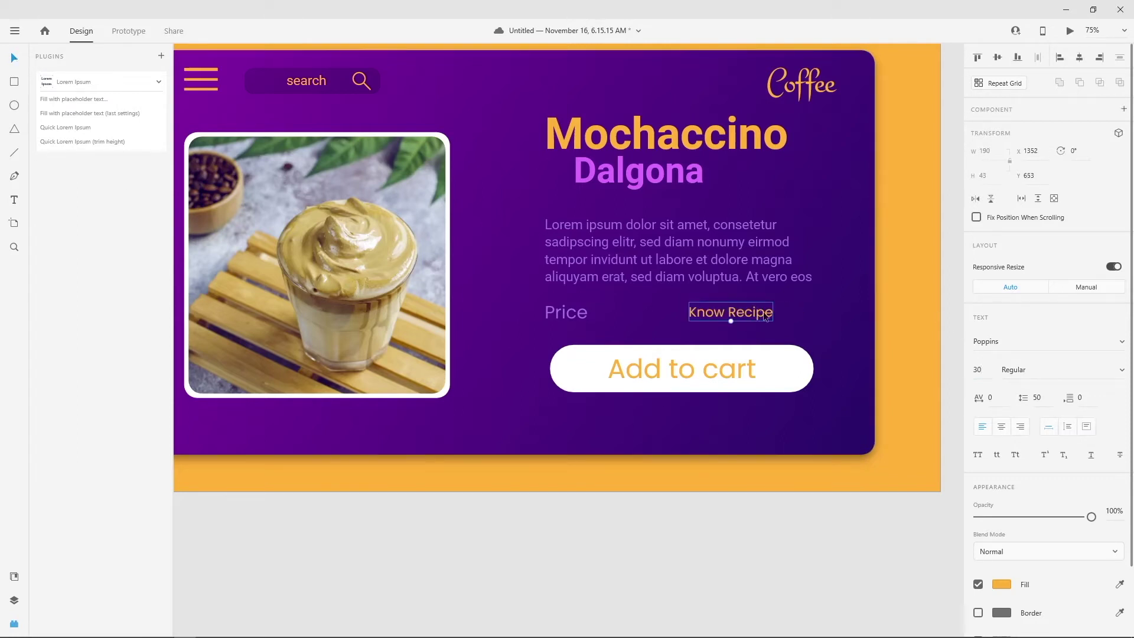
drag(764, 316, 758, 319)
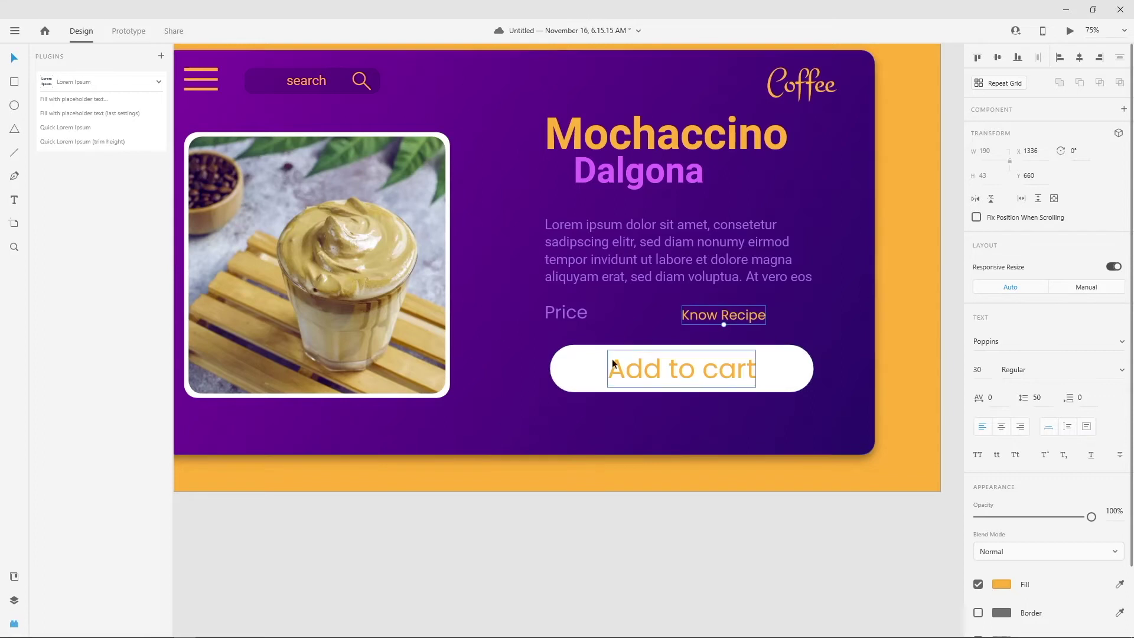
Step: Draw a white rectangle without border, about 191 by 8, as an underline beneath the Know Recipe text
click(14, 83)
drag(682, 324, 766, 325)
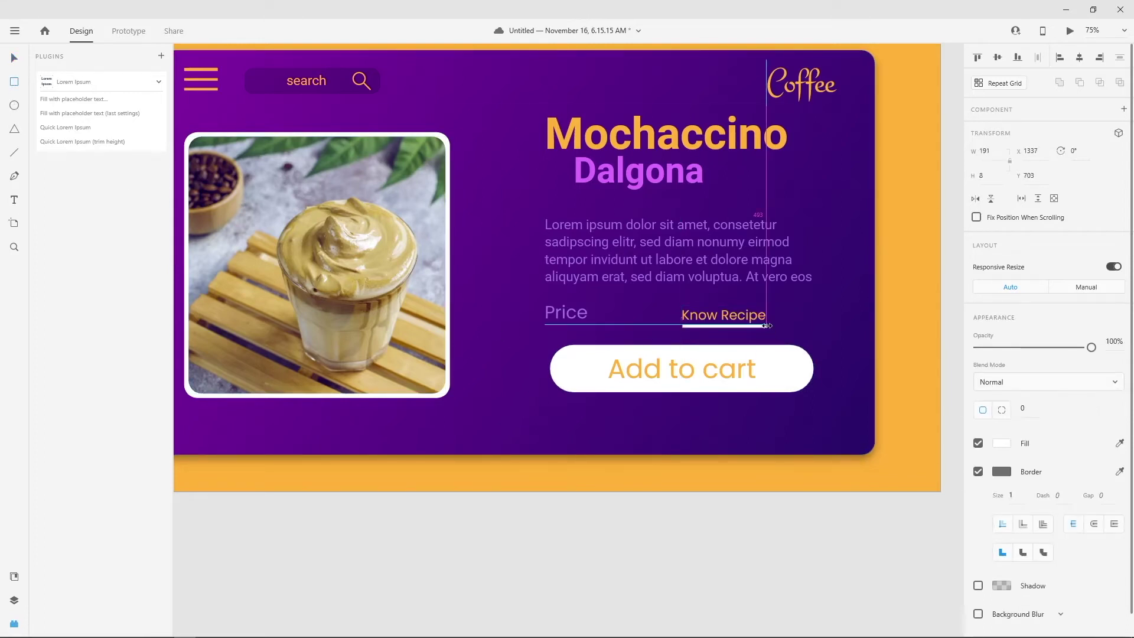
click(978, 471)
click(1001, 443)
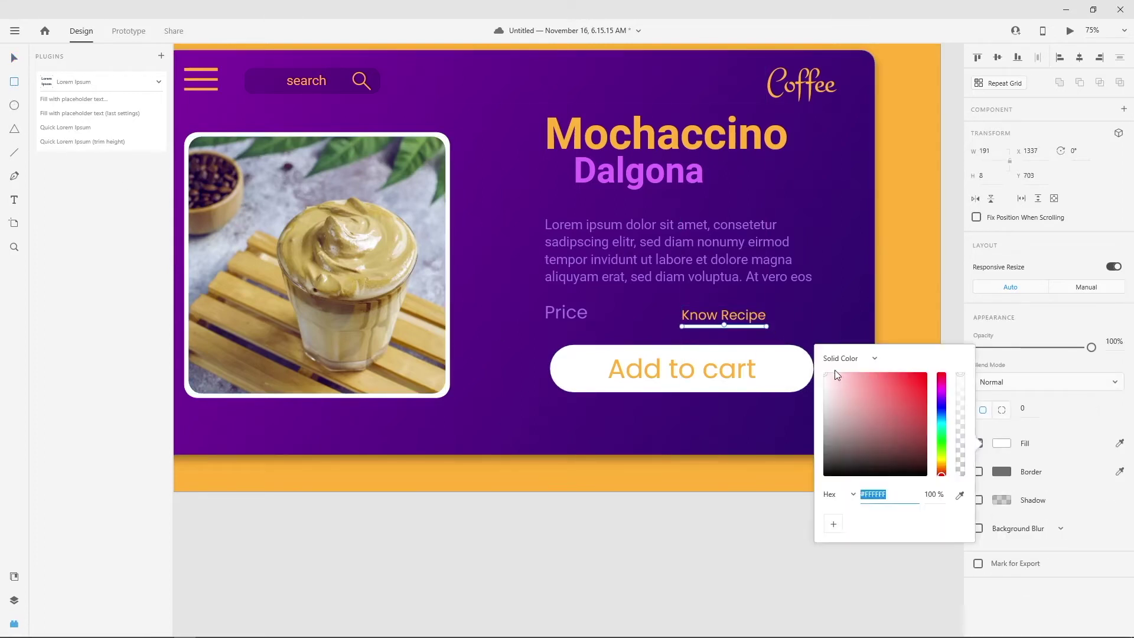
Step: Resize the underline rectangle to 200 by 5 and move it to about X 1338, Y 702
click(983, 175)
text(6)
key(Return)
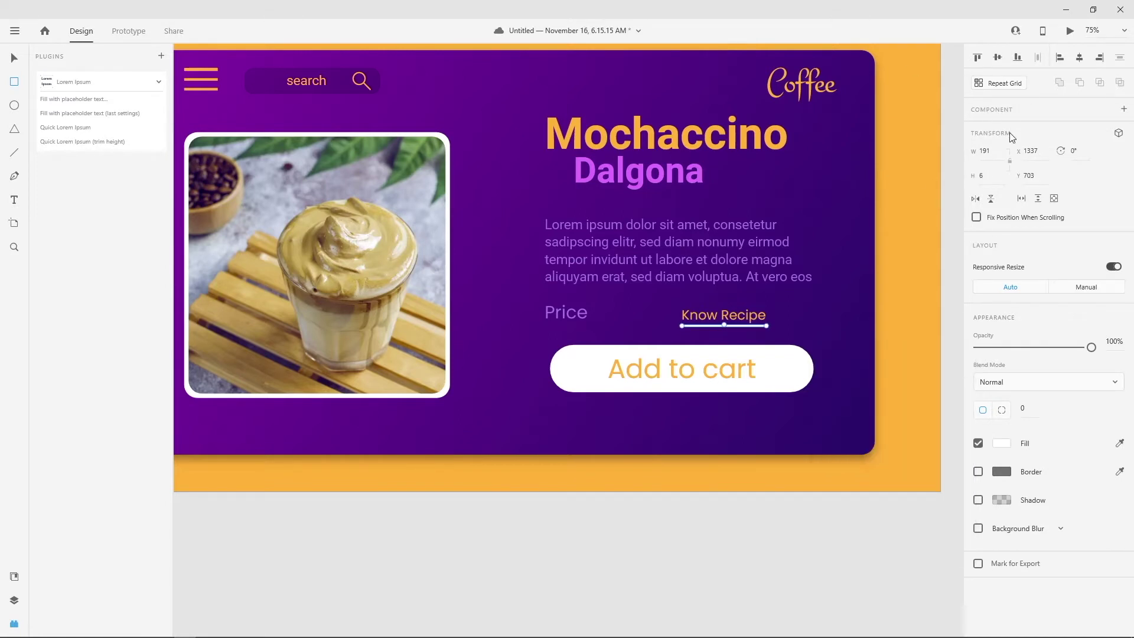
text(200)
key(Return)
text(5)
key(Return)
key(v)
drag(750, 329, 750, 328)
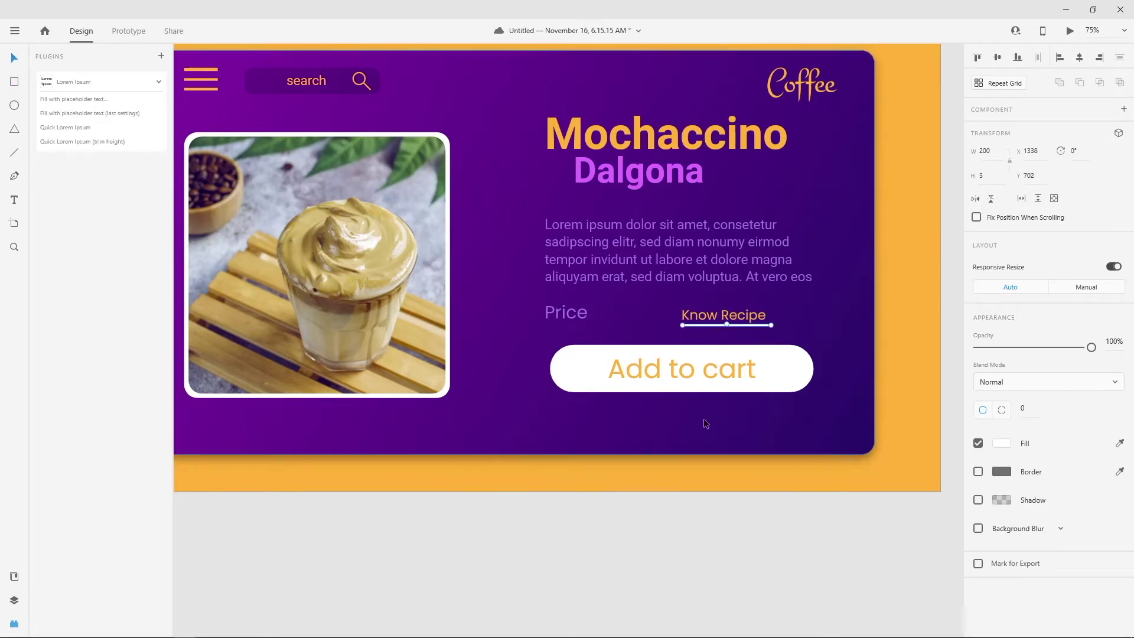
Step: Set the Know Recipe underline's width to 230 and its height to 3
click(999, 150)
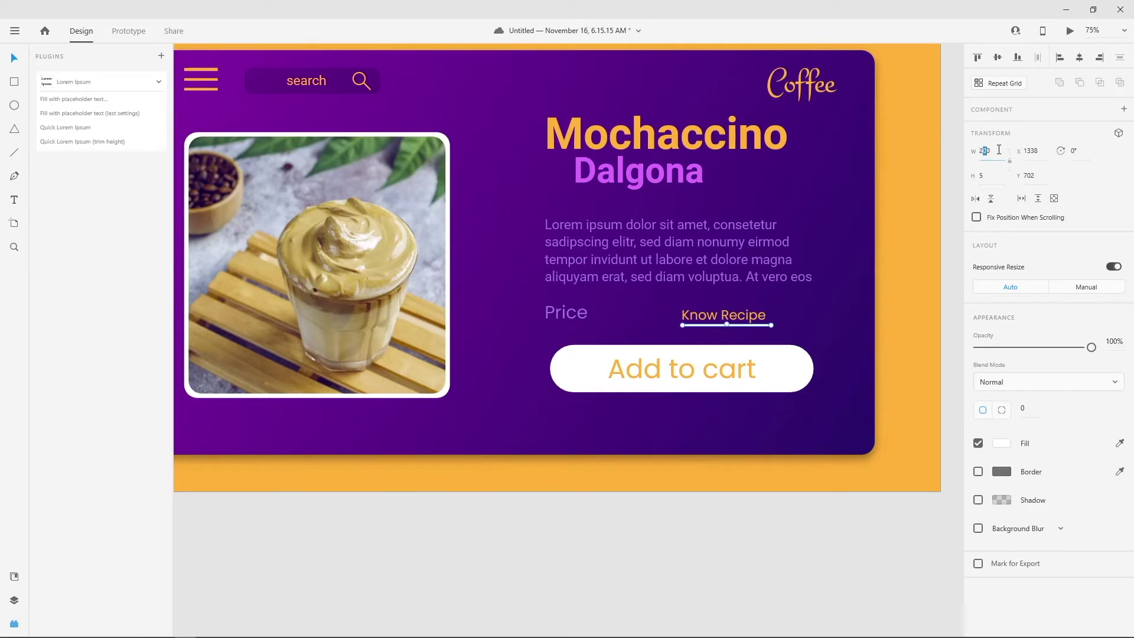
text(230)
key(Return)
click(818, 303)
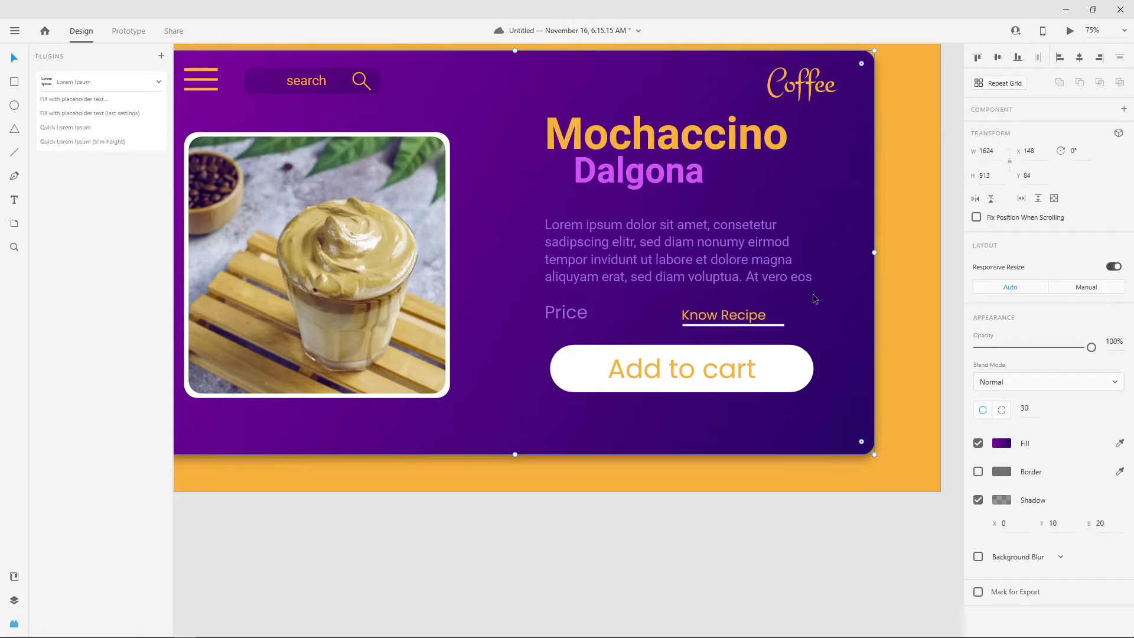
click(780, 326)
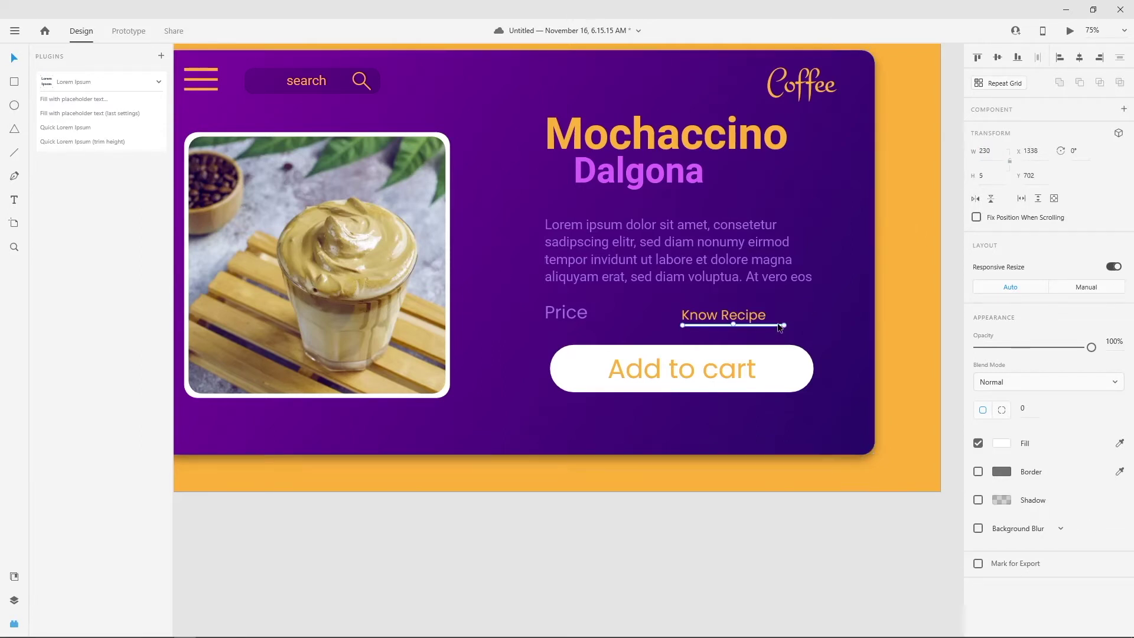
click(991, 177)
text(3)
key(Return)
Step: Fill the Know Recipe text and its underline together with a dark purple, and save the document
click(707, 314)
shift+click(762, 325)
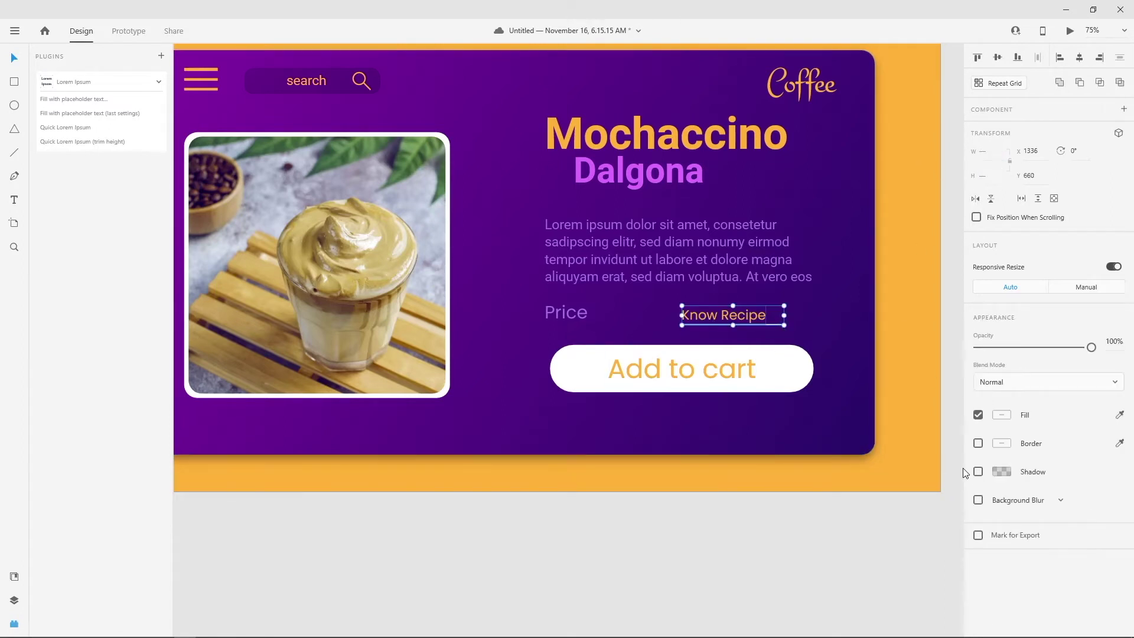
click(1001, 414)
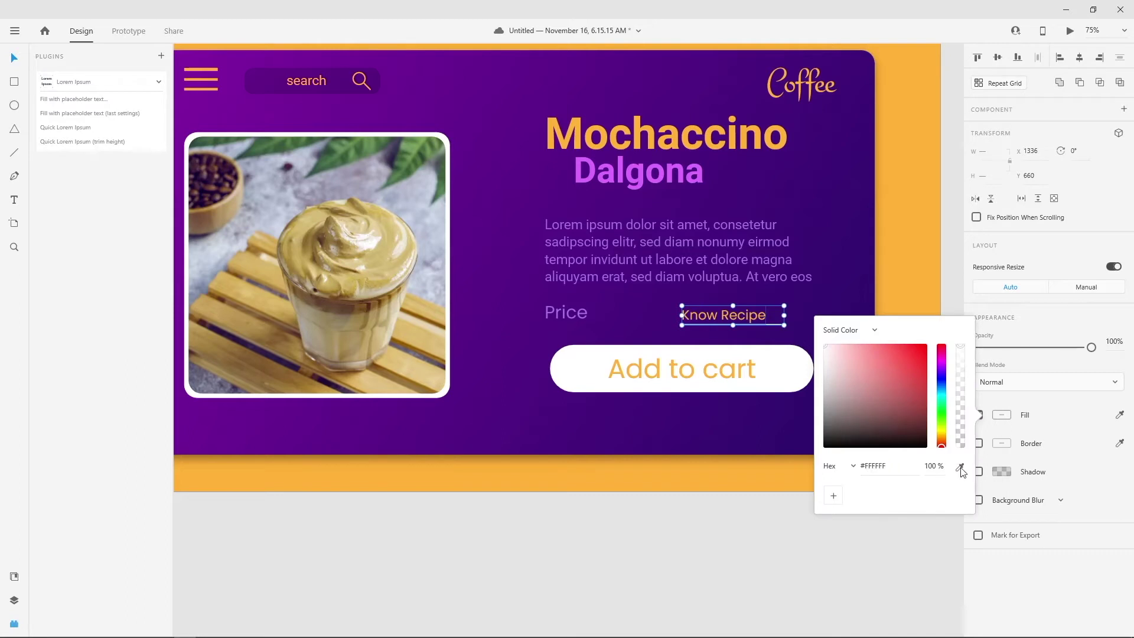
drag(943, 447, 915, 432)
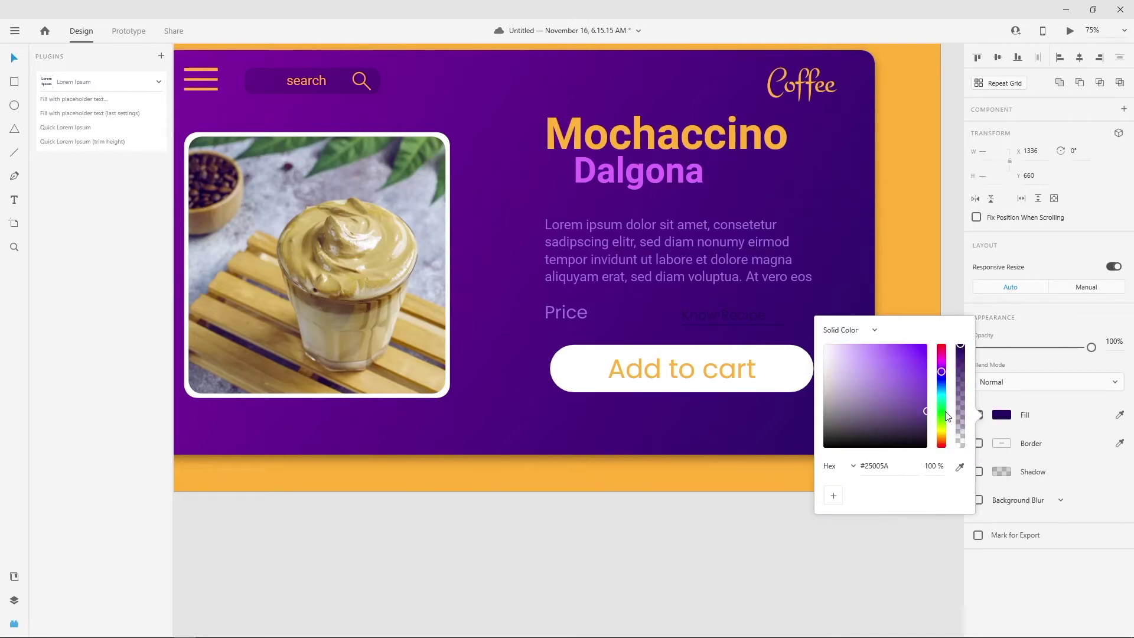
click(736, 542)
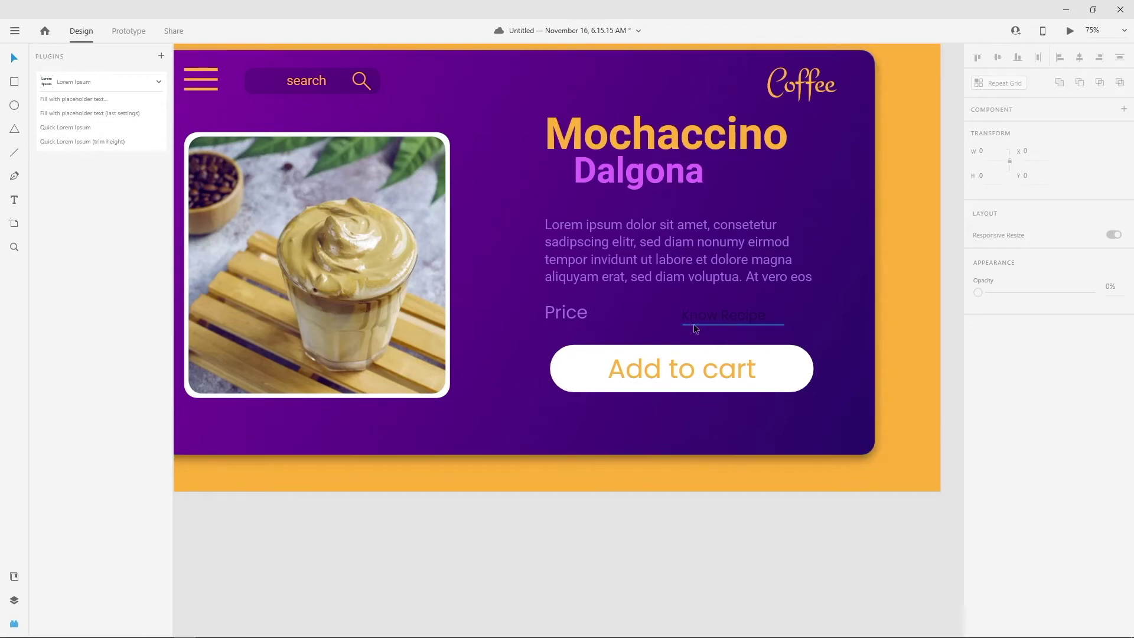
key(ctrl+s)
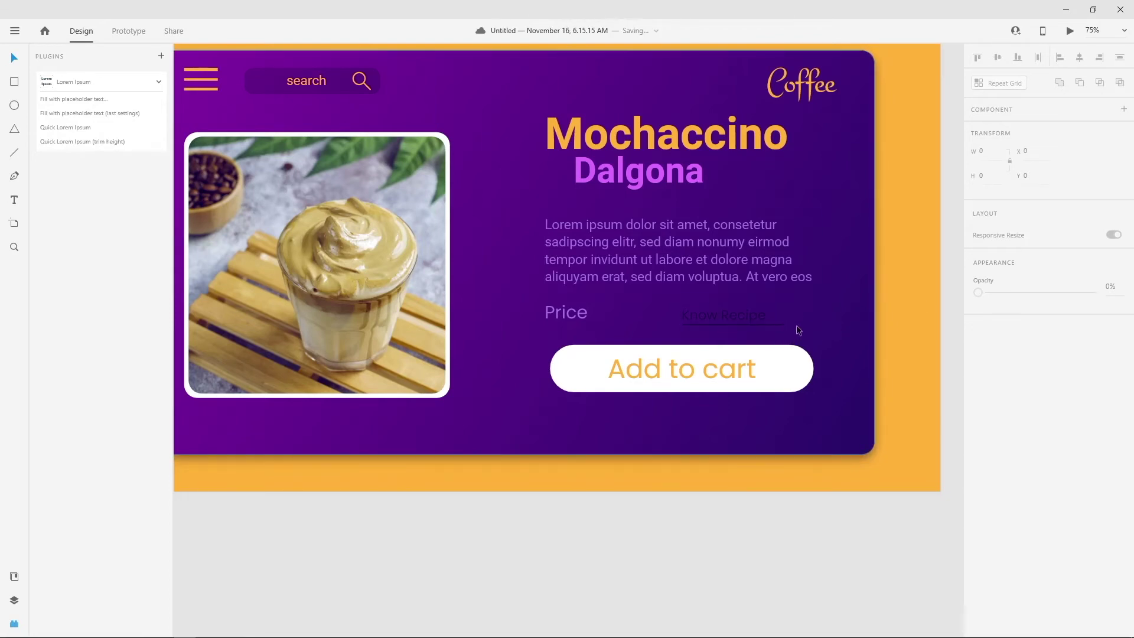
Step: Add the text "₹ 199" next to the Price label and position it at about X 1141, Y 657
click(558, 313)
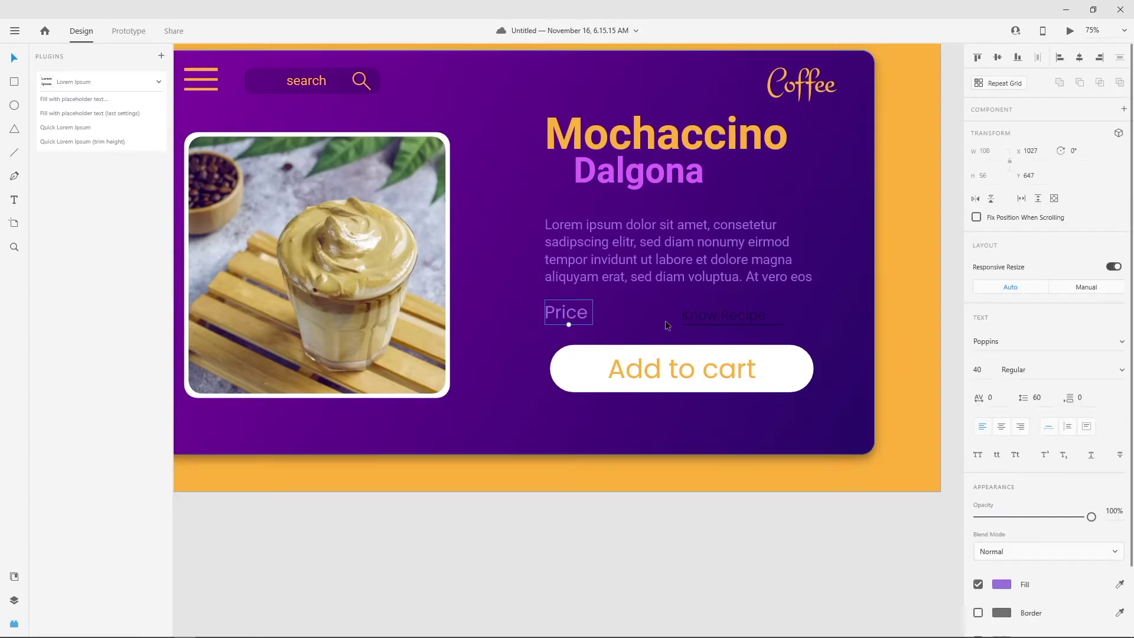
key(t)
click(597, 315)
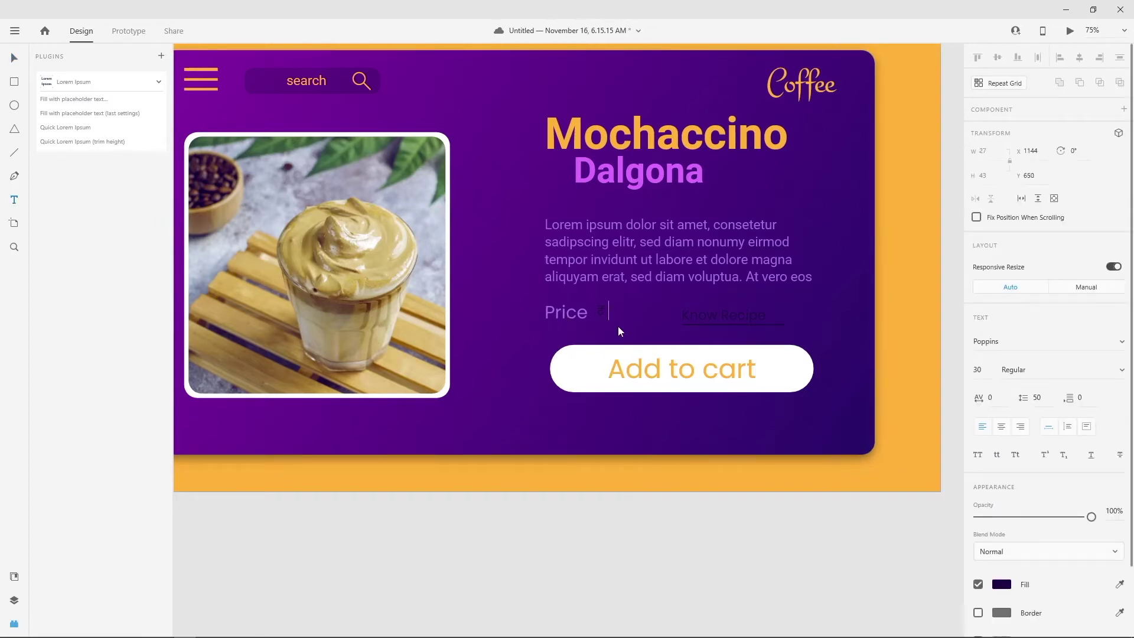
key(Escape)
drag(601, 313, 600, 312)
key(Down)
key(Down)
key(Down)
double_click(608, 315)
click(650, 567)
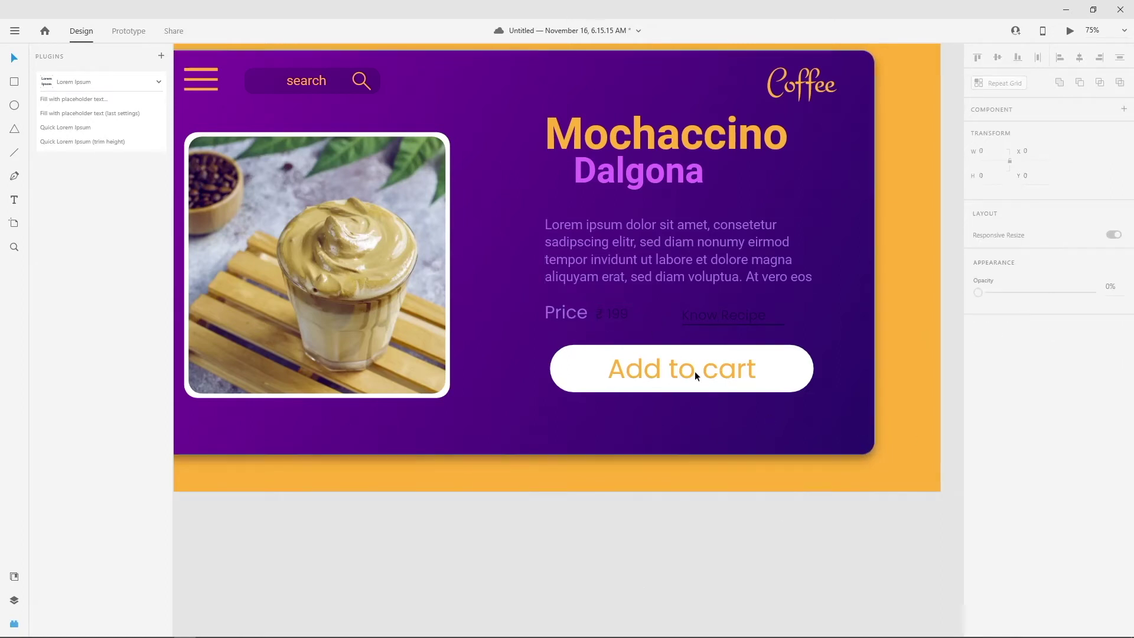
Step: Try a purple, the Mochaccino heading's orange, a deeper orange and the dark ₹ 199 colour as the Price text's fill
click(570, 319)
click(999, 585)
drag(875, 477, 910, 479)
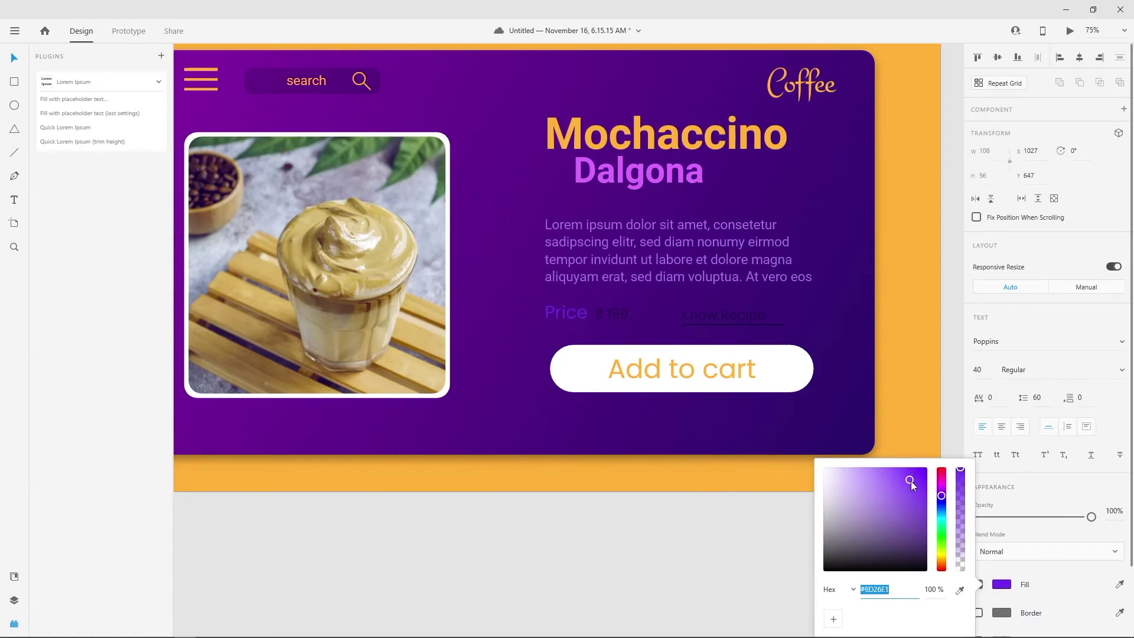
click(960, 588)
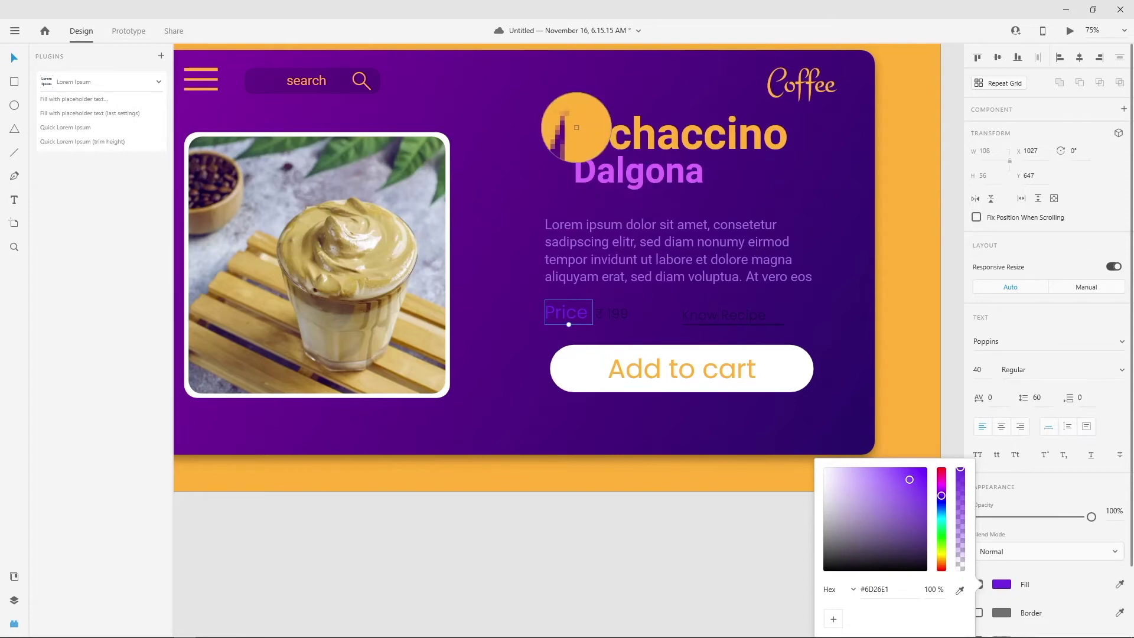
click(578, 127)
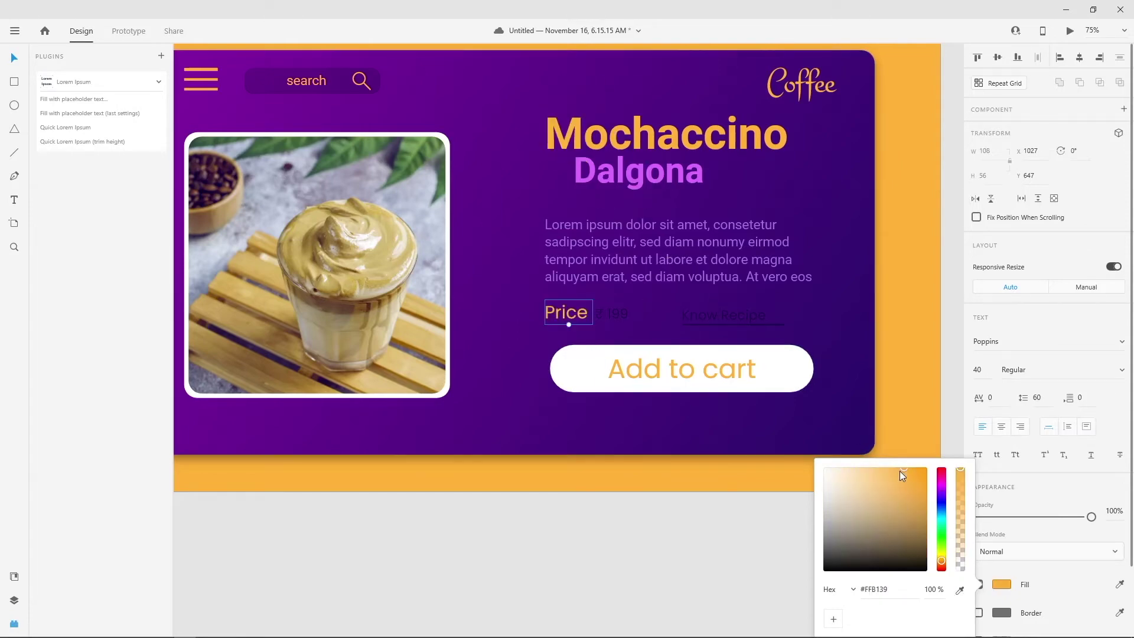
drag(900, 471, 976, 480)
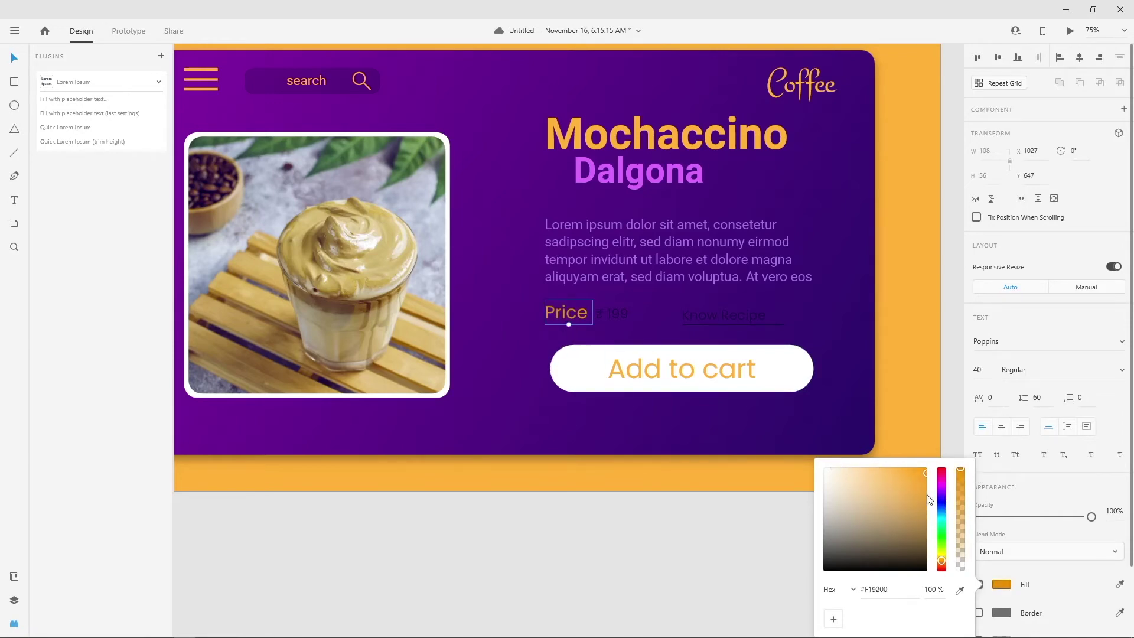
click(960, 590)
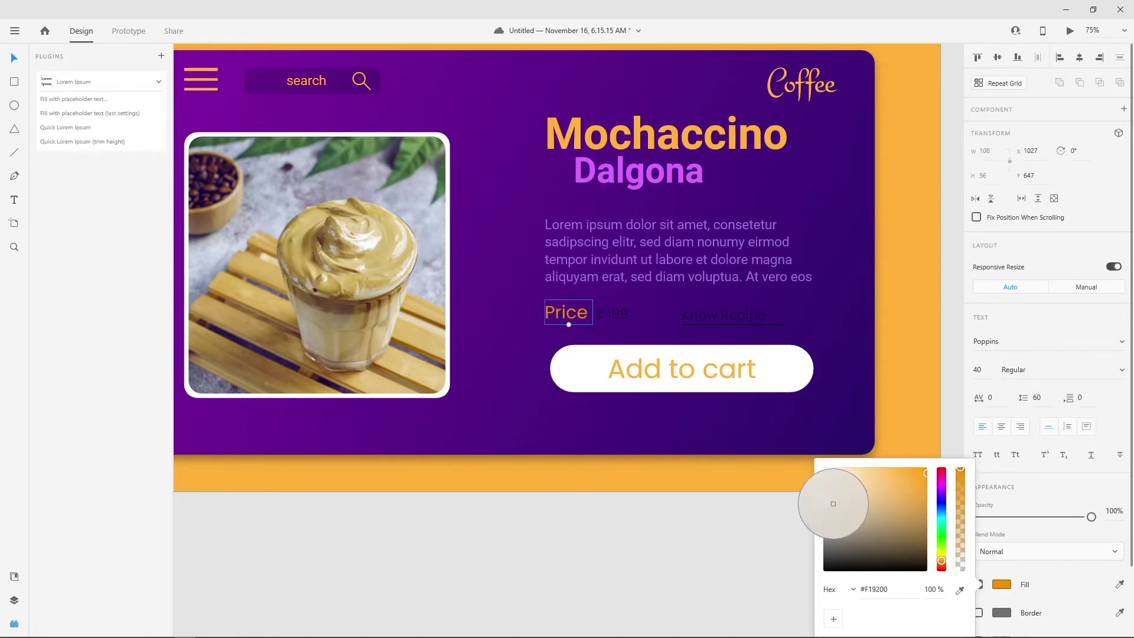
click(611, 316)
click(623, 529)
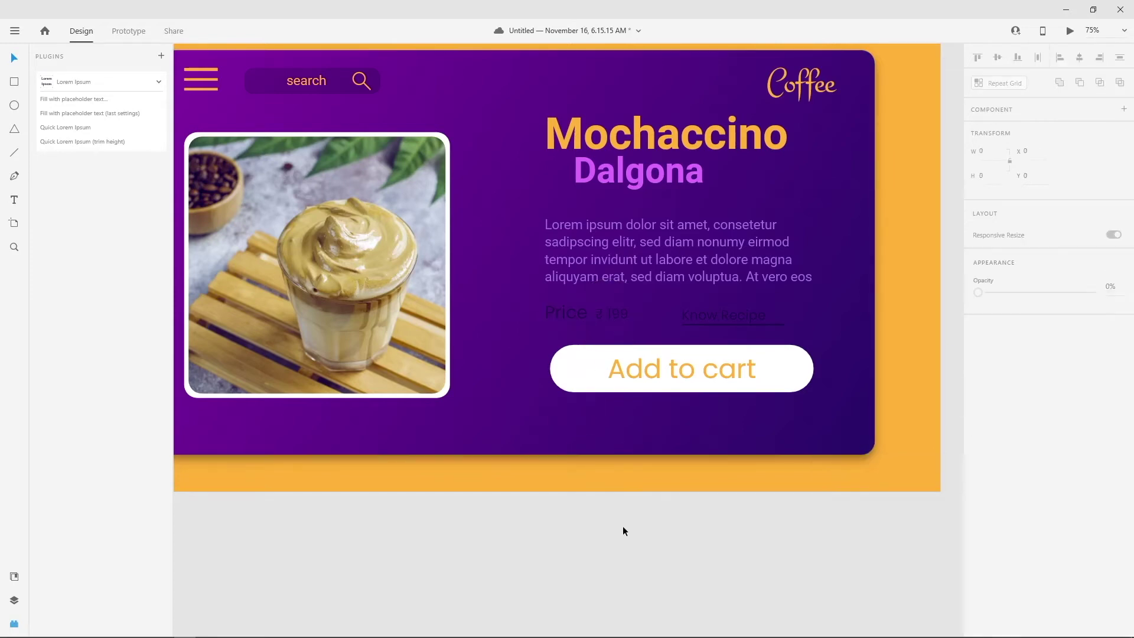
Step: Fill the ₹ 199 text with the orange sampled from the artboard background
click(610, 313)
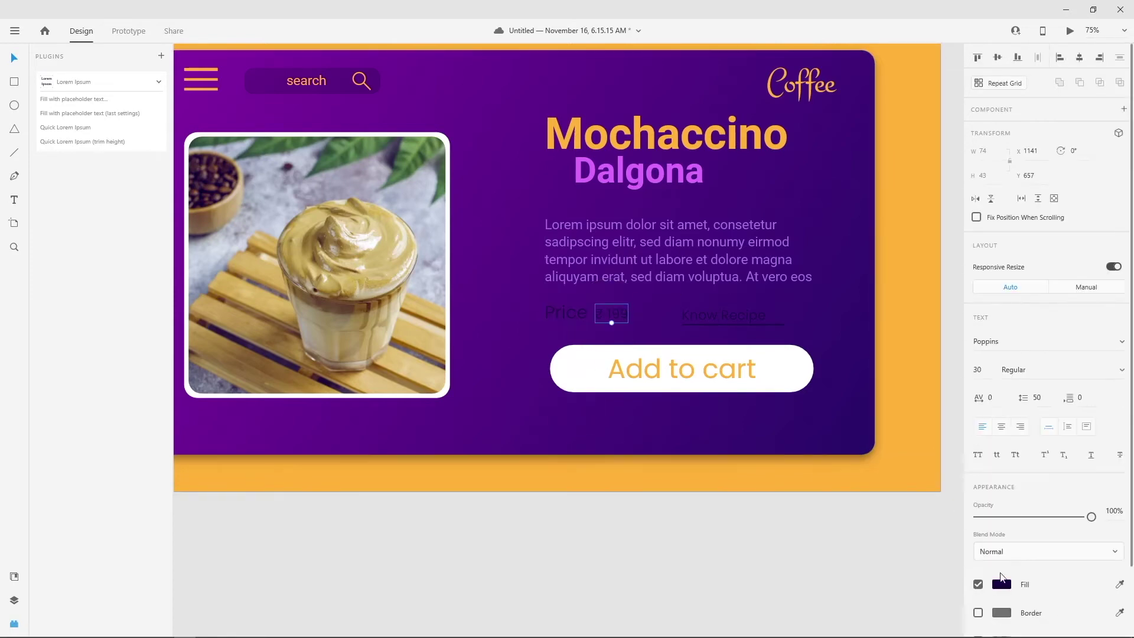
click(1002, 584)
click(960, 589)
click(910, 384)
click(675, 541)
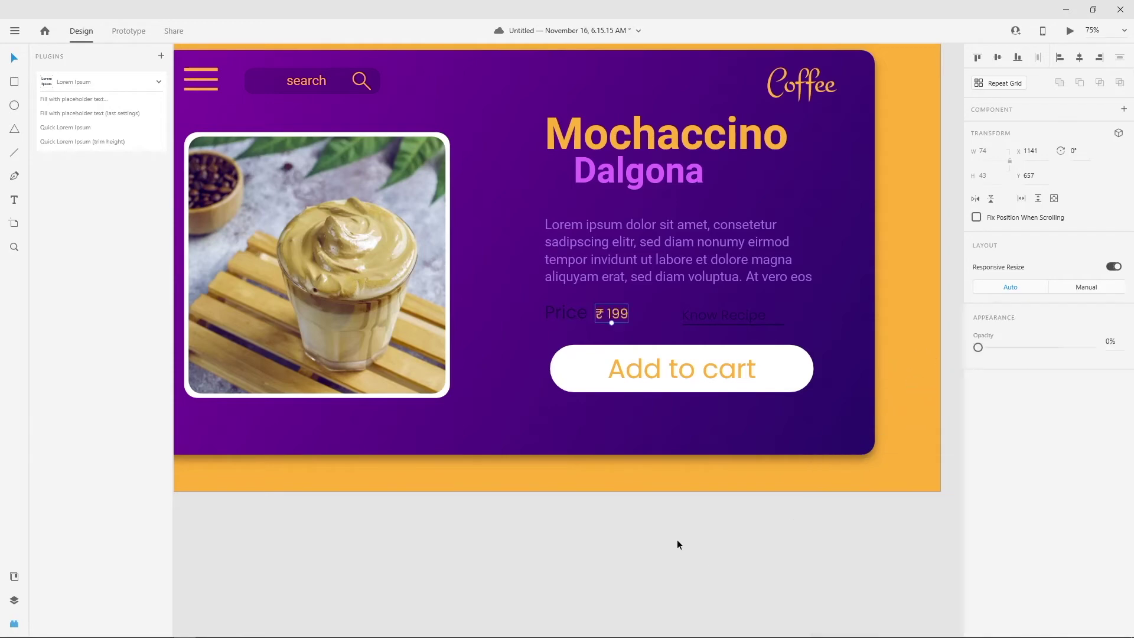
Step: Fill the Price text with the light purple #DA68FF sampled from the Dalgona heading
click(570, 323)
click(1002, 584)
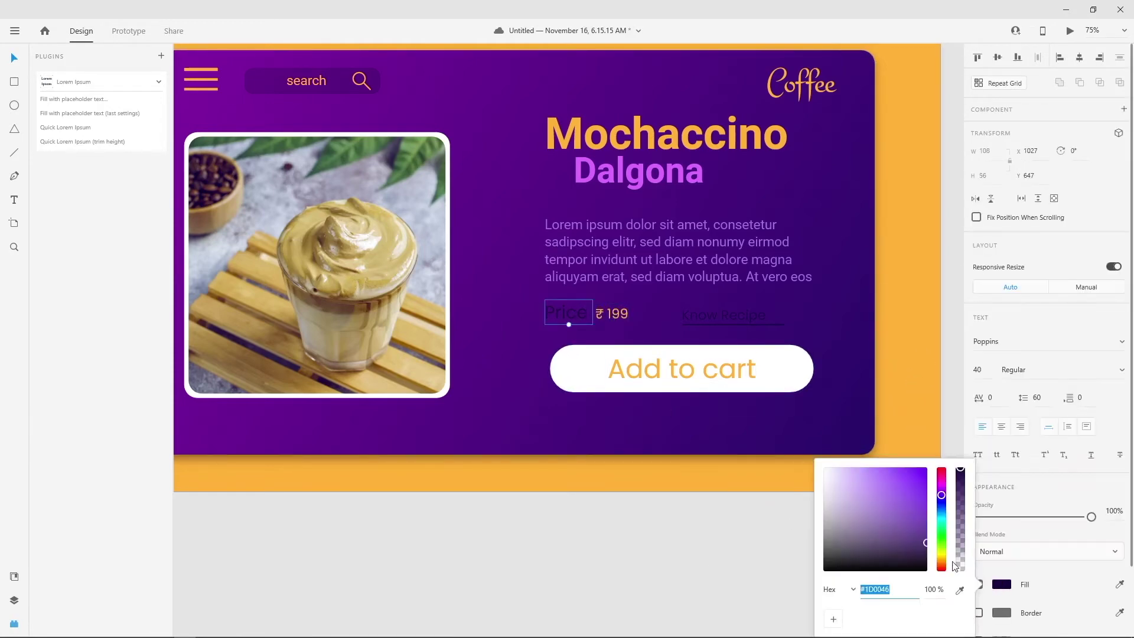
click(924, 541)
mouse_move(874, 472)
mouse_down()
mouse_move(894, 463)
mouse_move(904, 519)
mouse_move(847, 471)
mouse_move(854, 458)
mouse_move(861, 516)
mouse_move(792, 519)
mouse_move(778, 580)
mouse_move(880, 590)
mouse_move(856, 450)
mouse_move(882, 443)
mouse_move(883, 490)
mouse_move(864, 485)
mouse_up()
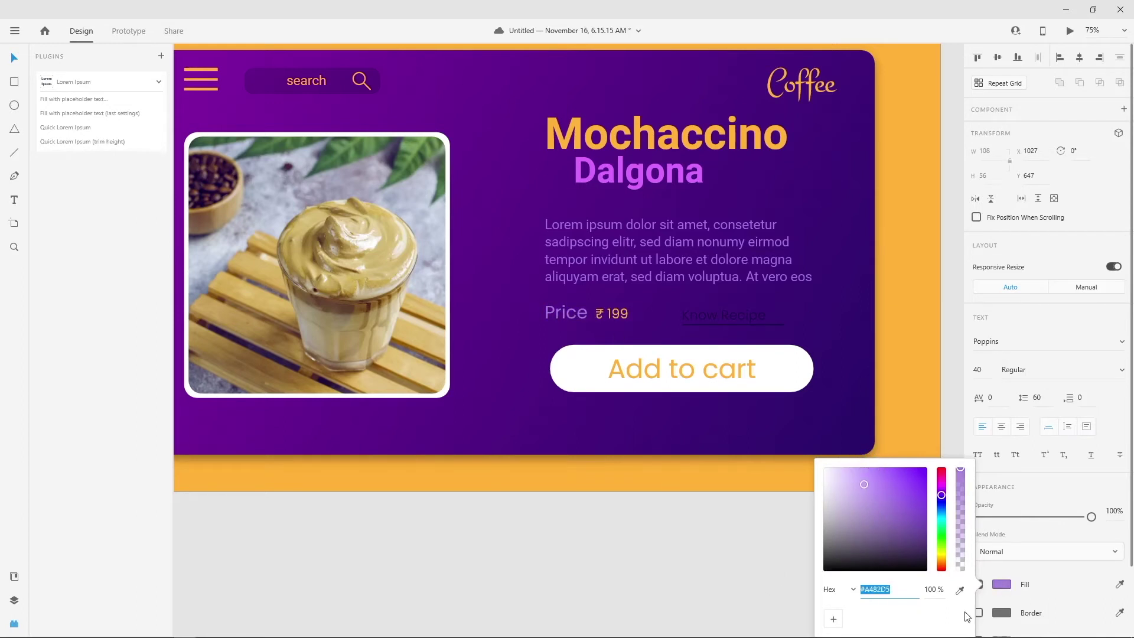
click(960, 590)
click(578, 172)
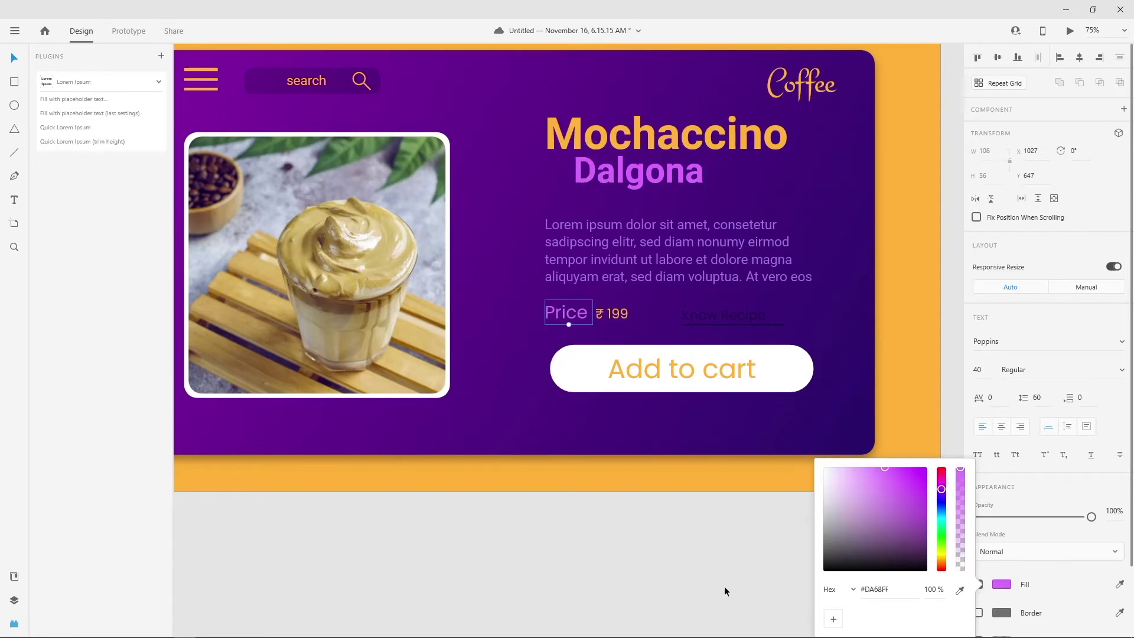
click(704, 564)
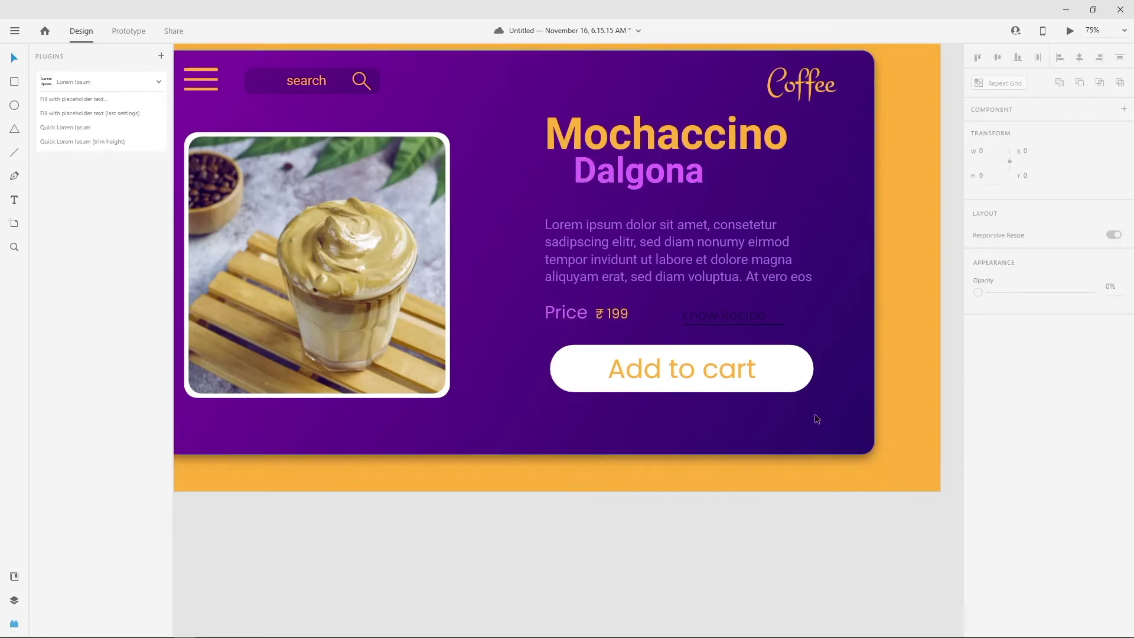
Step: Lower the opacity of the search text in the card's header
scroll(428, 534, down, 1)
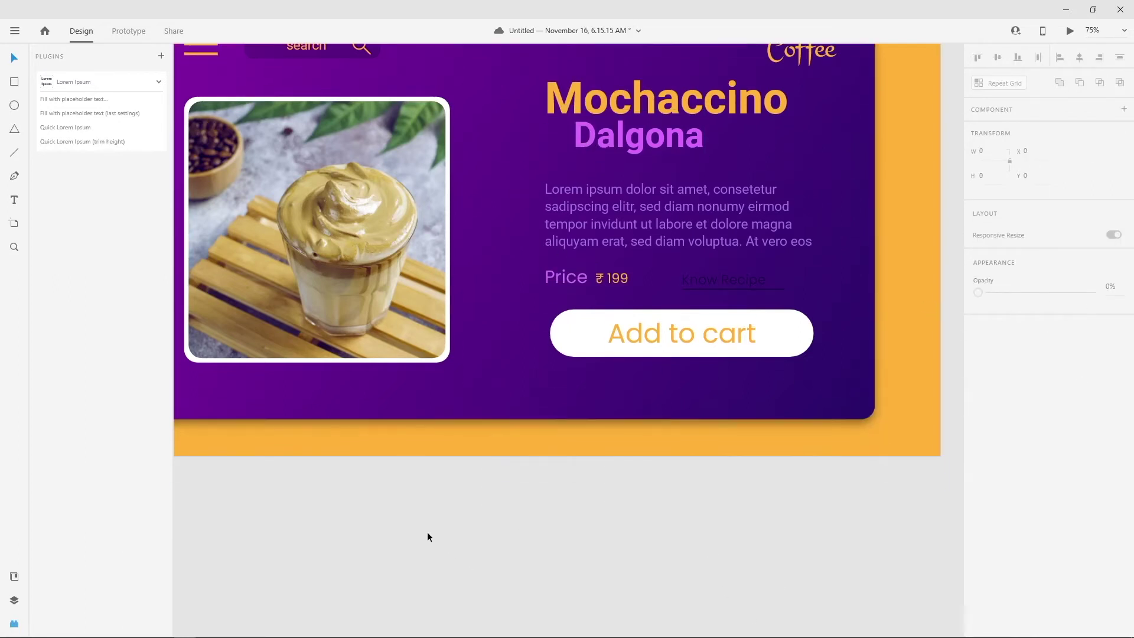
scroll(607, 470, left, 2)
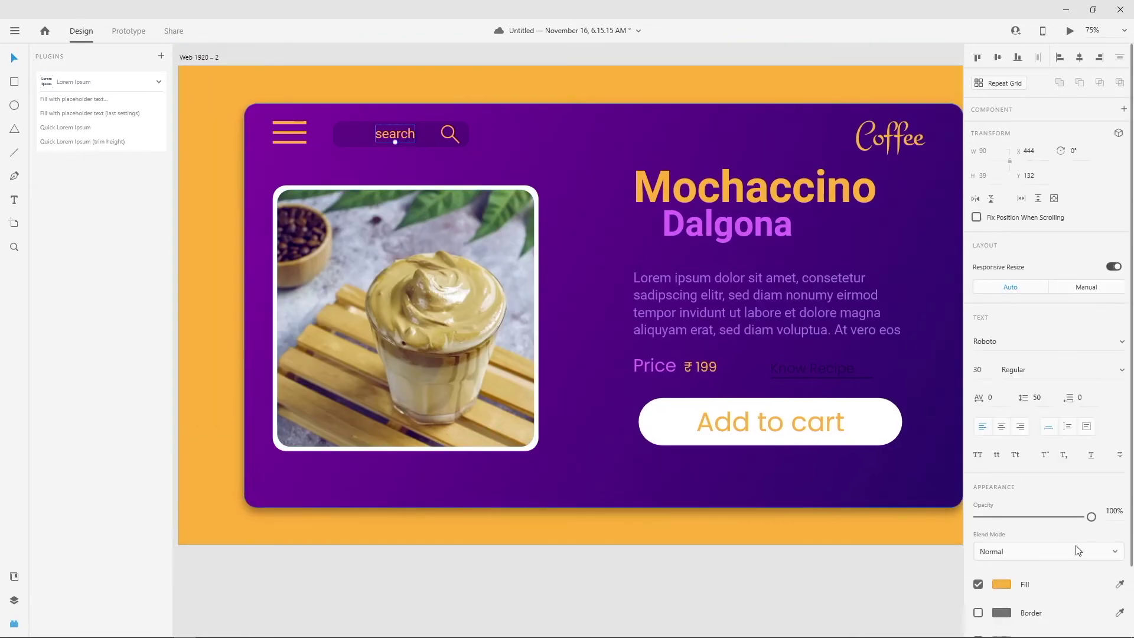
drag(1091, 517, 1046, 516)
Step: Lower the opacity of the search icon's circle and handle together to about 77%
click(452, 135)
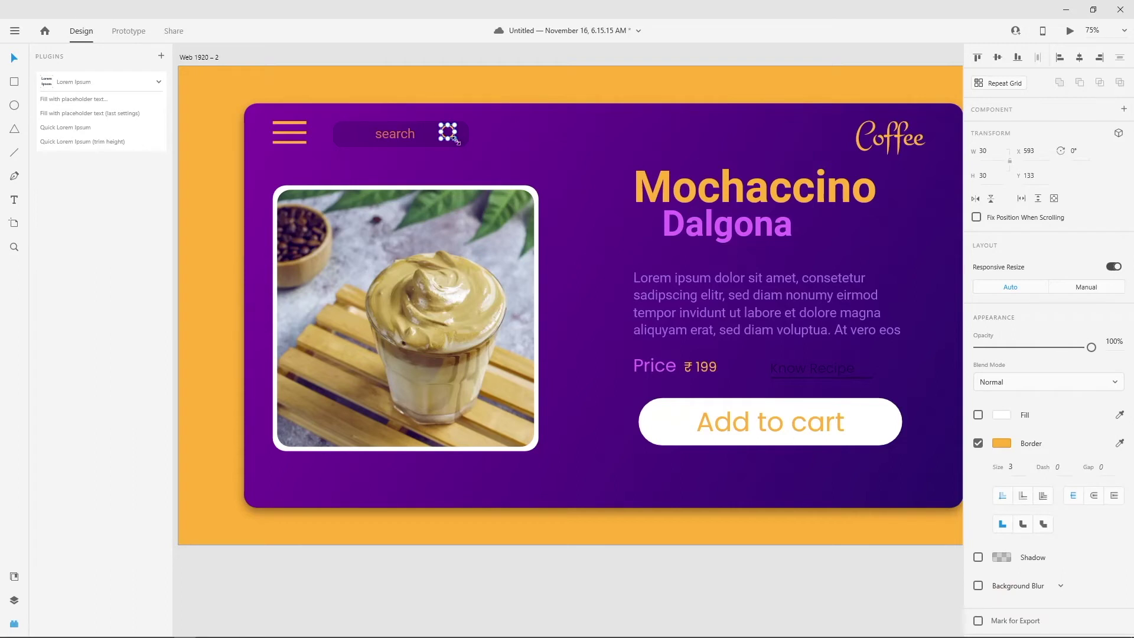
shift+click(459, 145)
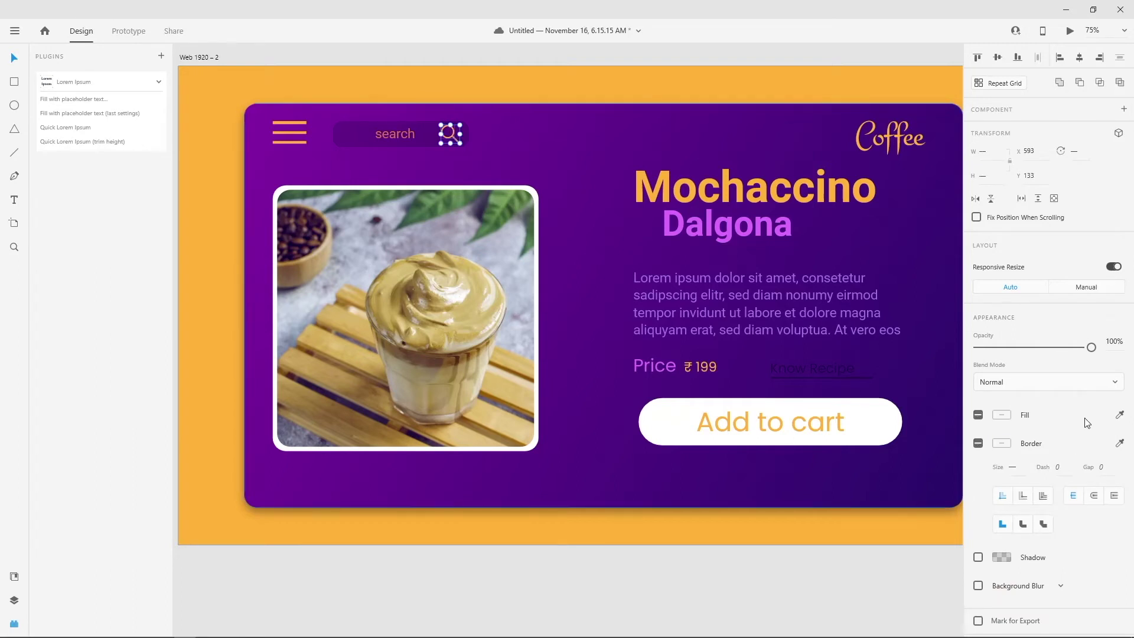
drag(1091, 348, 1063, 349)
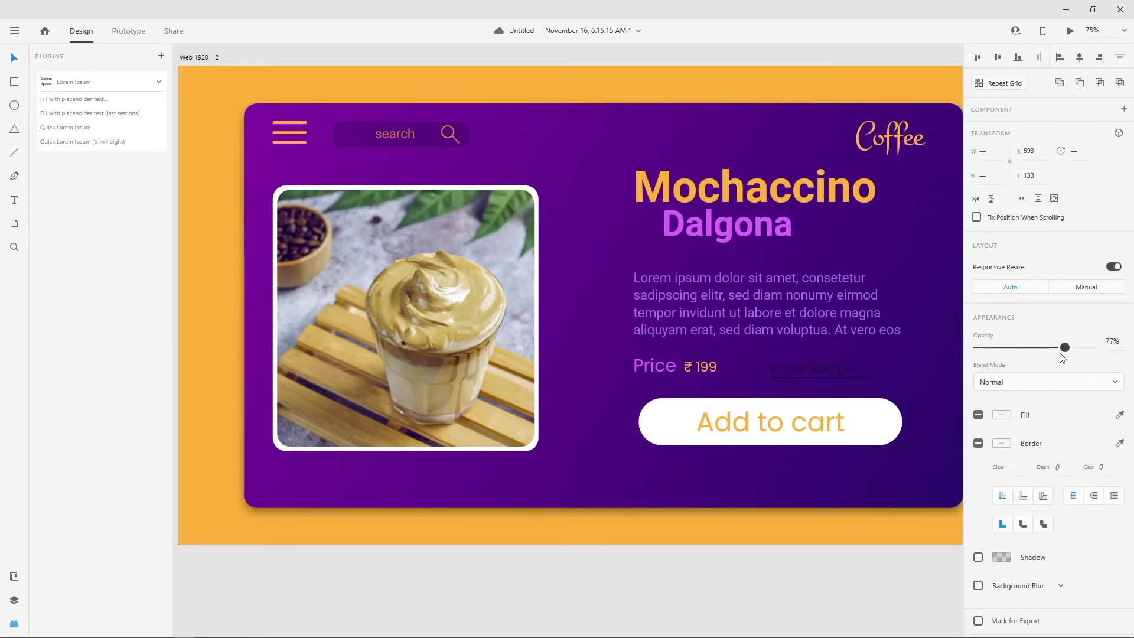
click(512, 578)
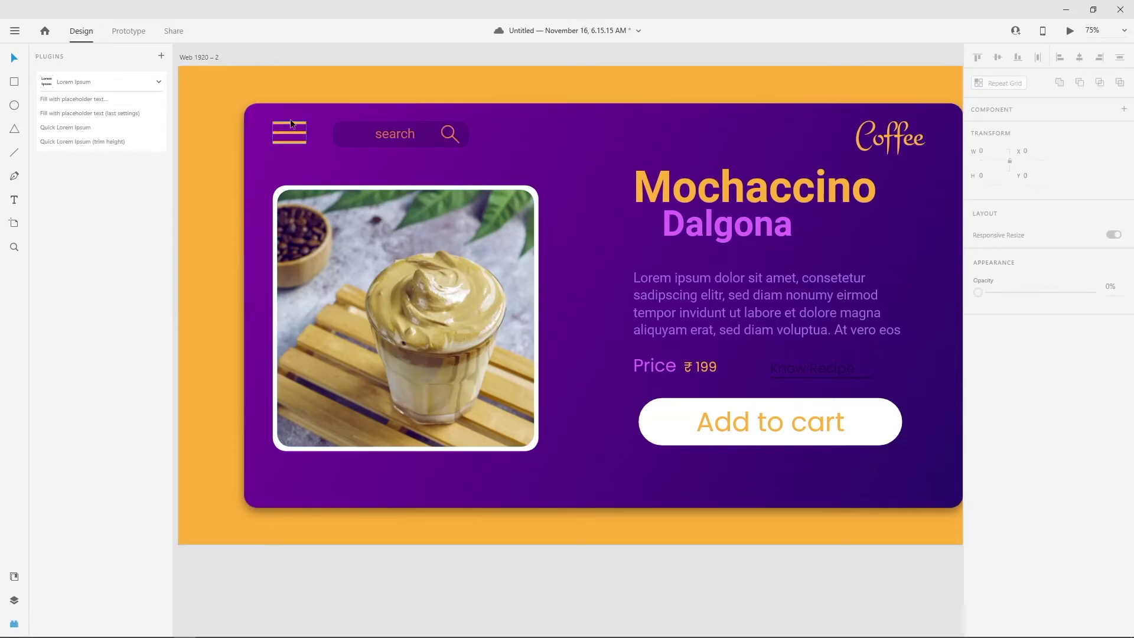
Step: Set the height of the menu icon's uppermost bar, Rectangle 15, to 6
click(316, 114)
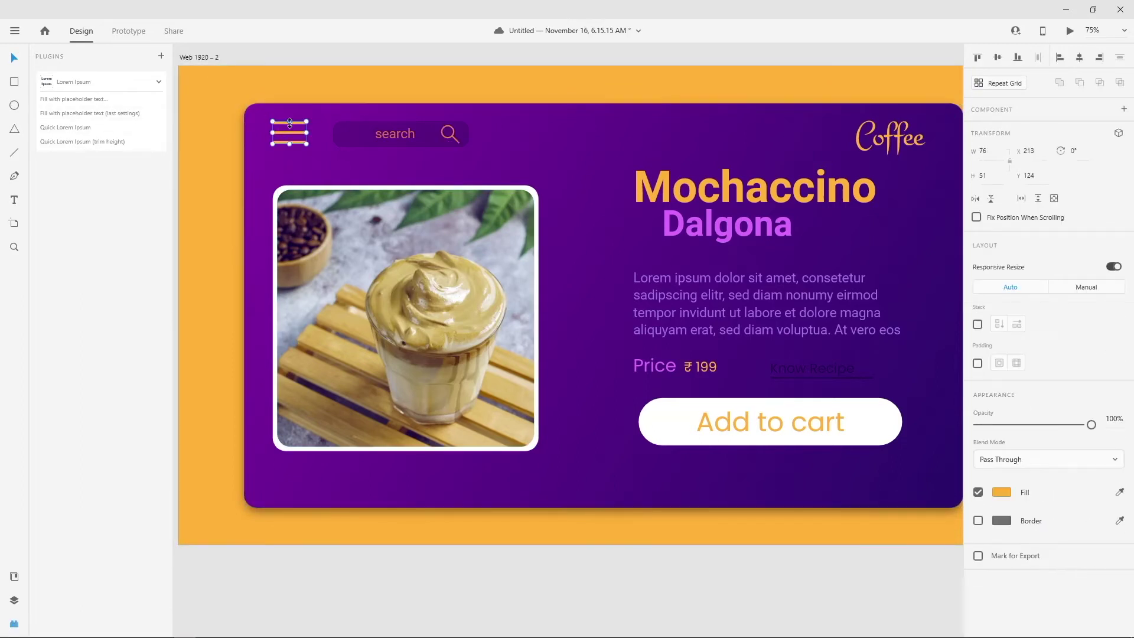
double_click(290, 131)
click(286, 133)
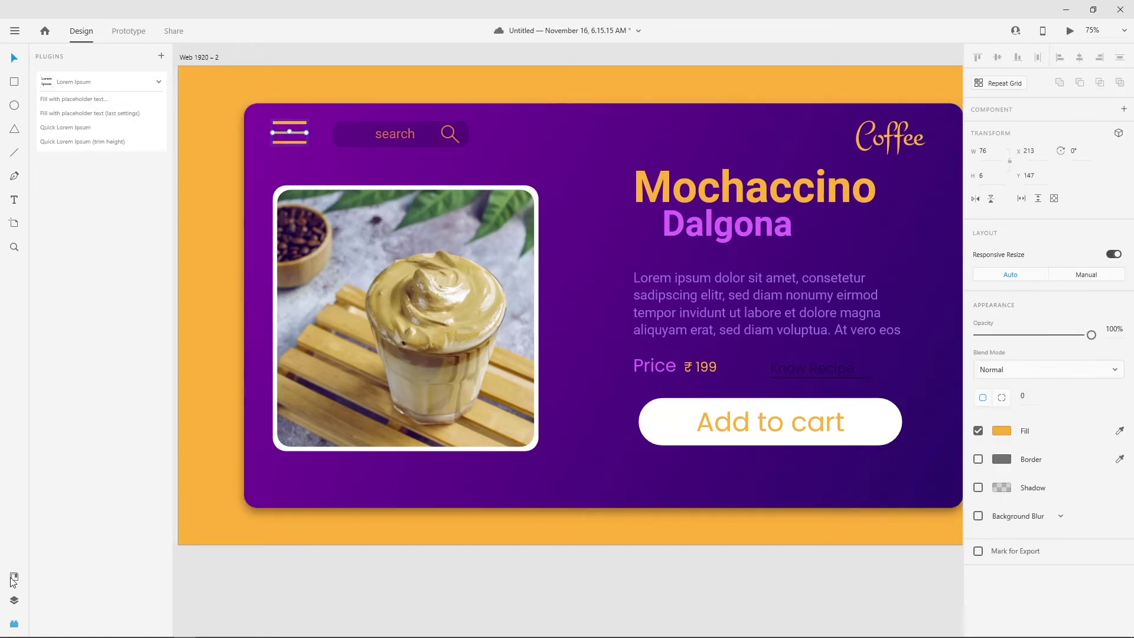
click(15, 600)
click(95, 460)
click(88, 478)
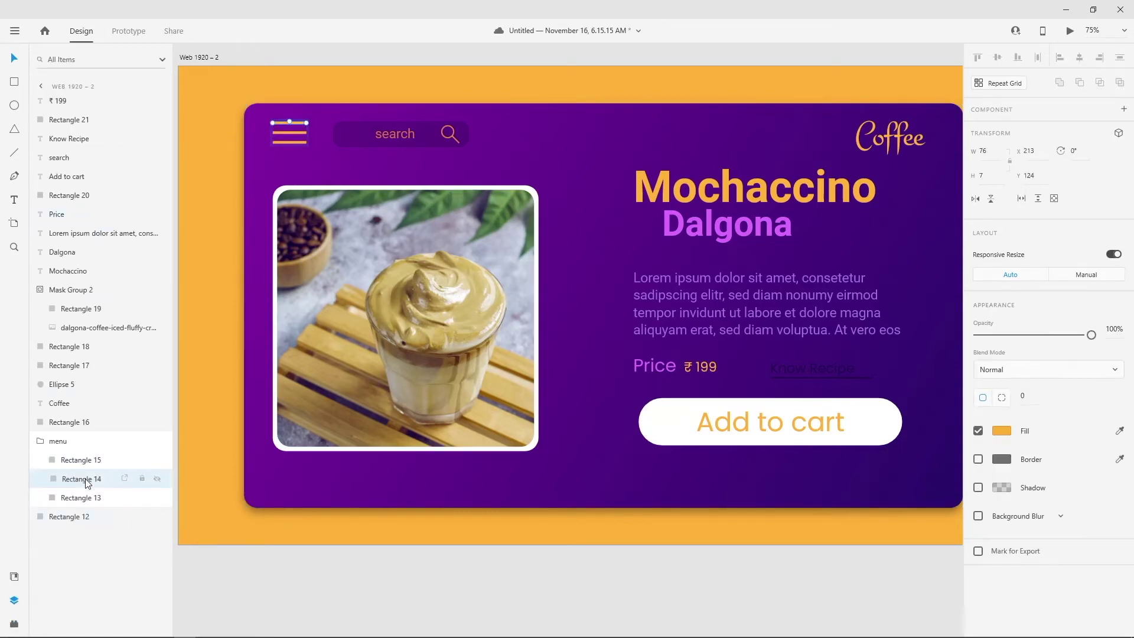
click(87, 496)
click(83, 460)
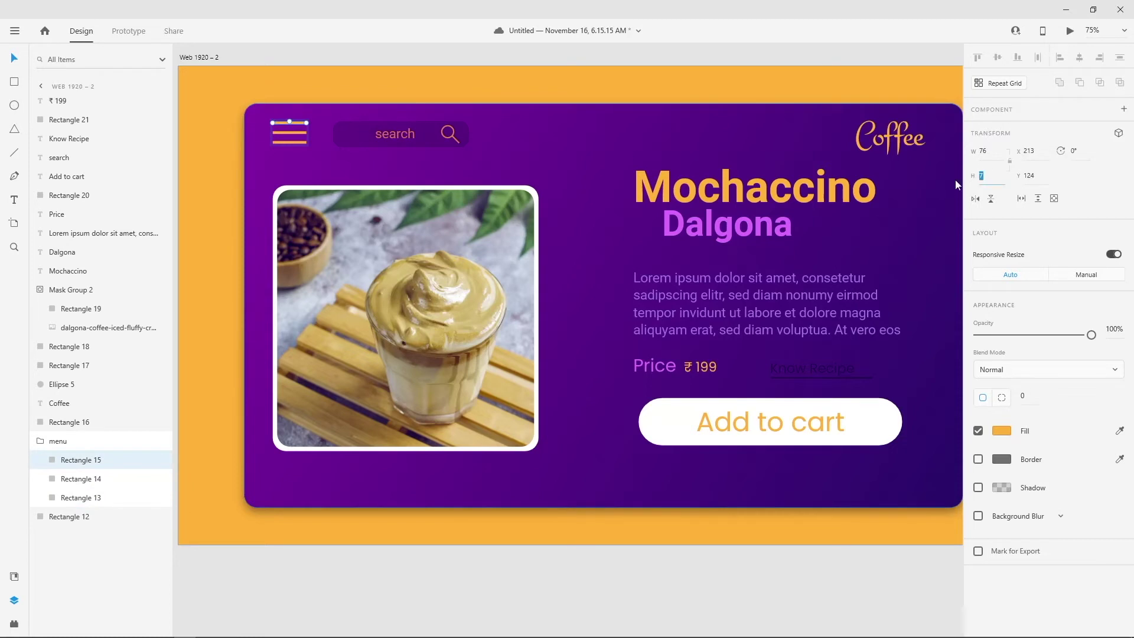
click(549, 596)
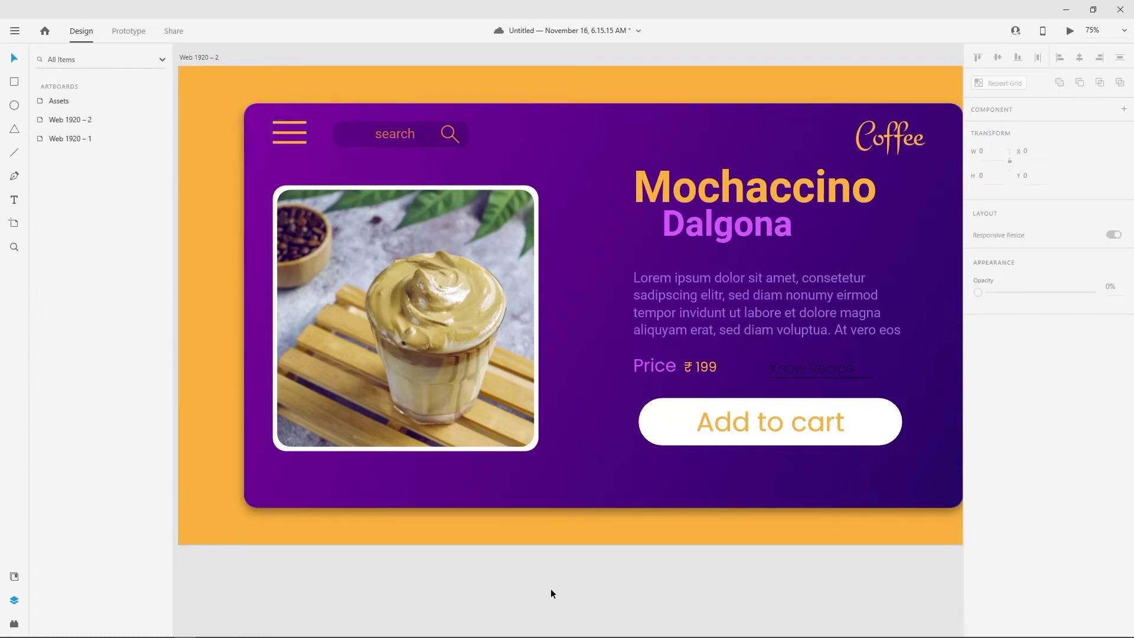
Step: Round the corners of all three menu icon bars together with a radius of 3
double_click(289, 123)
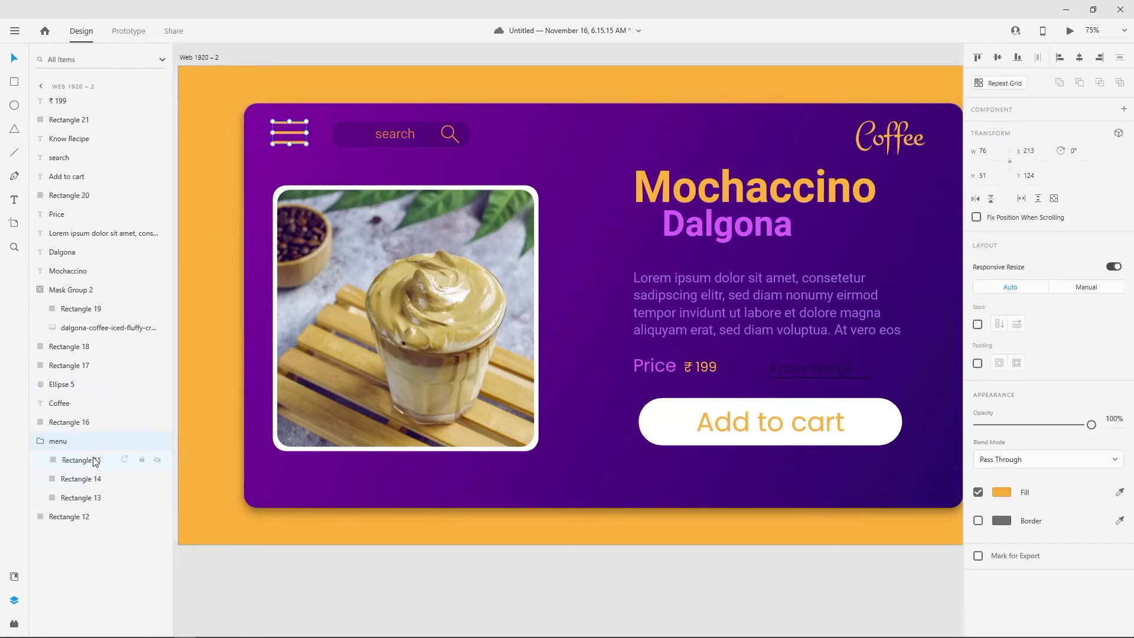
shift+click(89, 497)
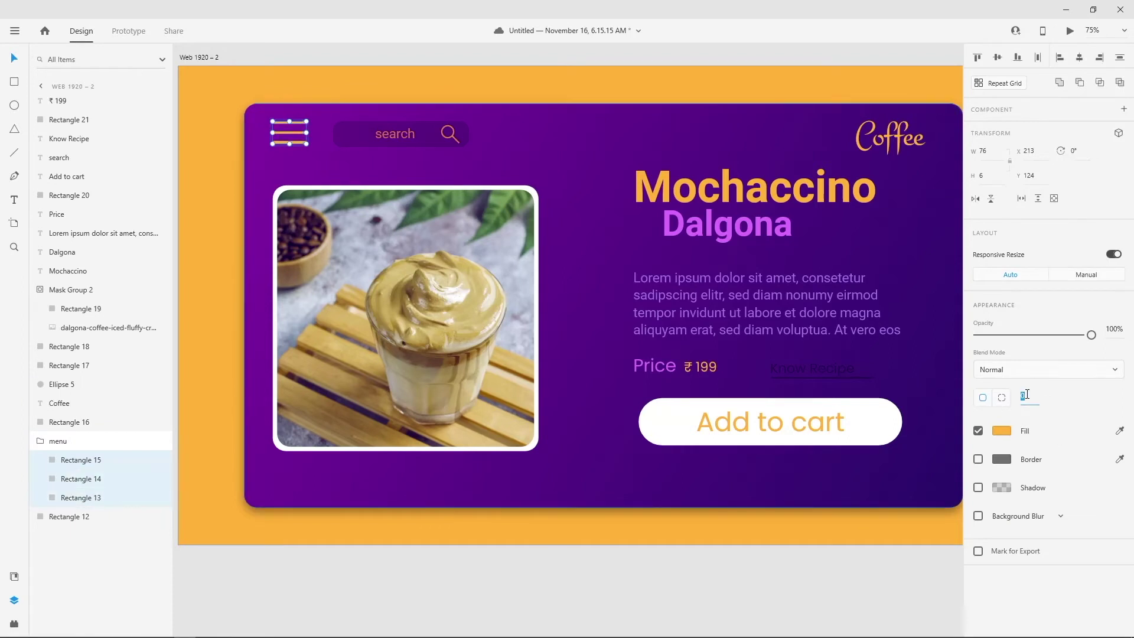
key(Return)
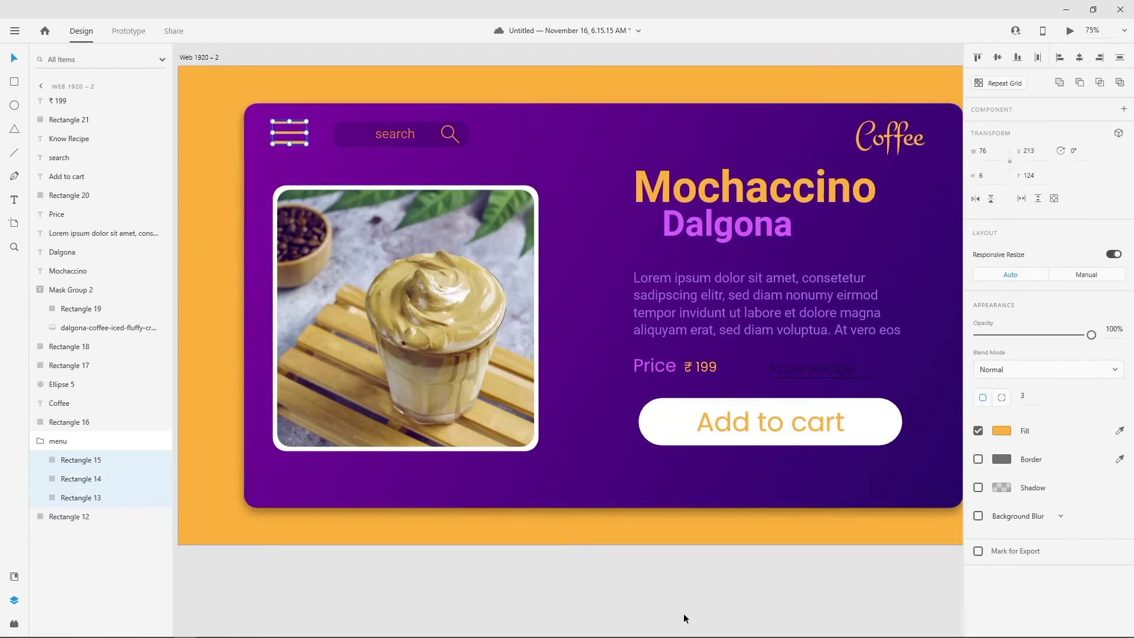
click(683, 595)
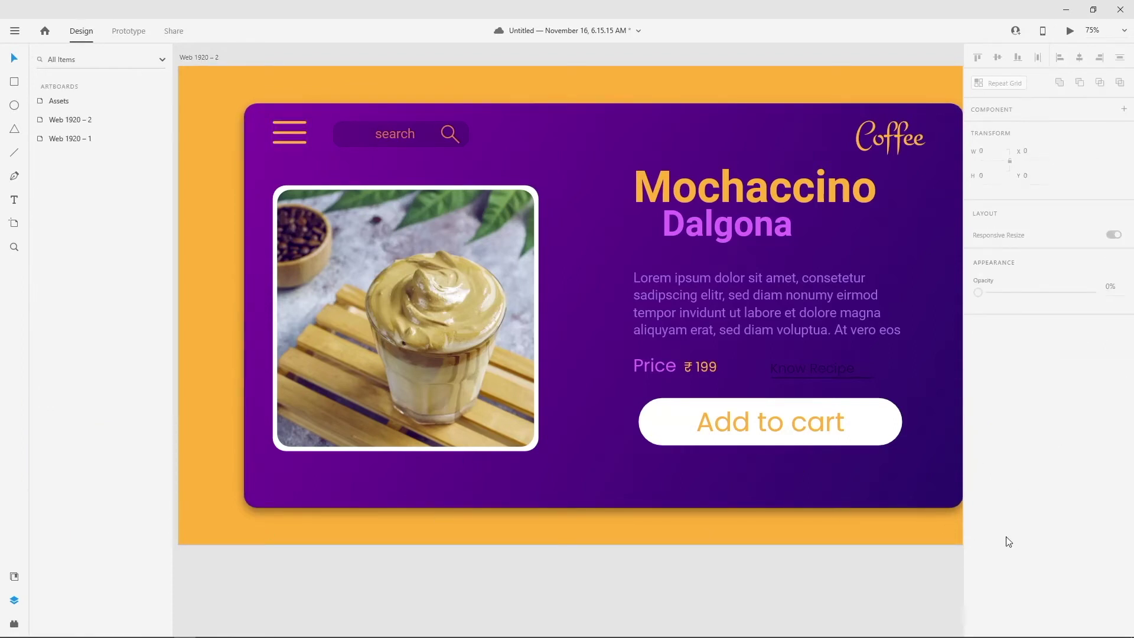
Step: Add the text 01 on the purple card between the coffee photo's upper part and the Dalgona heading
scroll(953, 587, right, 3)
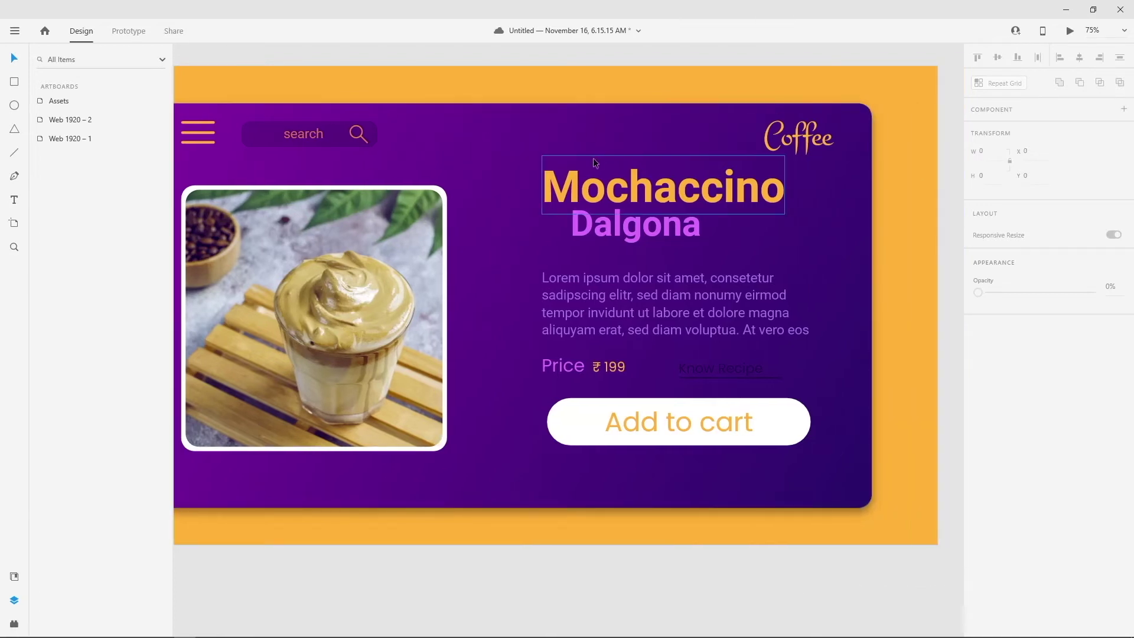
click(14, 200)
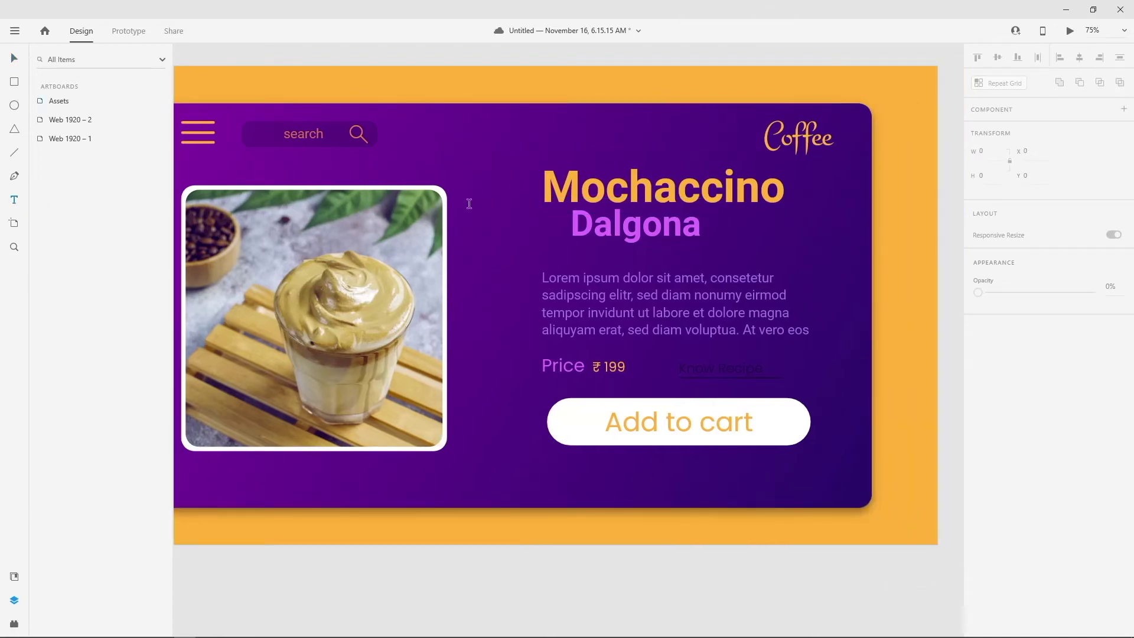
click(467, 223)
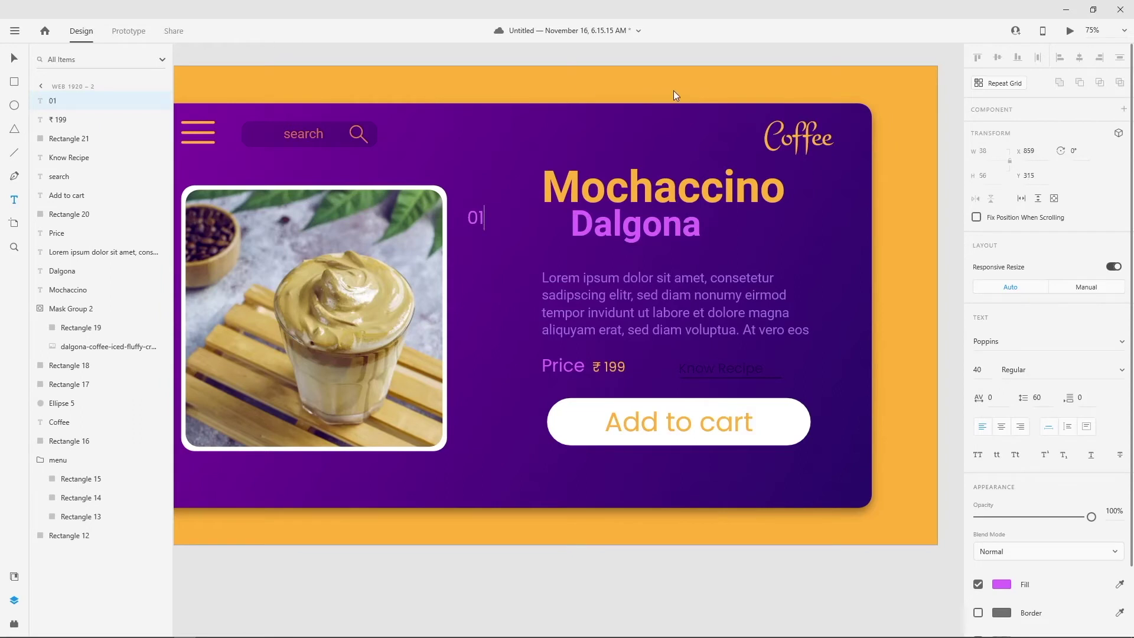
text(01t)
key(BackSpace)
key(Escape)
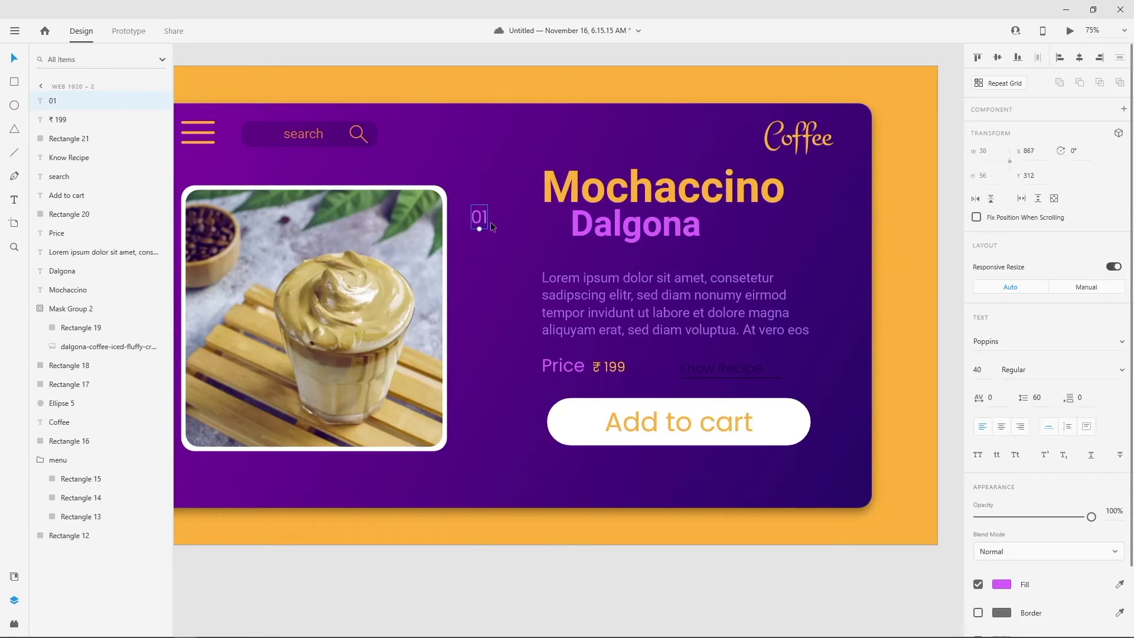
Step: Duplicate the number 01 straight down to near the photo's lower edge and change the copy to 05
drag(478, 221, 476, 415)
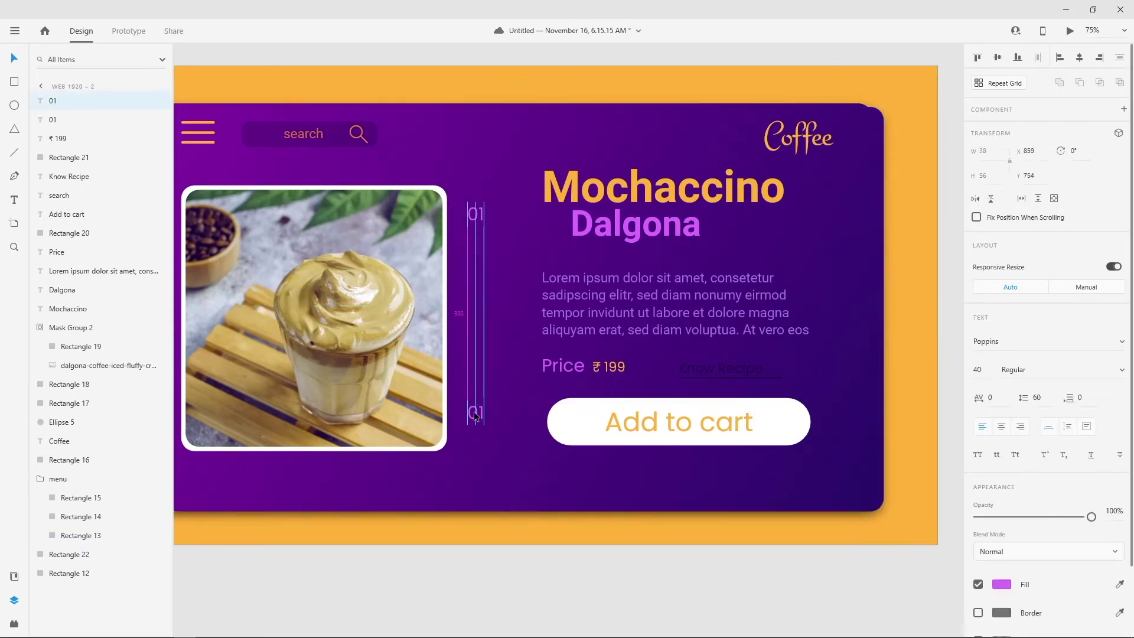
double_click(477, 415)
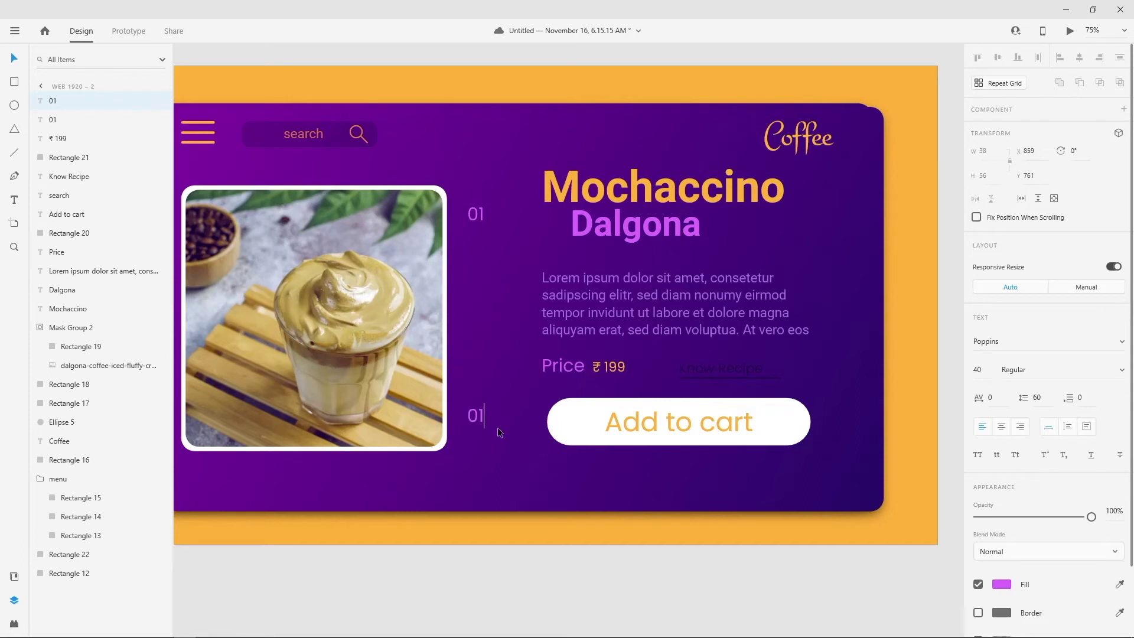
text(05)
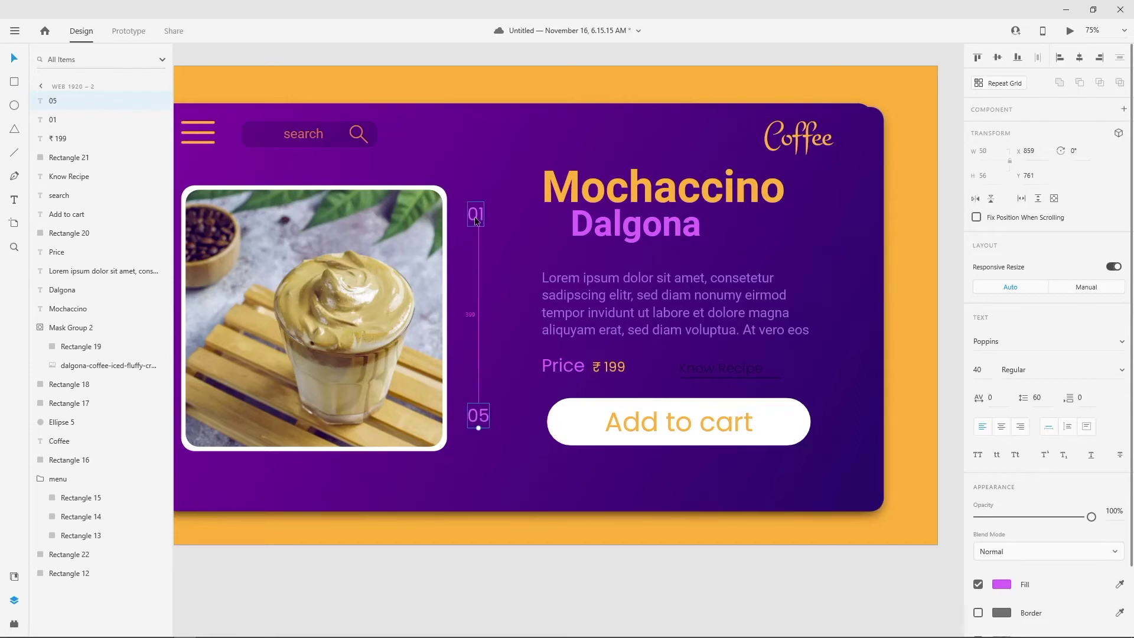
Step: Duplicate the number 01 just below itself, set the copy's font size to 50 and change its text to 02
click(476, 220)
drag(476, 220, 477, 260)
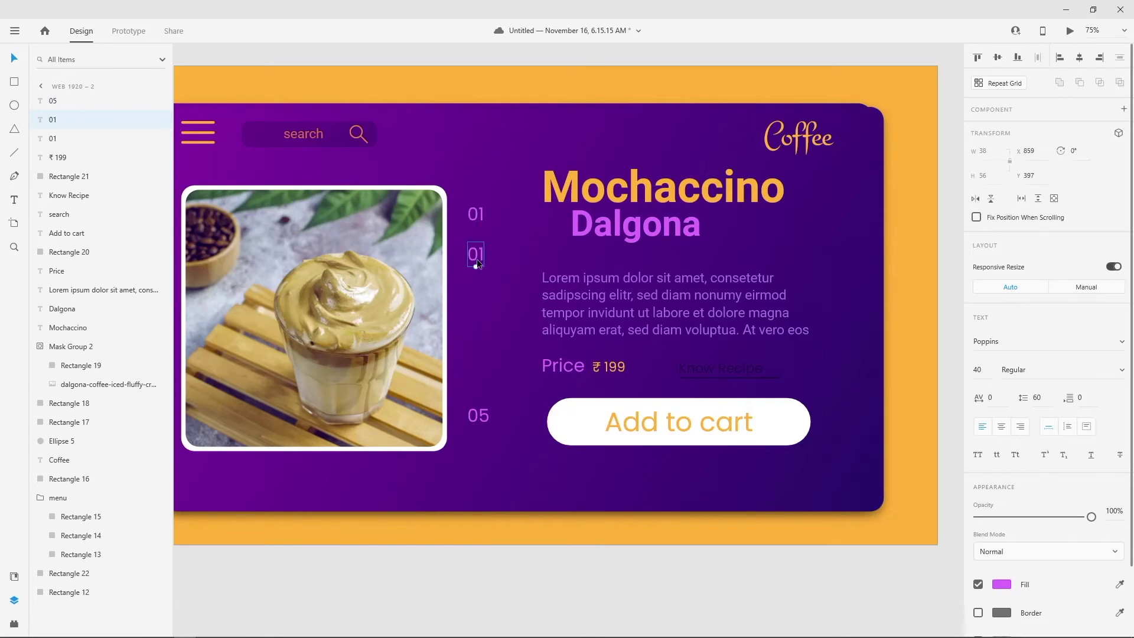
text(50)
key(Return)
drag(481, 249, 482, 254)
double_click(482, 258)
text(02)
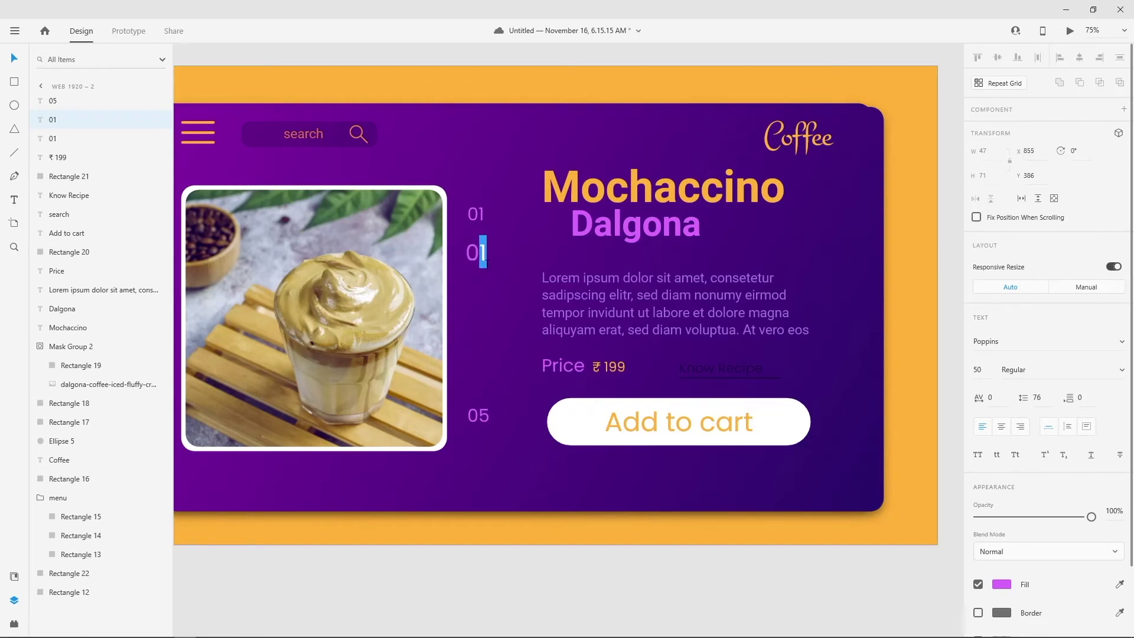
click(491, 258)
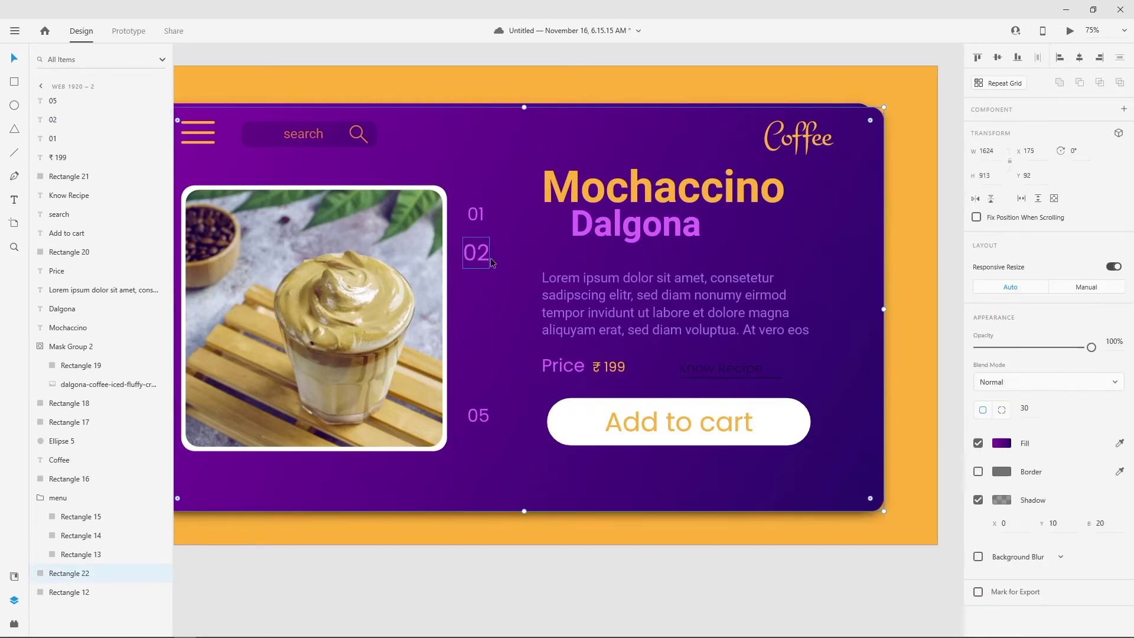
Step: Duplicate the number 02 to just above 05 and change the copy's text to 04
drag(484, 257, 475, 370)
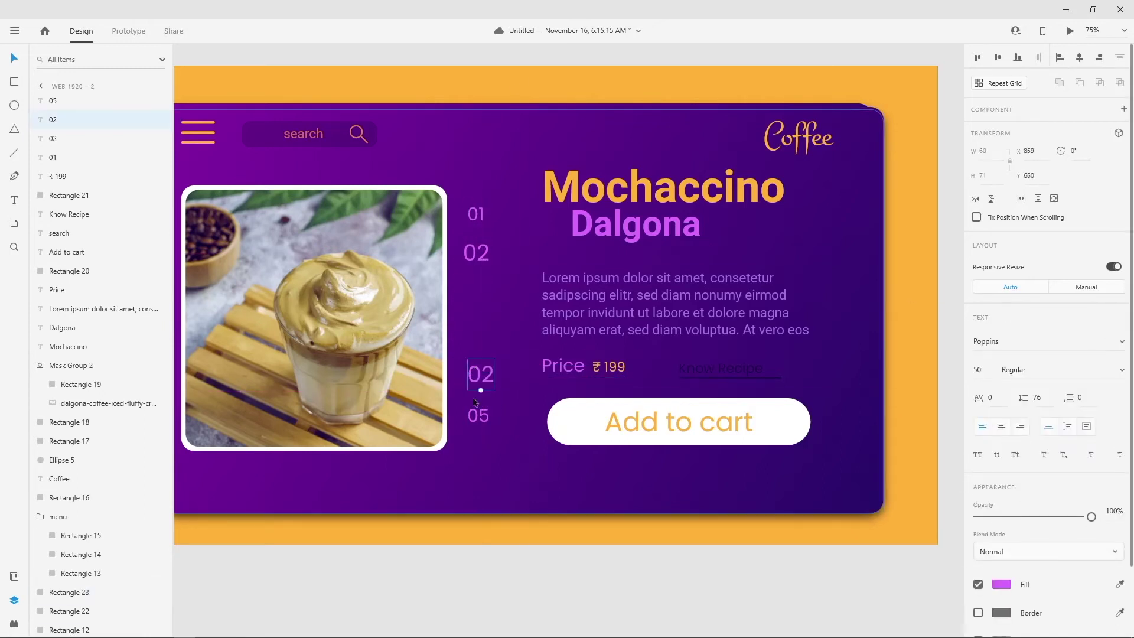
double_click(488, 371)
text(04)
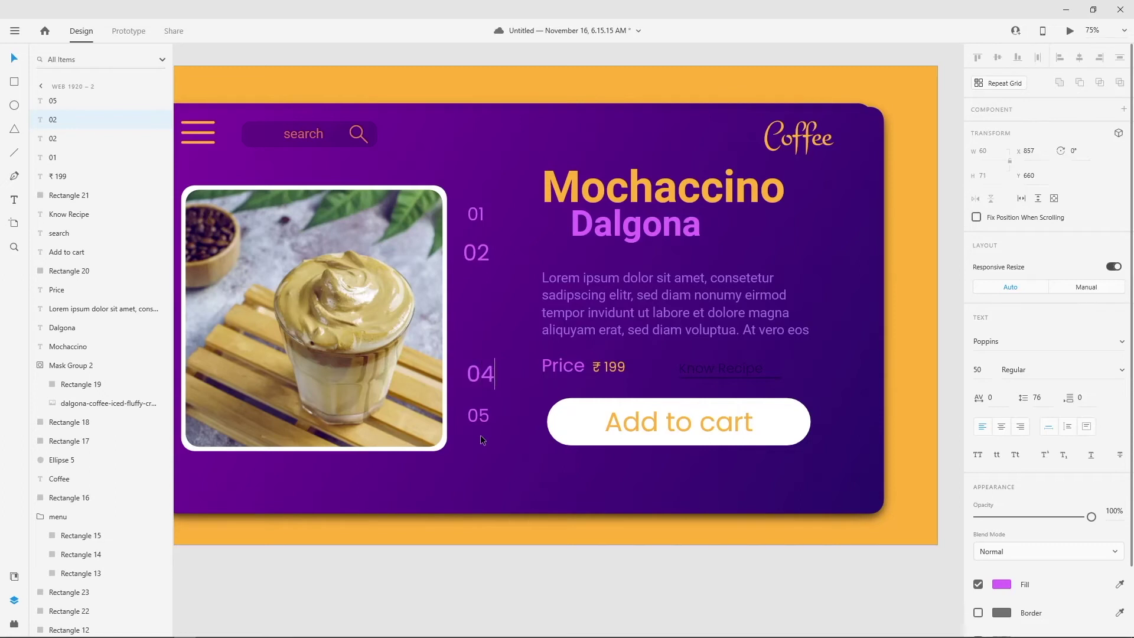
key(Return)
key(Escape)
Step: Duplicate the number 04 midway between 02 and 04, change the copy to 03 and set its font size to 60
drag(480, 373, 483, 316)
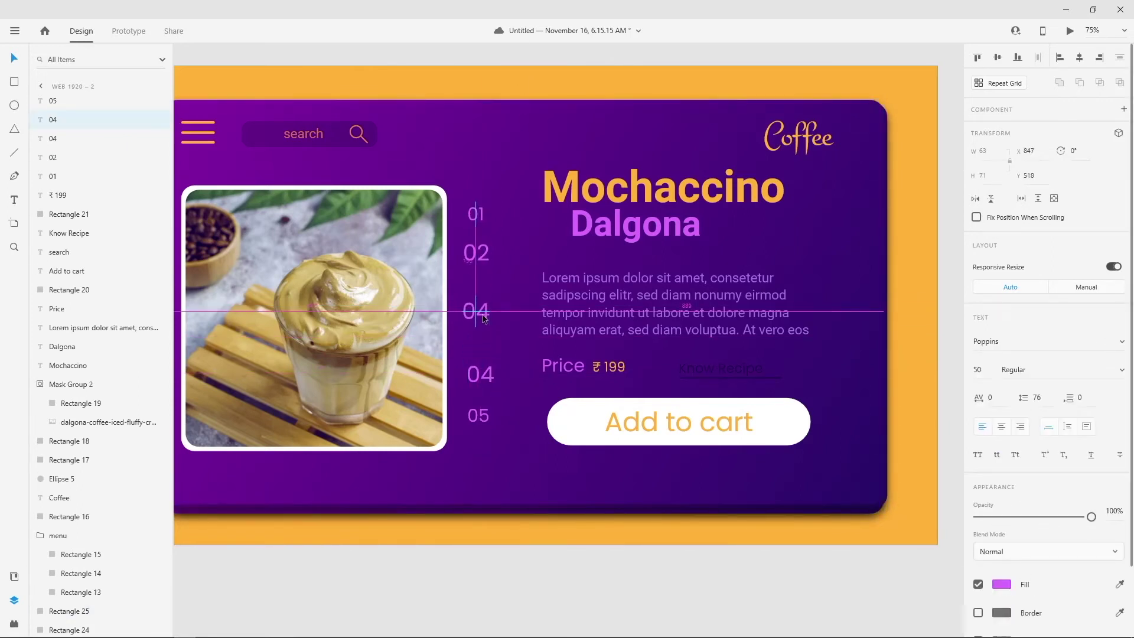
double_click(482, 316)
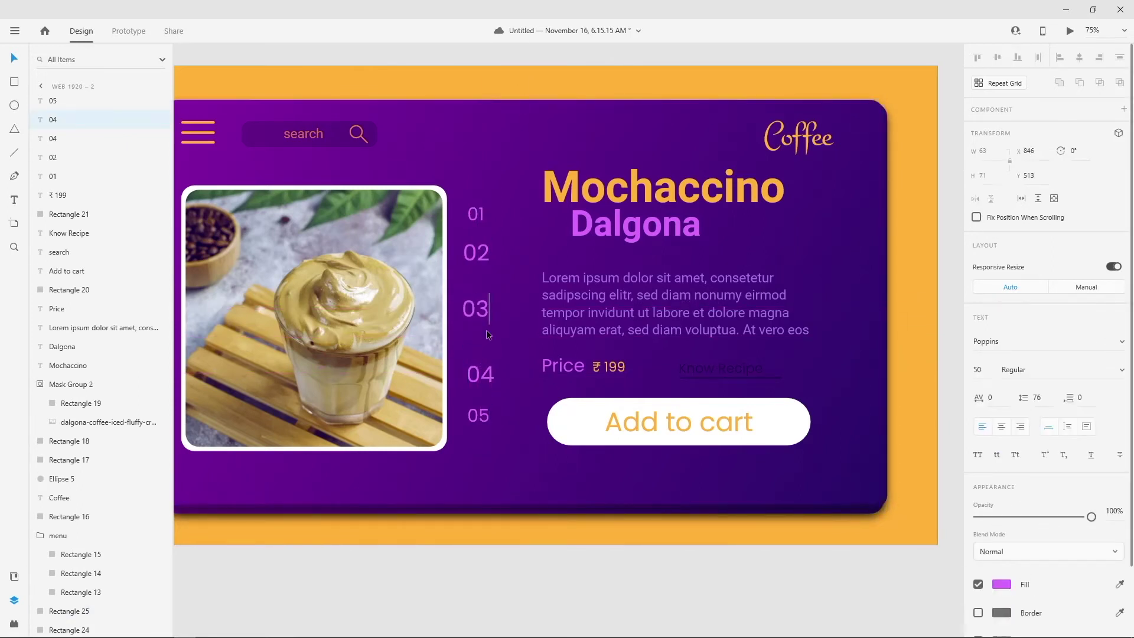
key(Escape)
click(977, 369)
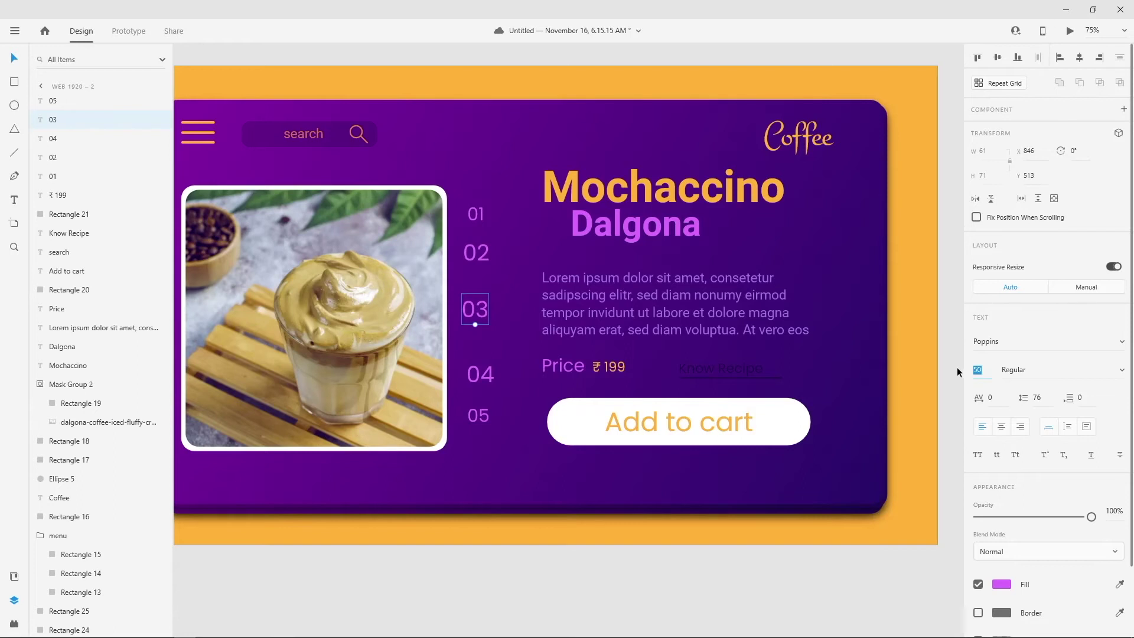
text(60)
key(Return)
drag(485, 314, 482, 320)
click(506, 461)
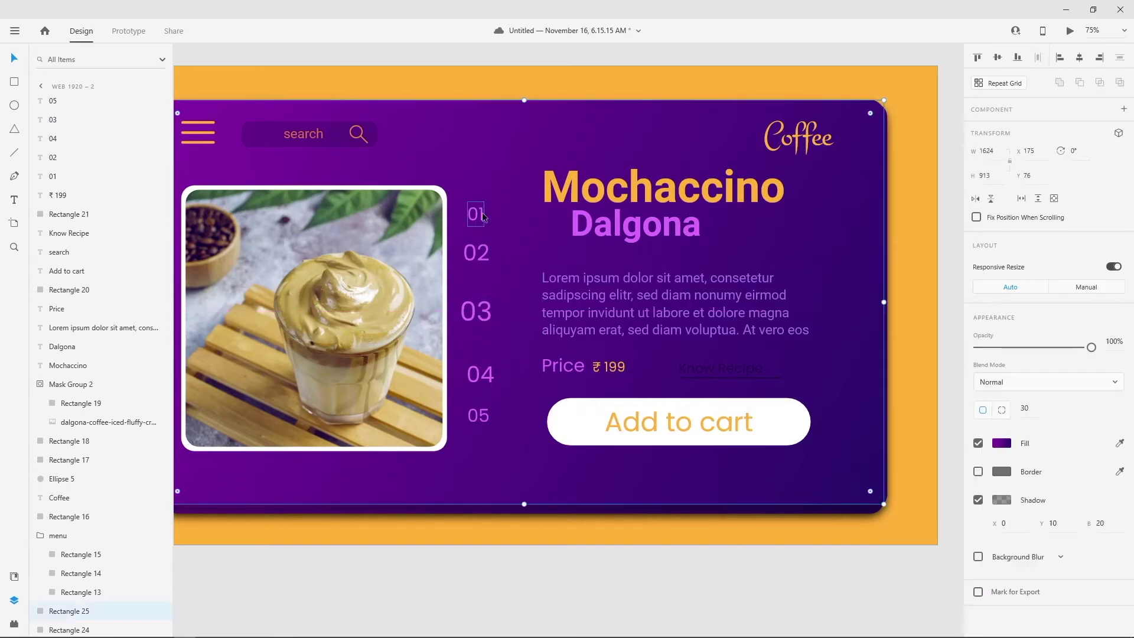
Step: Align the five numbers 01 to 05 horizontally on their centers, keeping them stacked in one column
click(475, 214)
shift+click(485, 255)
shift+click(478, 312)
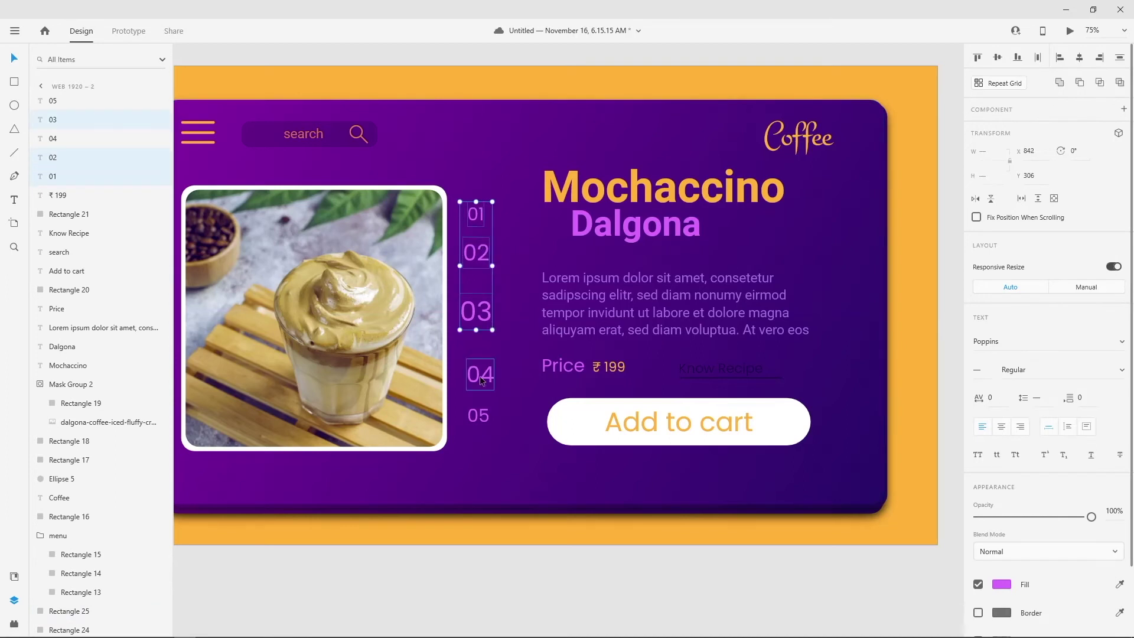
shift+click(479, 376)
shift+click(483, 419)
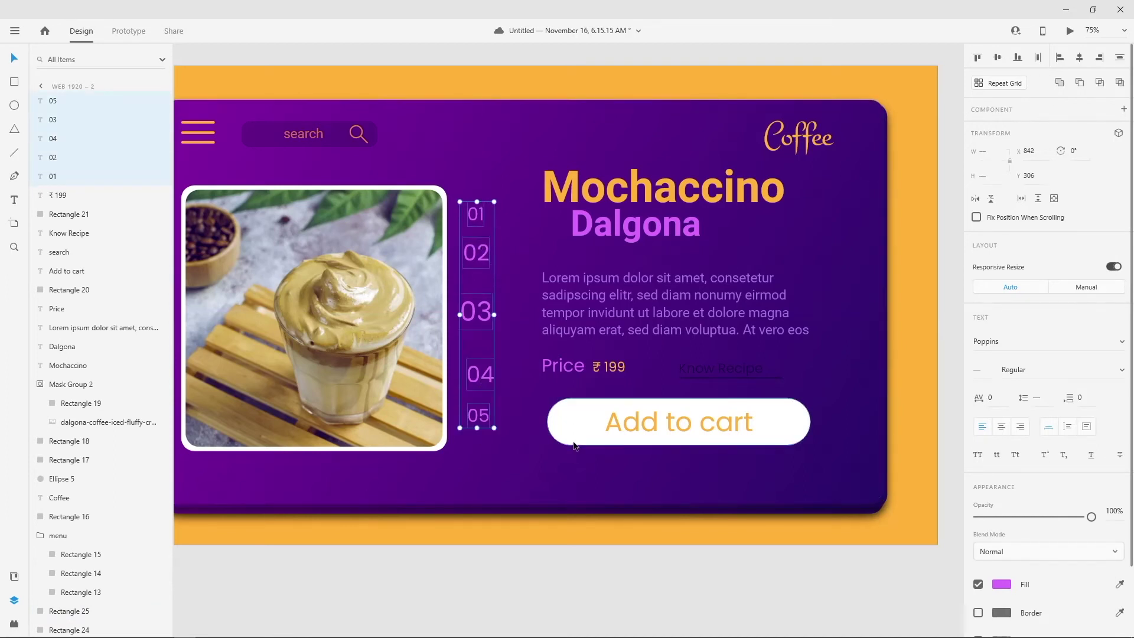
click(998, 59)
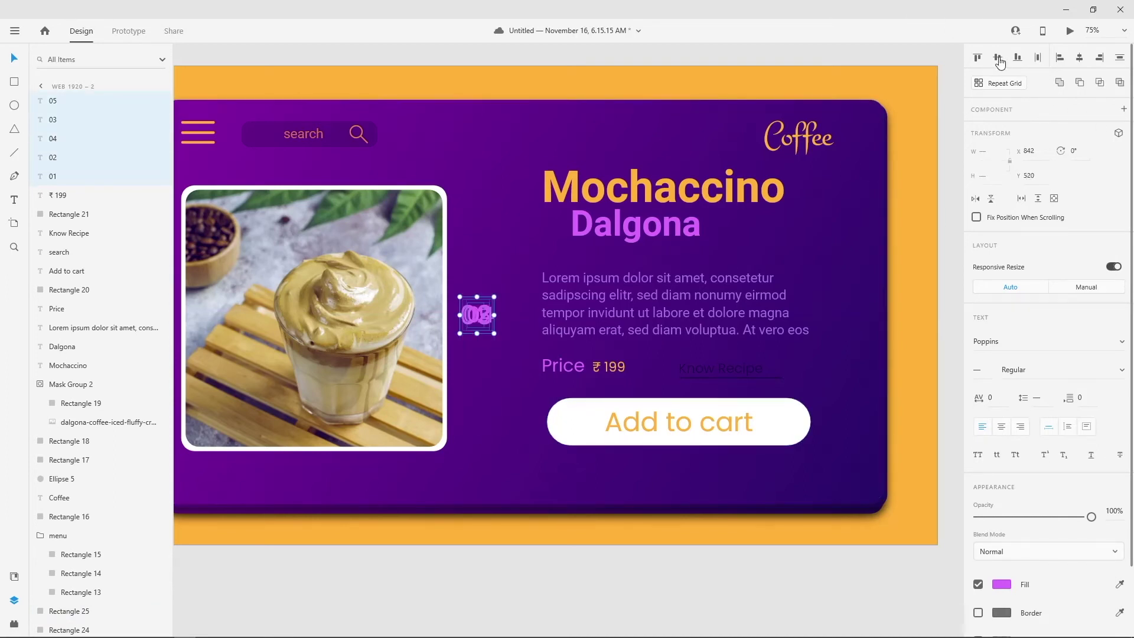
key(ctrl+z)
click(1081, 60)
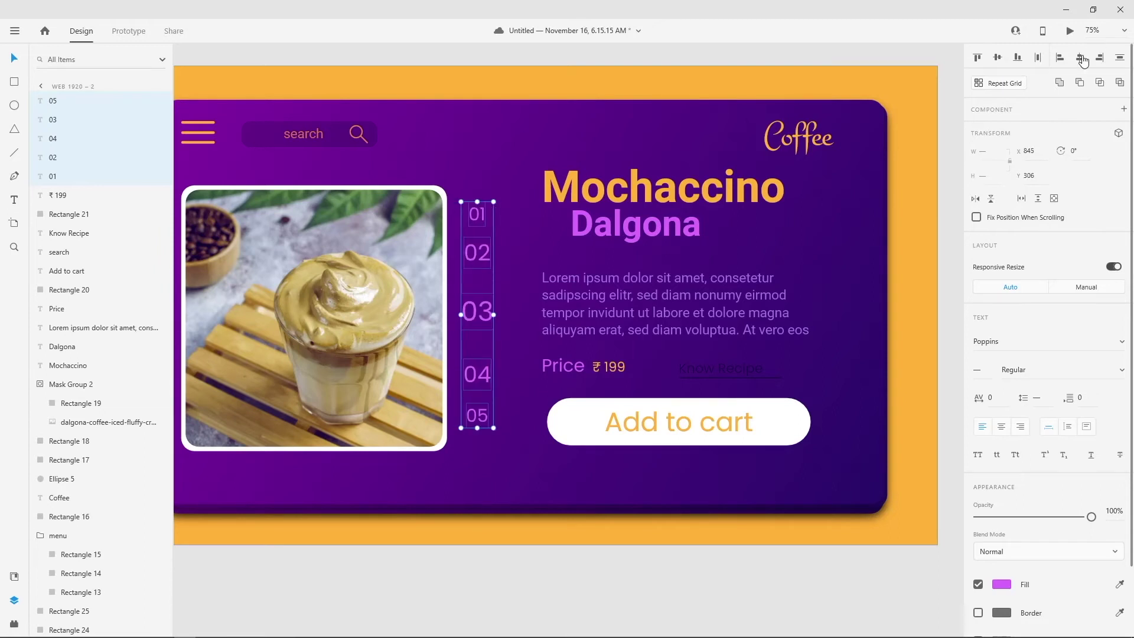
click(503, 592)
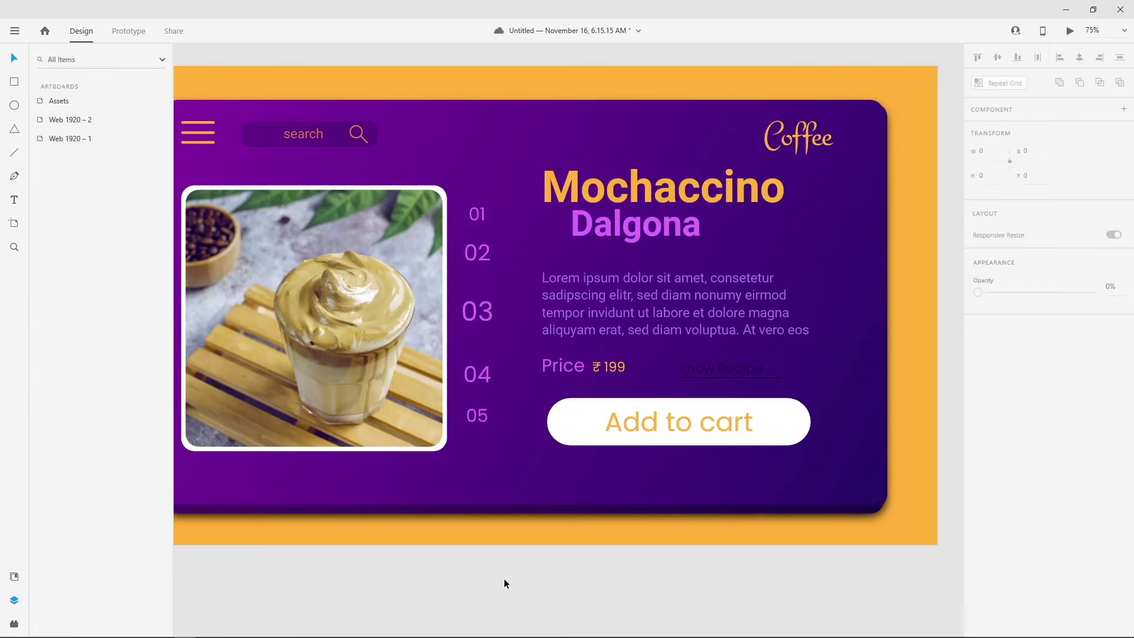
Step: Nudge the numbers 02, 04 and 05 vertically to even out the spacing of the number column
click(479, 263)
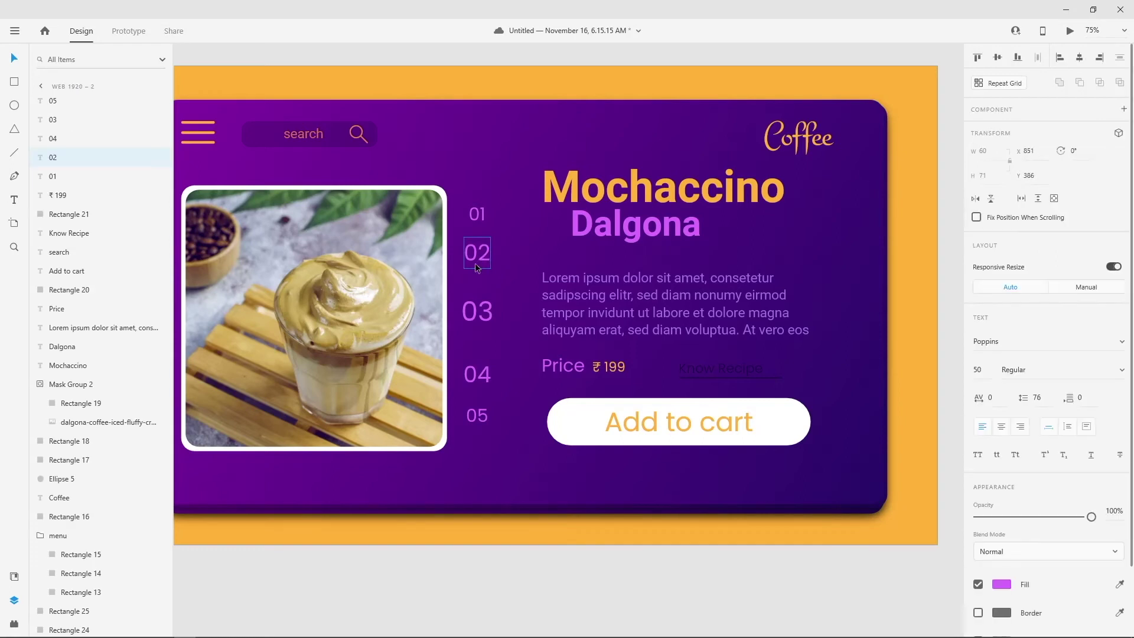
click(478, 376)
click(479, 324)
click(473, 418)
drag(472, 420, 472, 419)
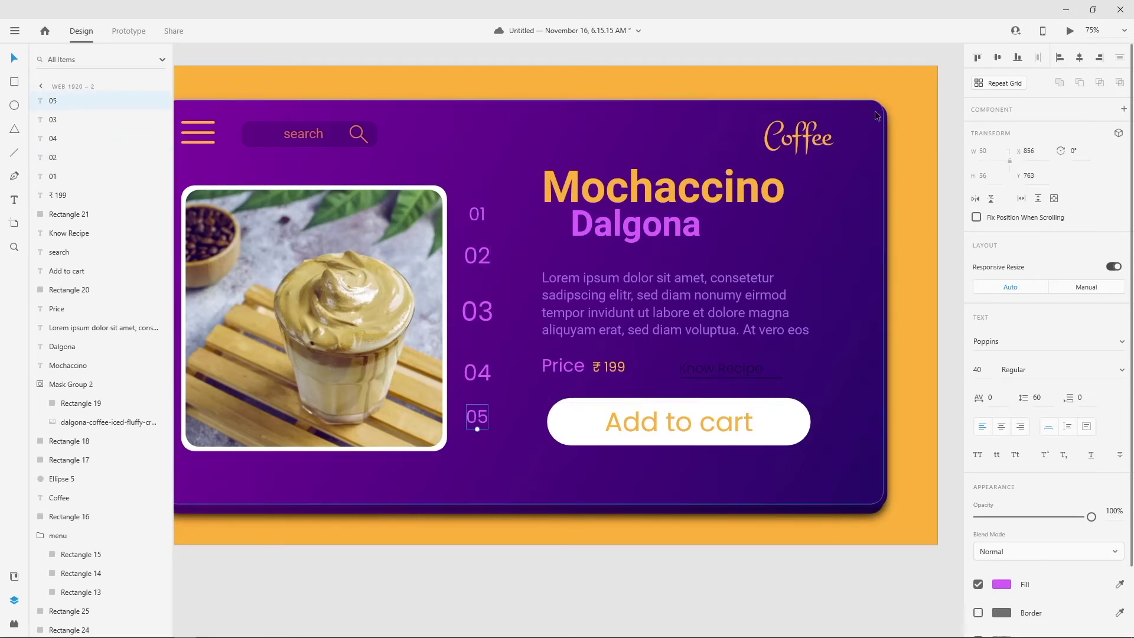
click(777, 64)
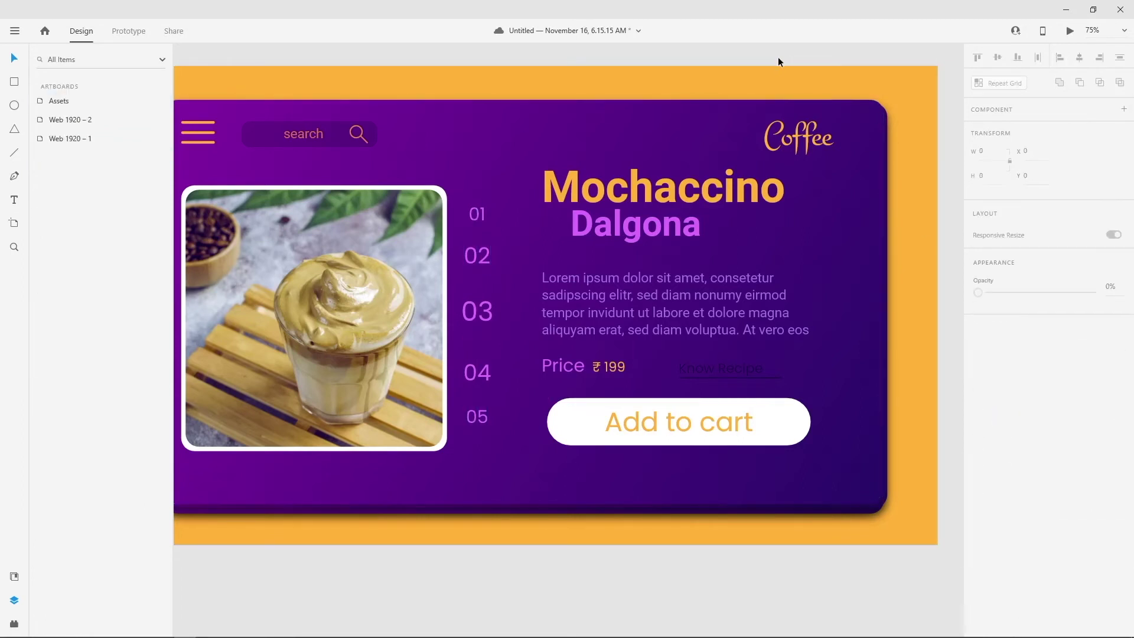
Step: Recolor the numbers 02 and 04 with a dark purple sampled from the card's background and set their opacity to 84%
click(489, 387)
shift+click(477, 255)
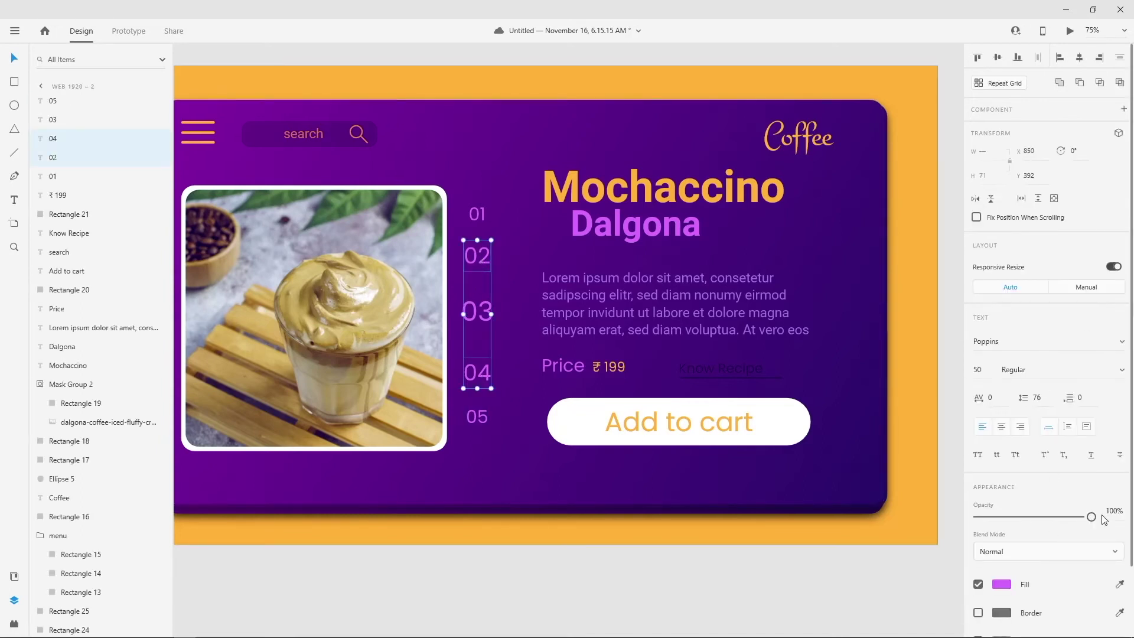
drag(1091, 517, 1065, 524)
click(1002, 584)
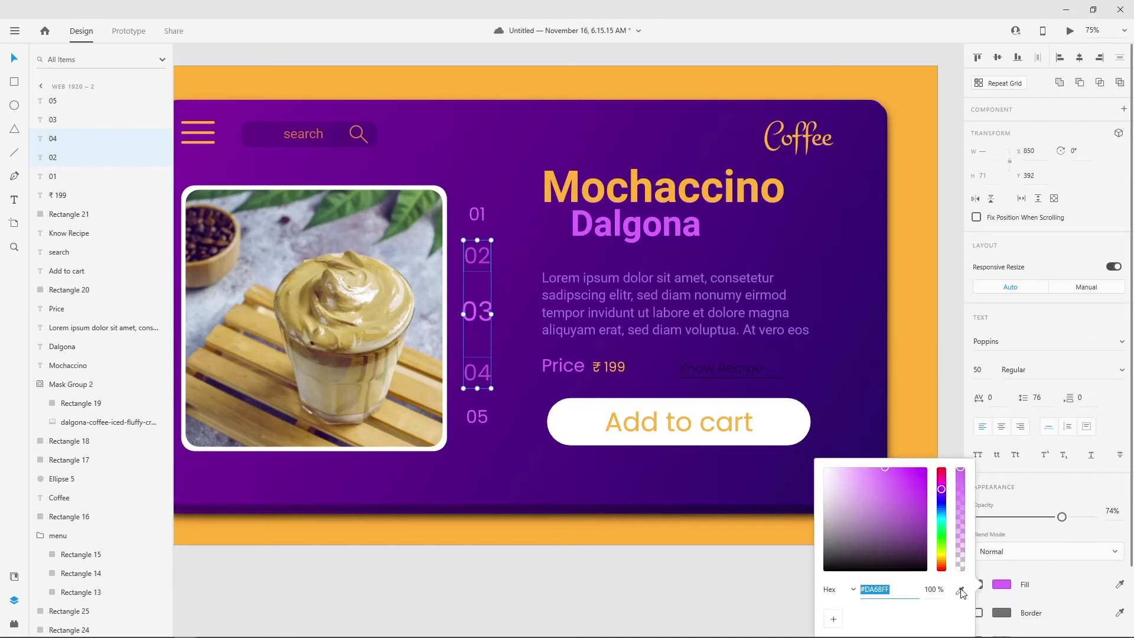
click(960, 590)
click(828, 294)
mouse_move(1062, 517)
mouse_down()
mouse_move(1049, 518)
mouse_move(1073, 518)
mouse_up()
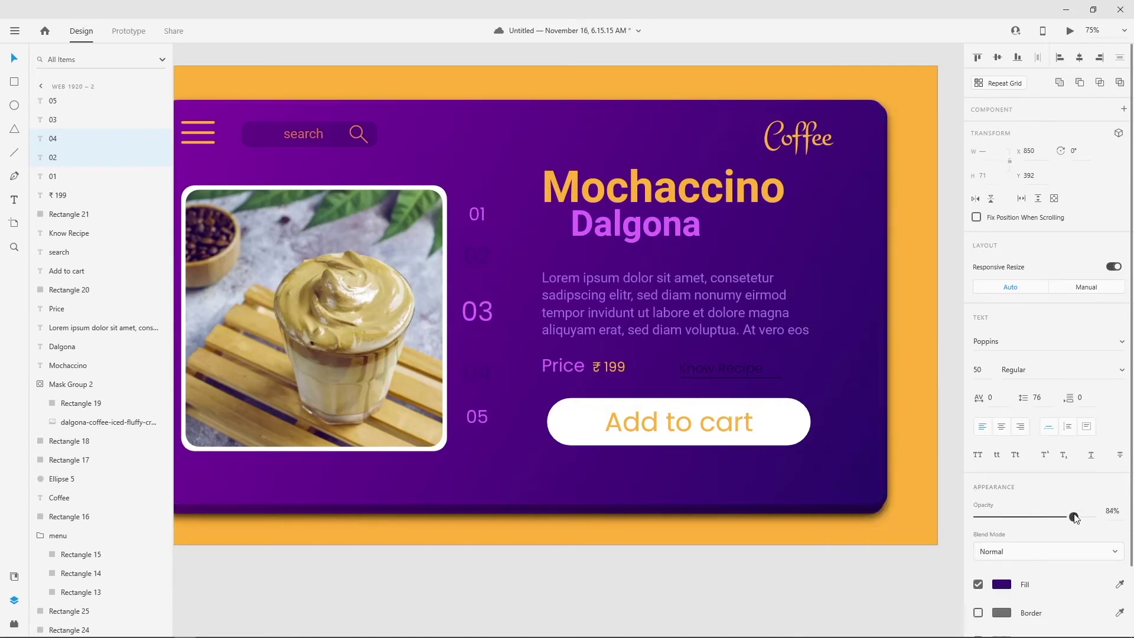
Step: Fill the numbers 01 and 05 with dark purple #320E70 sampled from the card and lower their opacity
click(483, 218)
shift+click(468, 421)
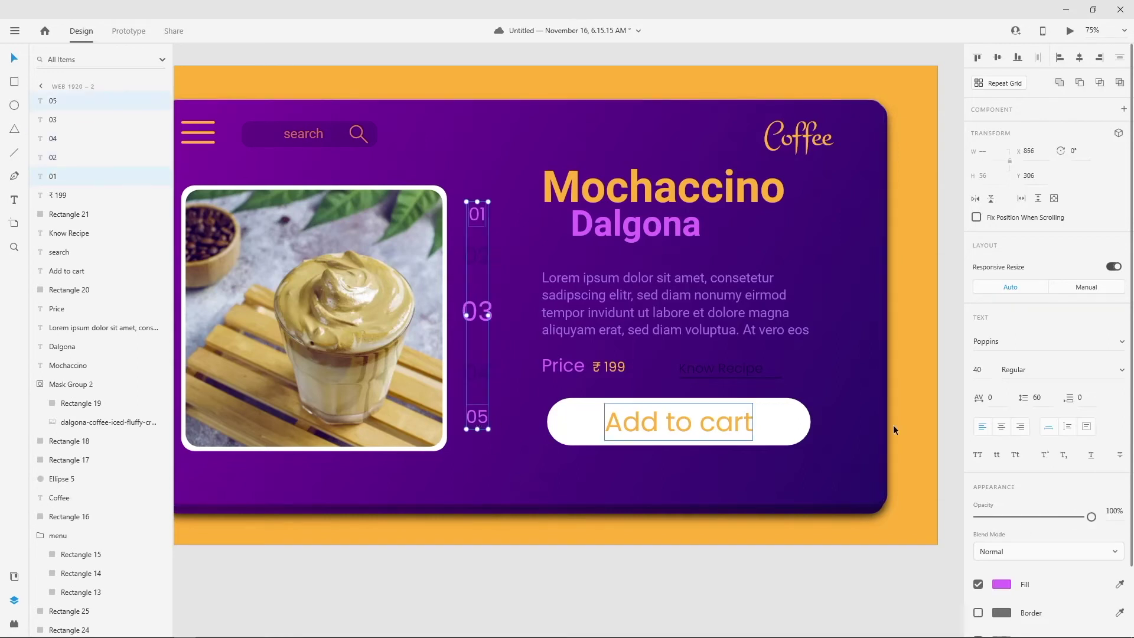
click(1002, 584)
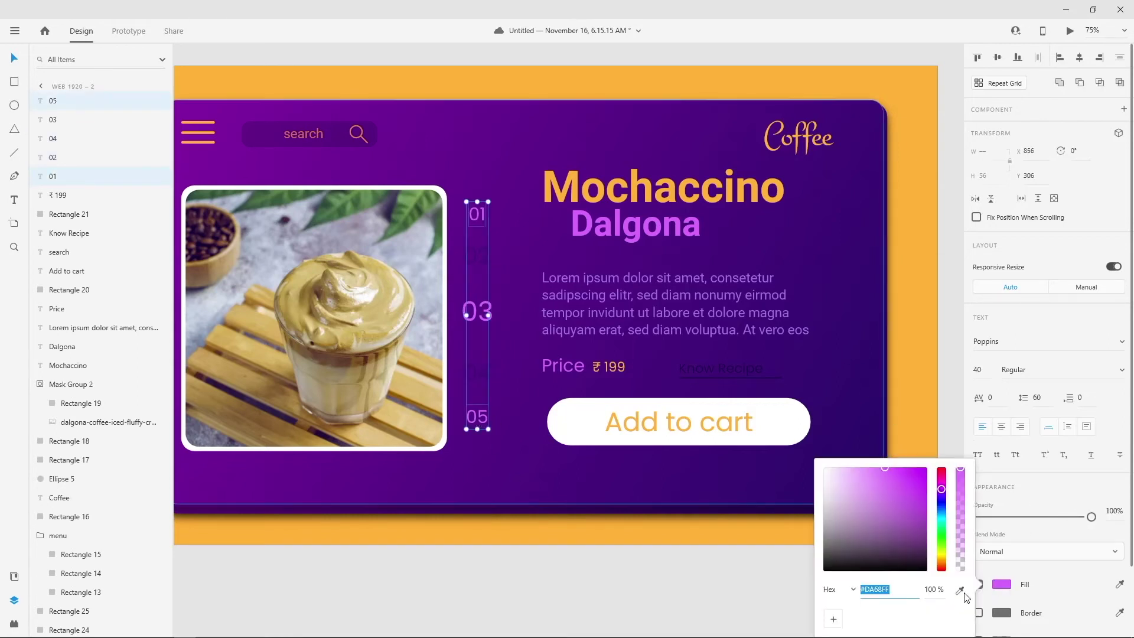
click(959, 589)
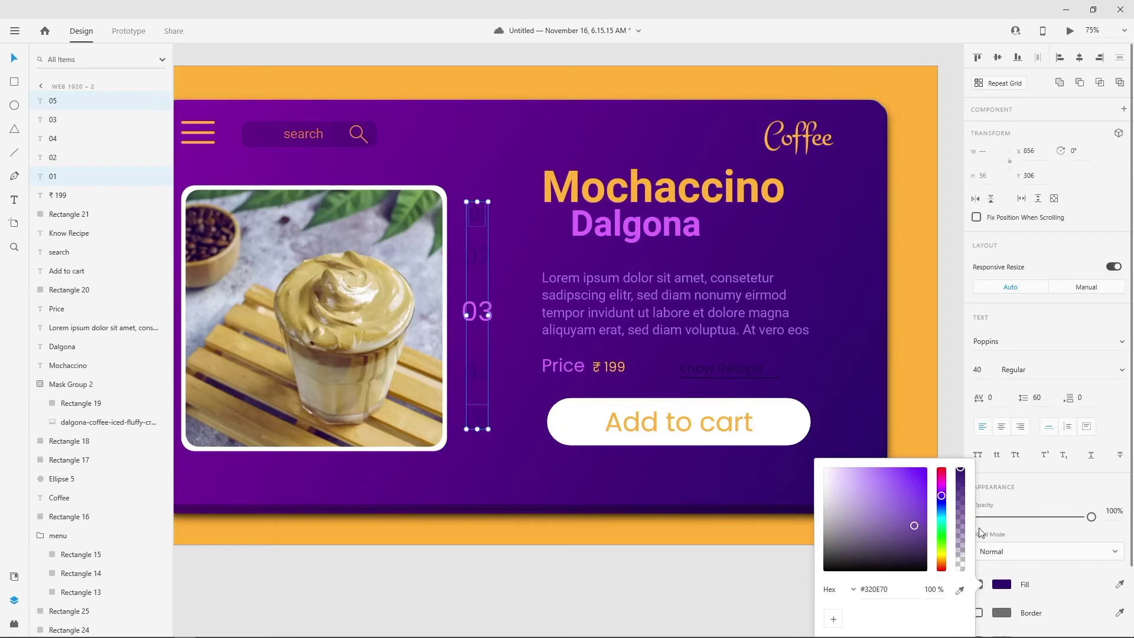
drag(1091, 517, 1043, 518)
Step: Sample a dark purple from the card for the number 03 and adjust its fill to #2C085E
click(483, 319)
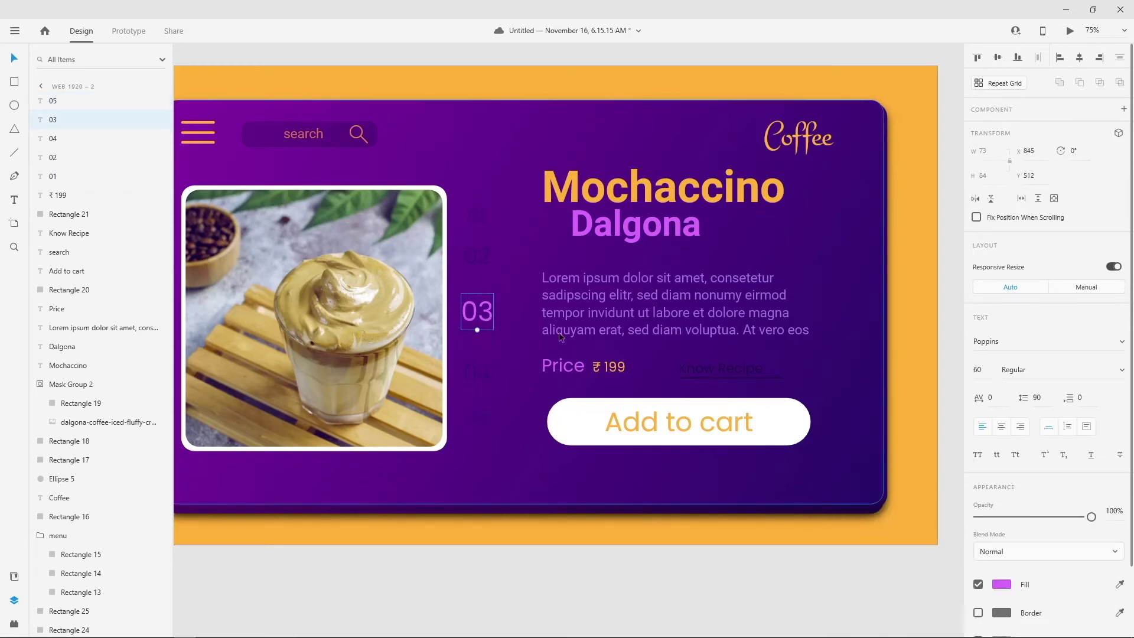
click(1001, 584)
click(960, 590)
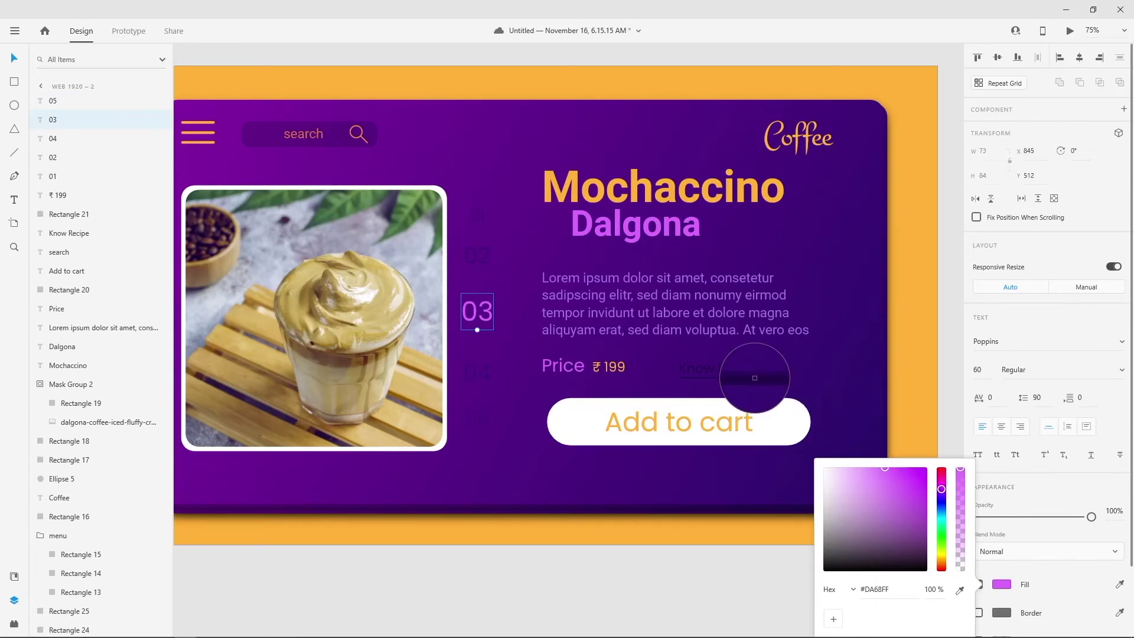
click(754, 379)
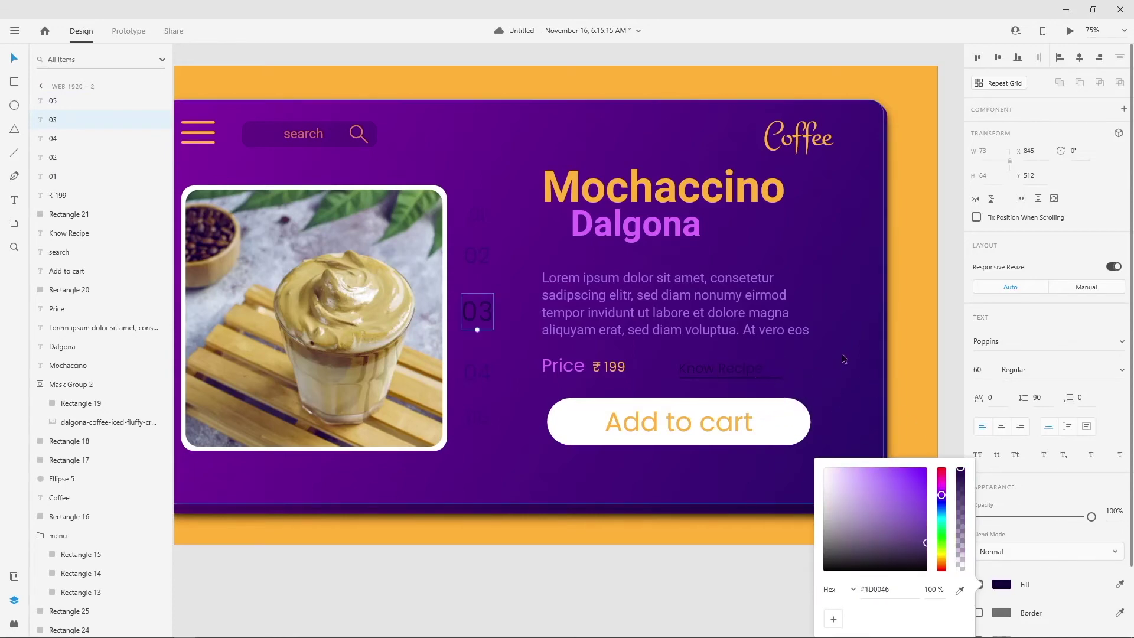
drag(919, 540, 919, 535)
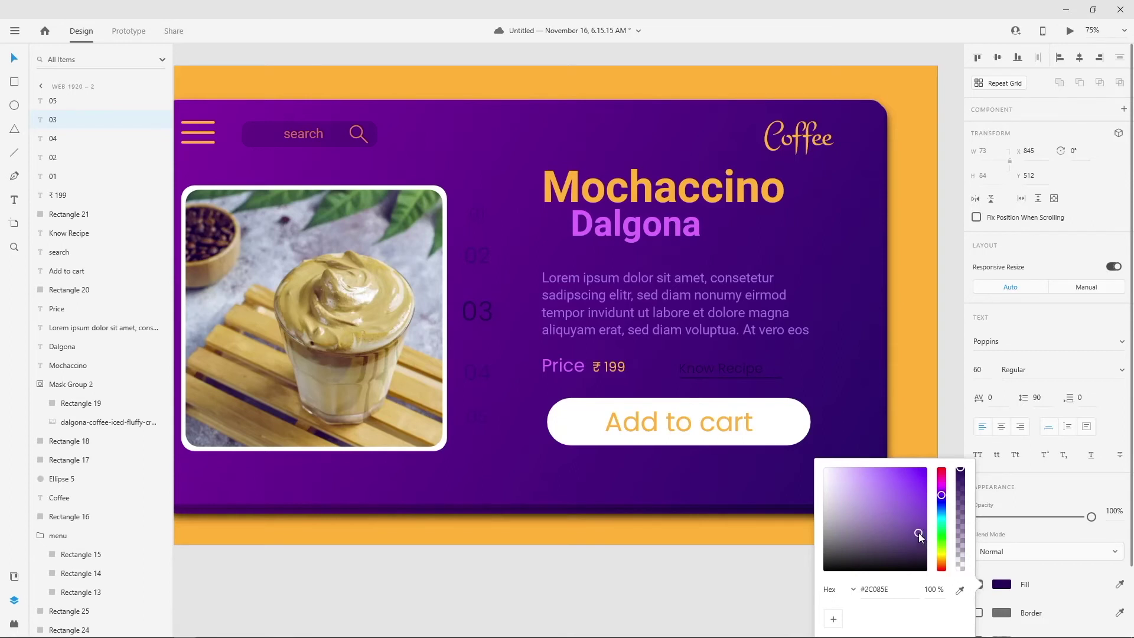
click(544, 559)
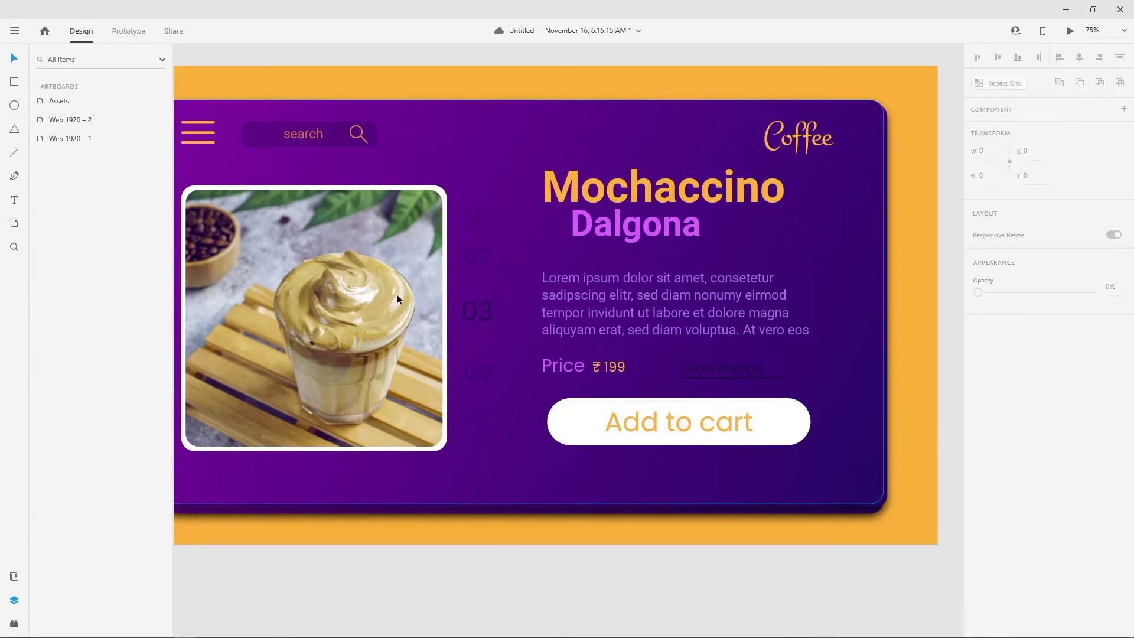
Step: Draw a circle beside the number 03, give it a background blur with brightness -6, and enlarge it to about 46 px
click(14, 105)
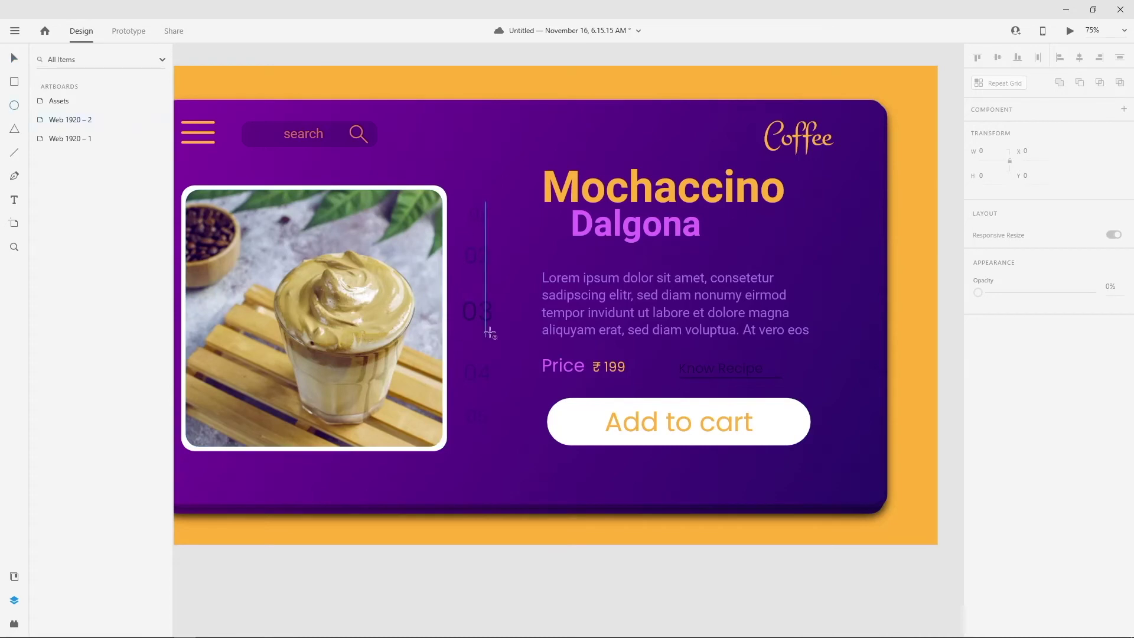
drag(500, 302, 520, 323)
click(978, 443)
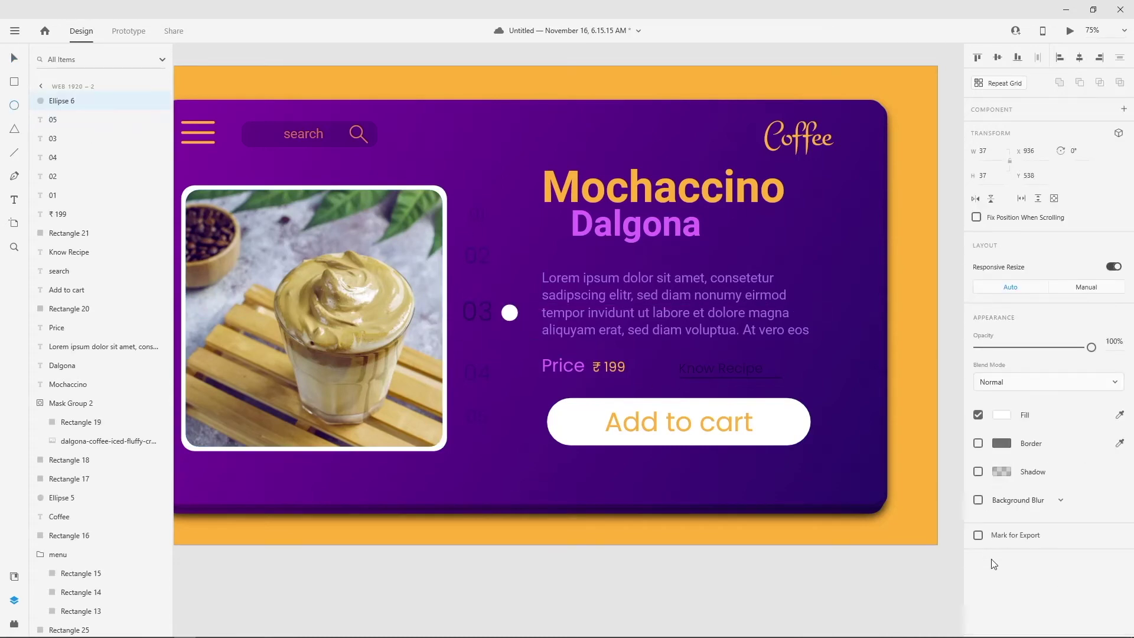
click(978, 500)
mouse_move(1045, 558)
mouse_down()
mouse_move(1056, 559)
mouse_move(1005, 559)
mouse_move(1037, 559)
mouse_up()
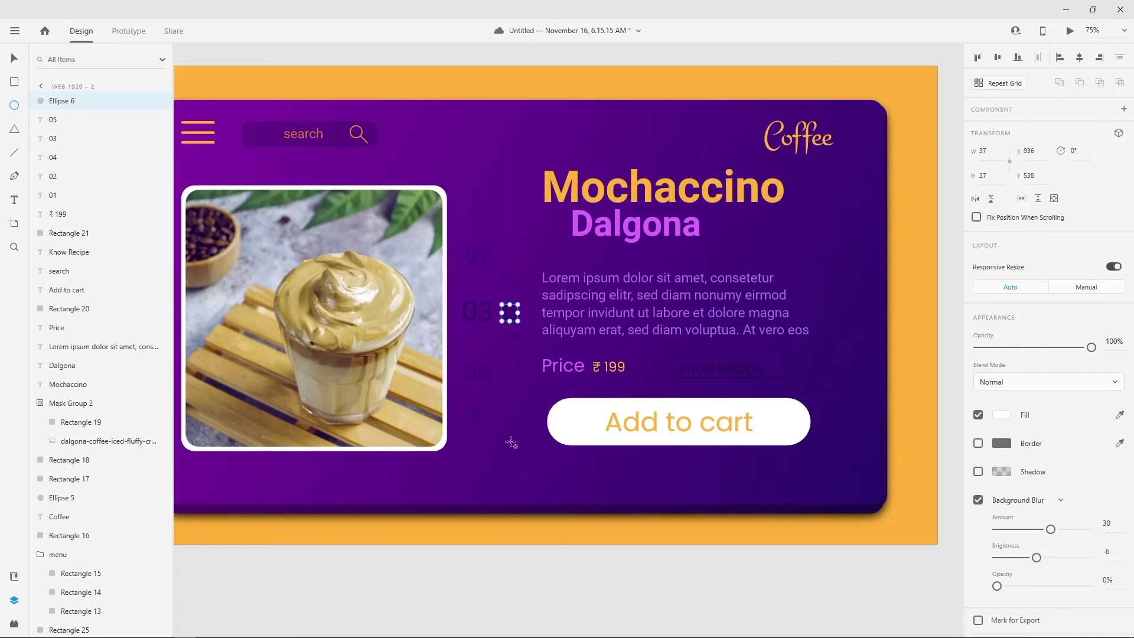
scroll(508, 313, up, 3)
key(v)
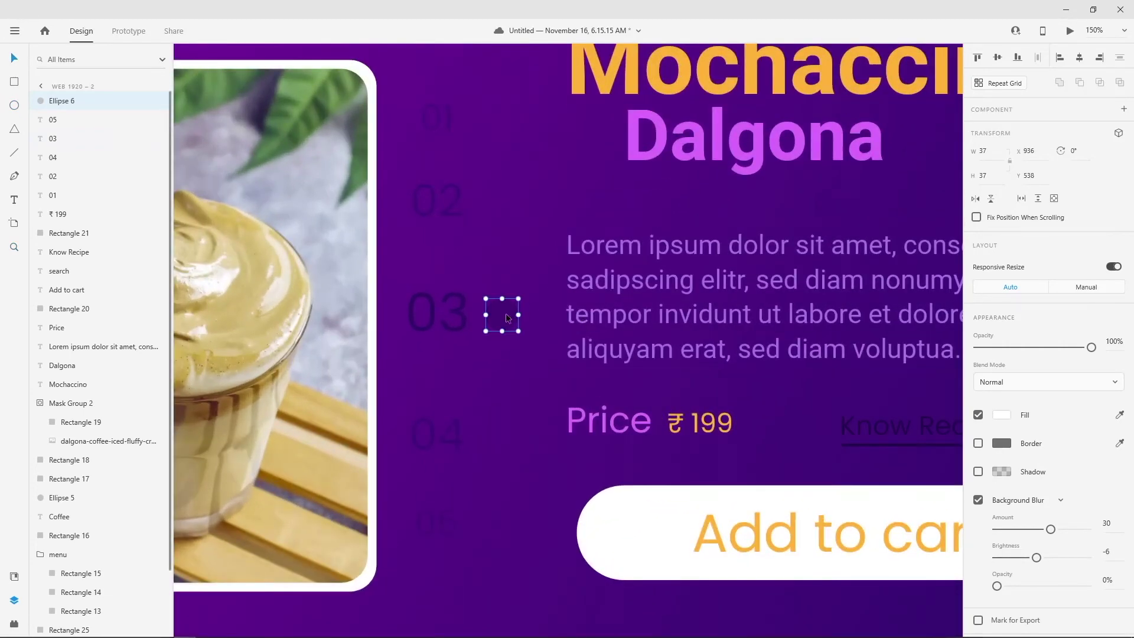
drag(518, 331, 520, 333)
Step: Duplicate the blurred circle as a dot about 29 px wide placed over it, and turn off the copy's background blur
click(513, 366)
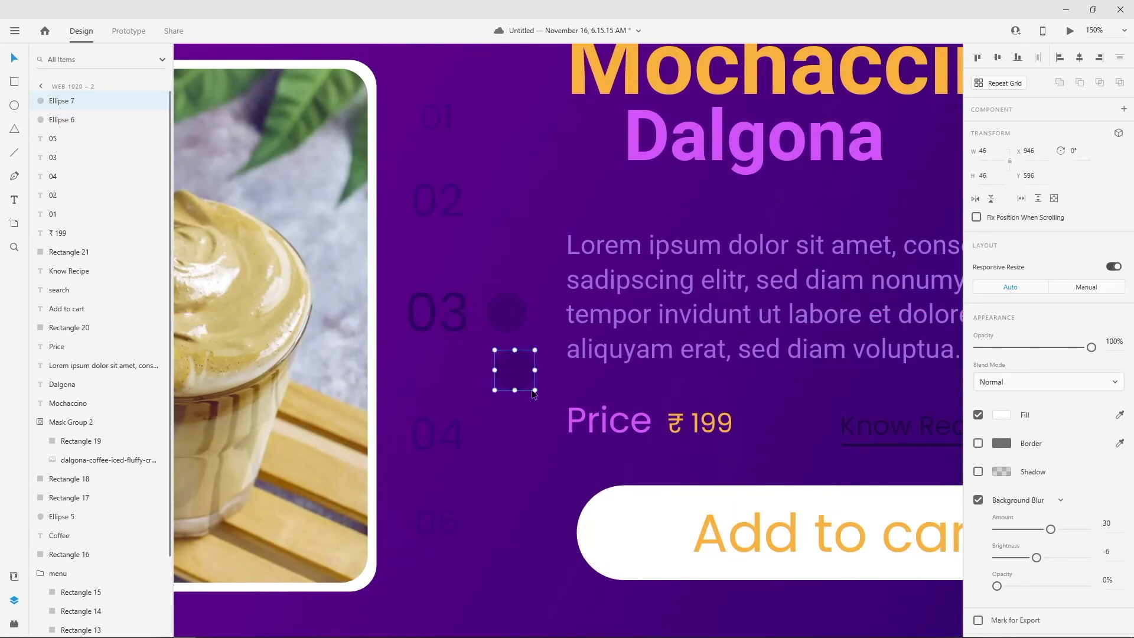
shift+click(513, 366)
click(520, 364)
shift+click(509, 358)
drag(534, 376, 507, 314)
click(978, 500)
Step: Align the white dot and the blurred circle vertically on their middles
shift+click(488, 313)
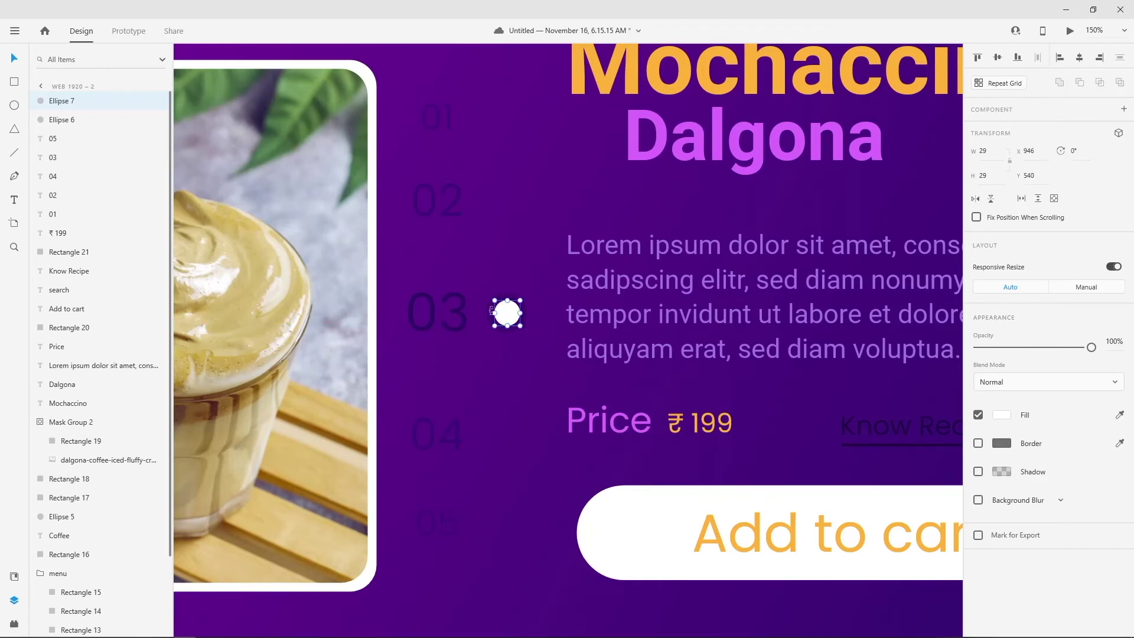
click(1018, 57)
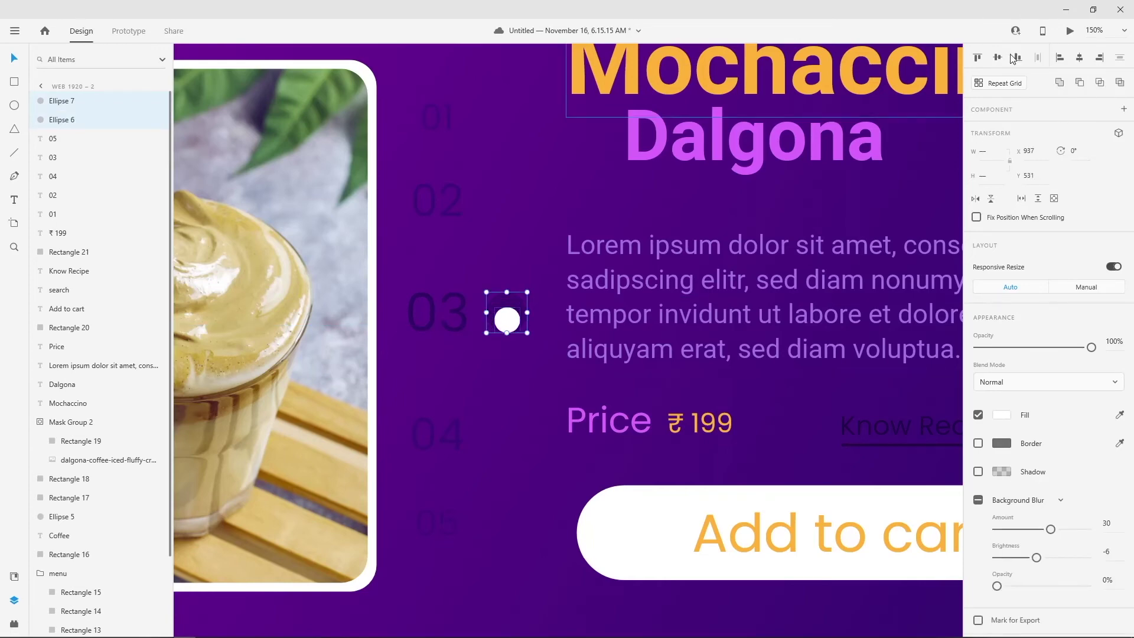
click(999, 57)
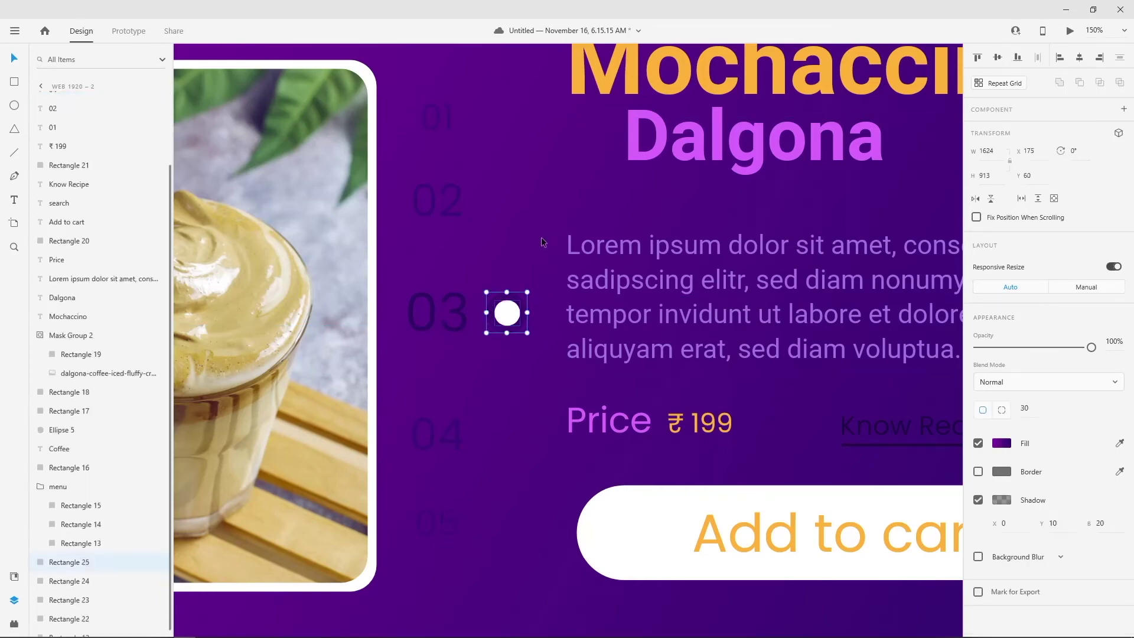
Step: Add a shadow to the white dot with a more opaque black color and an X offset of -3
click(510, 317)
click(978, 471)
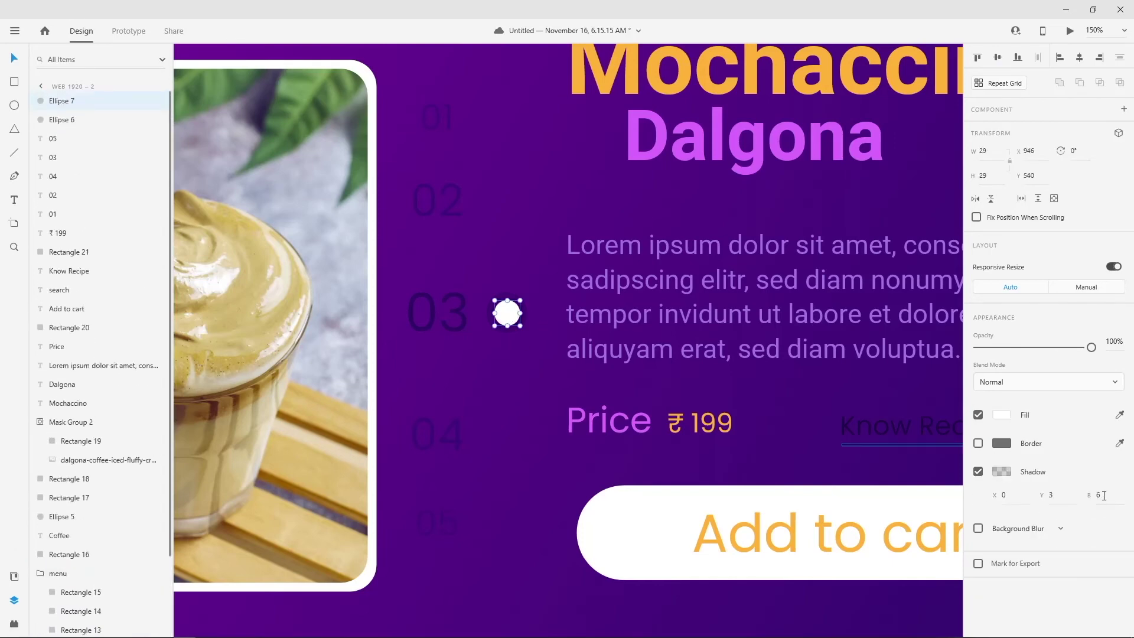
click(999, 473)
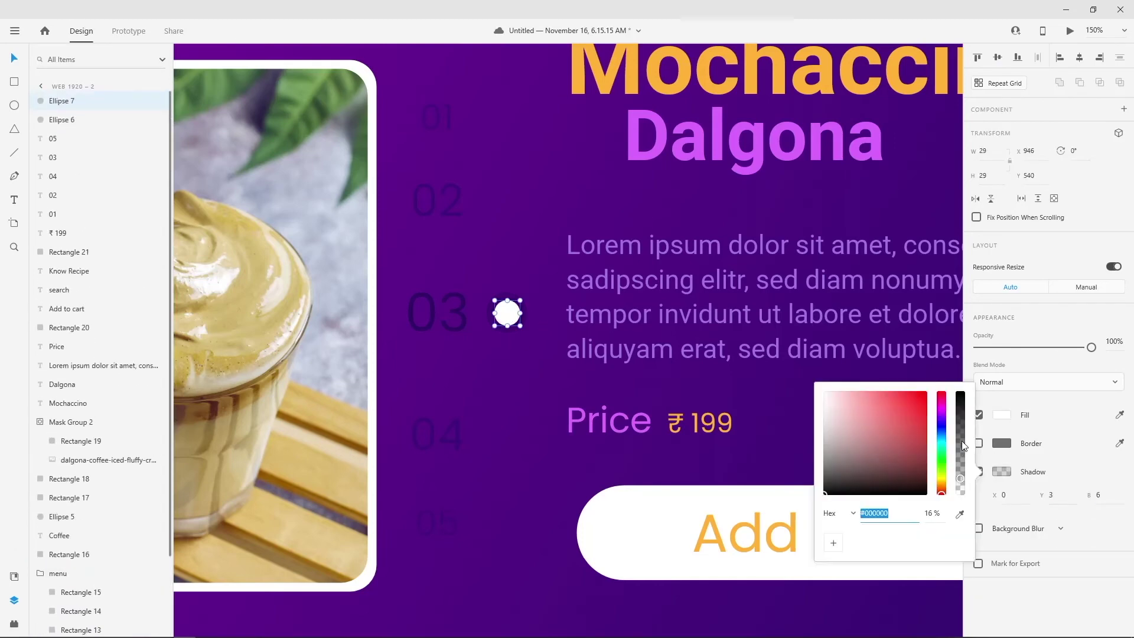
drag(961, 478, 961, 417)
click(1008, 494)
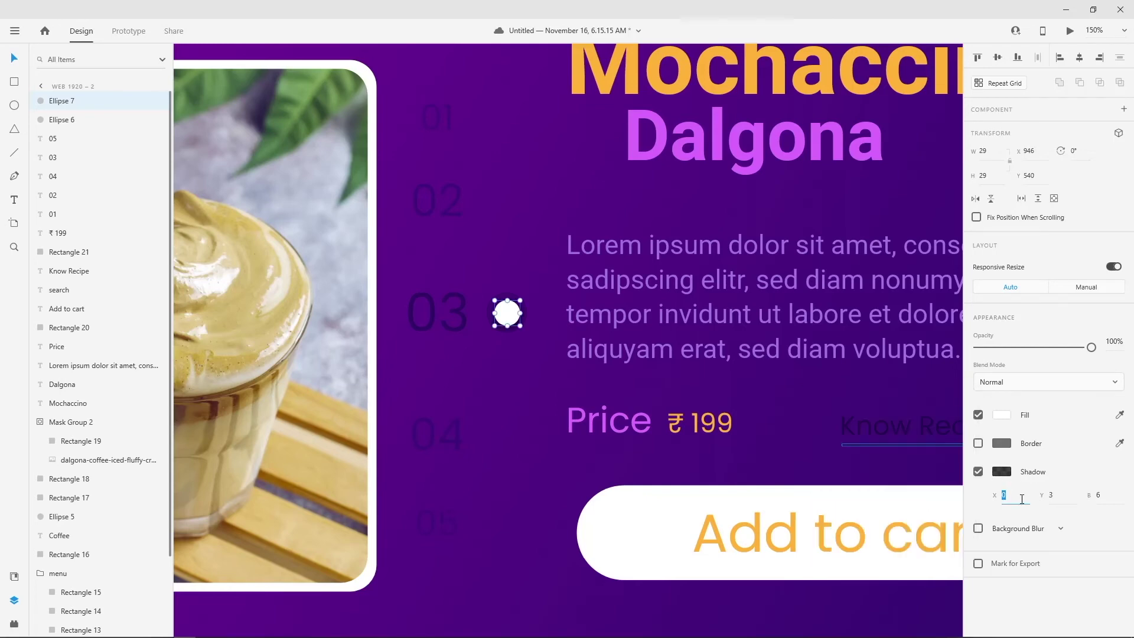
text(-3)
click(501, 356)
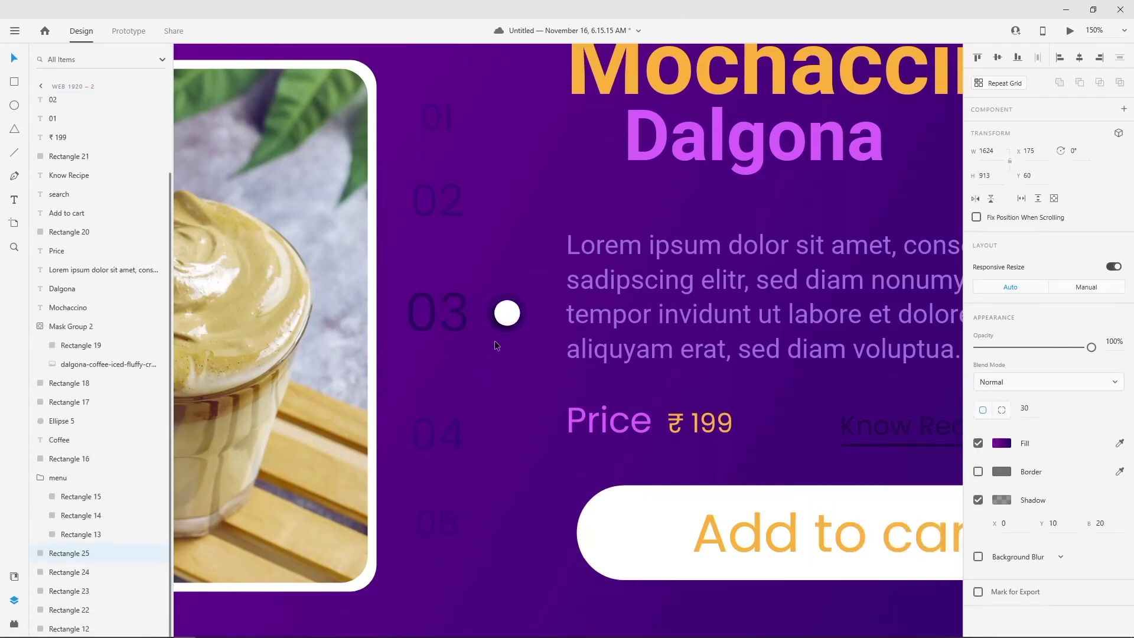
Step: Nudge the white dot and its blurred circle together 2 px to the left, closer to the number 03
click(1124, 31)
click(1015, 65)
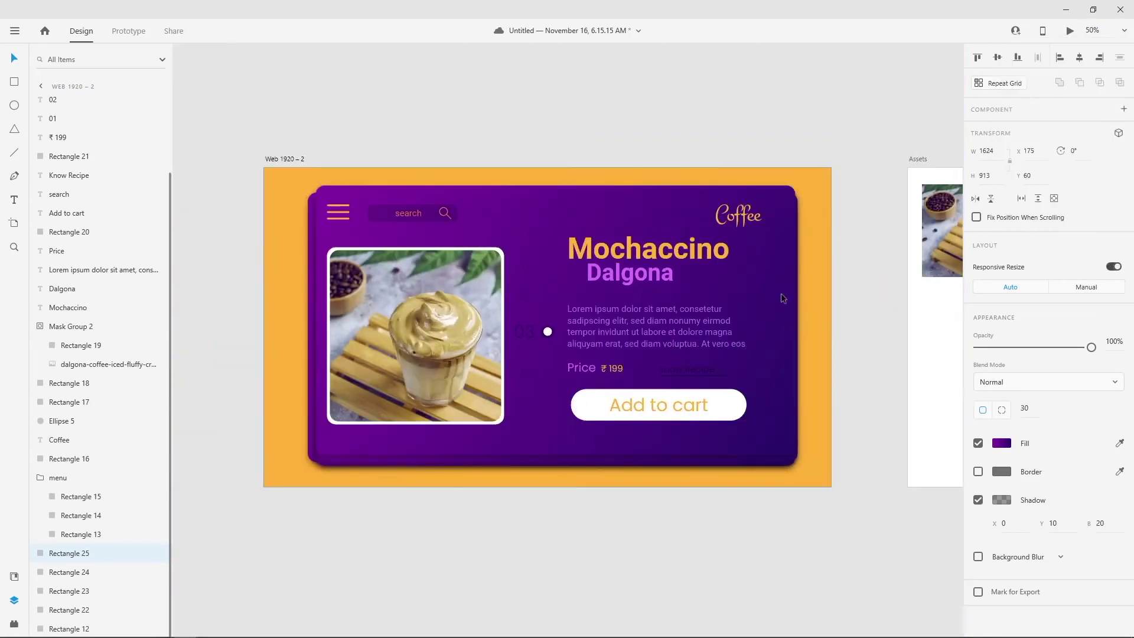
click(551, 331)
click(545, 332)
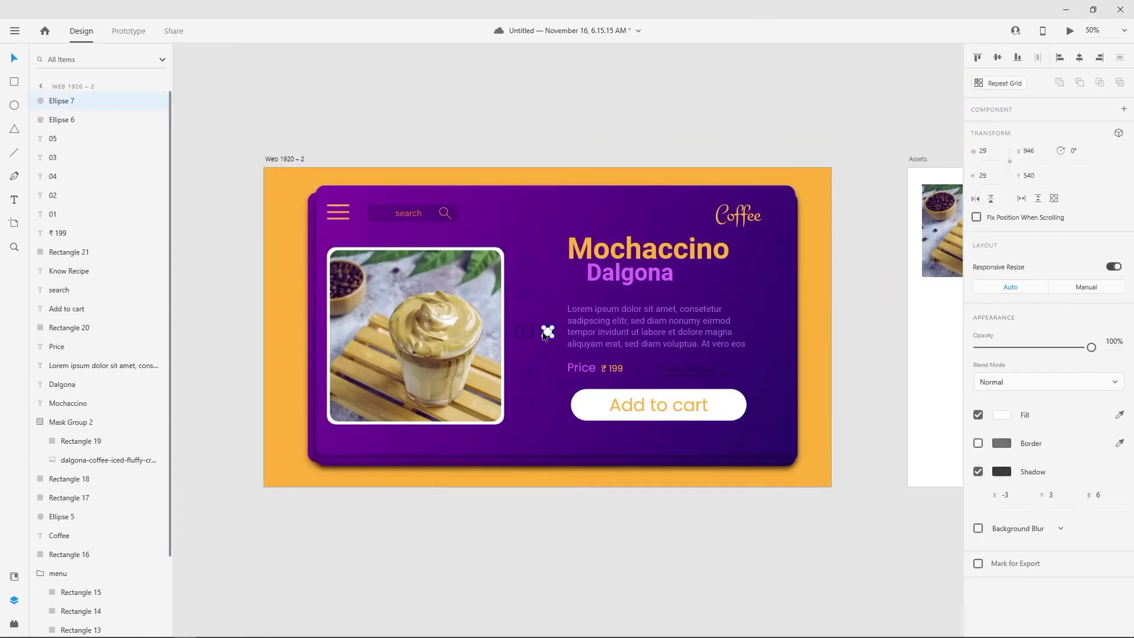
shift+click(74, 121)
key(Left)
key(Left)
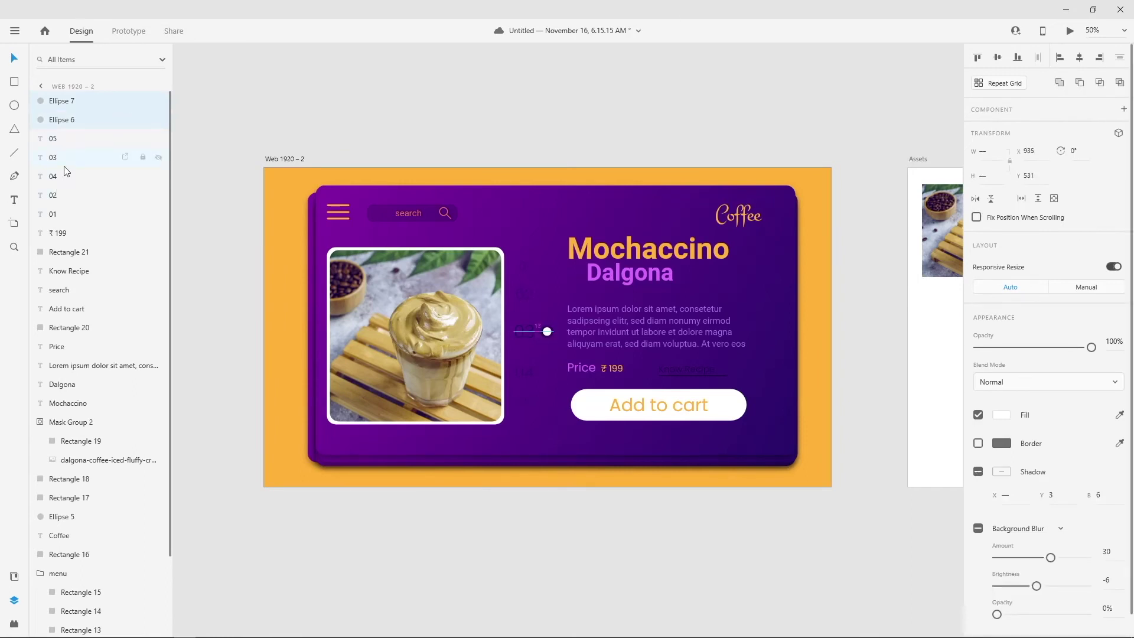
click(667, 570)
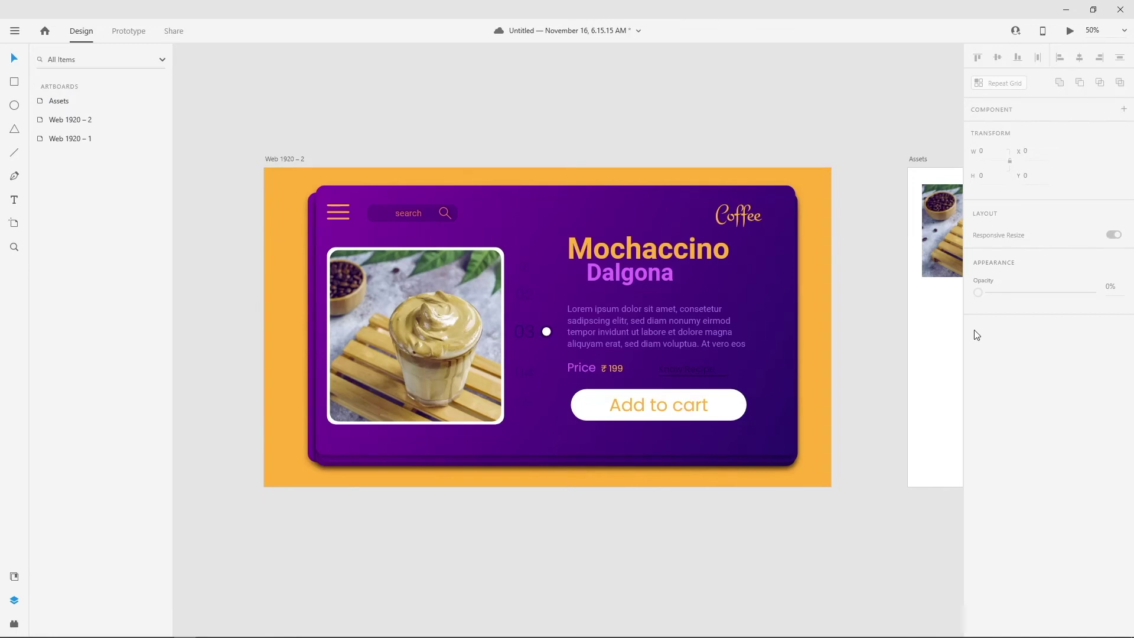
Step: Remove the offset duplicates of the purple card rectangle, keeping a single card behind the content
click(771, 315)
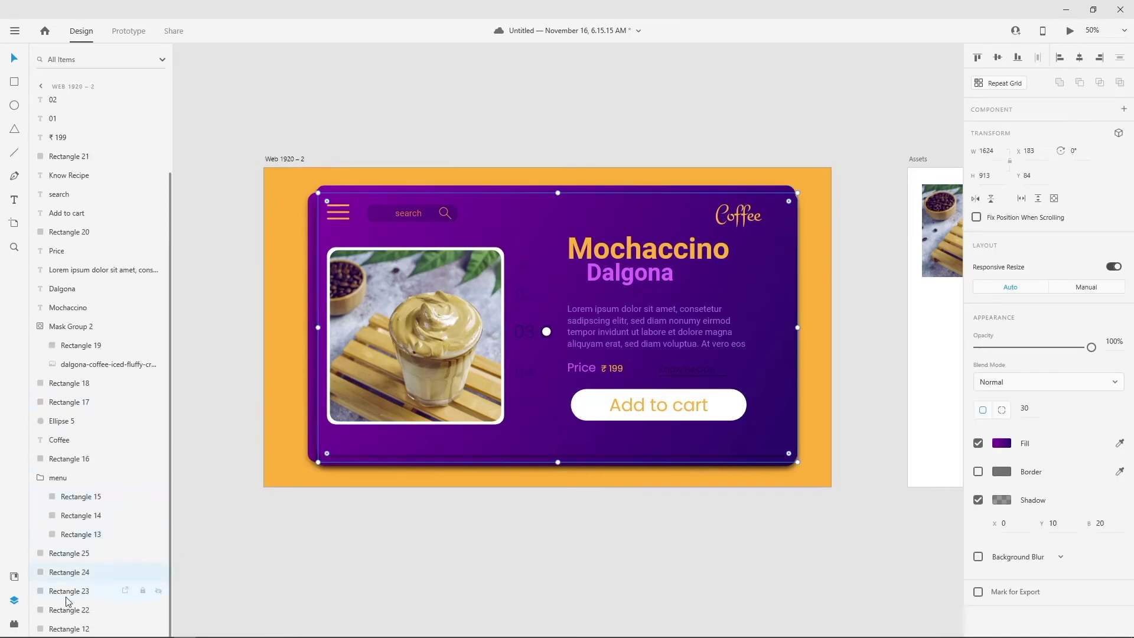
key(ctrl+z)
key(ctrl+z)
key(ctrl+z)
key(ctrl+z)
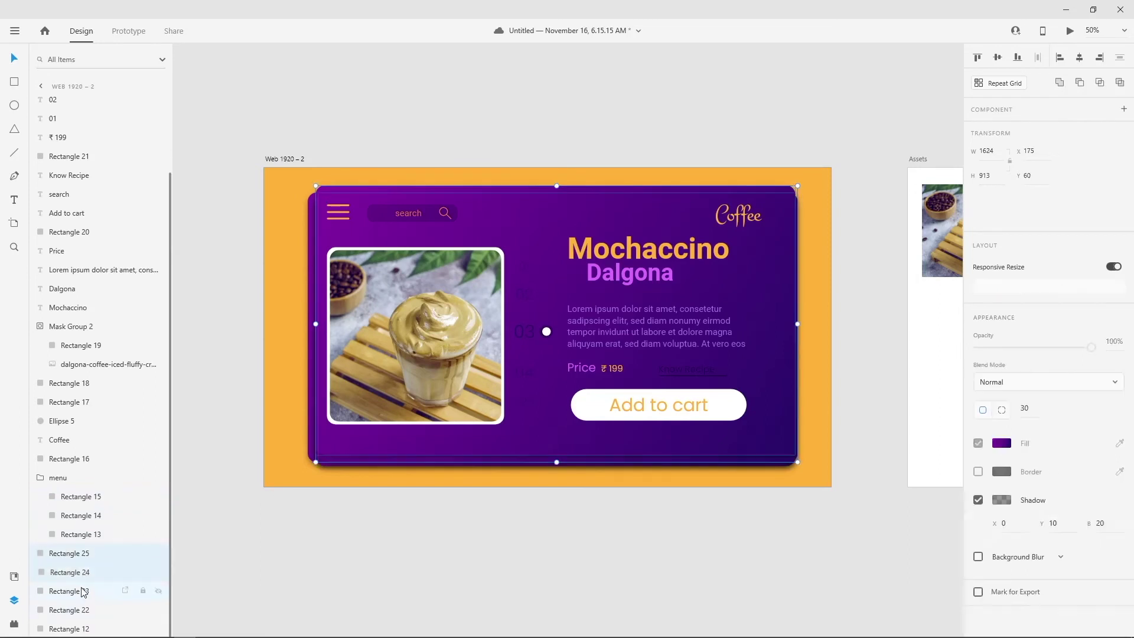
click(550, 558)
Step: Add the text Facebook below the Add to cart button with font size 30
click(41, 121)
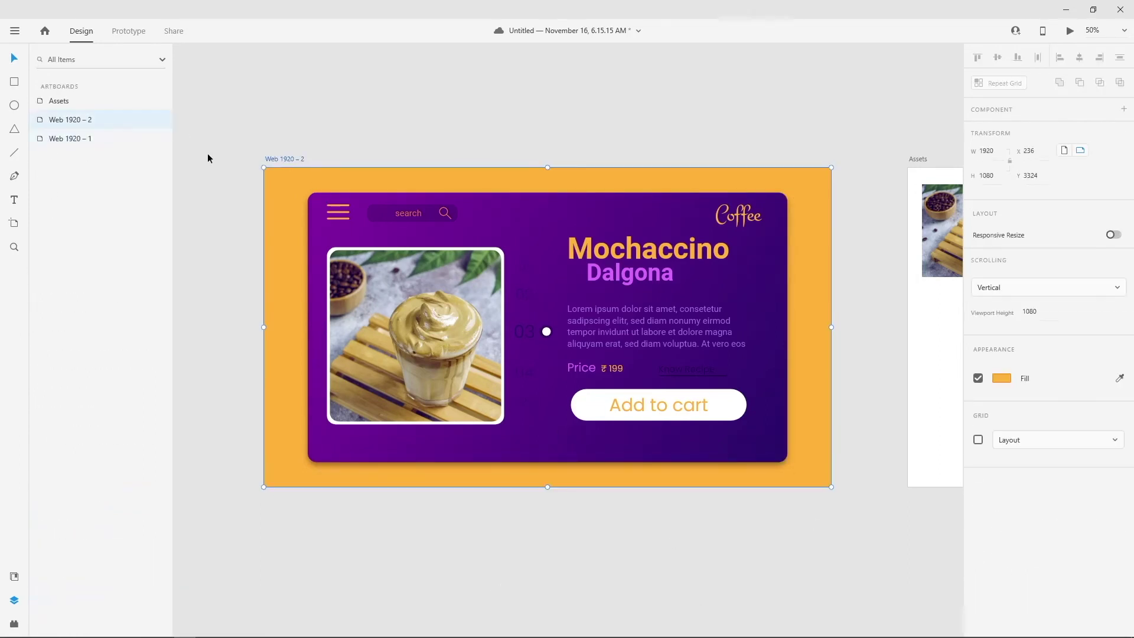
double_click(39, 121)
click(892, 577)
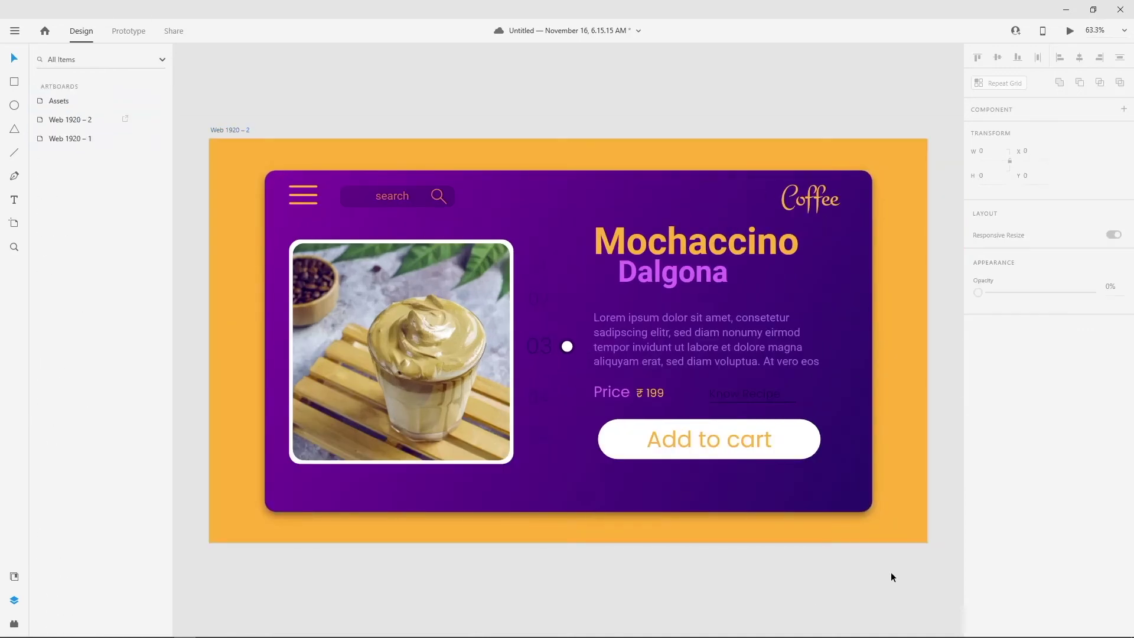
key(t)
click(598, 496)
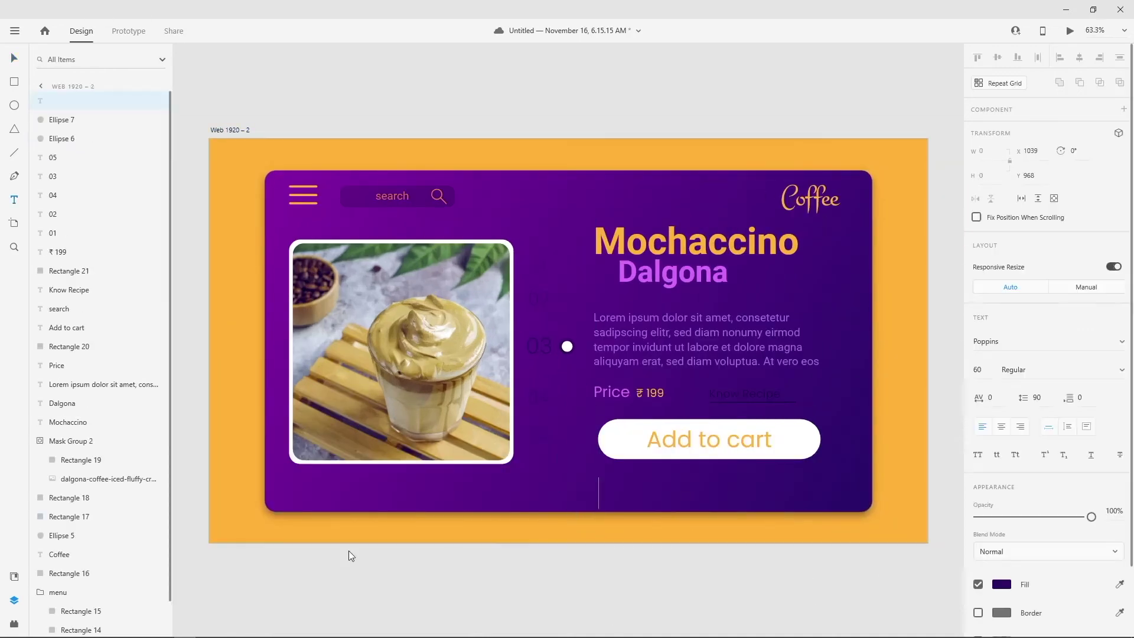
click(977, 369)
key(ctrl+a)
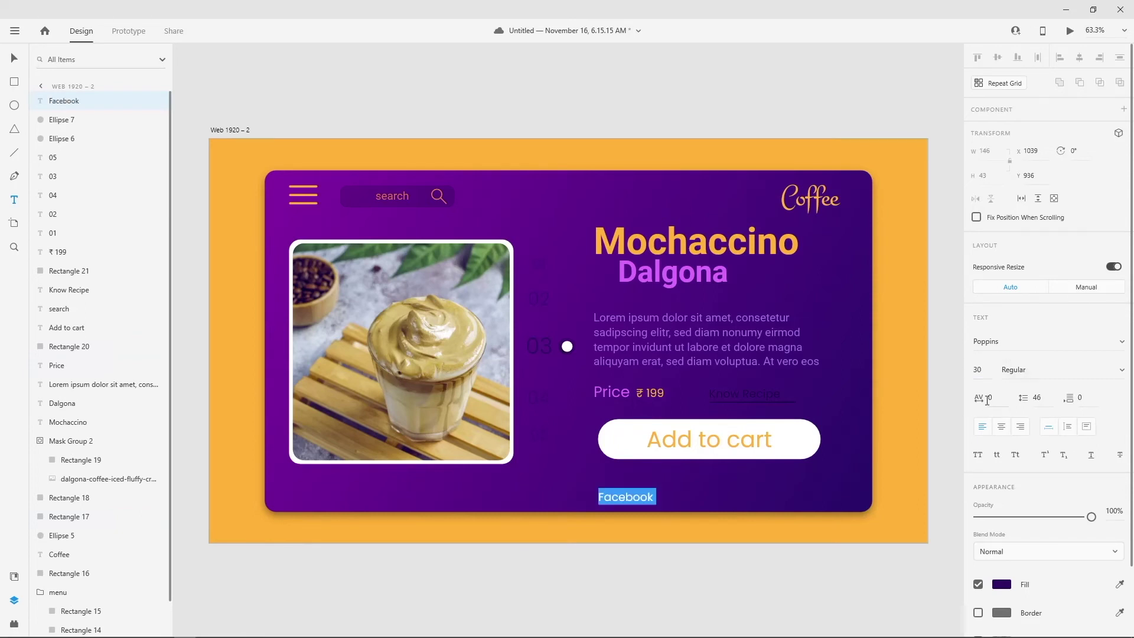
Step: Set the Facebook text's fill to light purple #BE92FC
click(1001, 584)
mouse_move(845, 474)
mouse_down()
mouse_move(889, 464)
mouse_move(873, 464)
mouse_move(848, 497)
mouse_move(856, 467)
mouse_move(867, 469)
mouse_up()
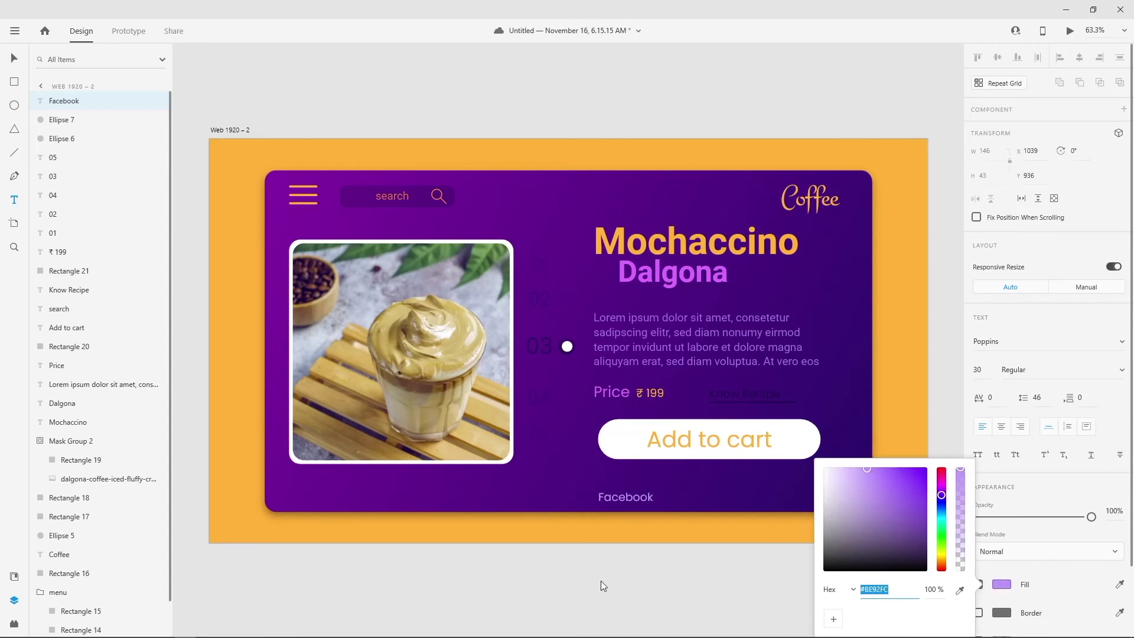
click(600, 580)
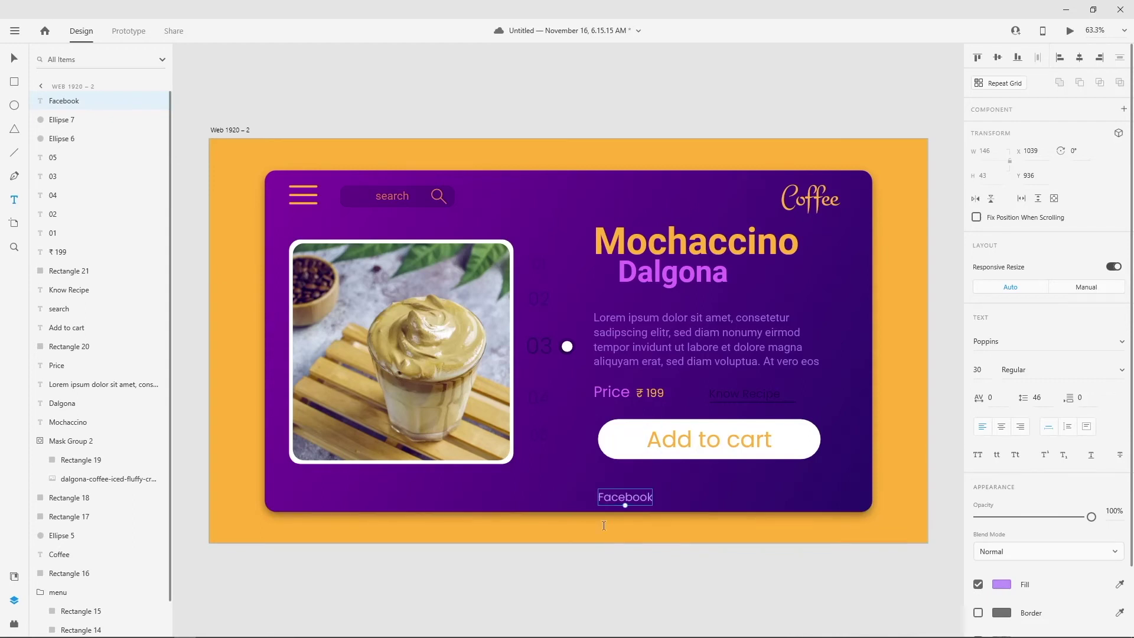
Step: Add the texts Instagram and Whatsapp in a row beside the Facebook text below the Add to cart button
click(685, 496)
text(Insta)
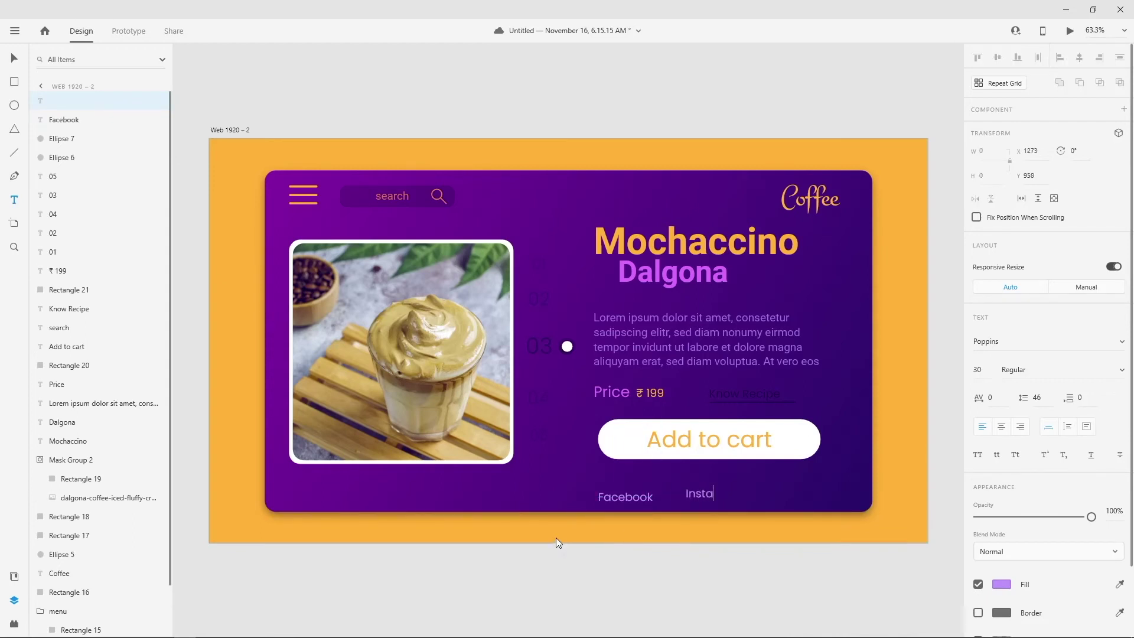
text(gram)
key(Escape)
click(781, 495)
text(W)
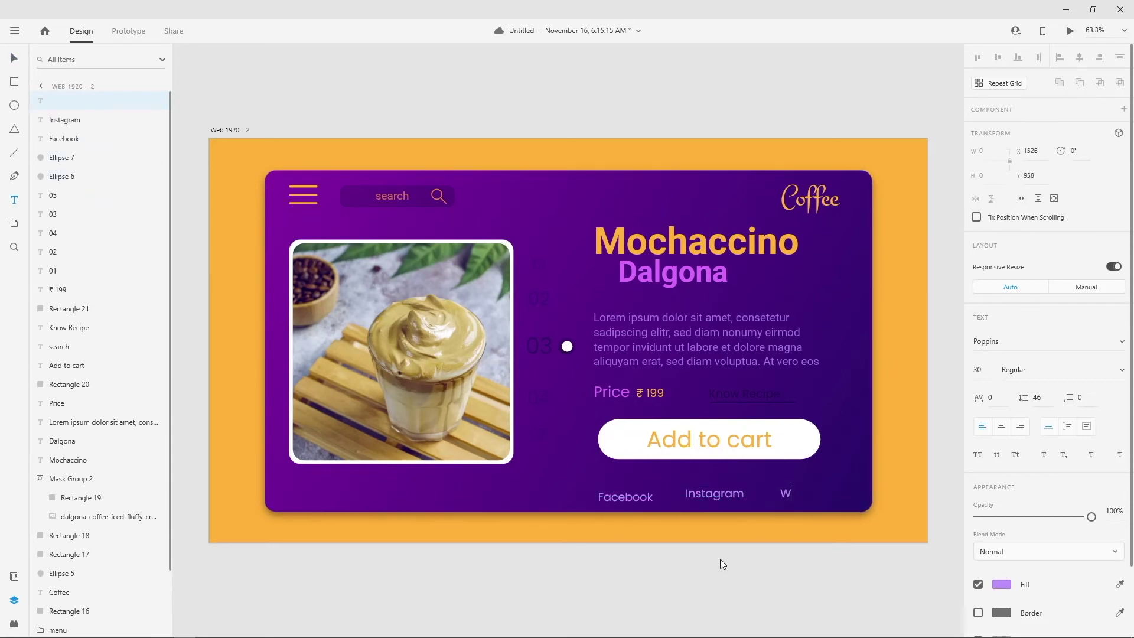
text(hatsapp)
key(Escape)
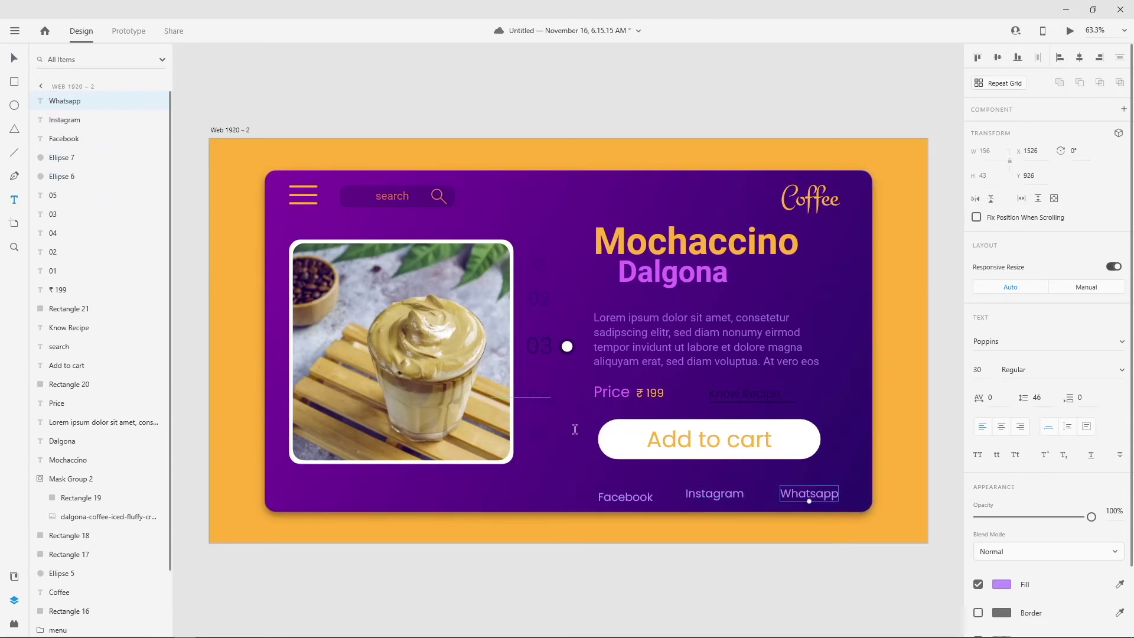
Step: Align the Instagram and Whatsapp texts with the Facebook text's row and tighten their horizontal spacing
drag(688, 493, 684, 497)
drag(810, 497, 794, 497)
click(658, 582)
Step: Shift the Facebook, Instagram and Whatsapp texts together to the right beneath the Add to cart button
click(625, 497)
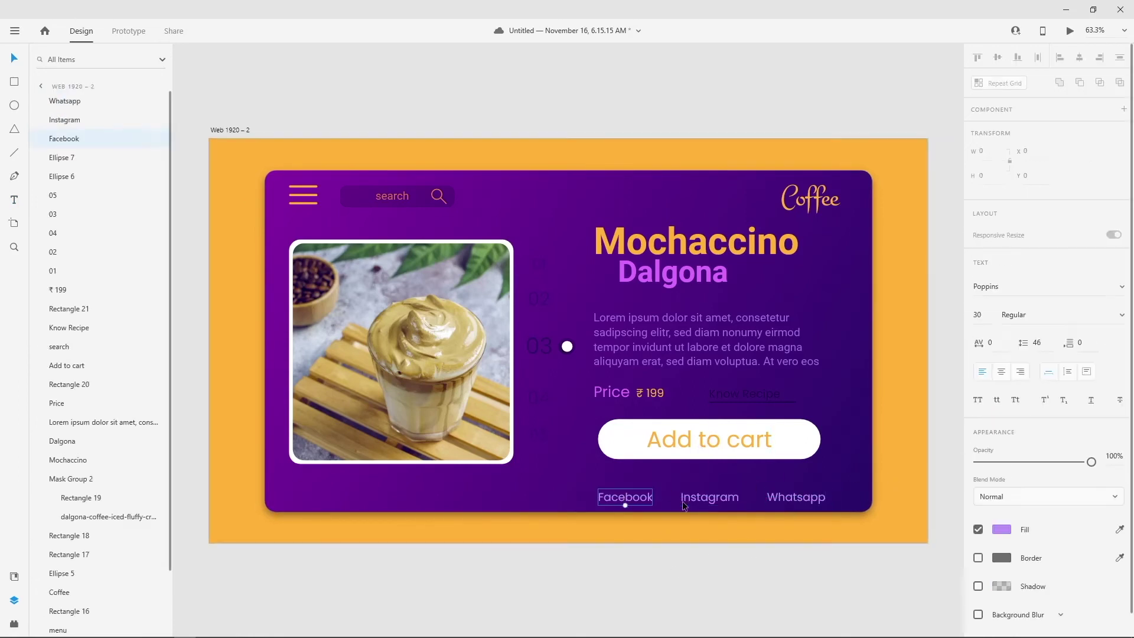
shift+click(709, 496)
shift+click(796, 497)
key(shift+Right)
key(shift+Right)
key(shift+Right)
key(shift+Right)
key(shift+Right)
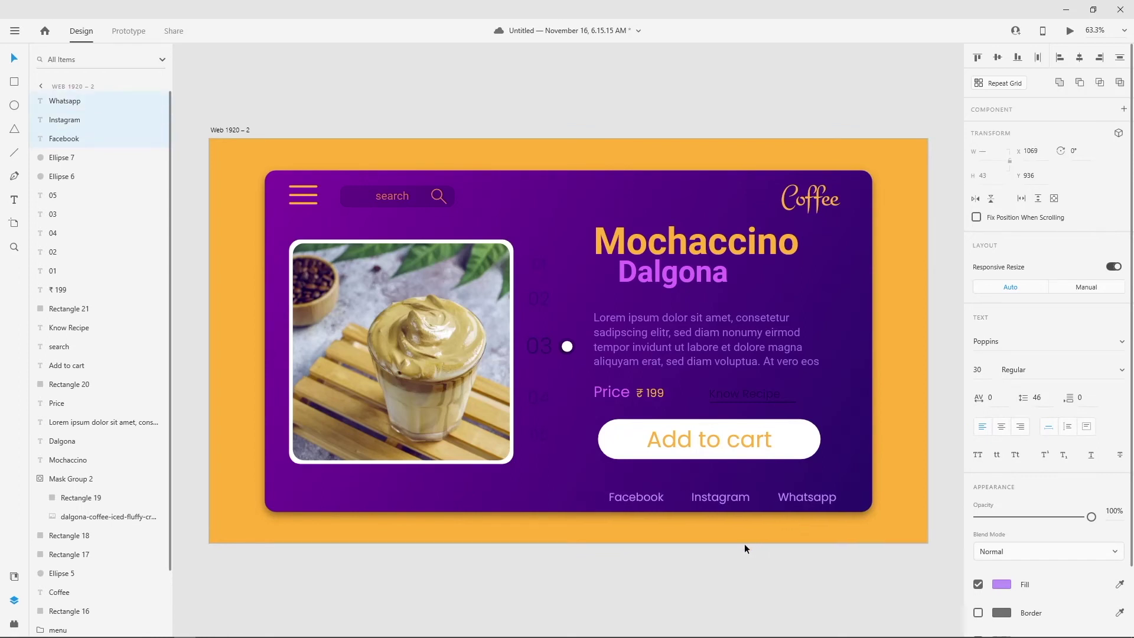
key(Escape)
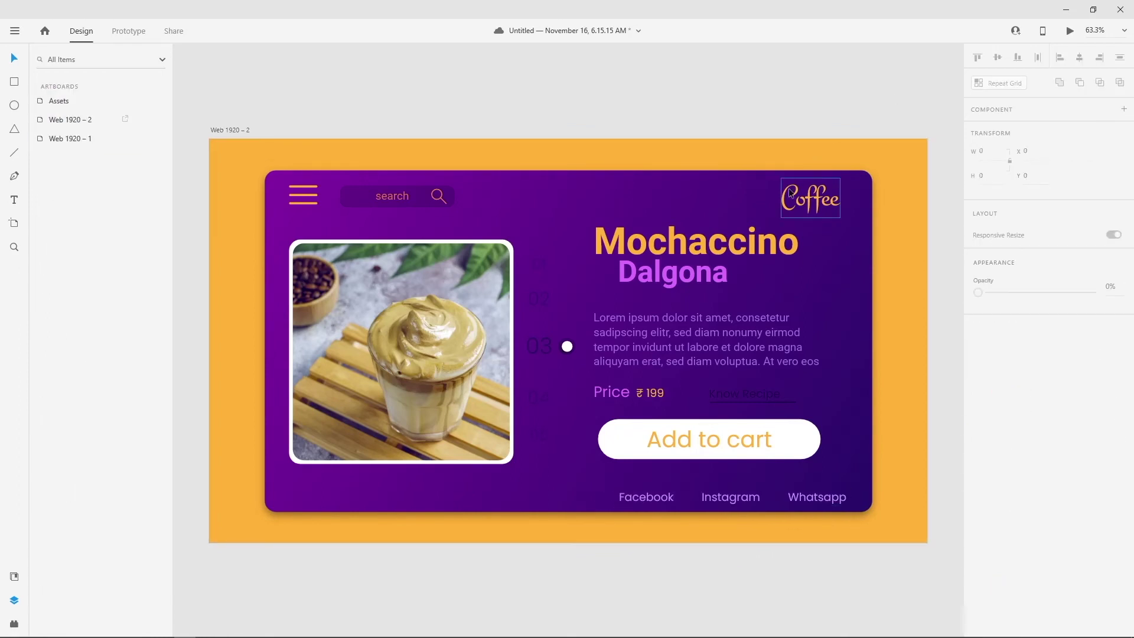
Step: Draw a thin vertical rectangle about 8 by 721 px from below the Coffee logo down to the Whatsapp text
click(15, 82)
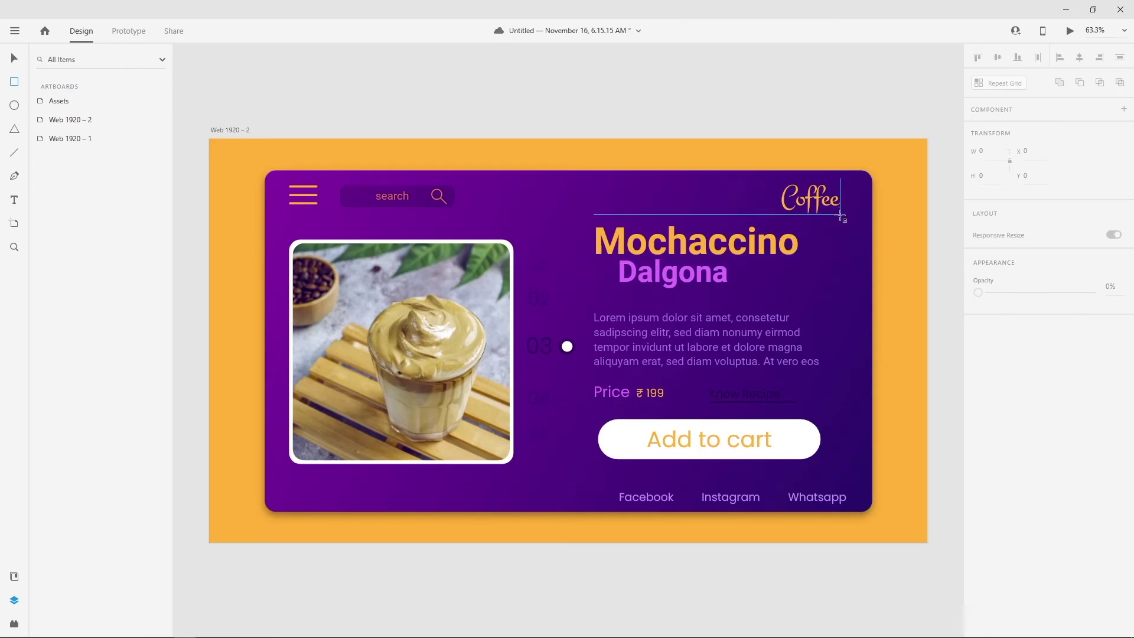
drag(838, 215, 838, 484)
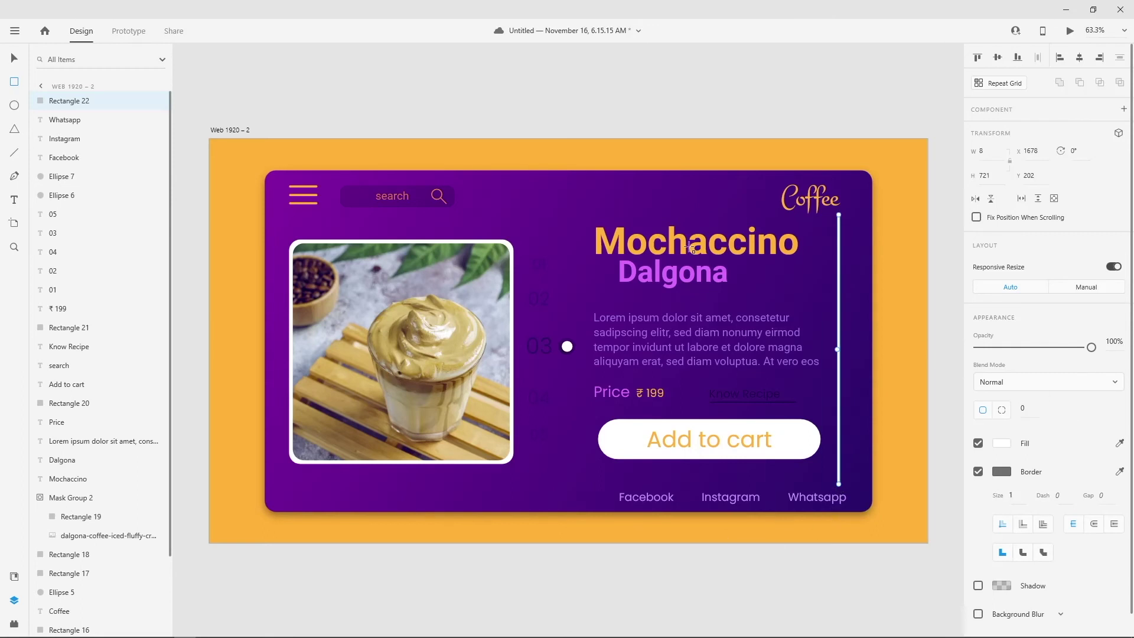
key(v)
click(397, 96)
Step: Move the three social texts left together to X 1071, aligning Whatsapp's end with the thin vertical rectangle
click(832, 499)
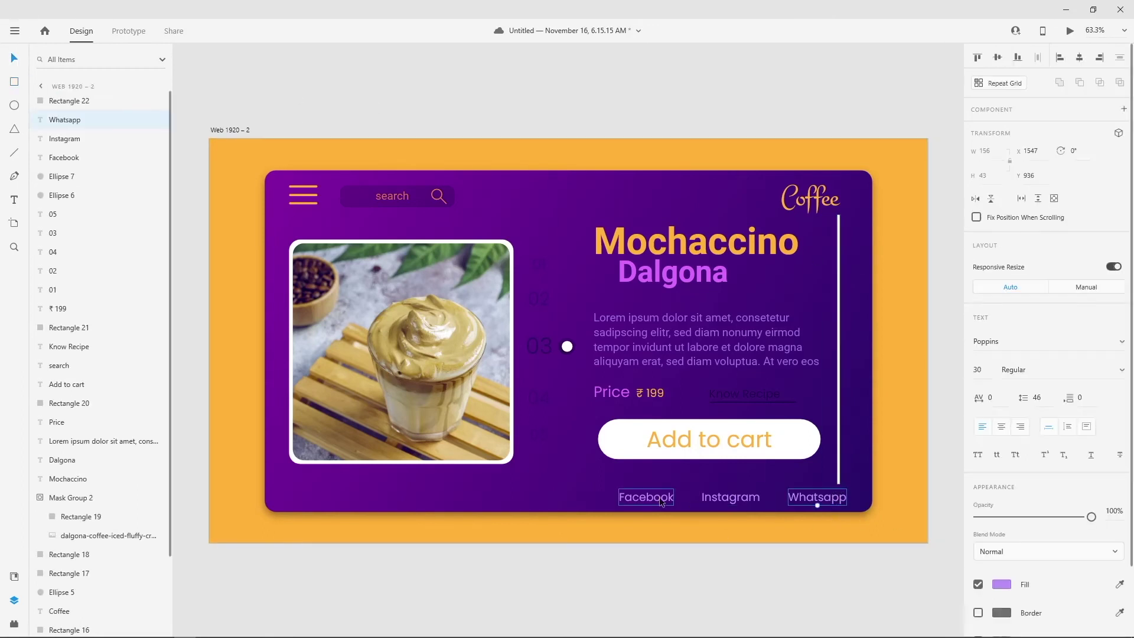
shift+click(730, 497)
shift+click(646, 496)
key(Left)
key(Left)
key(Left)
key(Left)
key(Left)
key(Left)
key(Left)
key(Left)
key(Left)
key(Left)
key(Left)
key(Left)
key(Left)
key(Left)
key(Left)
key(Left)
key(Left)
key(Left)
key(Left)
key(Left)
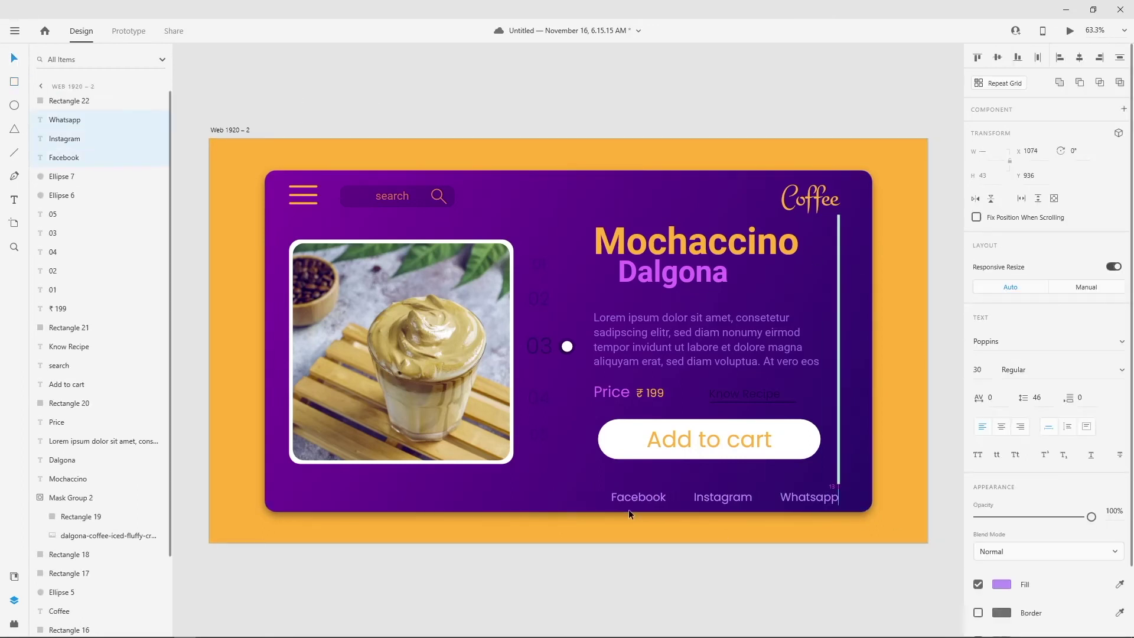
key(Left)
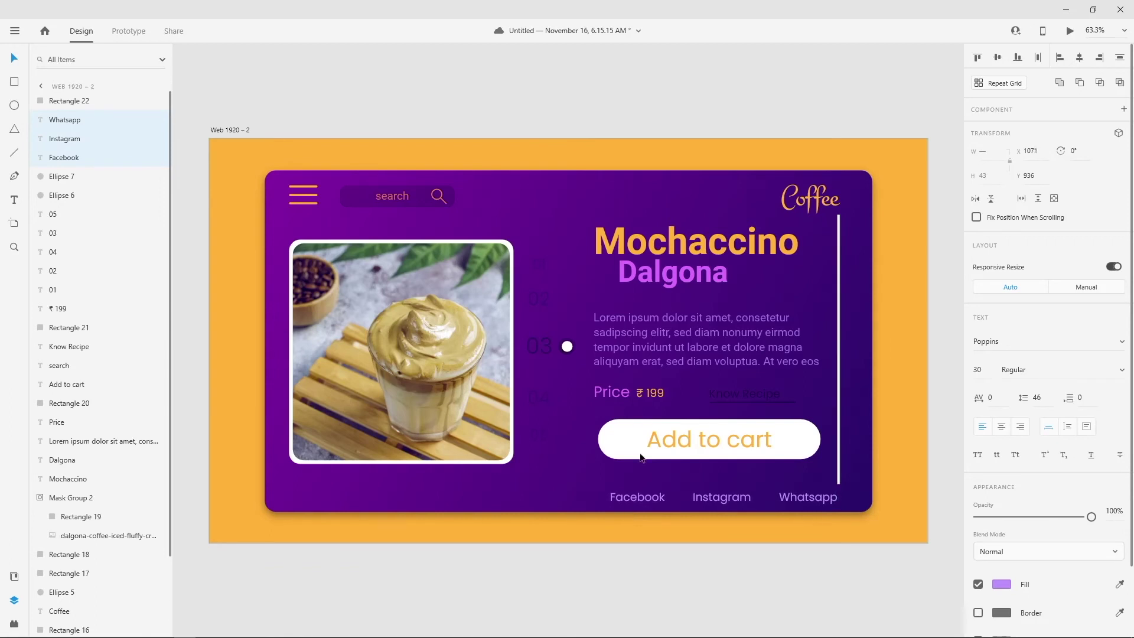
Step: Set the thin vertical rectangle's width to 4 and nudge it right to X 1686
click(839, 355)
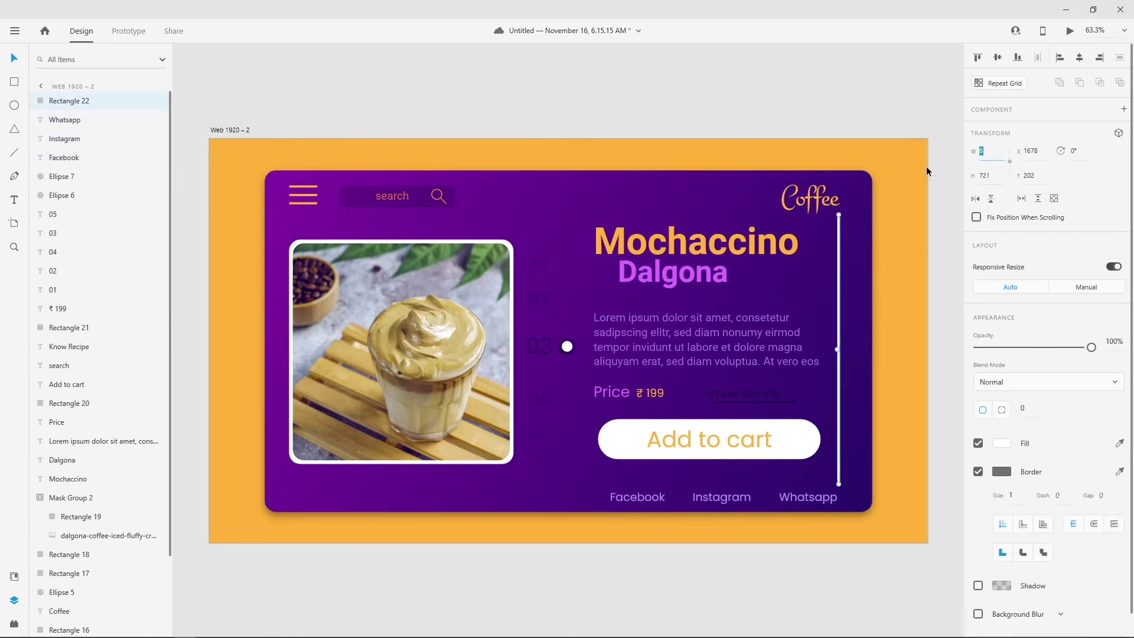
text(4)
key(Return)
key(Right)
key(Right)
key(Right)
key(Right)
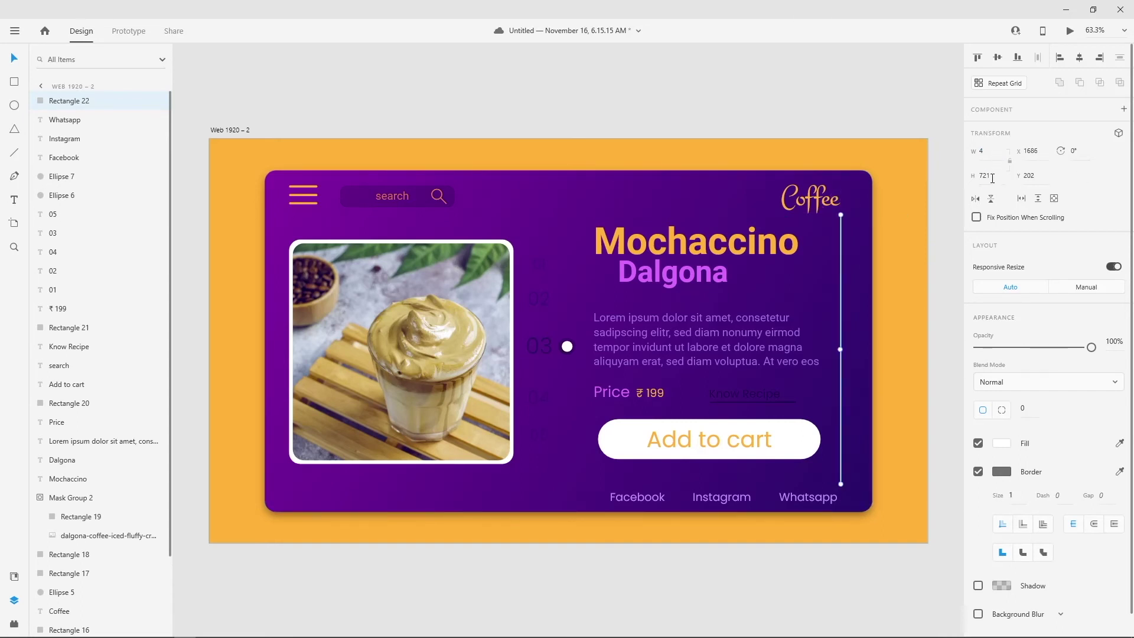
Step: Try heights of 600 and 400 on the thin vertical rectangle, shifting it down between the two changes
click(992, 178)
text(600)
key(Return)
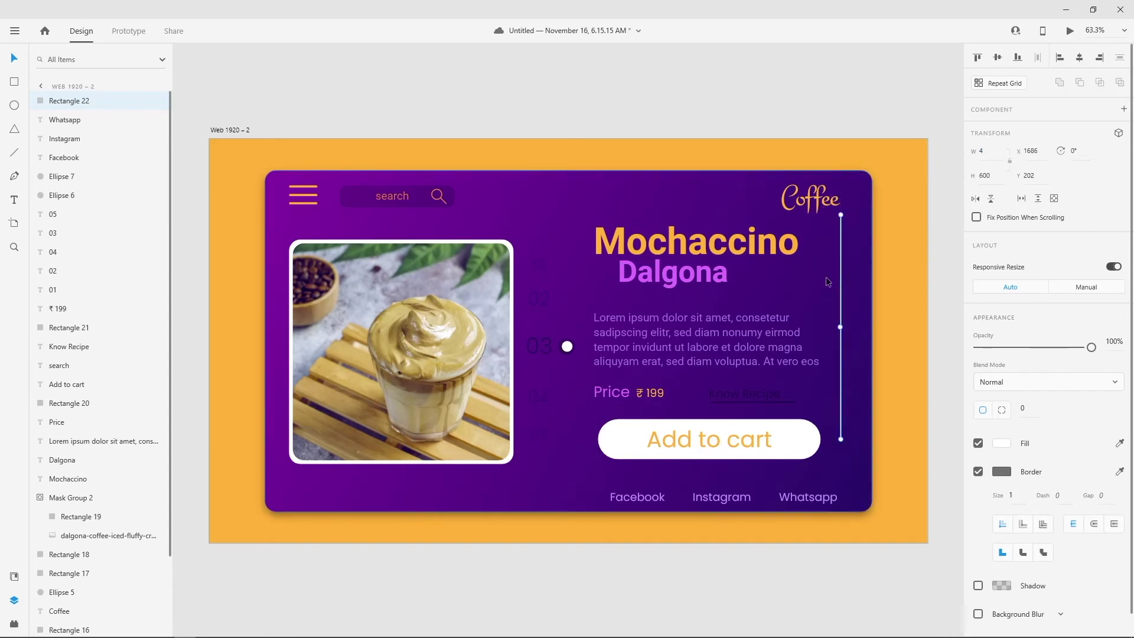
drag(842, 280, 846, 302)
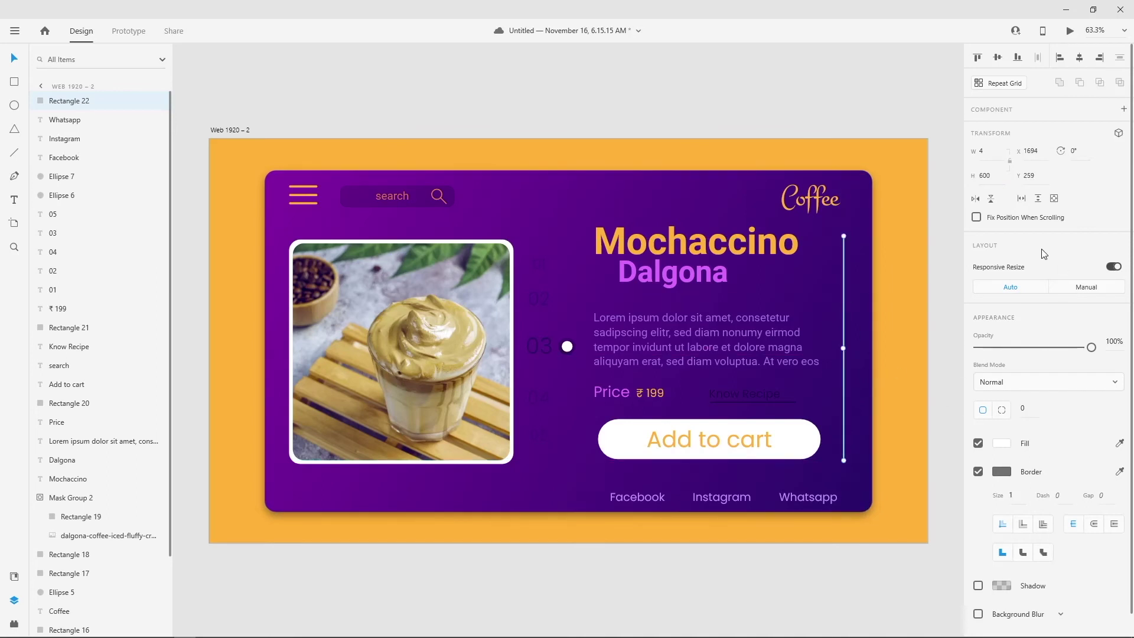
click(987, 175)
text(400)
key(Return)
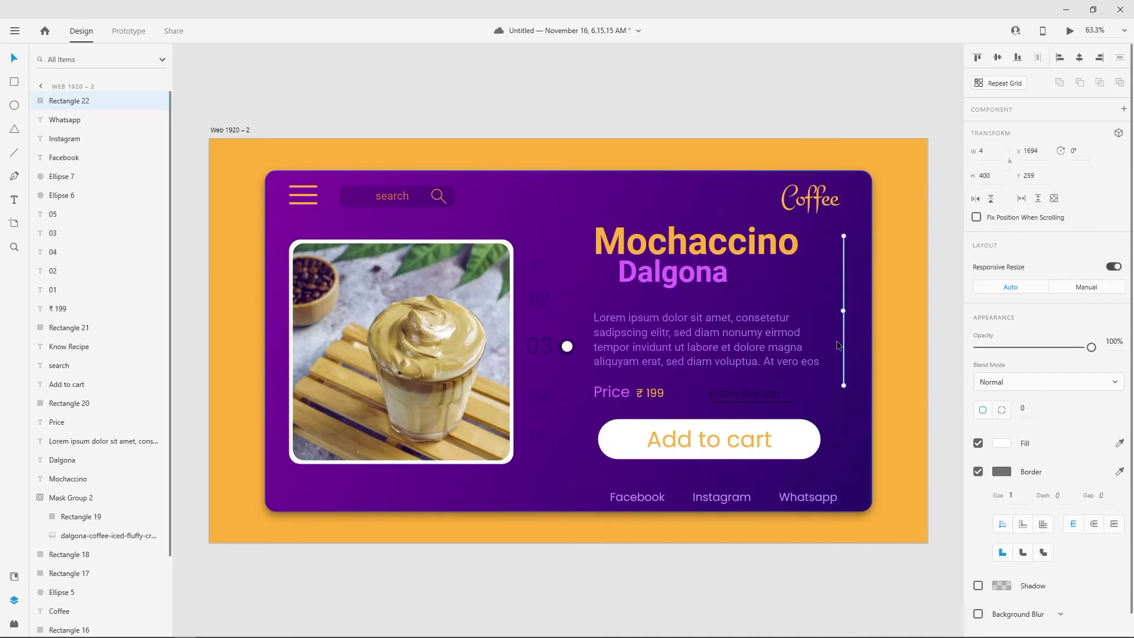
Step: Move the thin vertical rectangle down beside the description text and set its height to 300
drag(844, 326, 845, 357)
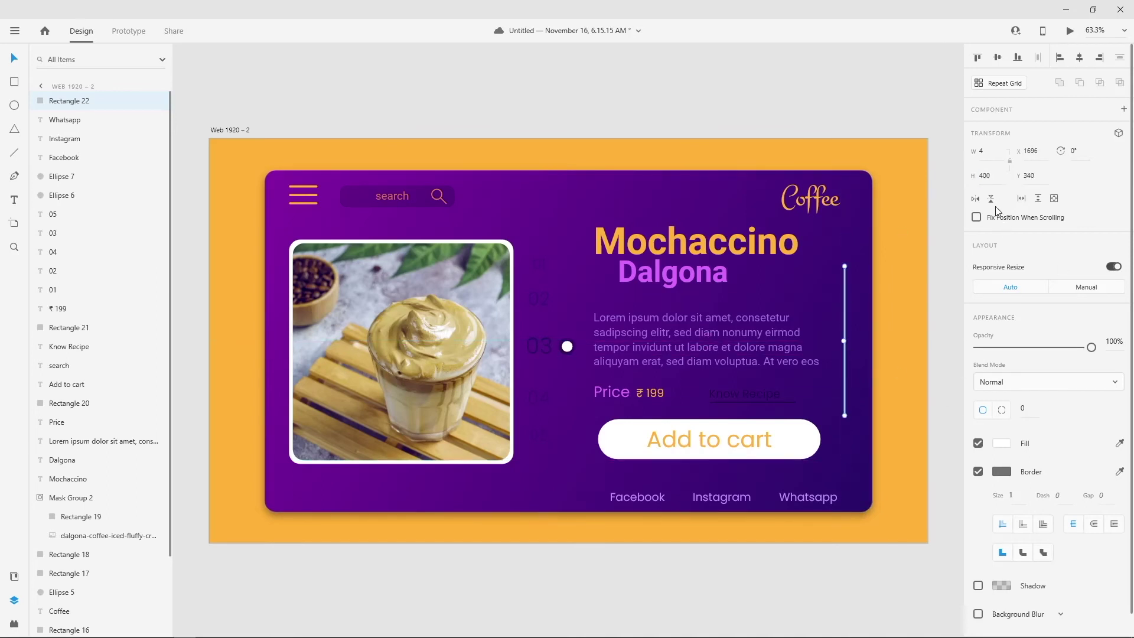
text(300)
key(Return)
Step: Duplicate the thin vertical rectangle just to its left and set the copy's height to 100
mouse_move(843, 307)
mouse_down()
mouse_move(845, 333)
mouse_move(829, 319)
mouse_up()
click(847, 327)
click(987, 175)
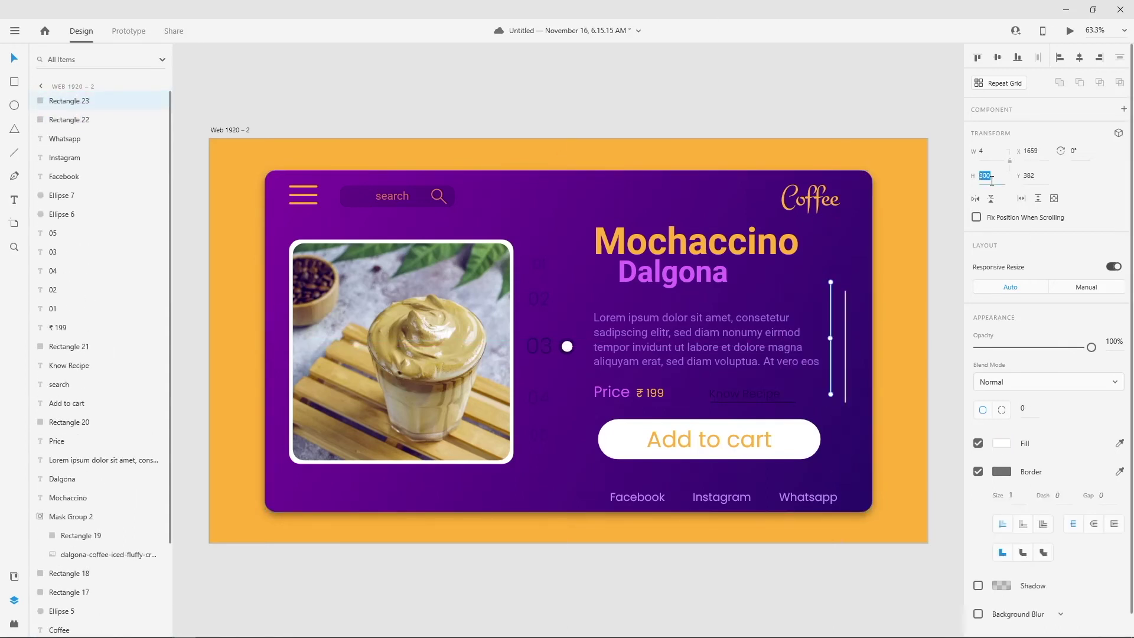
text(60)
key(Return)
text(100)
key(Return)
Step: Remove the border from both the short and the long thin vertical rectangles
click(978, 471)
click(845, 354)
click(978, 471)
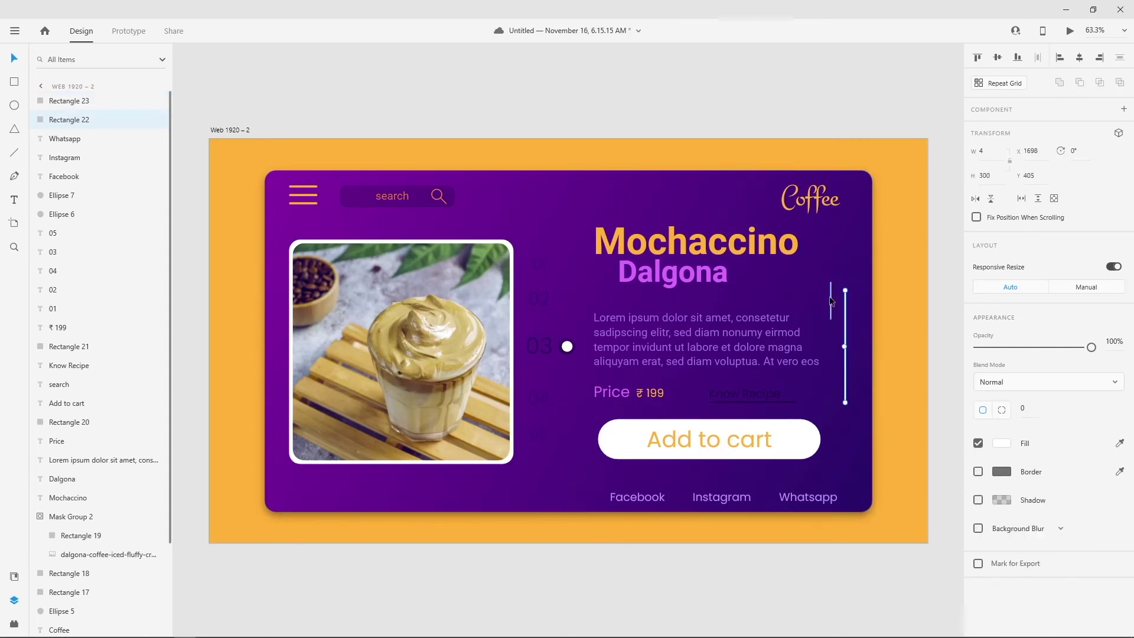
Step: Place the short rectangle over the long one's middle and round the corners of both to 10
drag(833, 304, 845, 346)
click(845, 293)
click(845, 335)
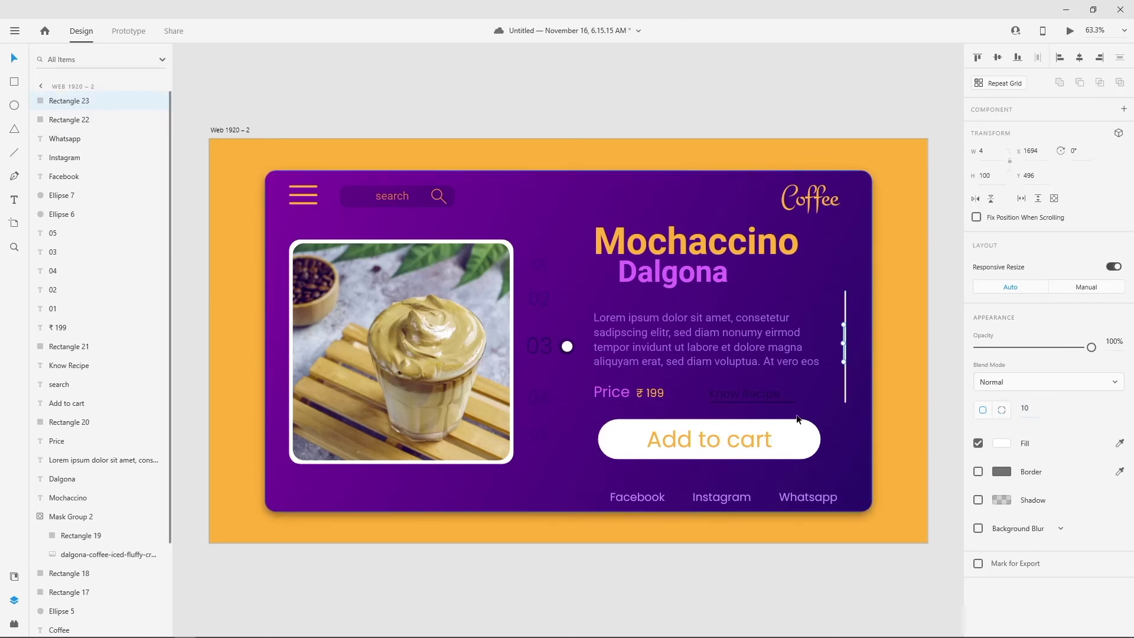
Step: Nudge the short scrollbar rectangle to X 1696 and move it up along the long one
key(Escape)
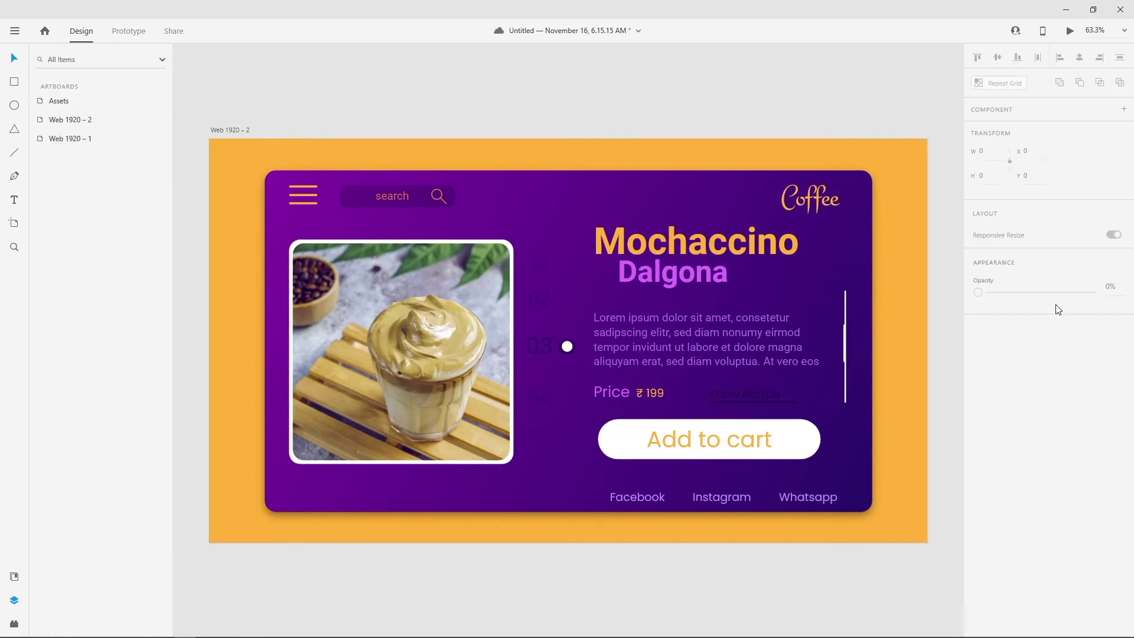
click(844, 345)
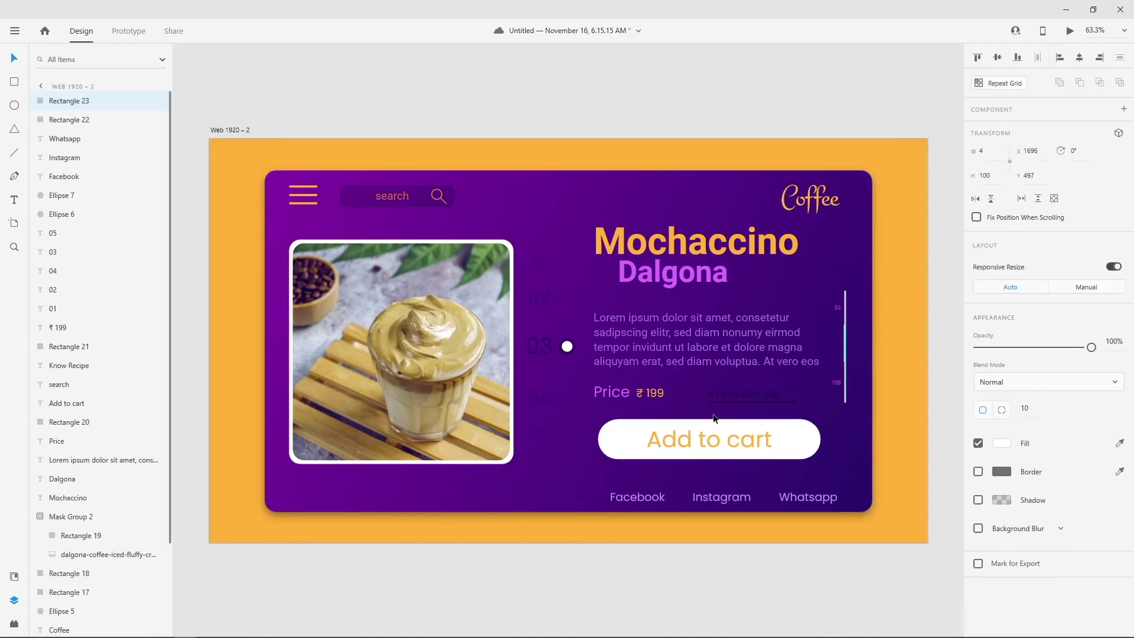
key(shift+Up)
click(608, 72)
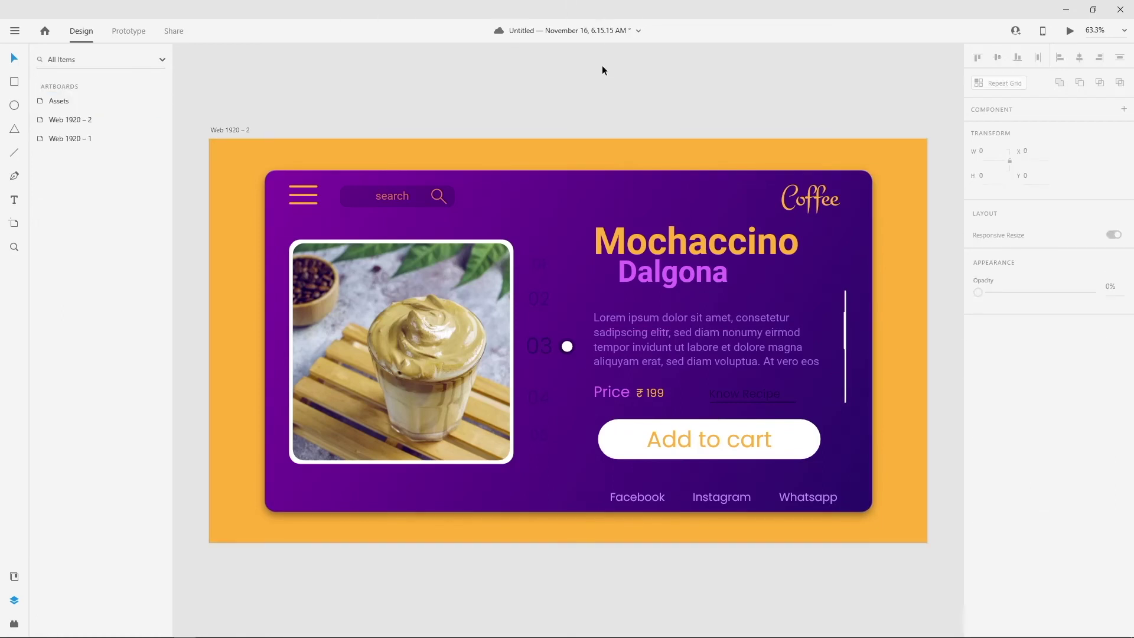
Step: Change the fill of both thin scrollbar rectangles from white to a muted purple
click(844, 320)
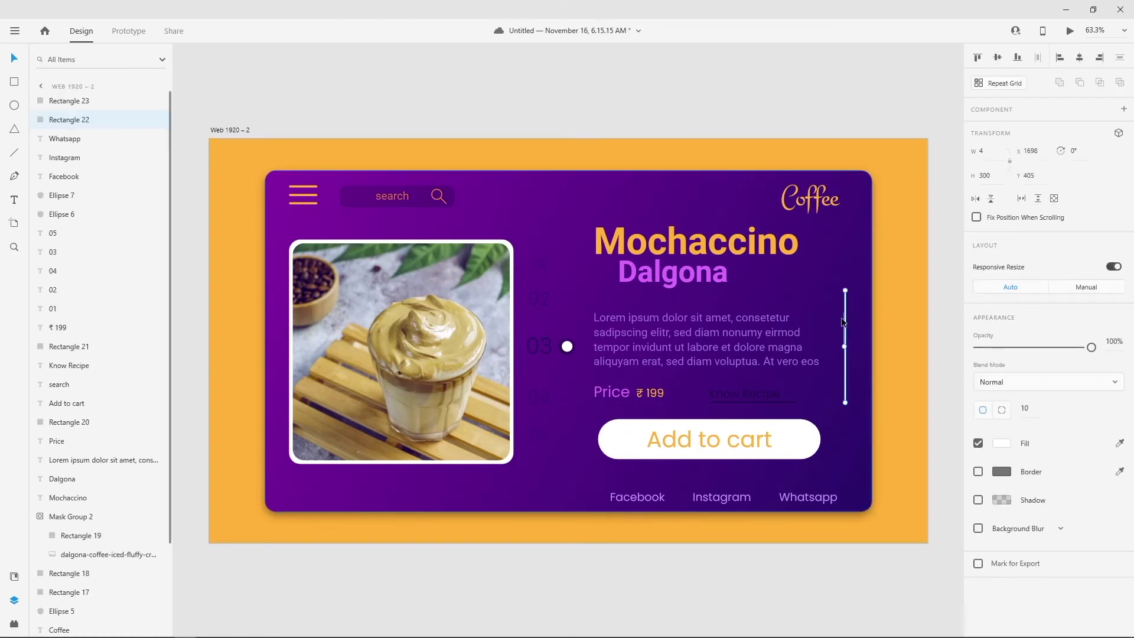
shift+click(844, 322)
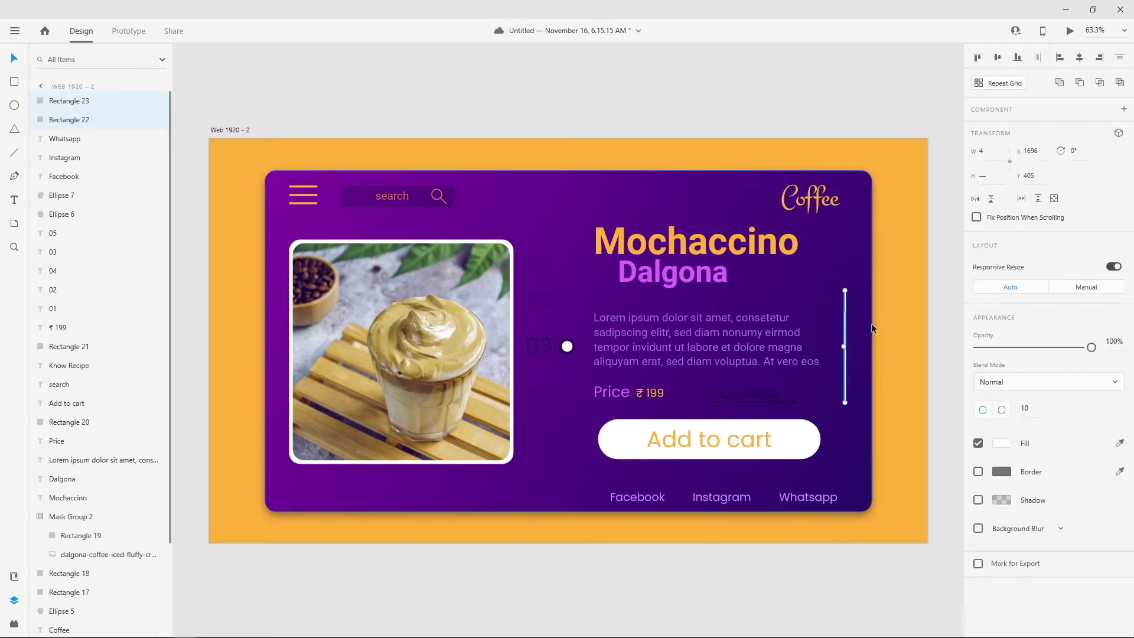
click(1002, 444)
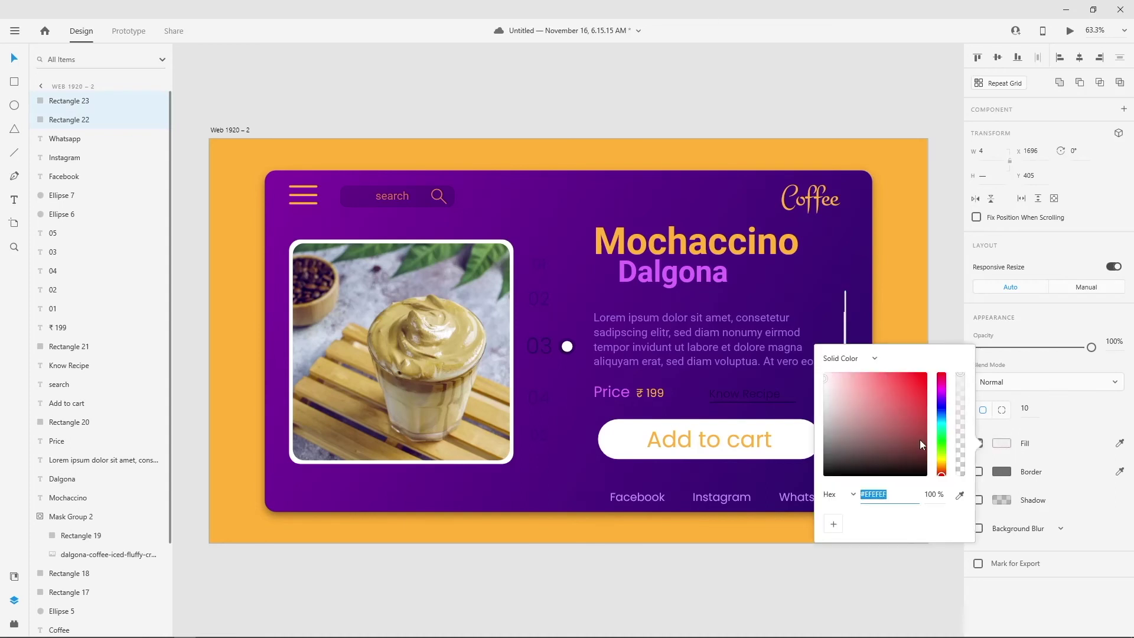
mouse_move(920, 444)
mouse_down()
mouse_move(898, 400)
mouse_move(878, 388)
mouse_move(884, 372)
mouse_move(869, 404)
mouse_move(887, 411)
mouse_move(880, 401)
mouse_up()
click(942, 400)
click(800, 89)
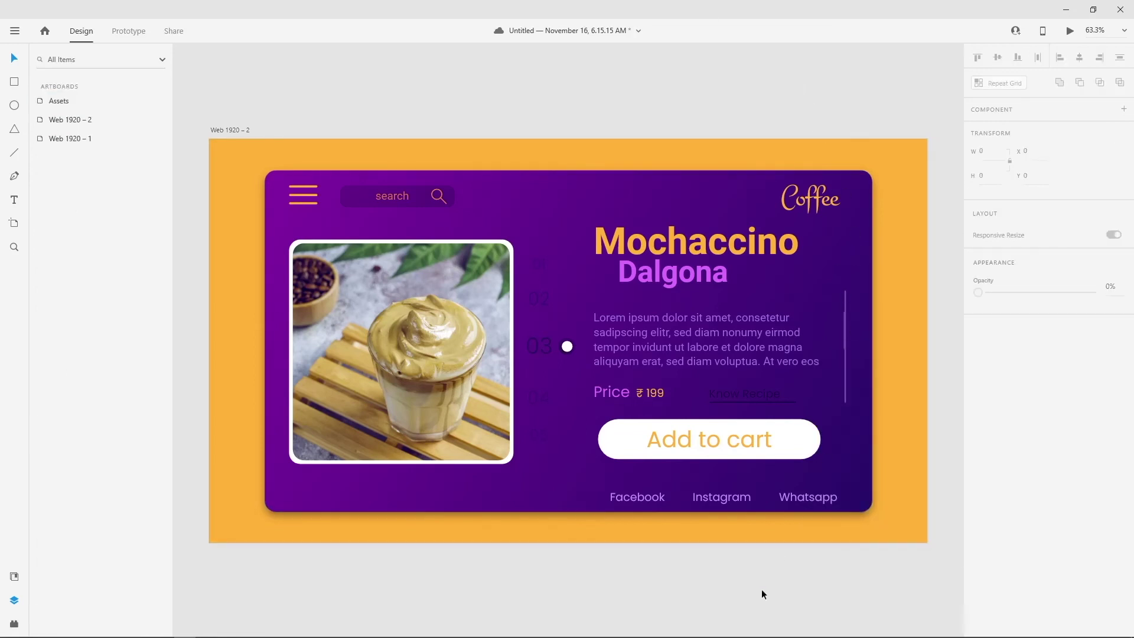
Step: Widen the search box's background rectangle to the right, to about 438 px
scroll(588, 520, down, 2)
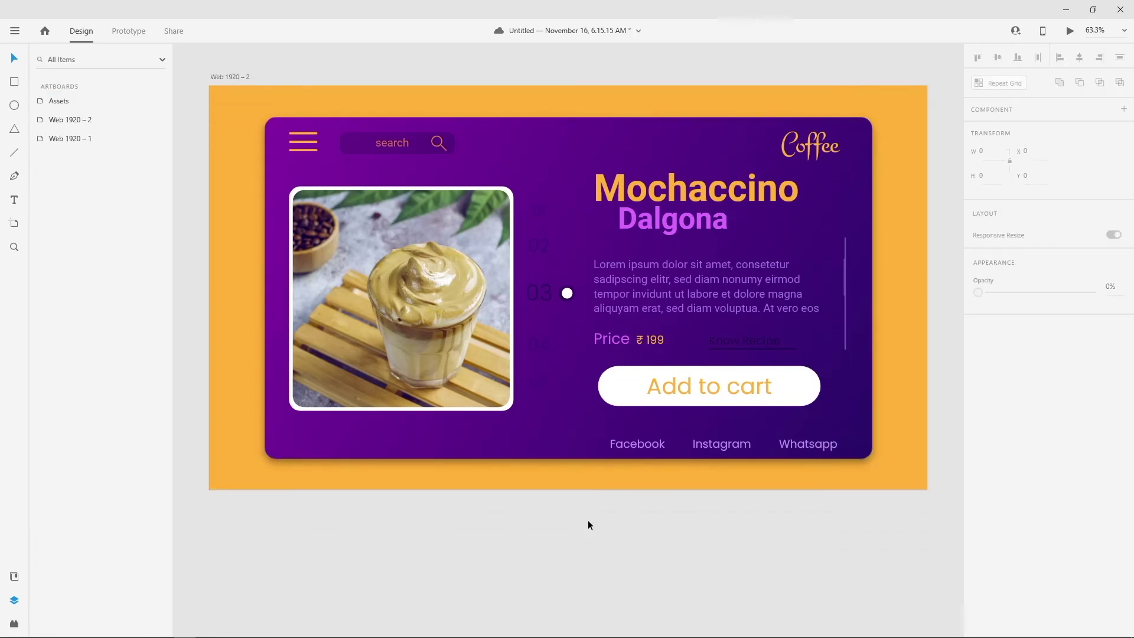
click(452, 143)
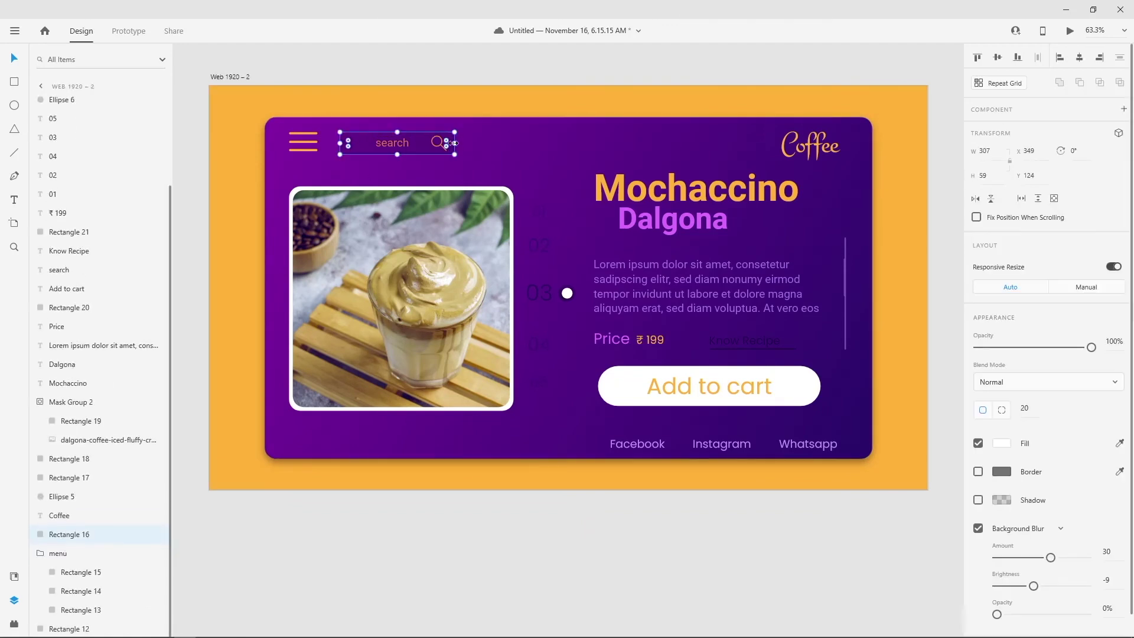
drag(454, 143, 505, 145)
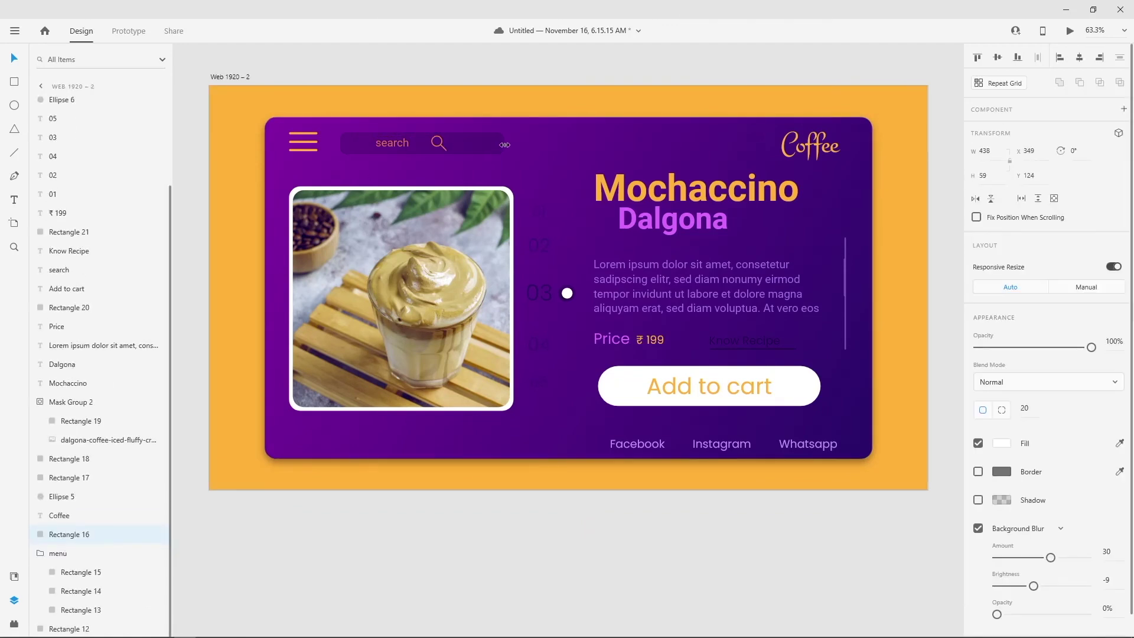
Step: Move the magnifier's circle and handle together to X 713, near the right end of the search box
click(435, 139)
shift+click(445, 149)
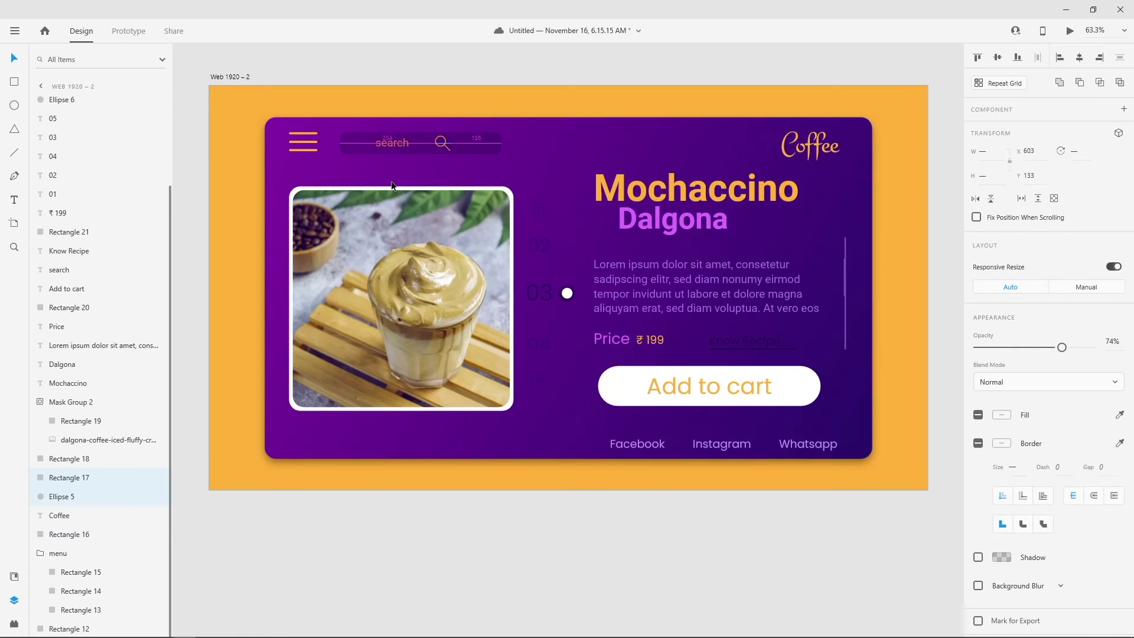
key(shift+Right)
key(shift+Right)
key(shift+Right)
key(shift+Right)
key(shift+Right)
key(shift+Right)
key(shift+Right)
key(shift+Right)
key(shift+Right)
key(shift+Right)
key(shift+Right)
key(shift+Right)
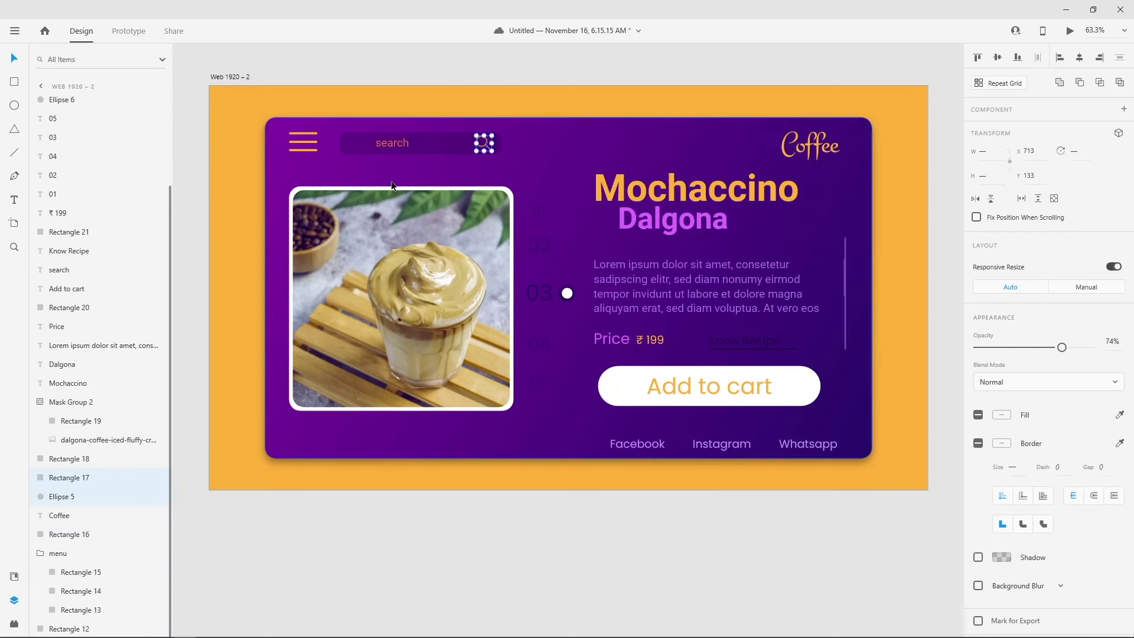
Step: Move the search text left to the beginning of the search box
click(398, 141)
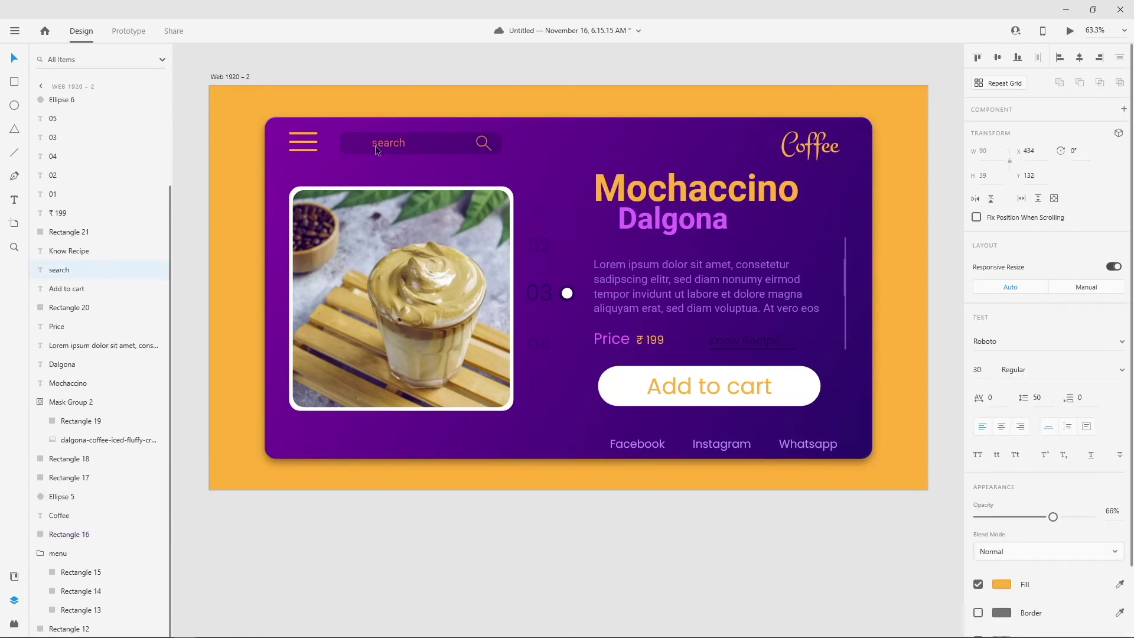
key(shift+Left)
key(shift+Left)
key(shift+Left)
key(shift+Left)
key(shift+Left)
key(shift+Left)
click(342, 58)
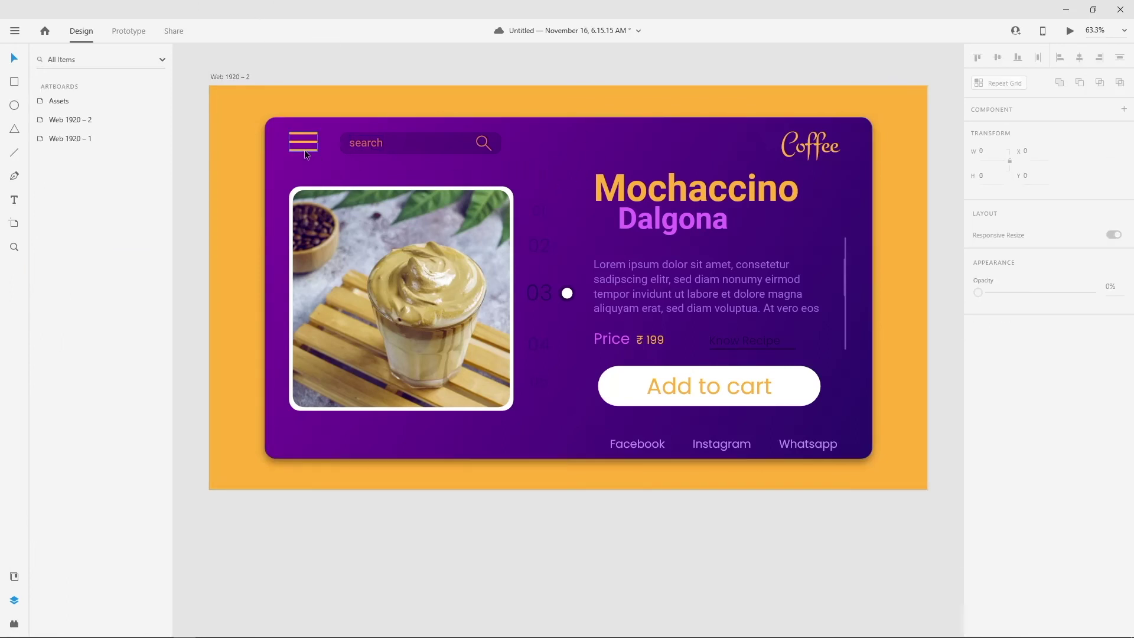
scroll(611, 539, down, 2)
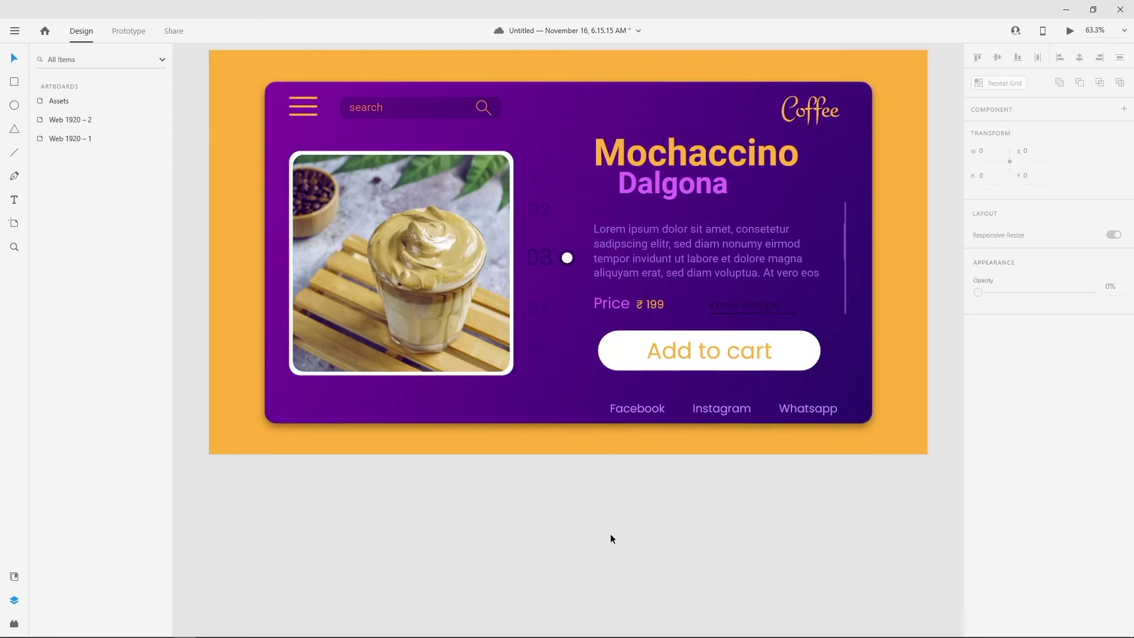
Step: Change the white fill of the Add to cart button's rectangle to magenta, about #CB0776
scroll(776, 548, up, 1)
click(810, 372)
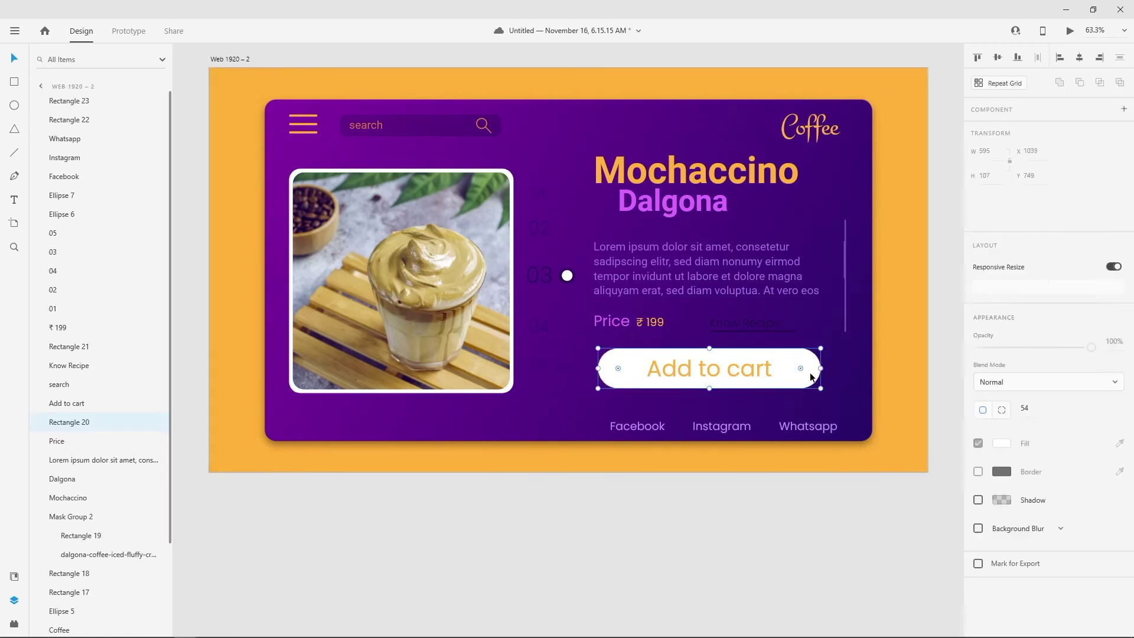
click(1002, 446)
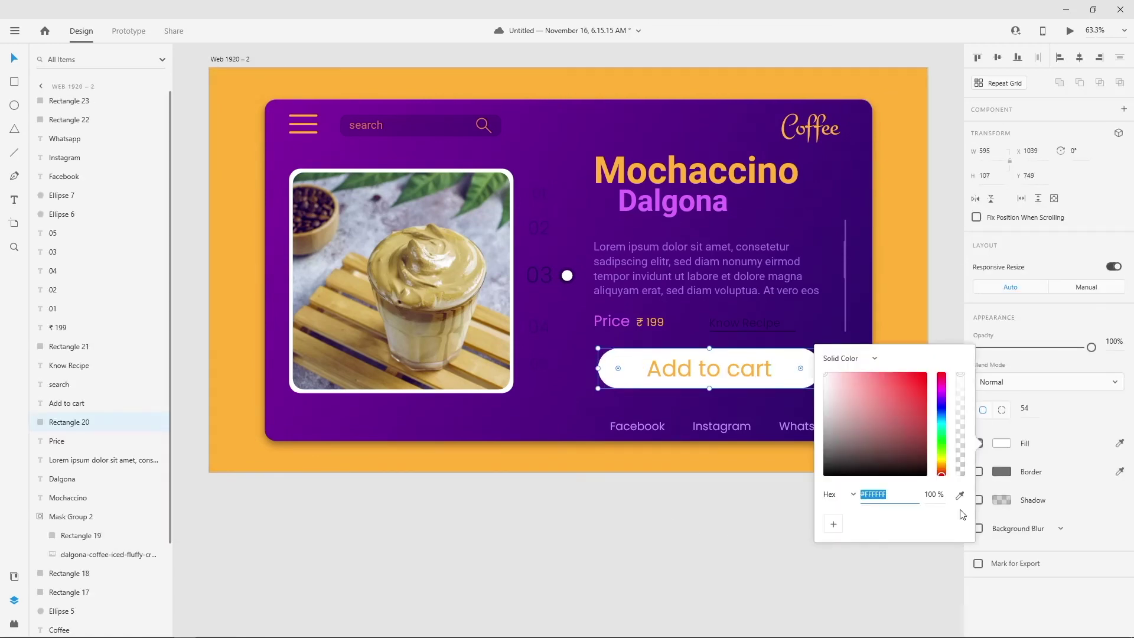
click(959, 495)
click(274, 152)
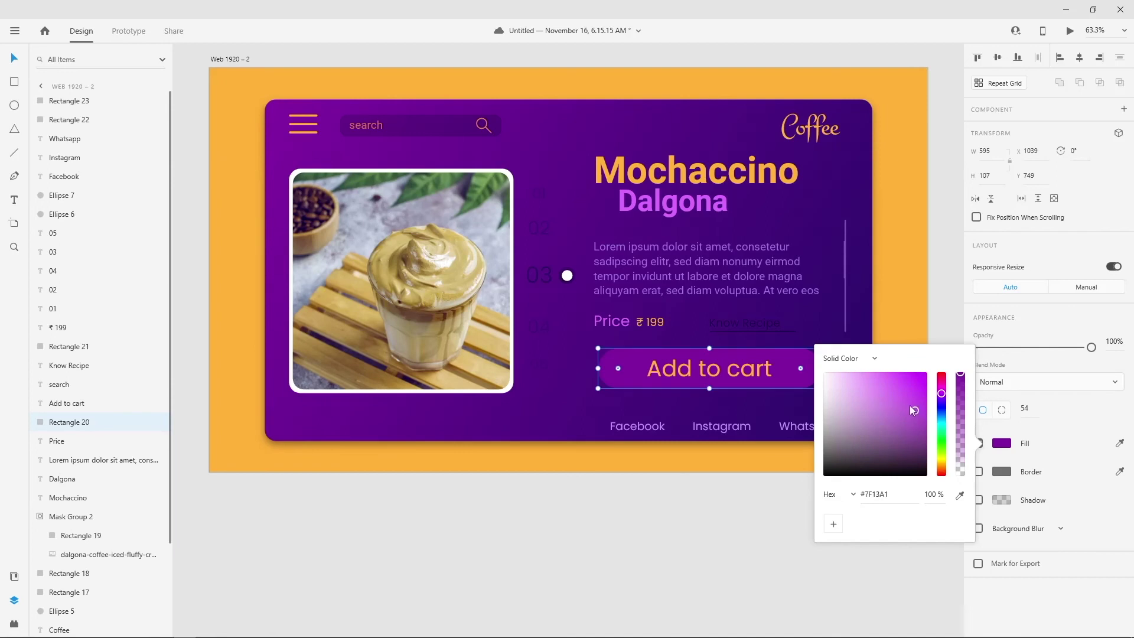
drag(943, 387, 944, 385)
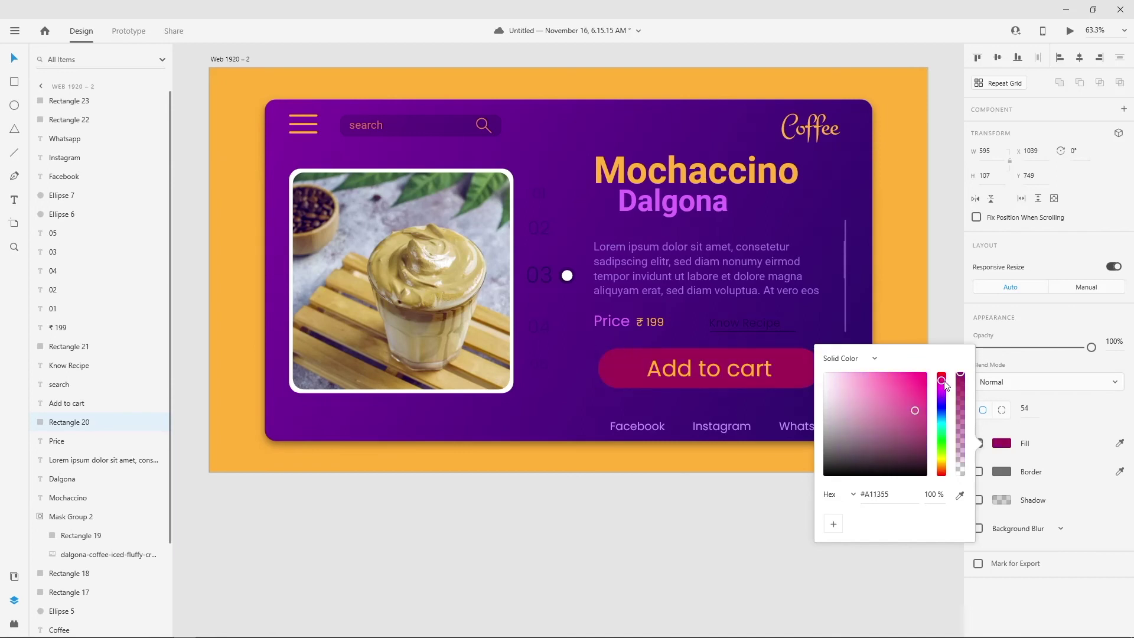
drag(923, 413, 926, 397)
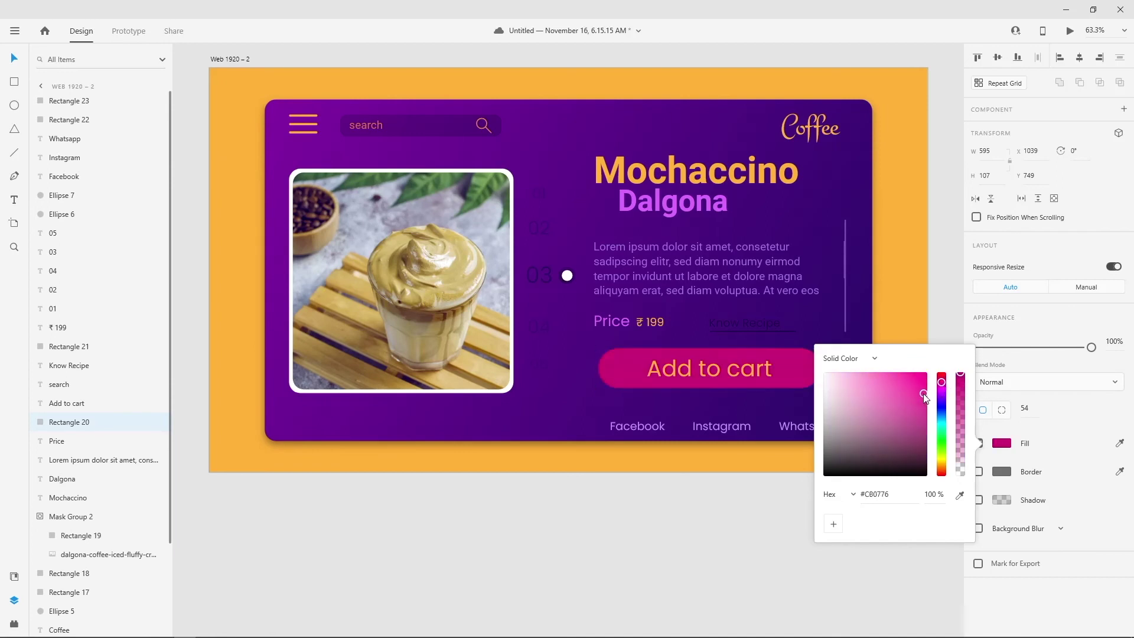
click(708, 370)
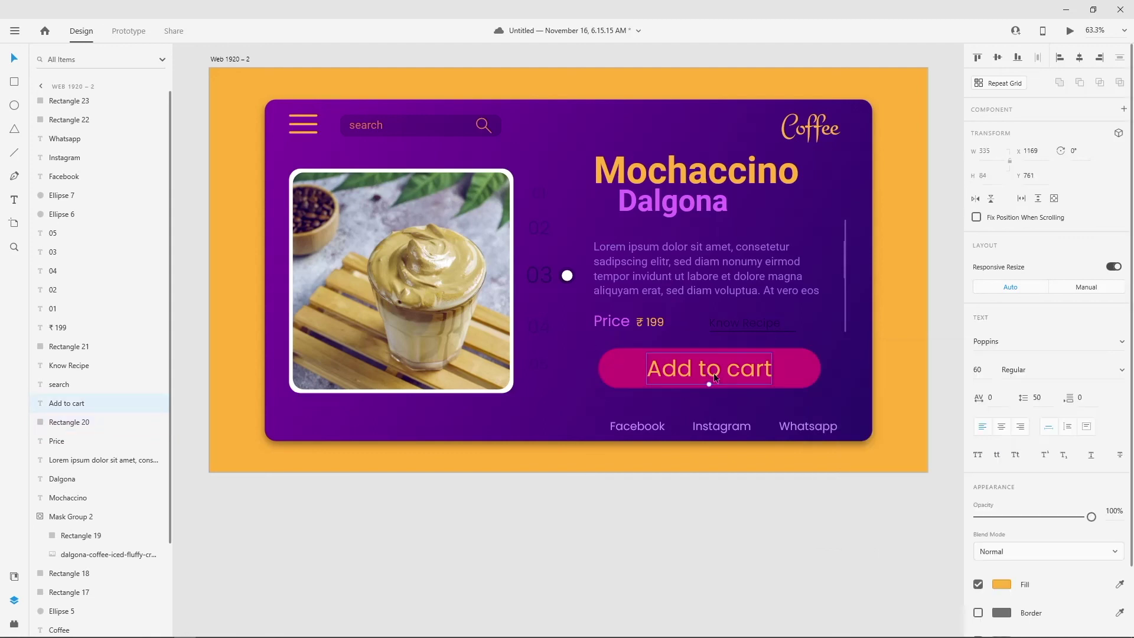
click(1002, 584)
click(959, 589)
click(720, 515)
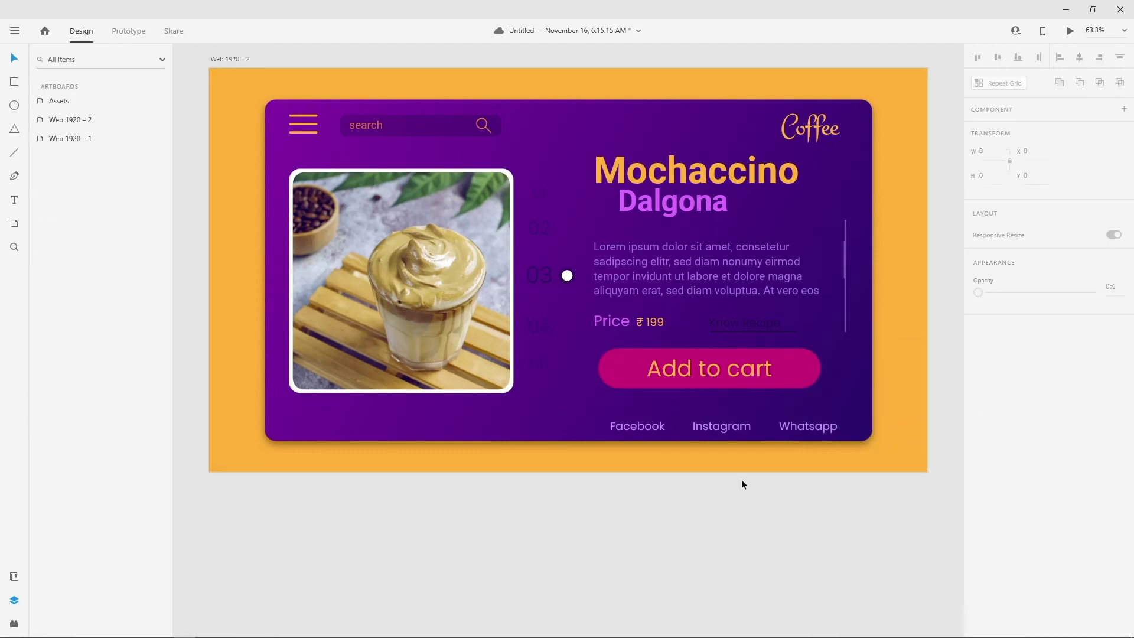
Step: Move the Add to cart text right inside the button to X 1241, Y 763, leaving room for an icon
drag(766, 367, 794, 369)
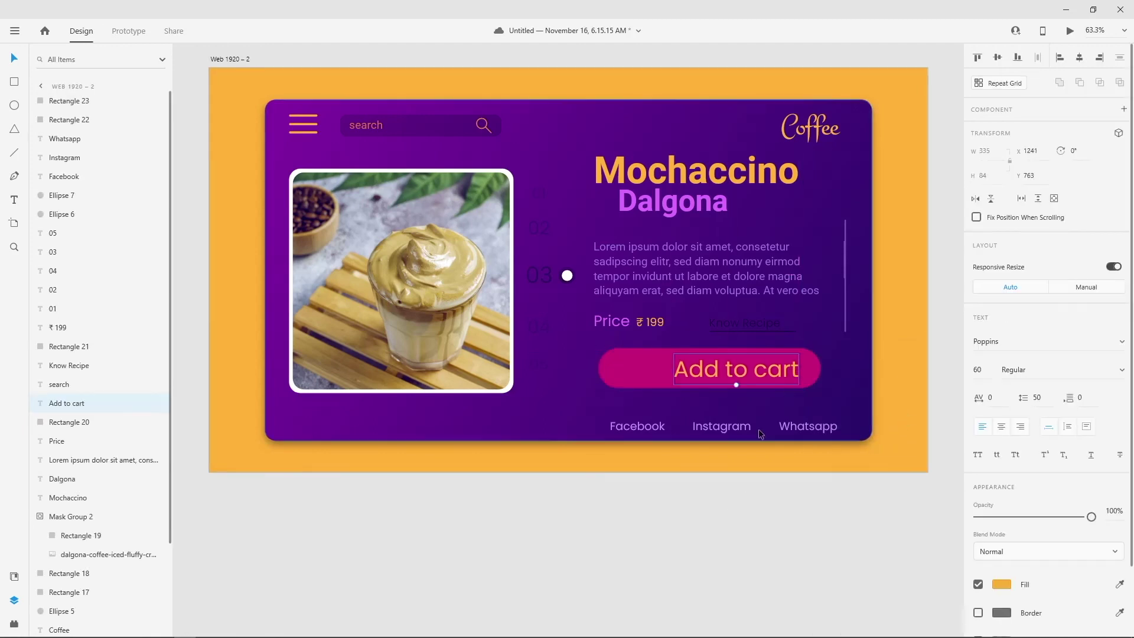
key(Escape)
click(14, 624)
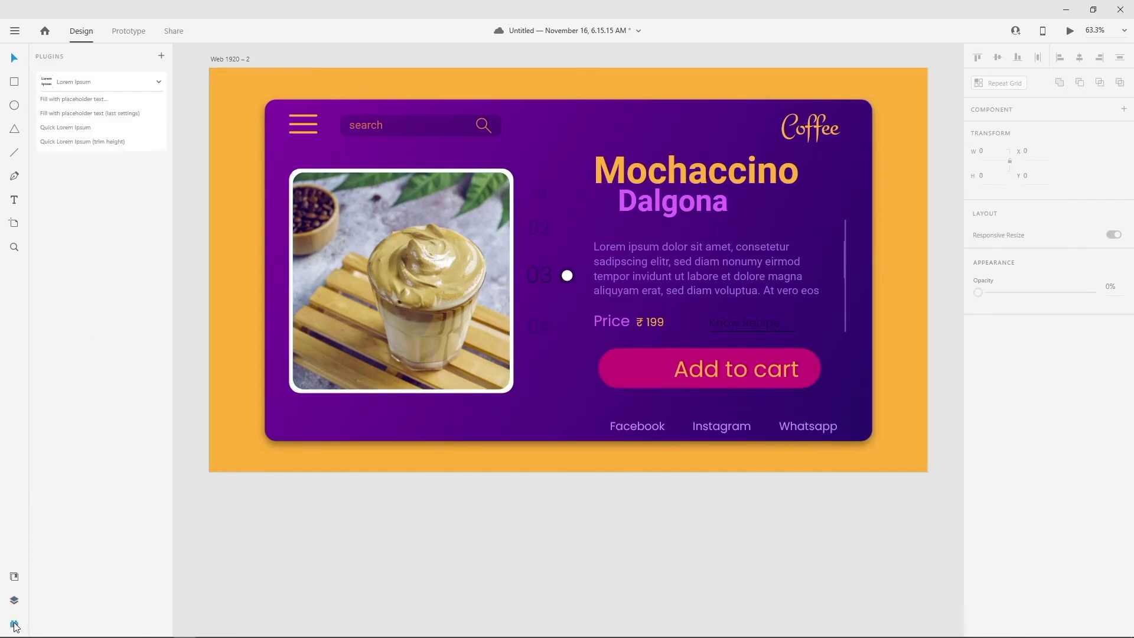
click(14, 600)
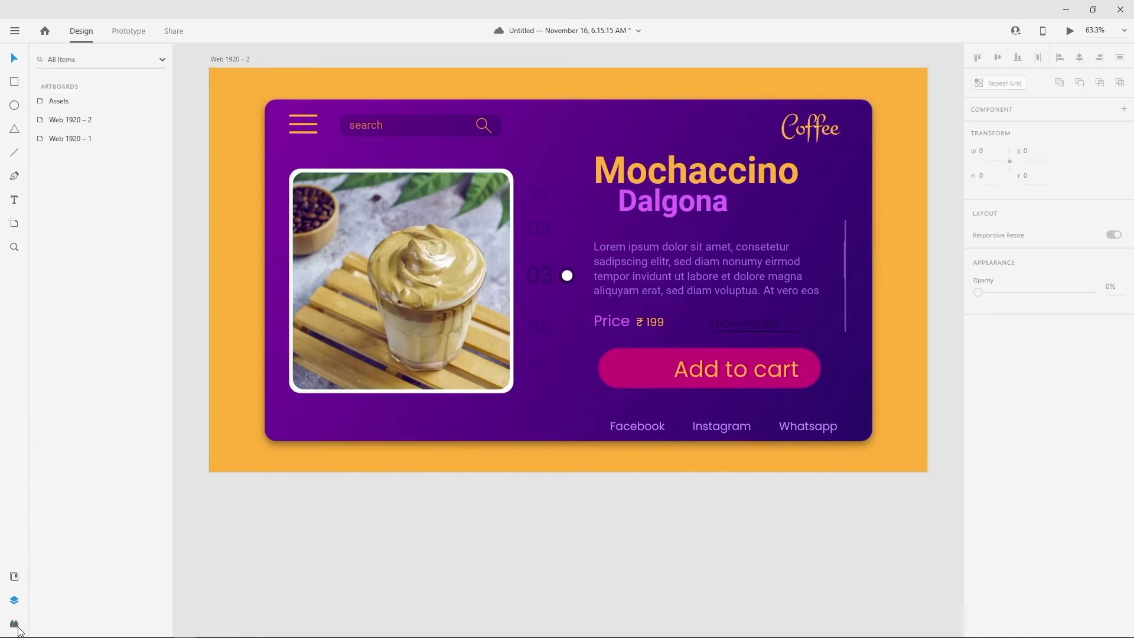
click(14, 624)
Step: Bring in the hot-cup and Page-1 cup icons and move both onto the Assets artboard, below the first coffee photo
key(ctrl+v)
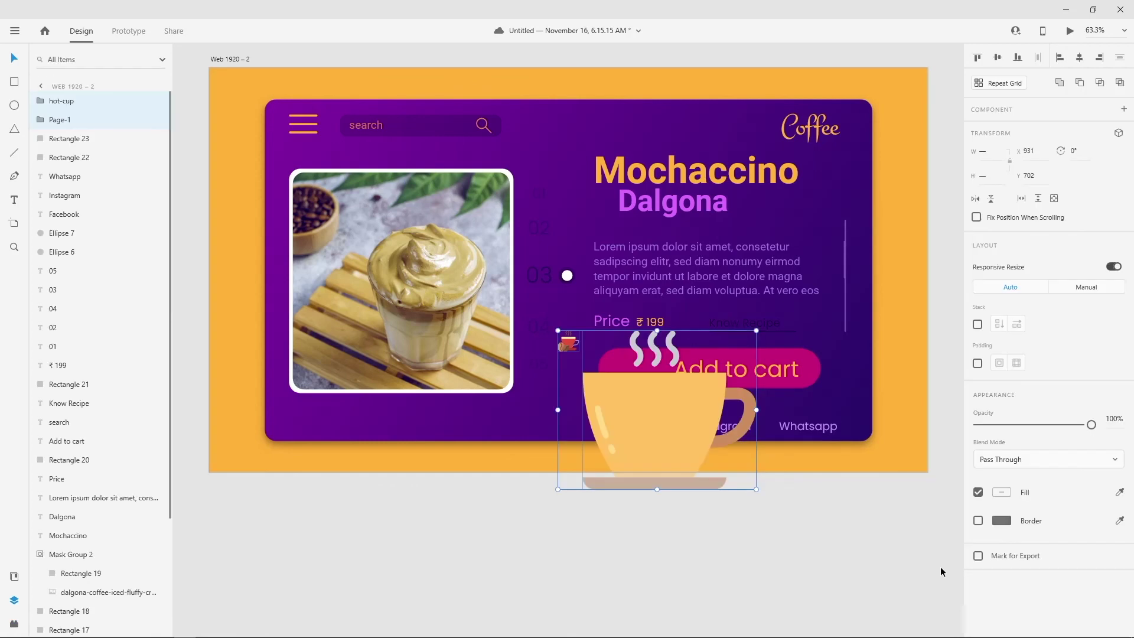
click(978, 556)
click(978, 556)
scroll(961, 544, right, 4)
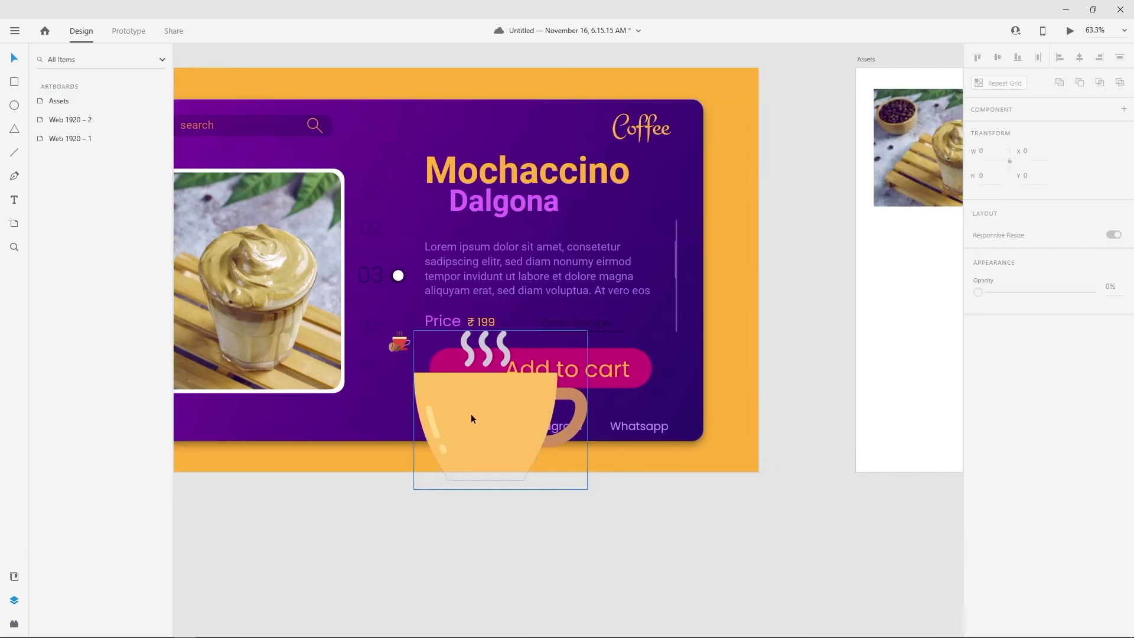
drag(482, 429, 819, 337)
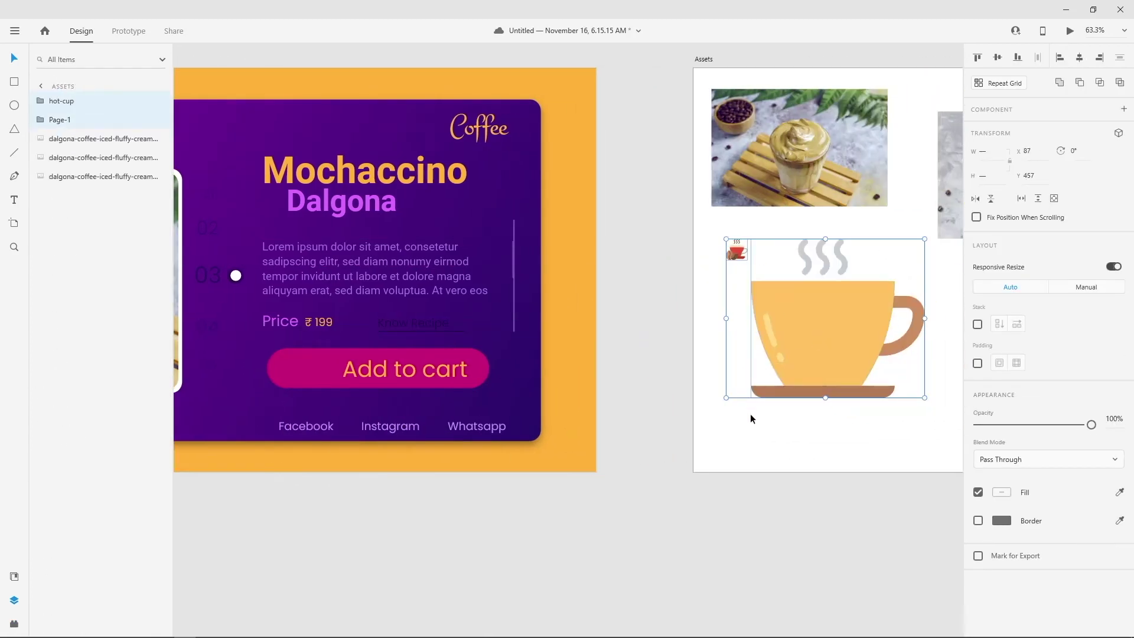
click(784, 441)
Step: Try a copy of the small red cup icon beside the Add to cart text and hide it
drag(737, 253, 310, 376)
click(349, 502)
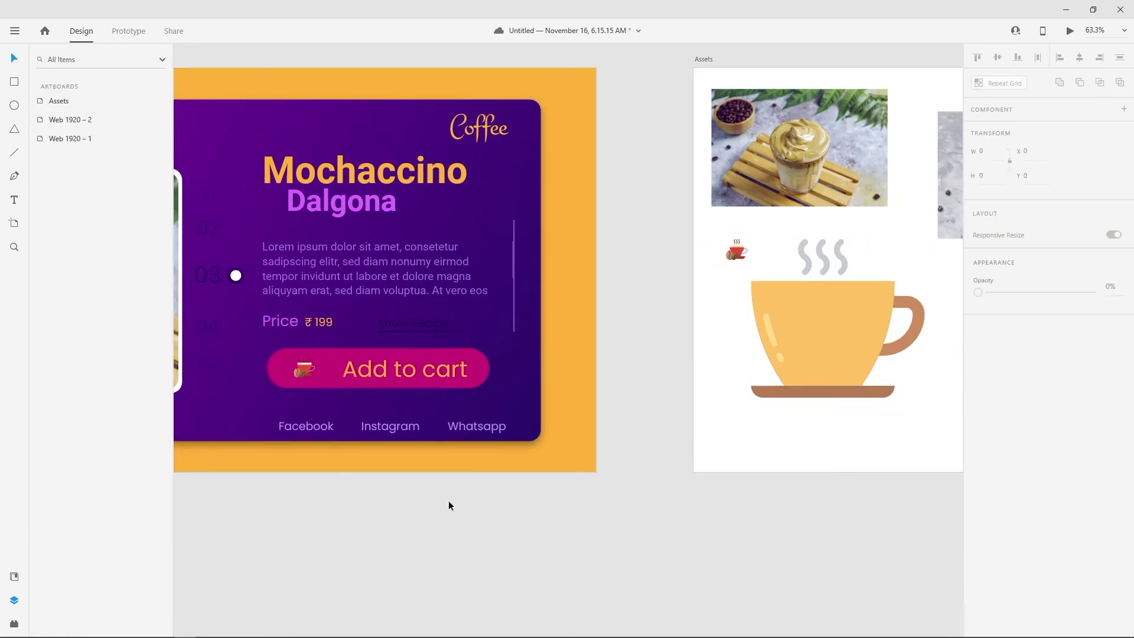
click(305, 370)
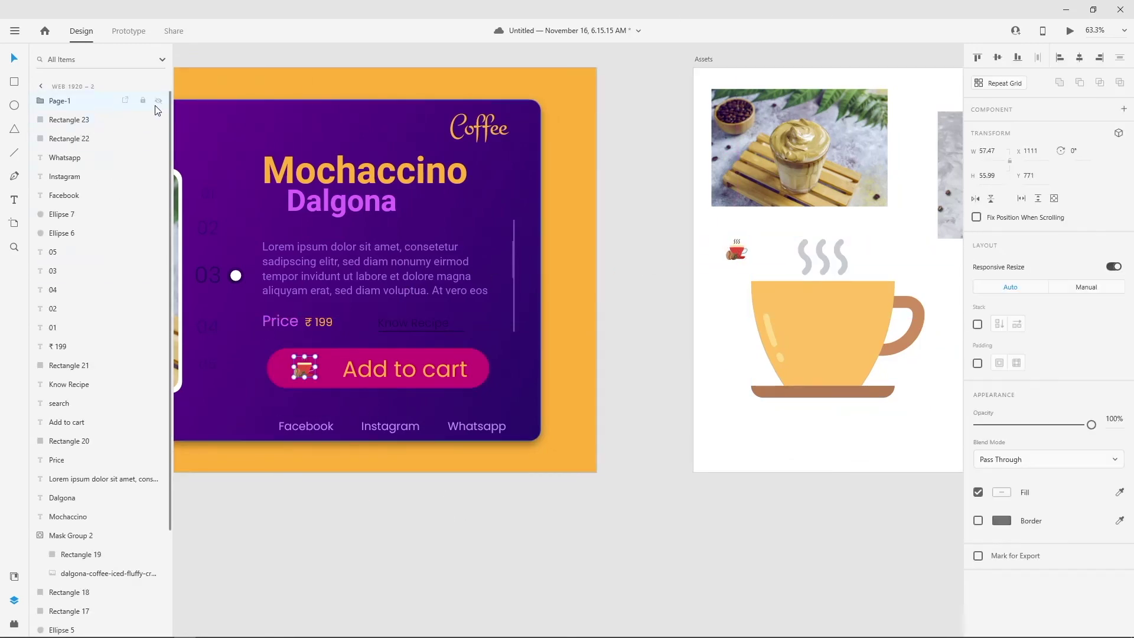
key(Delete)
Step: Move the yellow hot-cup icon from Assets onto the Add to cart button, left of its text, scaled down to about 85 × 78 px
click(826, 339)
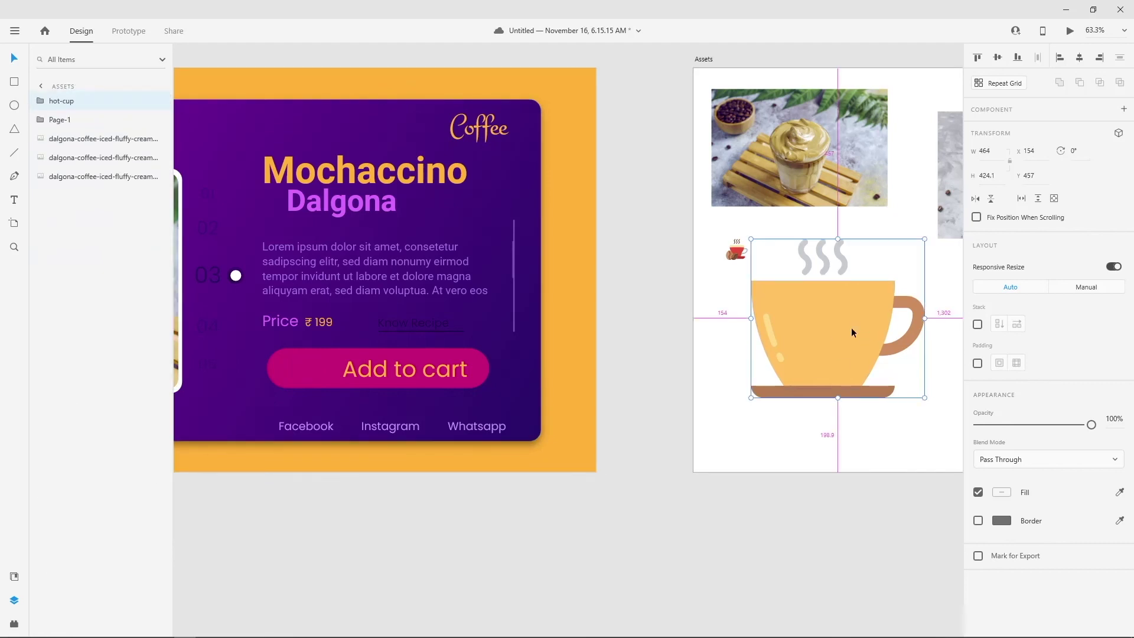
drag(852, 327, 308, 353)
drag(375, 264, 300, 368)
click(306, 364)
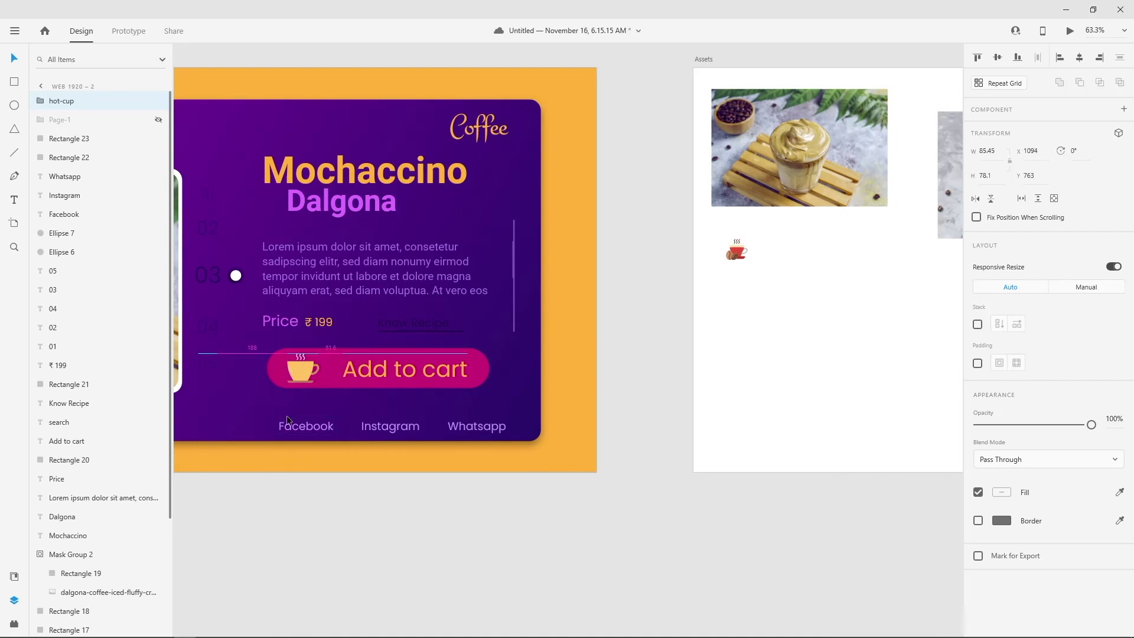
Step: Nudge the Add to cart text left to X 1226, closer to the cup icon
click(396, 370)
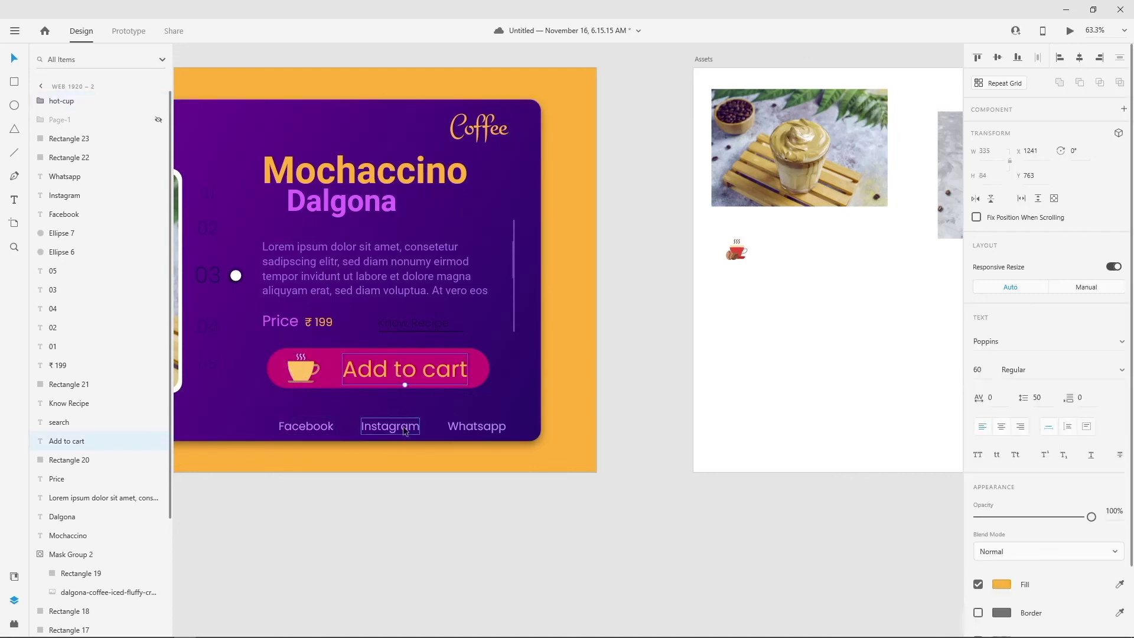
key(shift+Left)
click(377, 579)
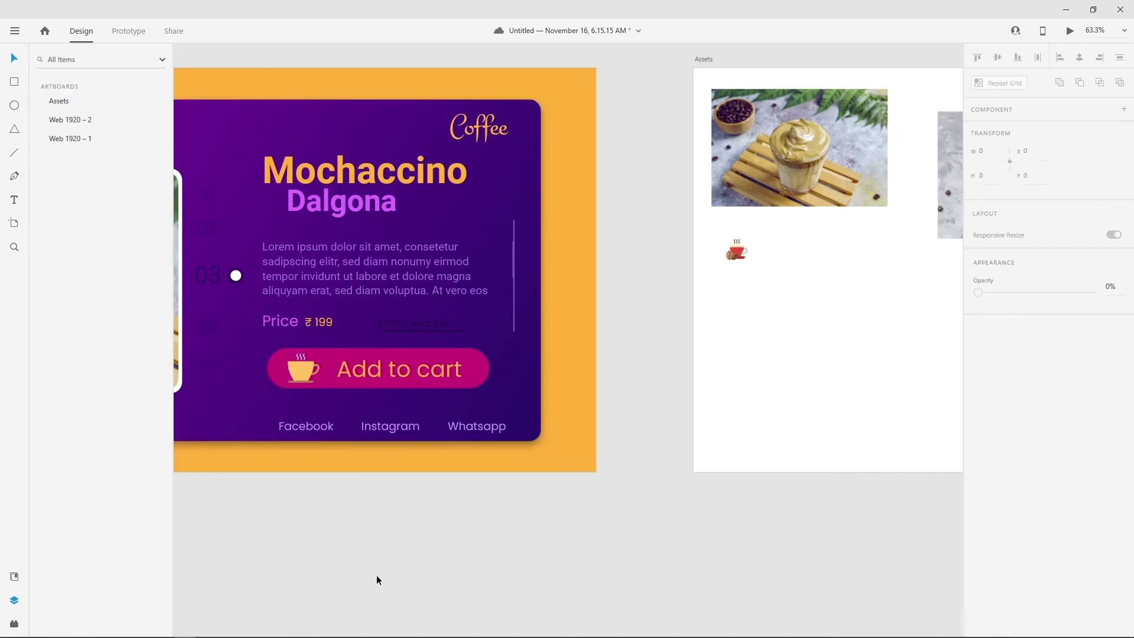
Step: Add a black shadow to the button's rectangle with increased opacity, X -3, Y 3 and blur 20
click(477, 373)
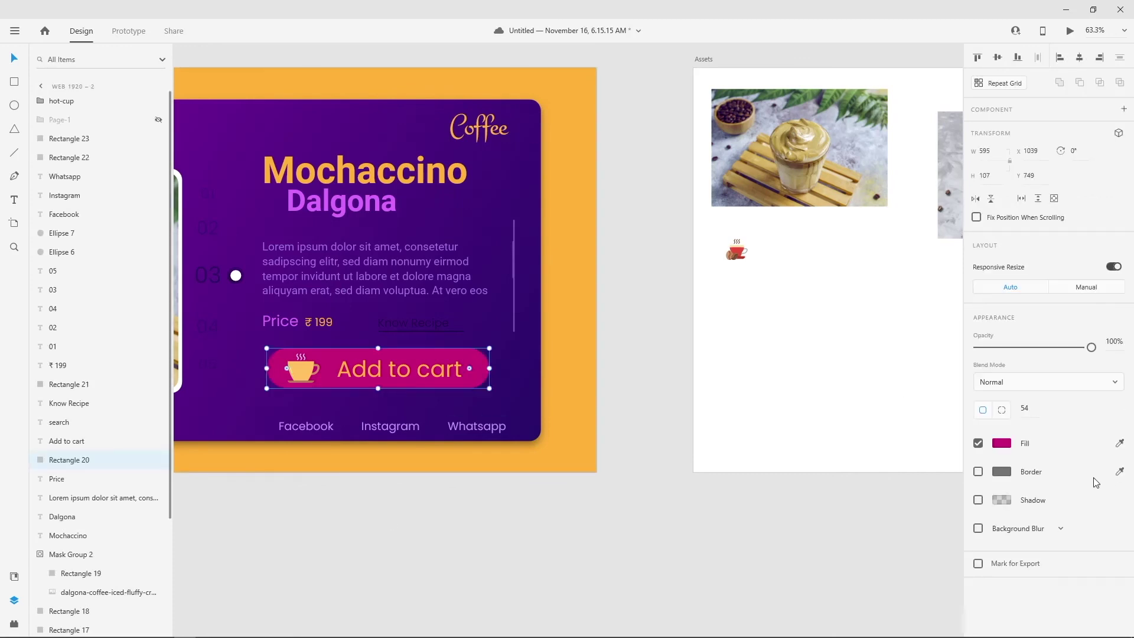
click(978, 500)
click(1002, 500)
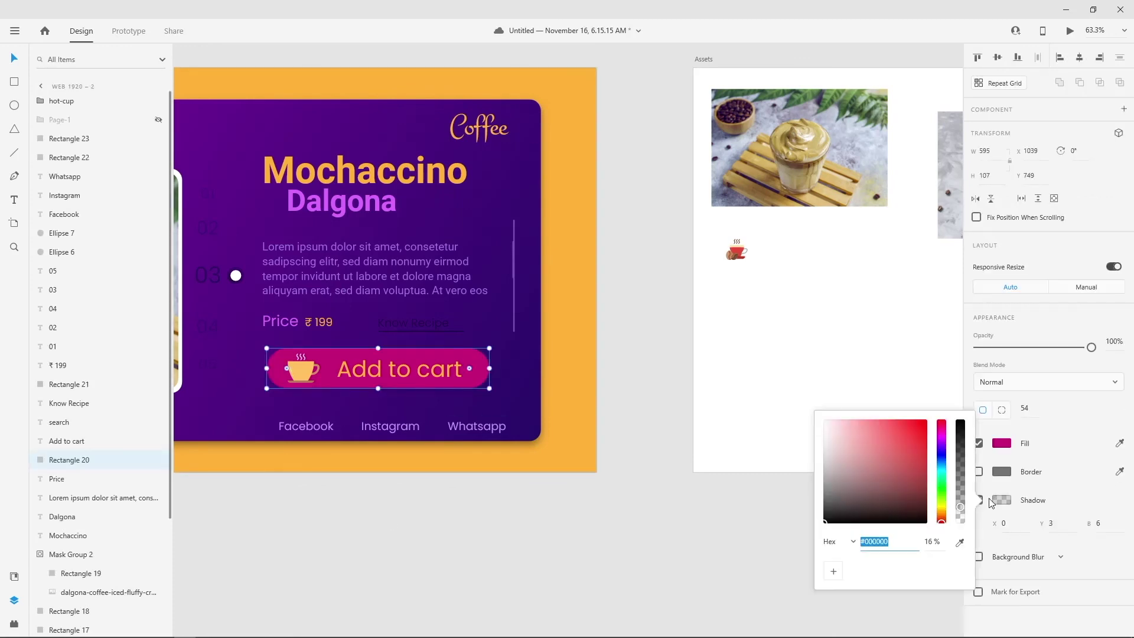
mouse_move(960, 495)
mouse_down()
mouse_move(960, 467)
mouse_move(960, 487)
mouse_up()
click(1108, 522)
text(10)
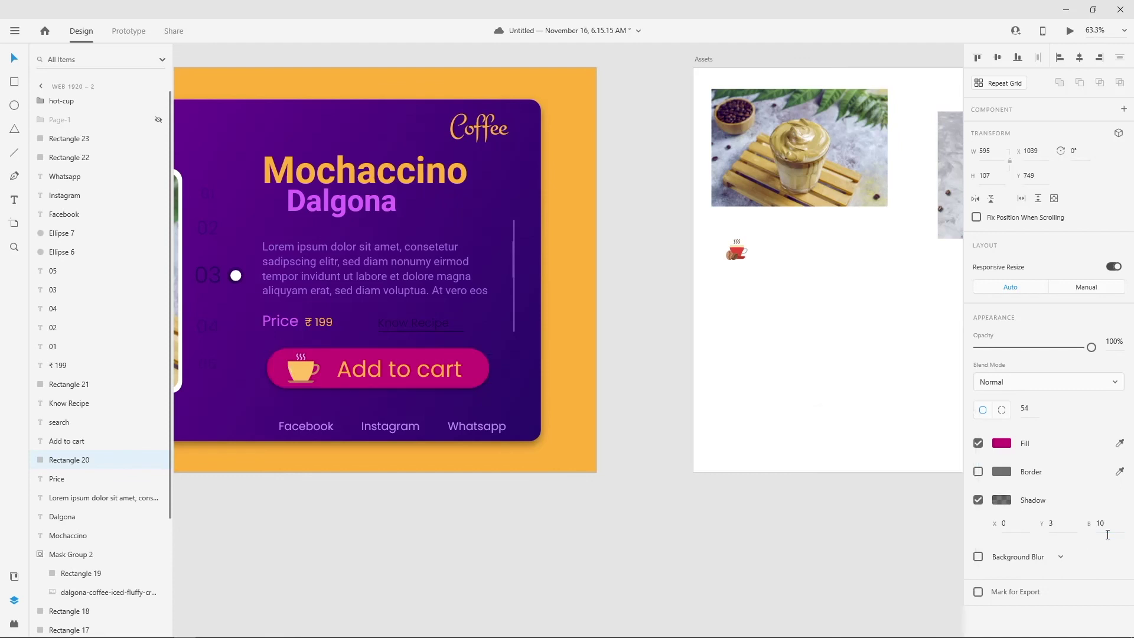
text(20)
key(Return)
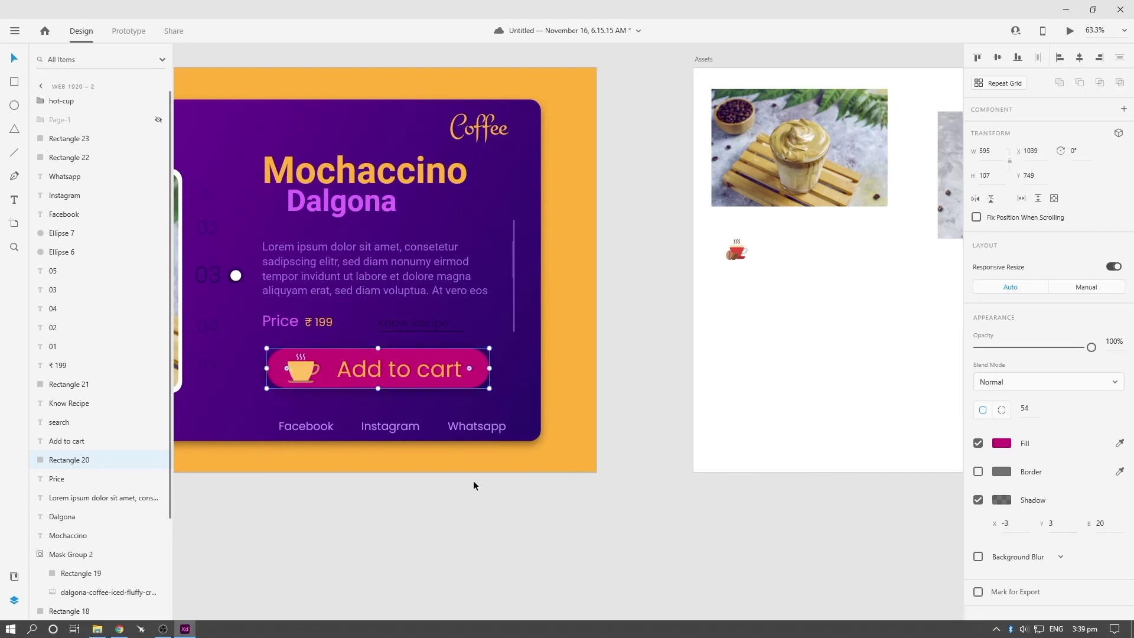
click(420, 511)
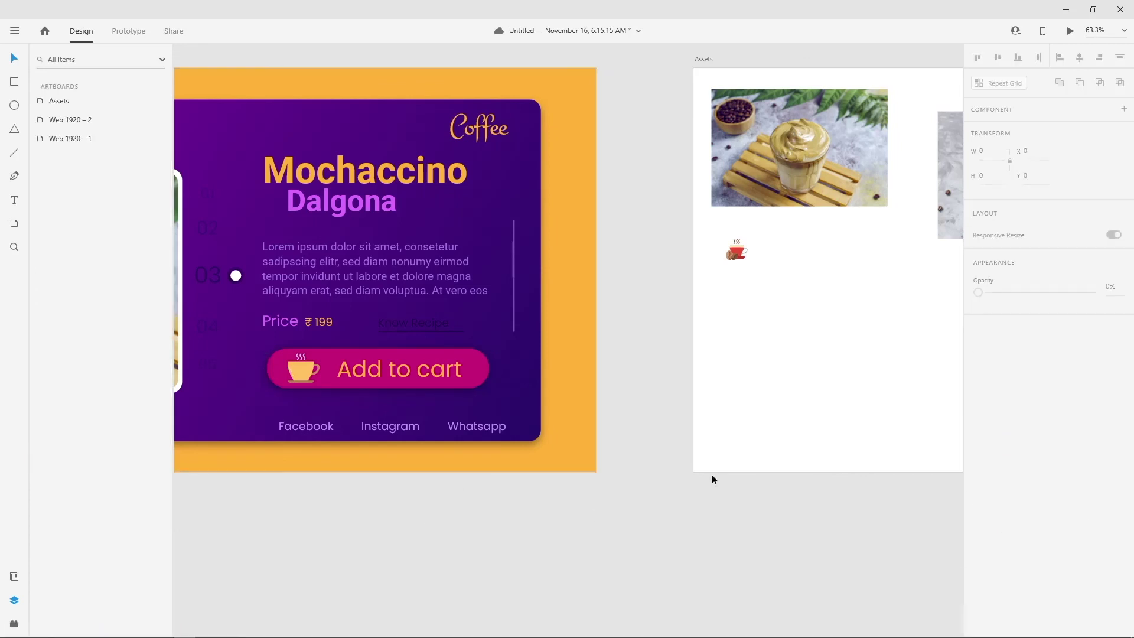
Step: Try a dark purple fill sampled from the card on the Add to cart text, and undo the change
click(378, 368)
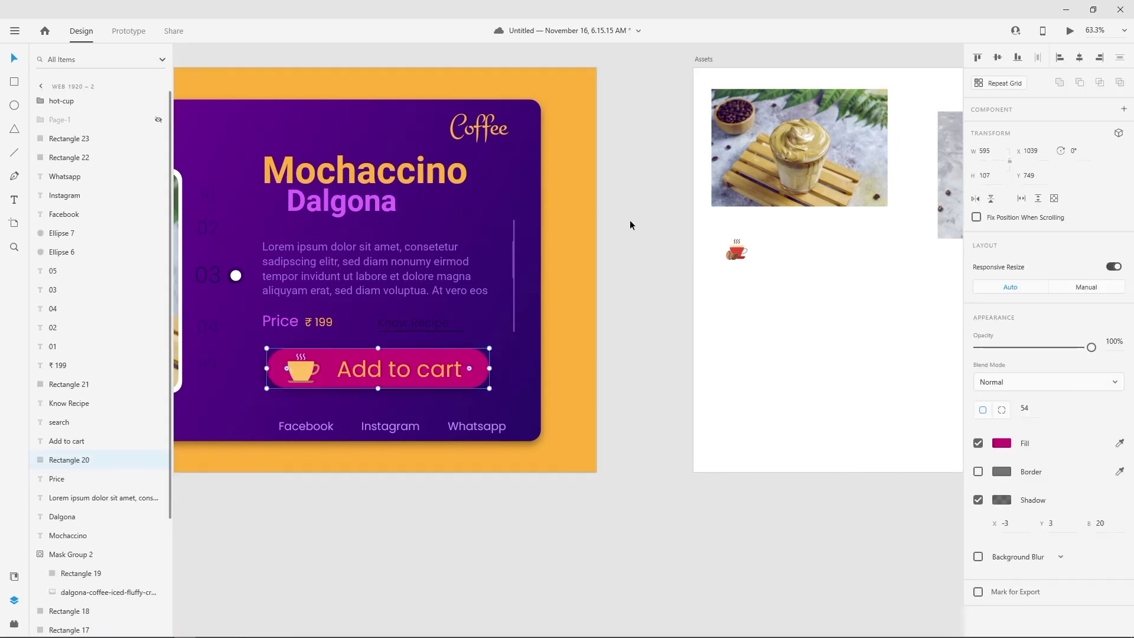
click(1124, 30)
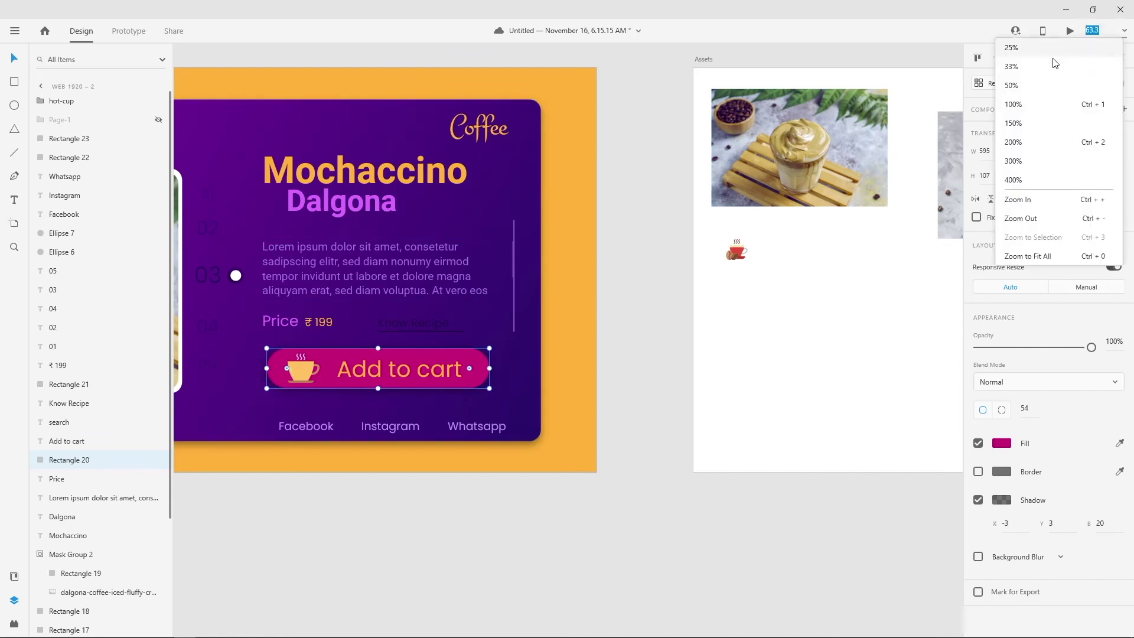
click(1023, 89)
key(Escape)
scroll(870, 169, left, 3)
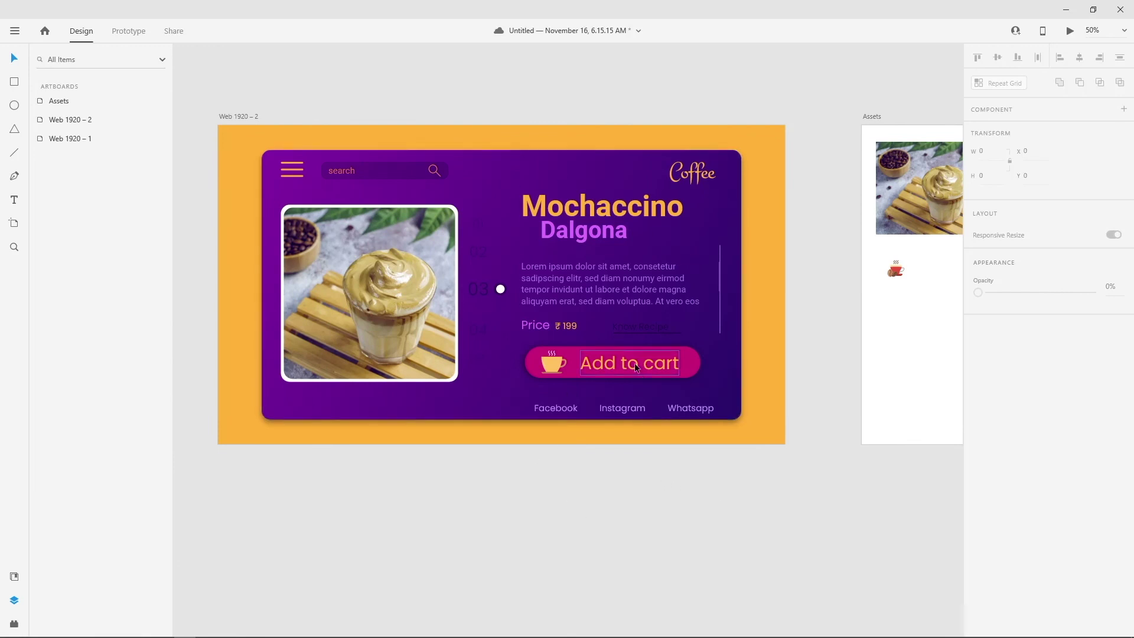
click(655, 365)
double_click(661, 363)
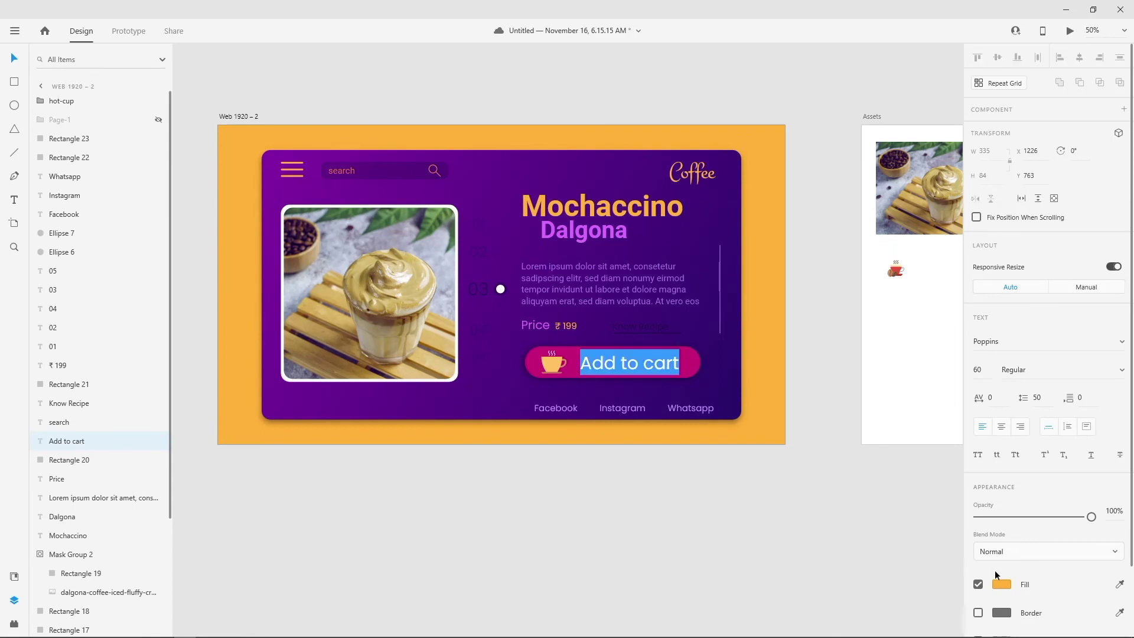
click(1002, 584)
click(960, 590)
click(724, 372)
click(682, 470)
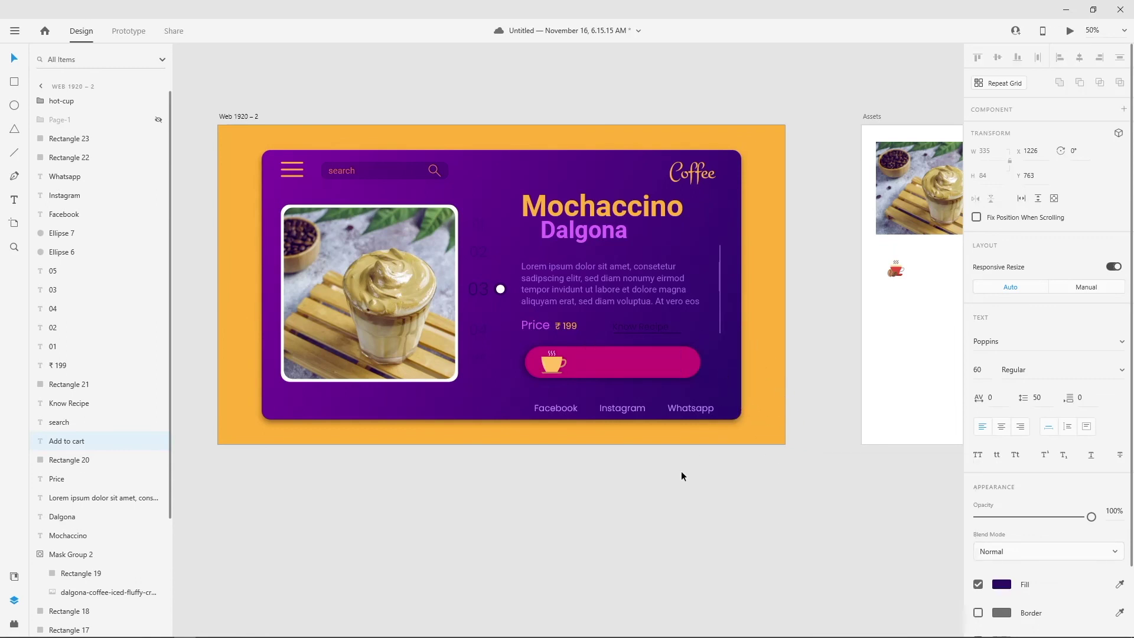
click(681, 469)
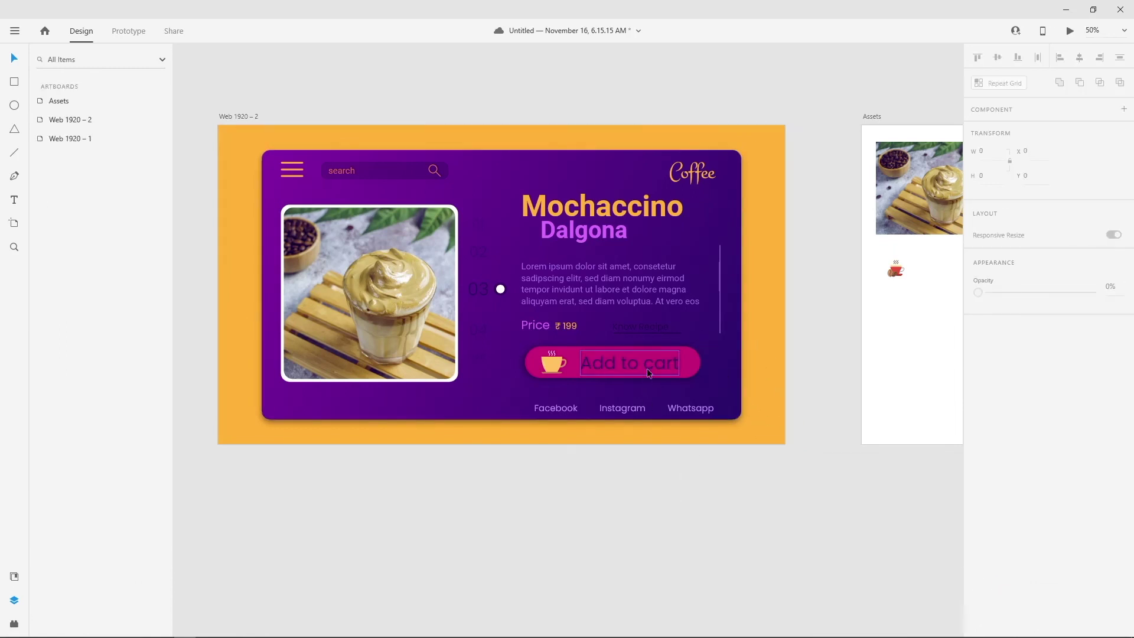
key(ctrl+z)
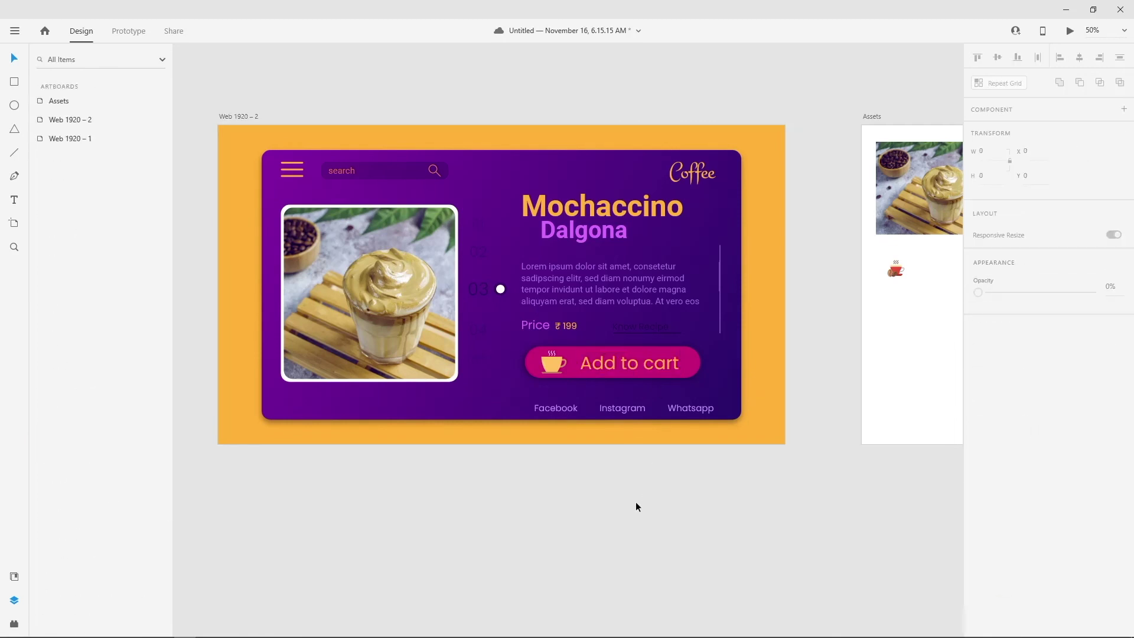